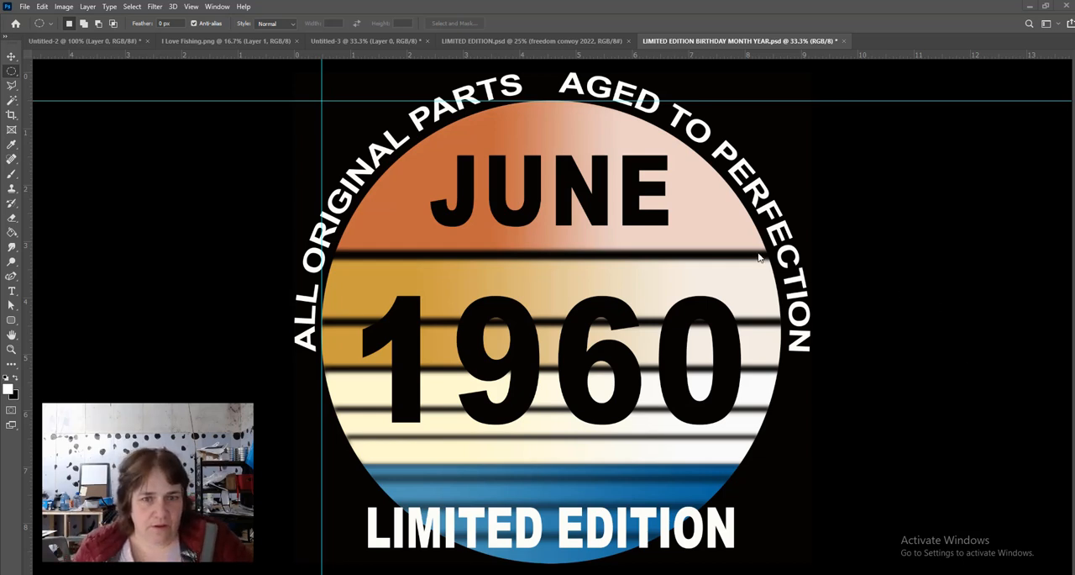
- Create a new blank document 12 inches wide and 12 inches high at 300 pixels/inch in RGB
click(25, 7)
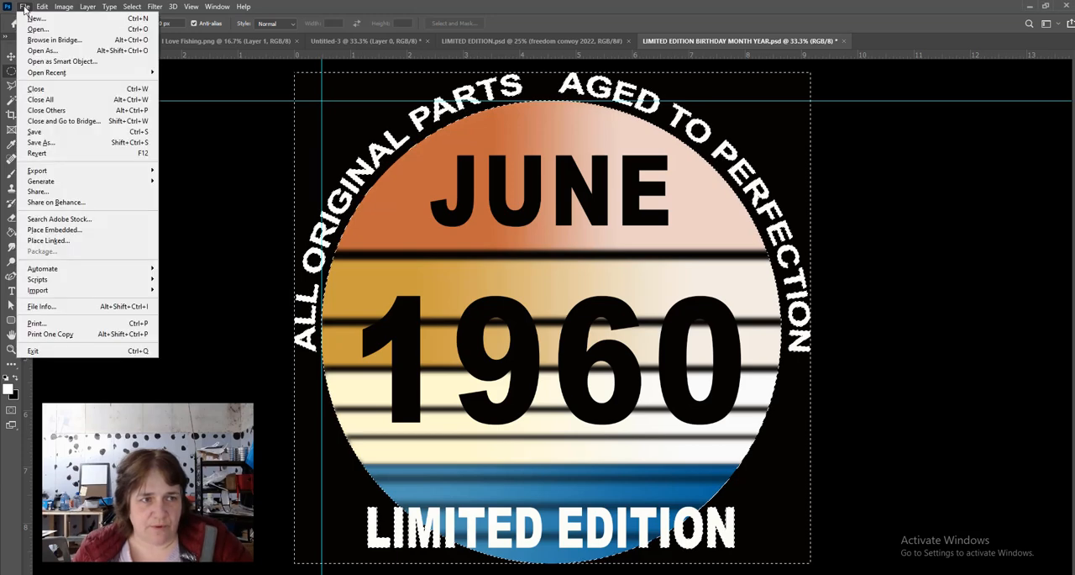
click(34, 20)
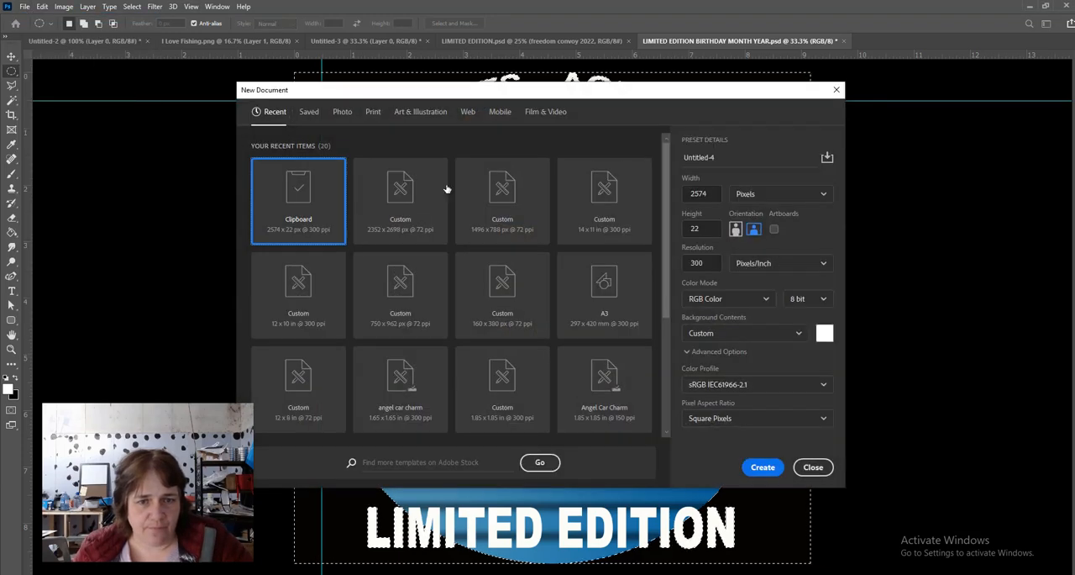
click(767, 193)
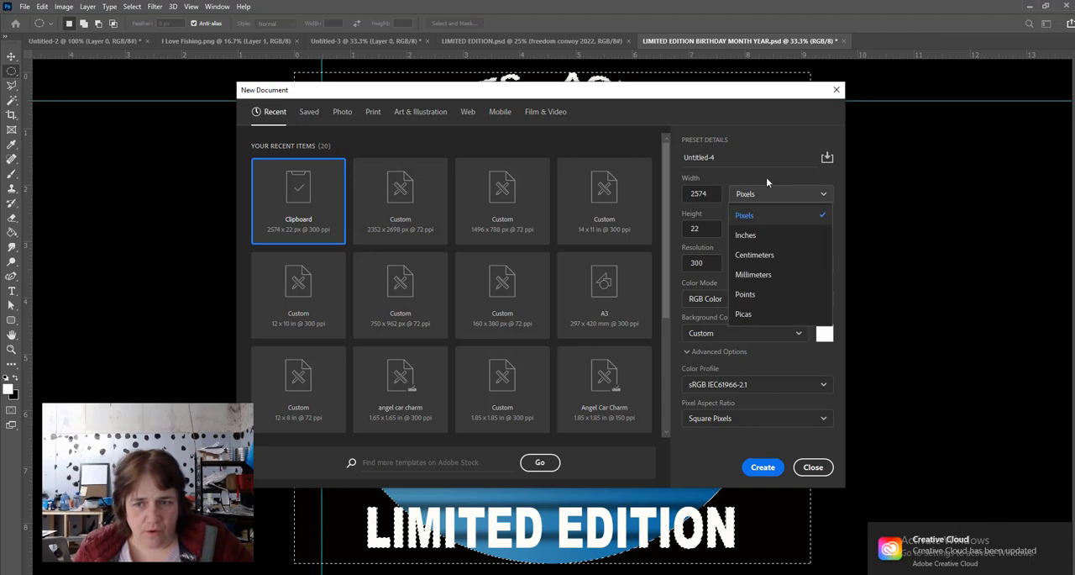
click(750, 236)
double_click(711, 194)
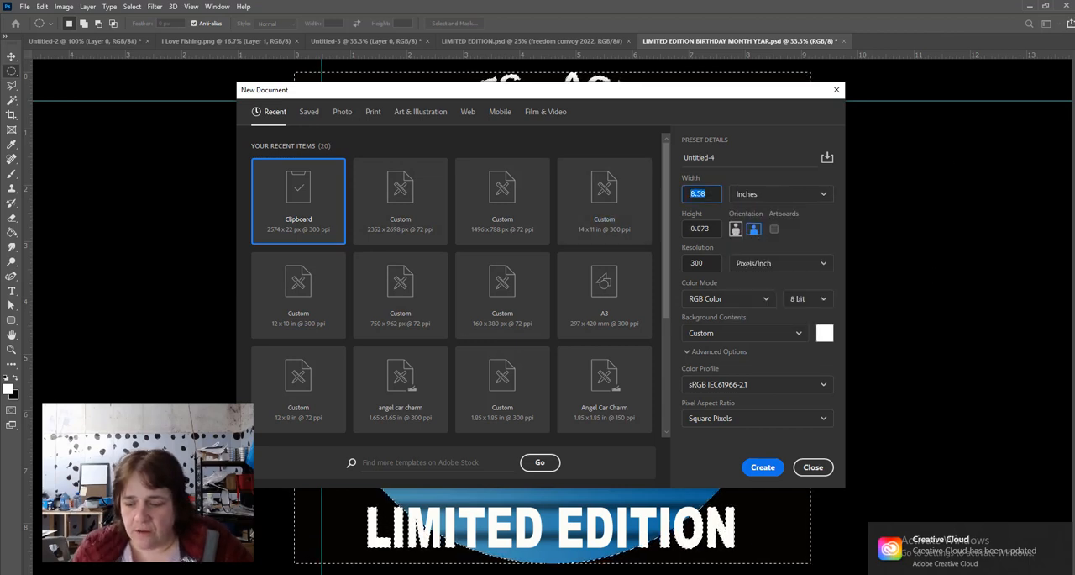
text(12)
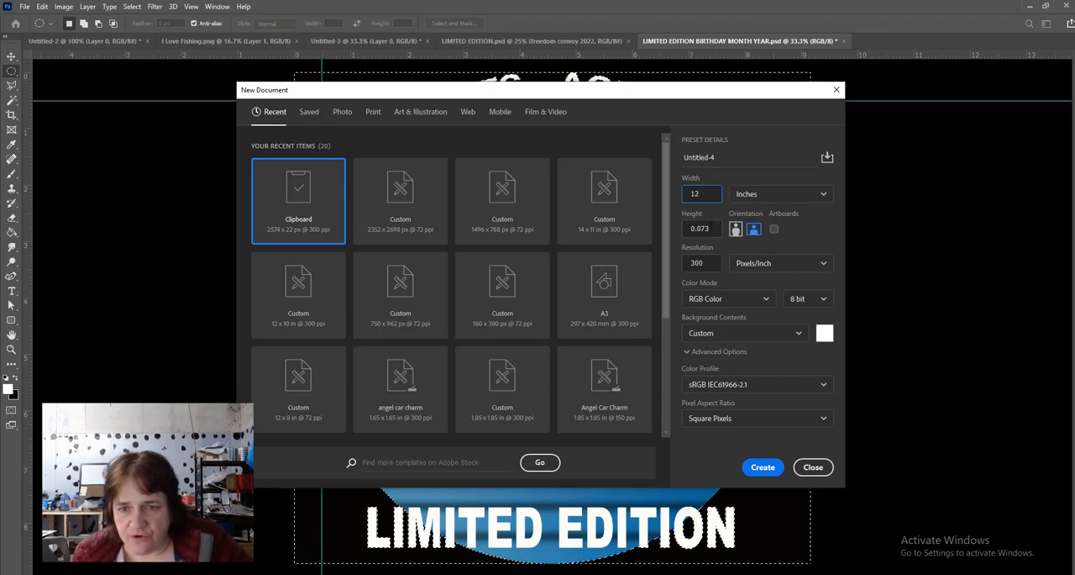
key(Tab)
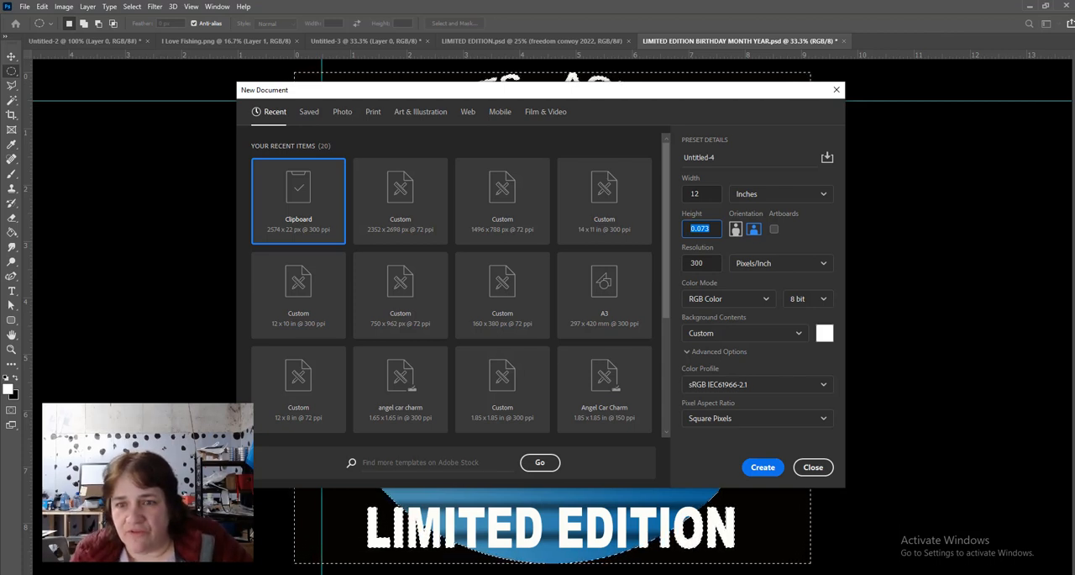
text(12)
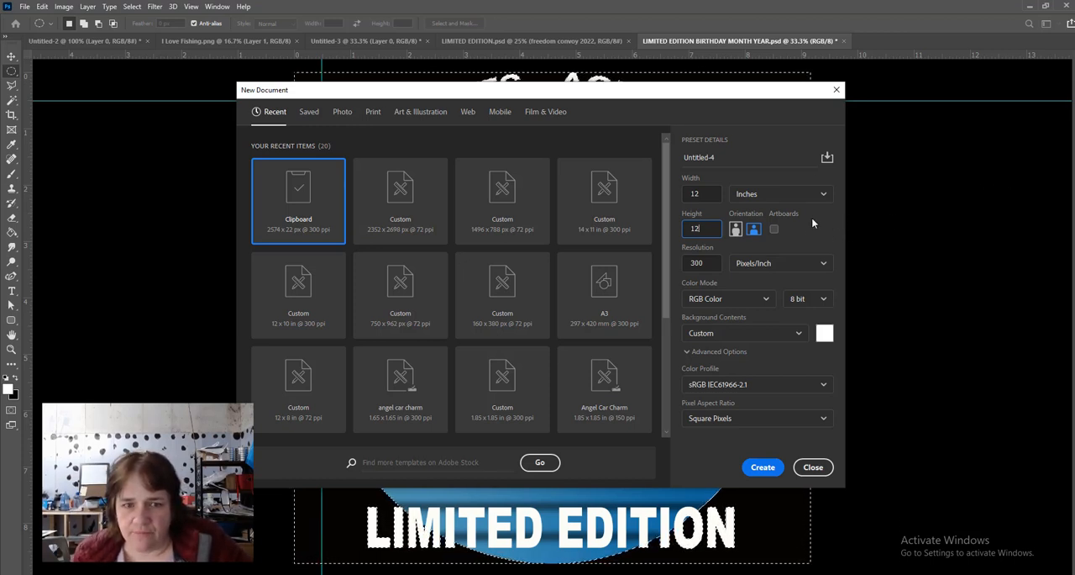
click(759, 468)
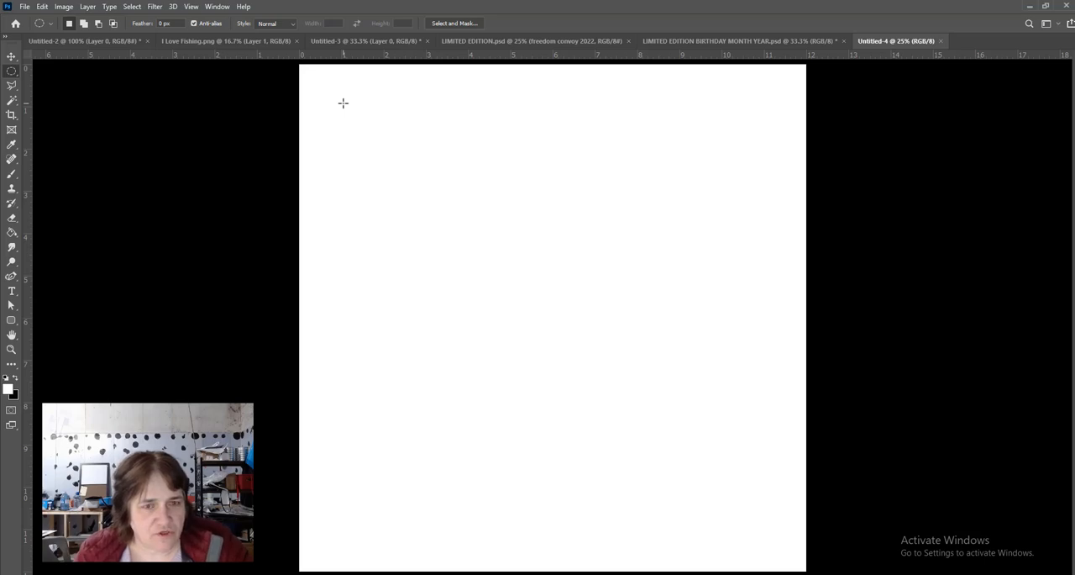
- Select a circular area about 10 inches across on the canvas and unlock the background layer
drag(342, 103, 767, 568)
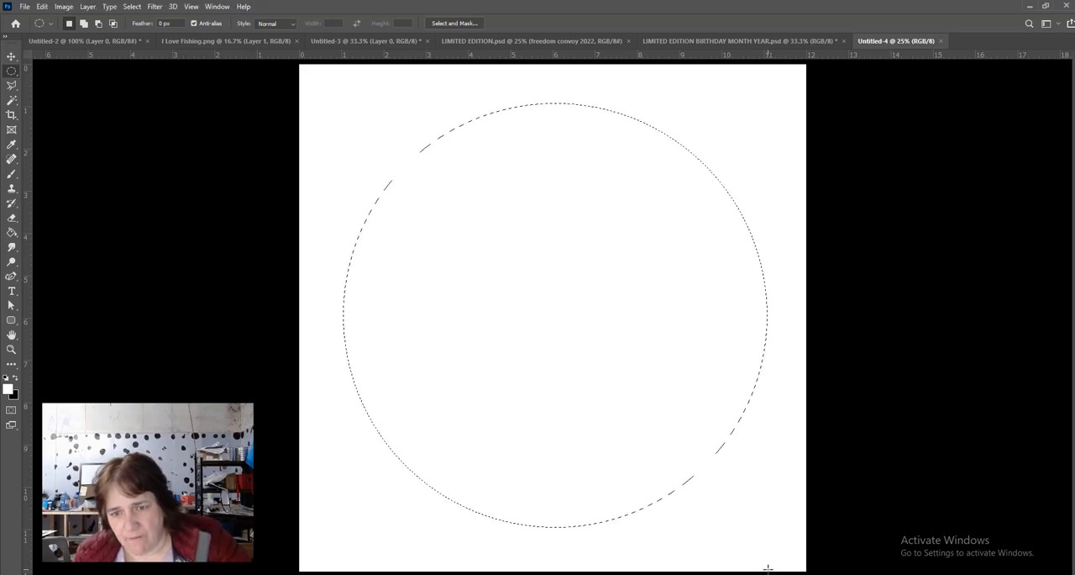
click(11, 233)
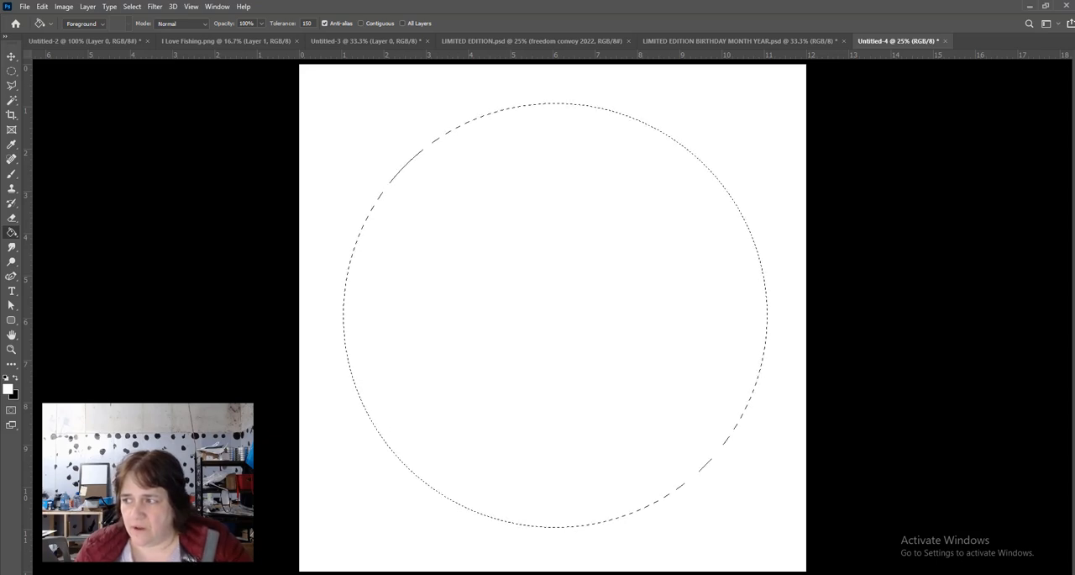
drag(1072, 161, 952, 126)
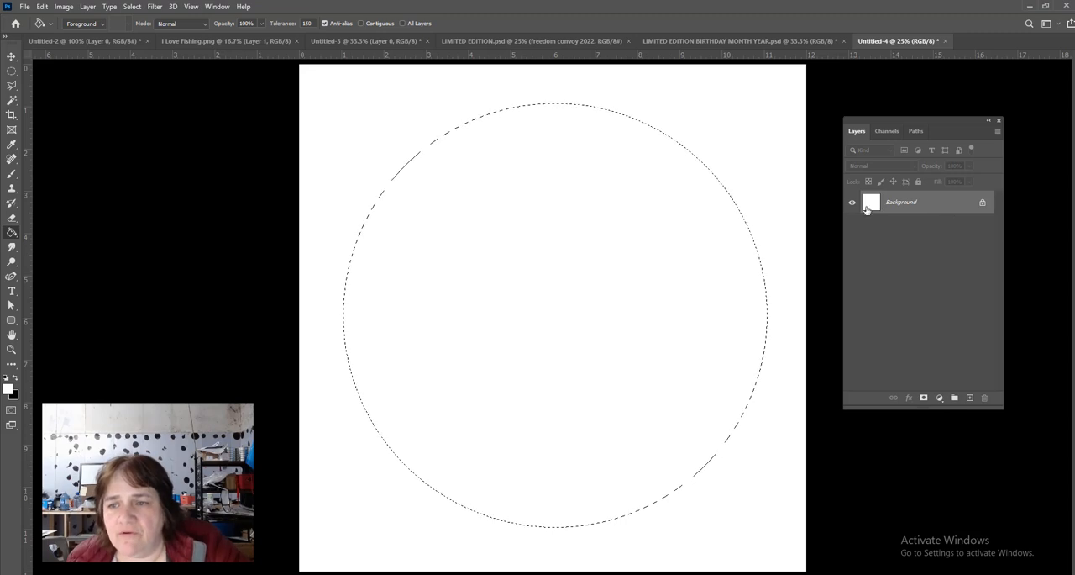
click(983, 204)
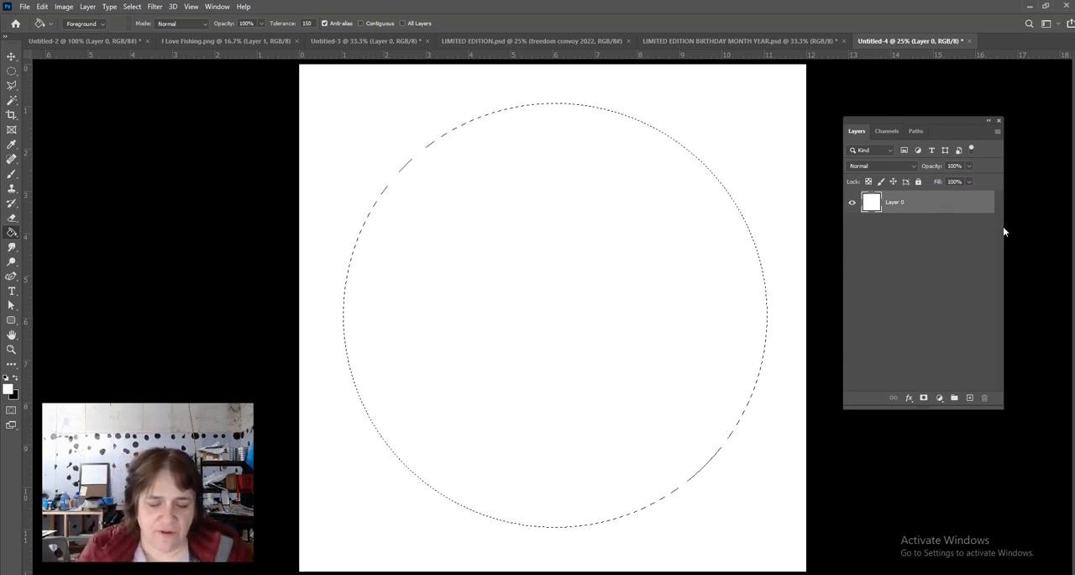
- Add a new layer and fill the circular selection on it with black
key(ctrl+shift+n)
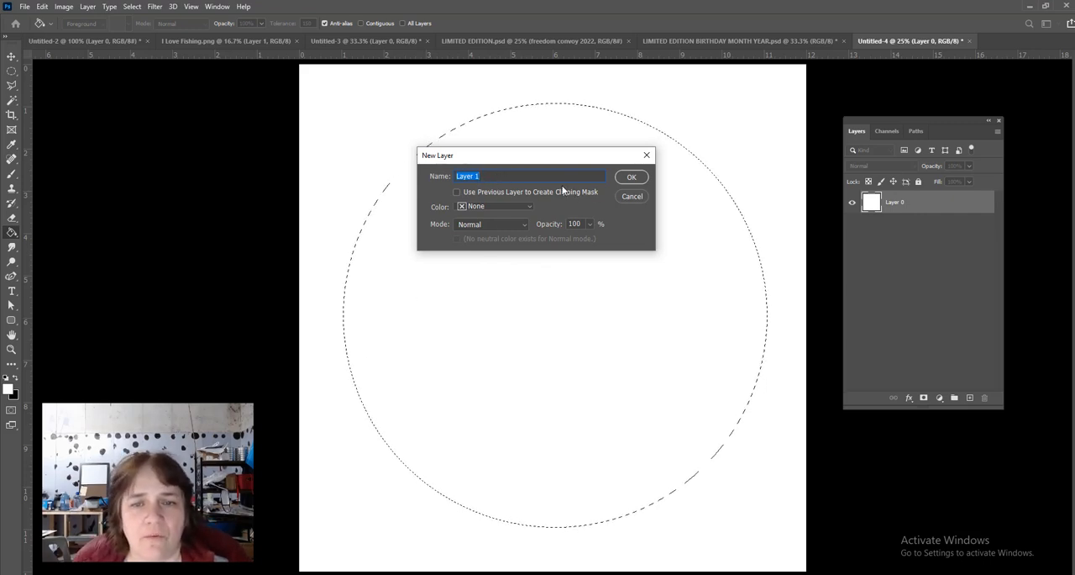
click(632, 177)
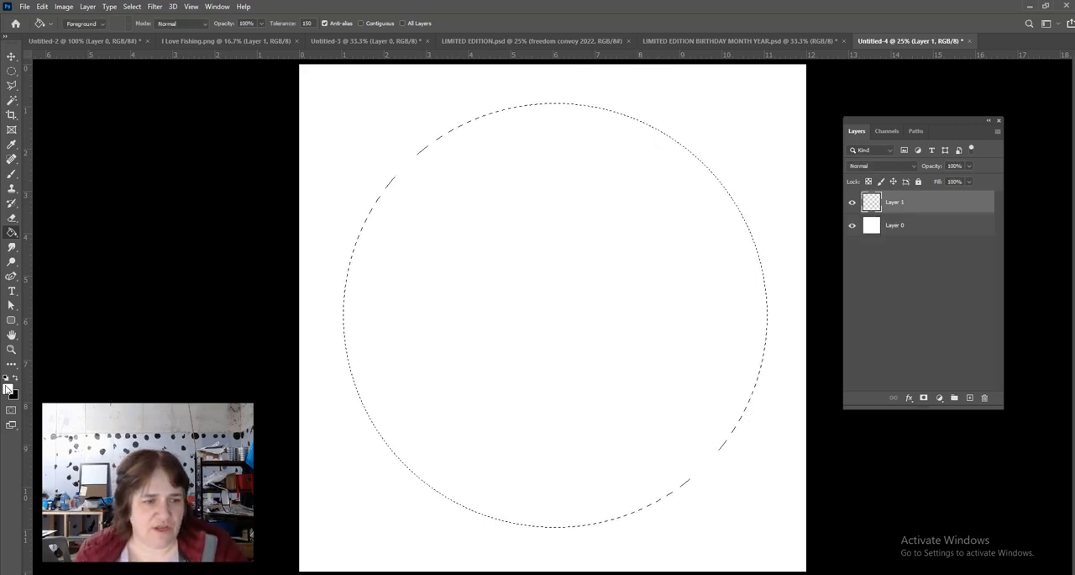
click(14, 378)
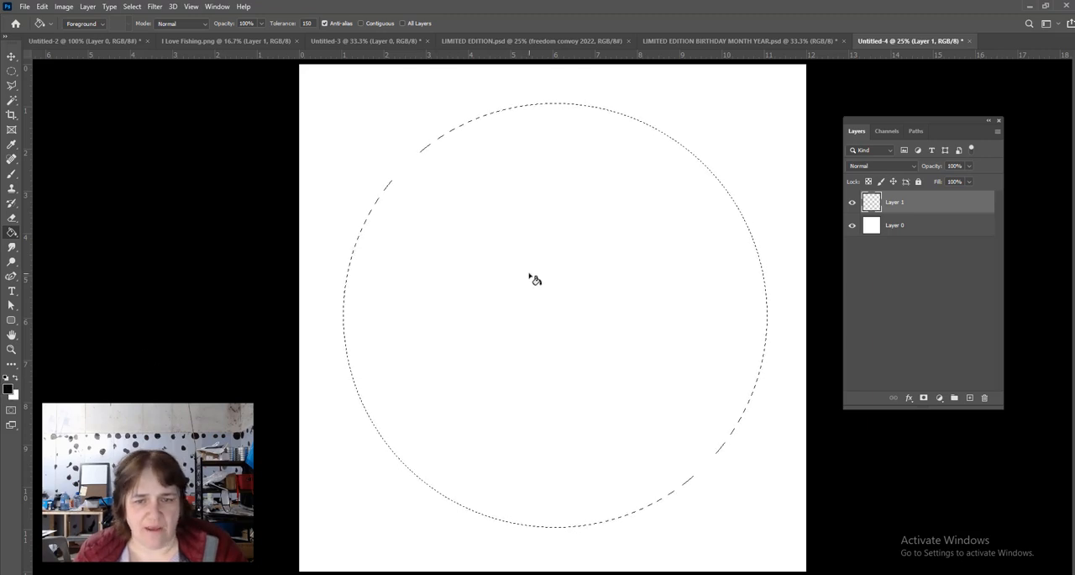
click(566, 271)
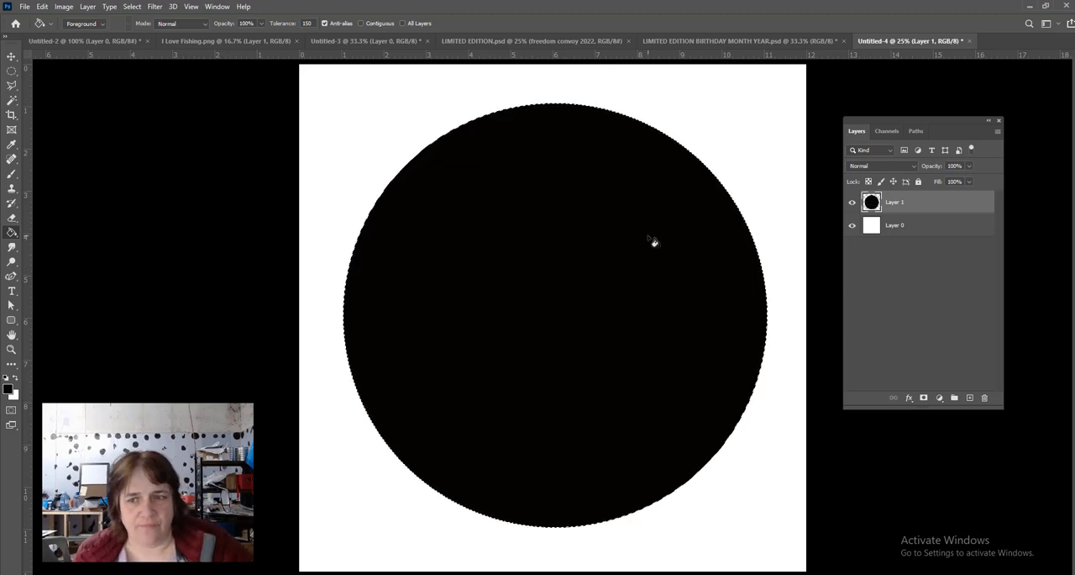
- Duplicate the black circle layer three times within the new document
click(709, 40)
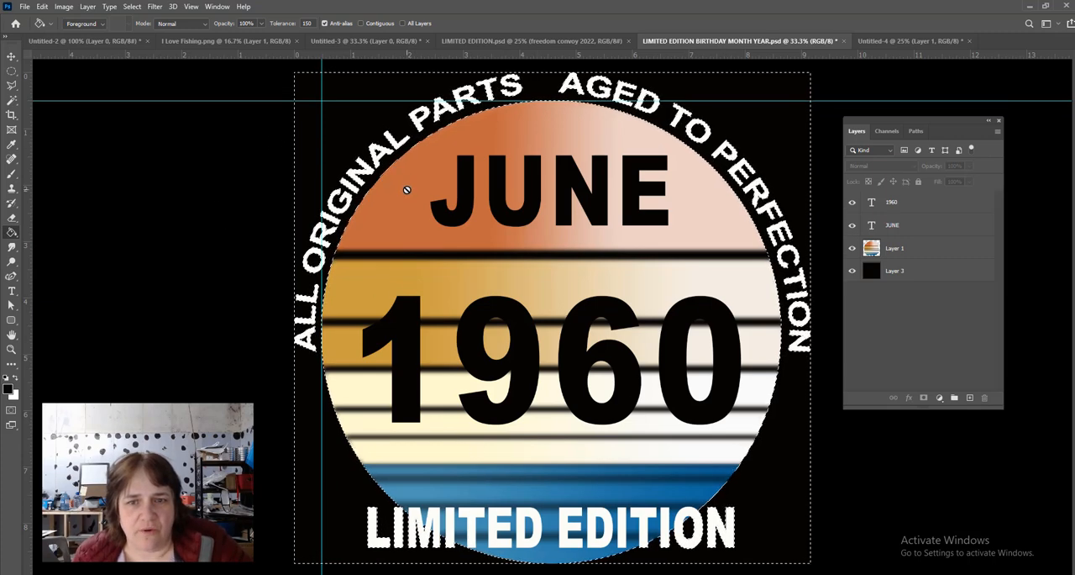
click(874, 41)
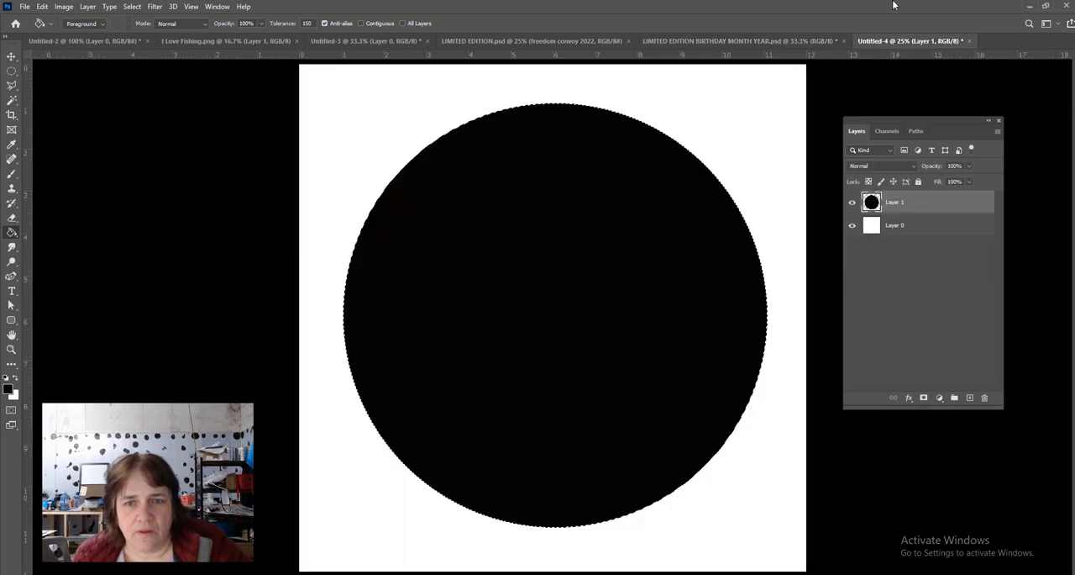
click(12, 72)
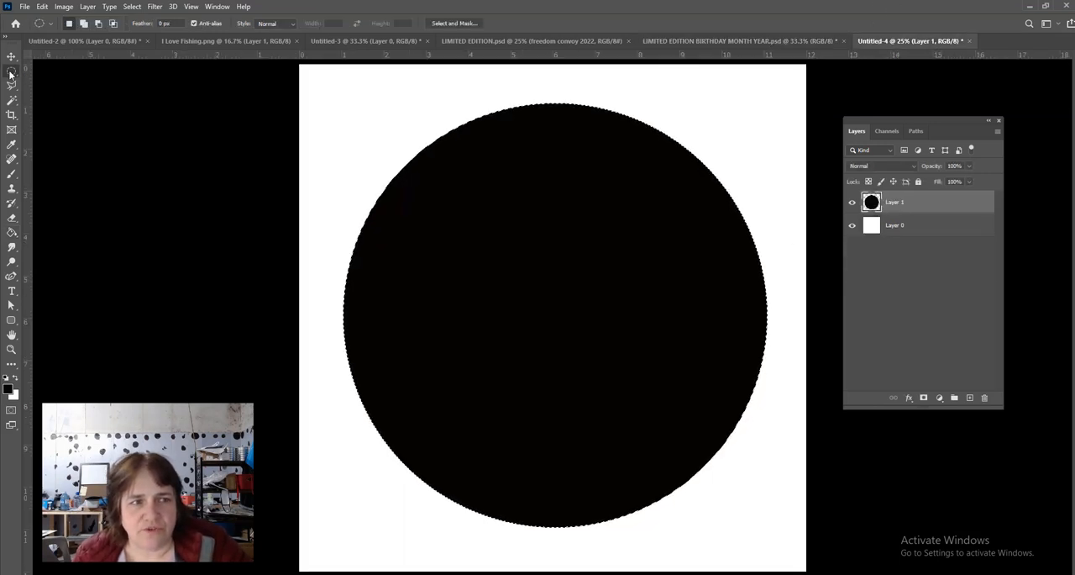
right_click(947, 207)
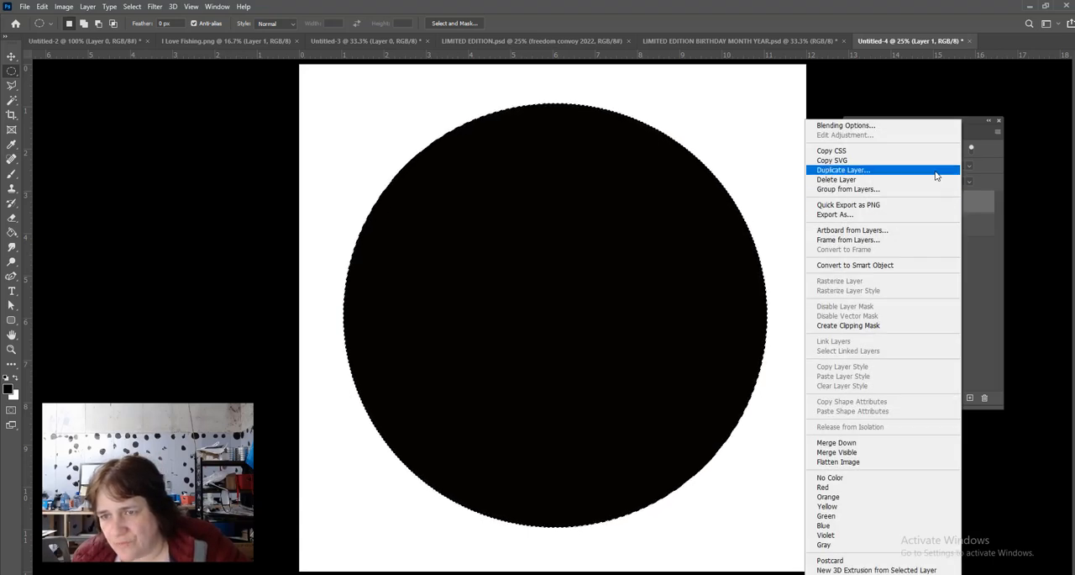
click(935, 173)
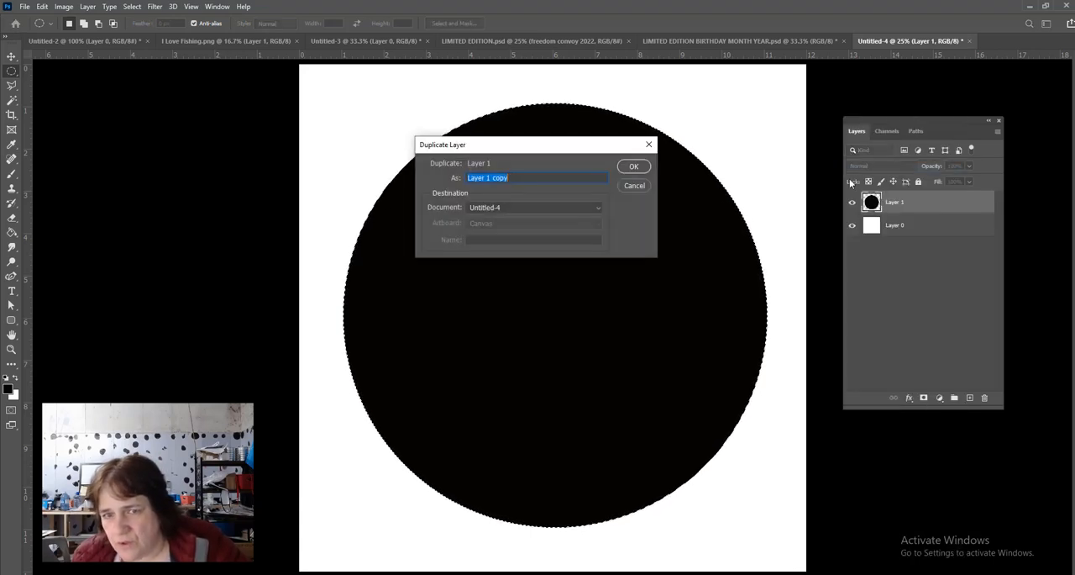
click(636, 168)
right_click(958, 207)
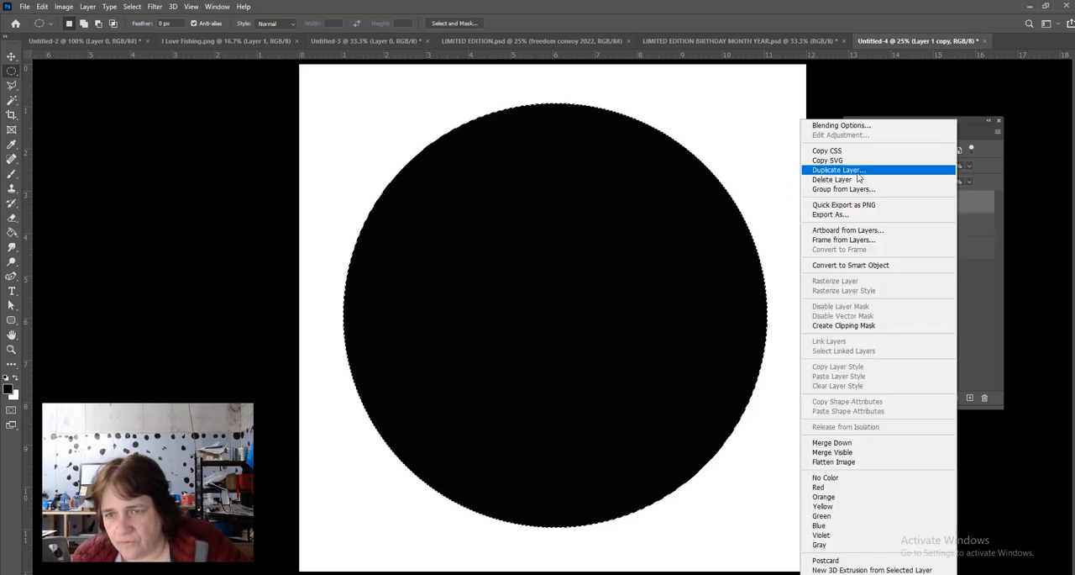
click(950, 173)
click(634, 167)
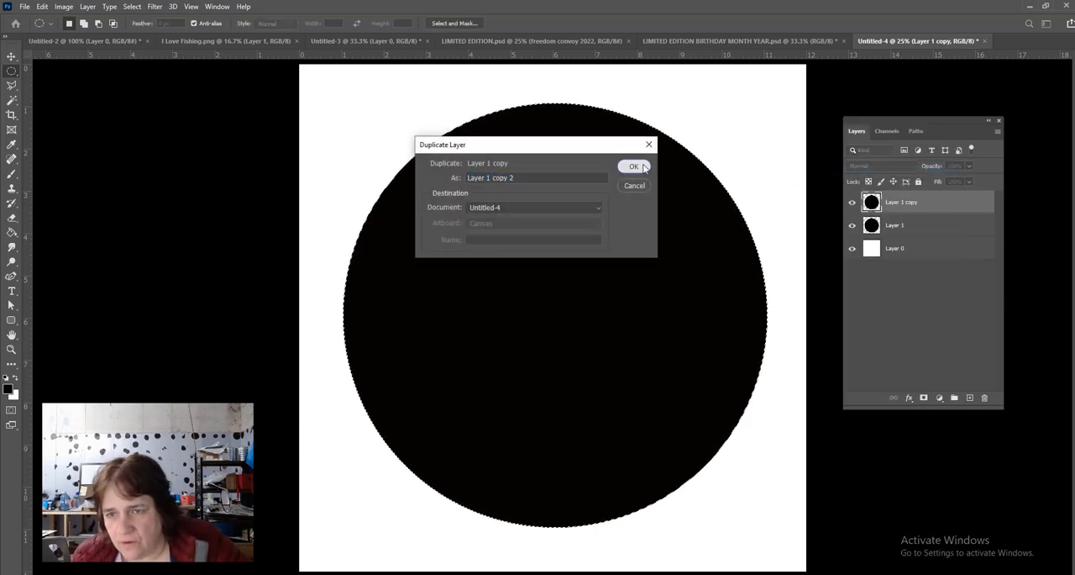
right_click(939, 203)
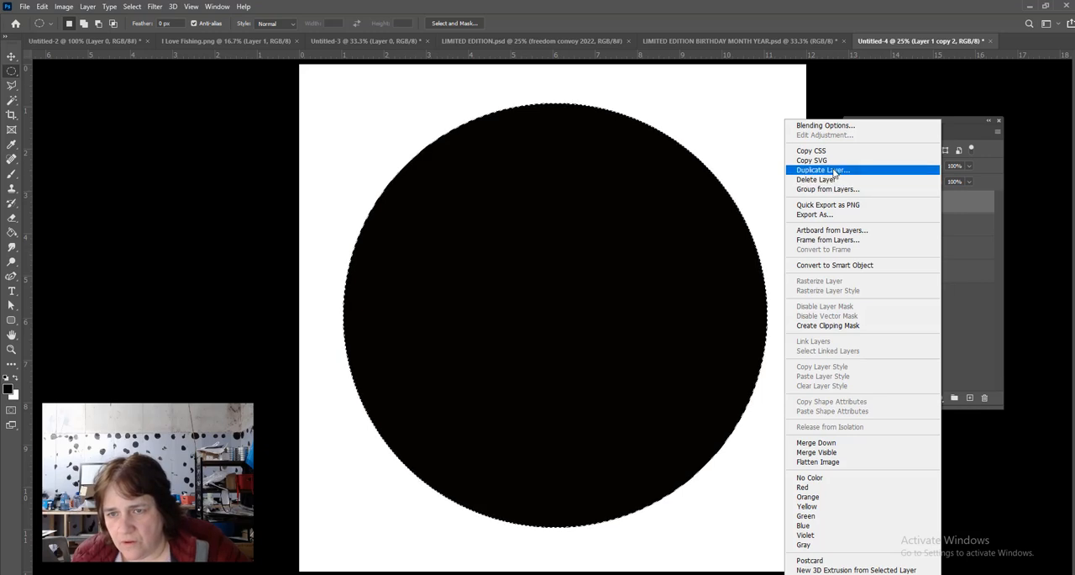
click(852, 171)
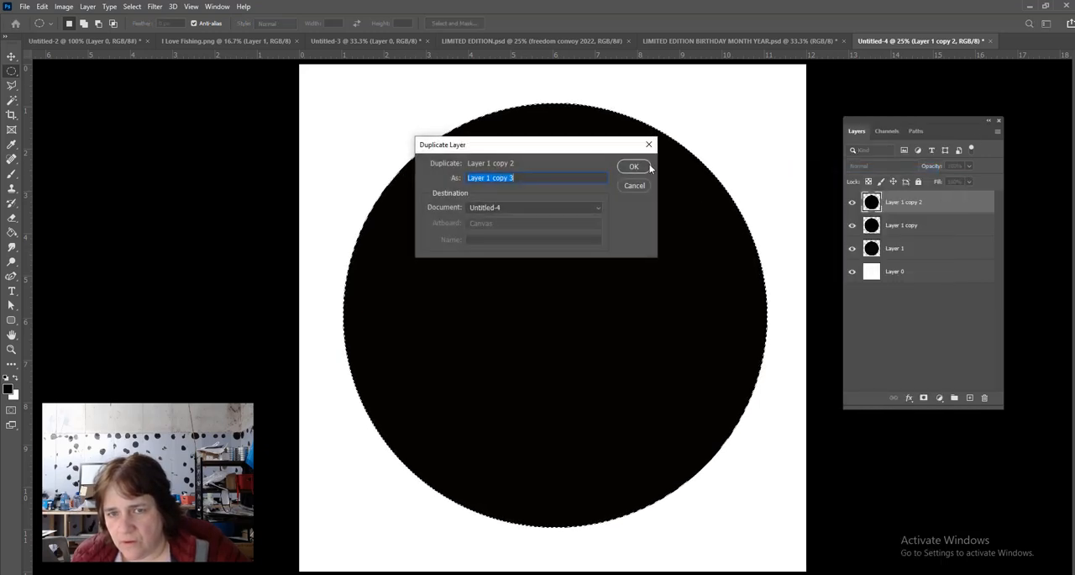
click(632, 167)
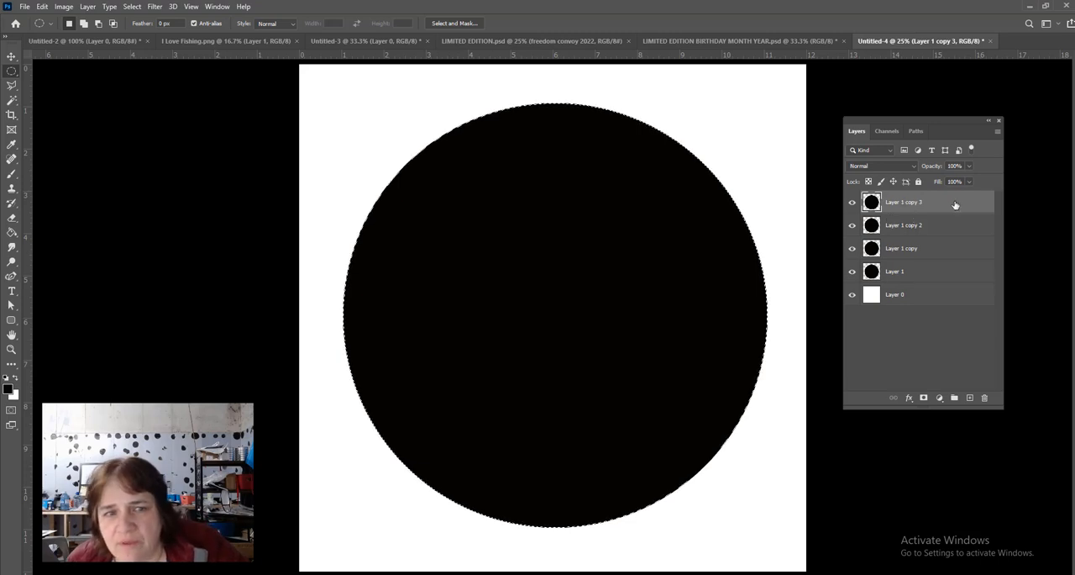
- Replace the circular selection with a rectangular marquee about 11.4 by 3.9 inches over the circle's upper part, and invert the selection
click(11, 73)
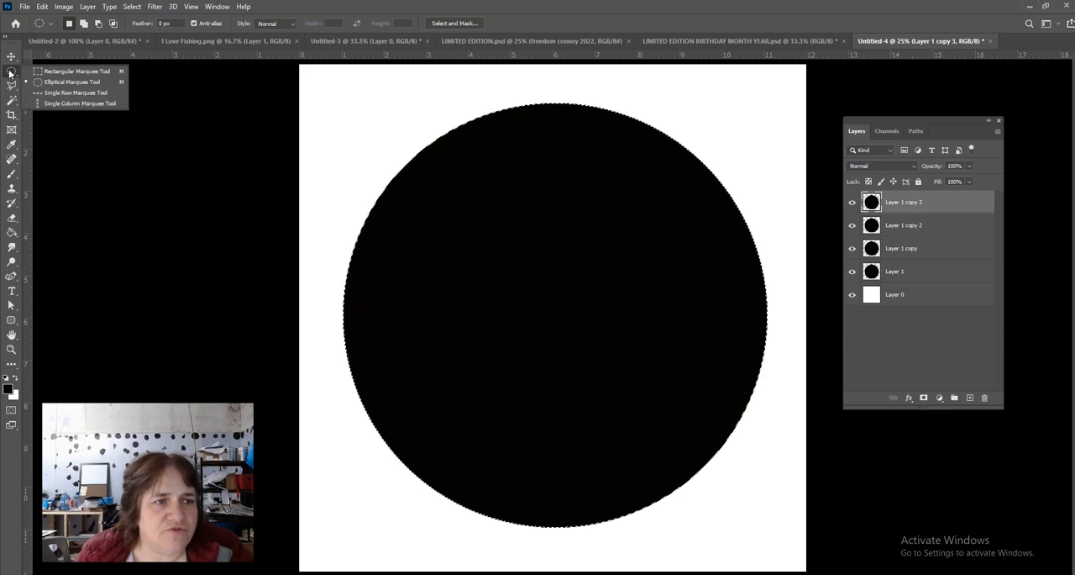
click(52, 72)
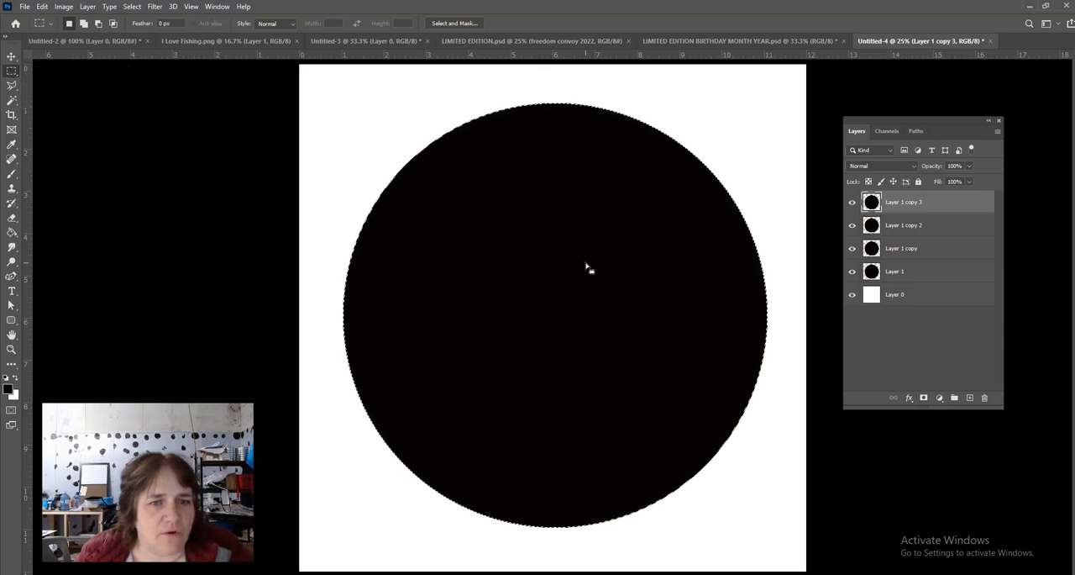
click(380, 172)
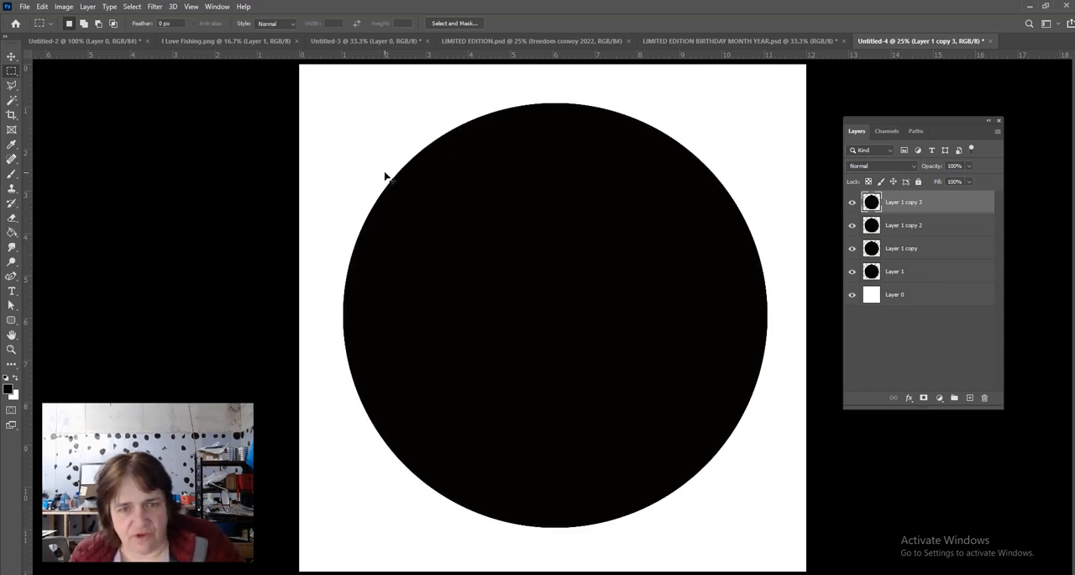
key(ctrl+f)
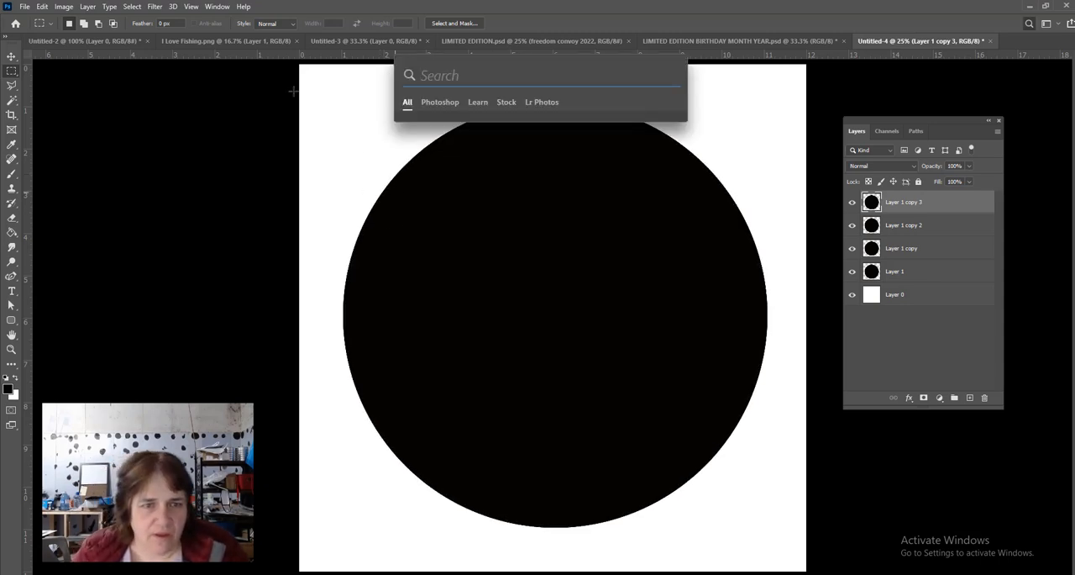
click(244, 140)
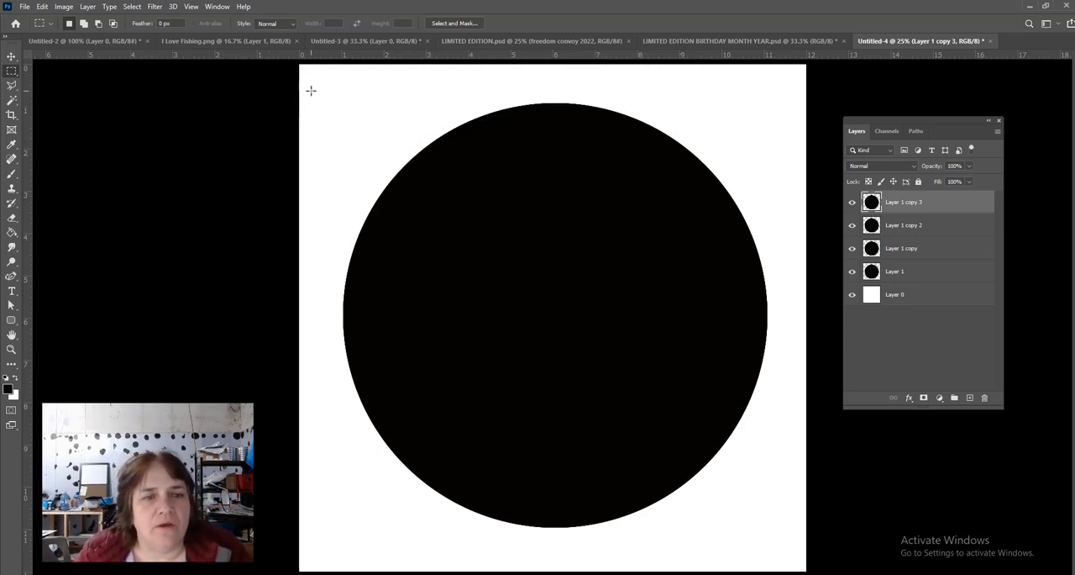
drag(308, 88, 790, 251)
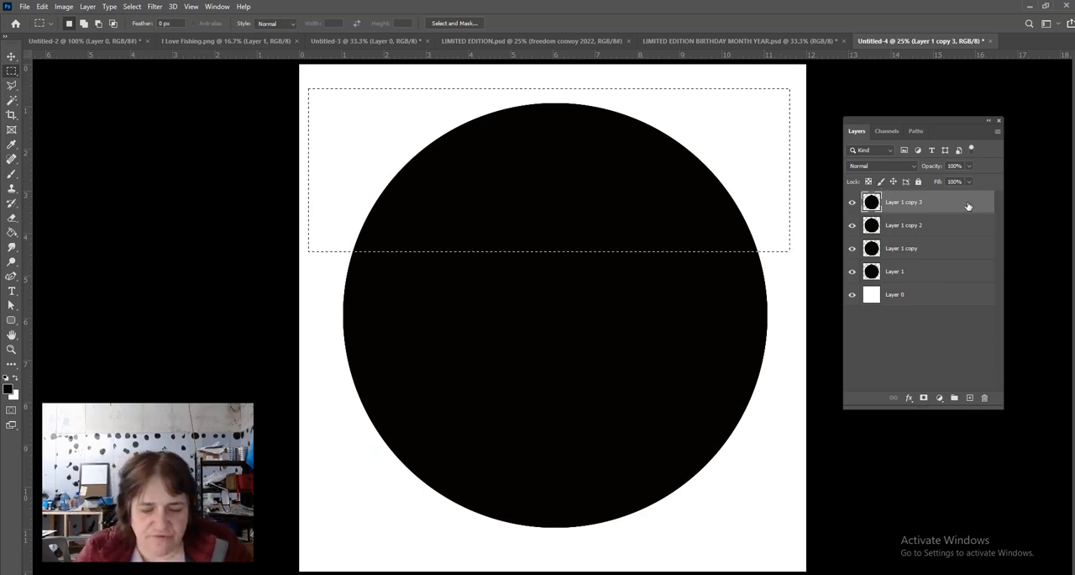
key(ctrl+shift+i)
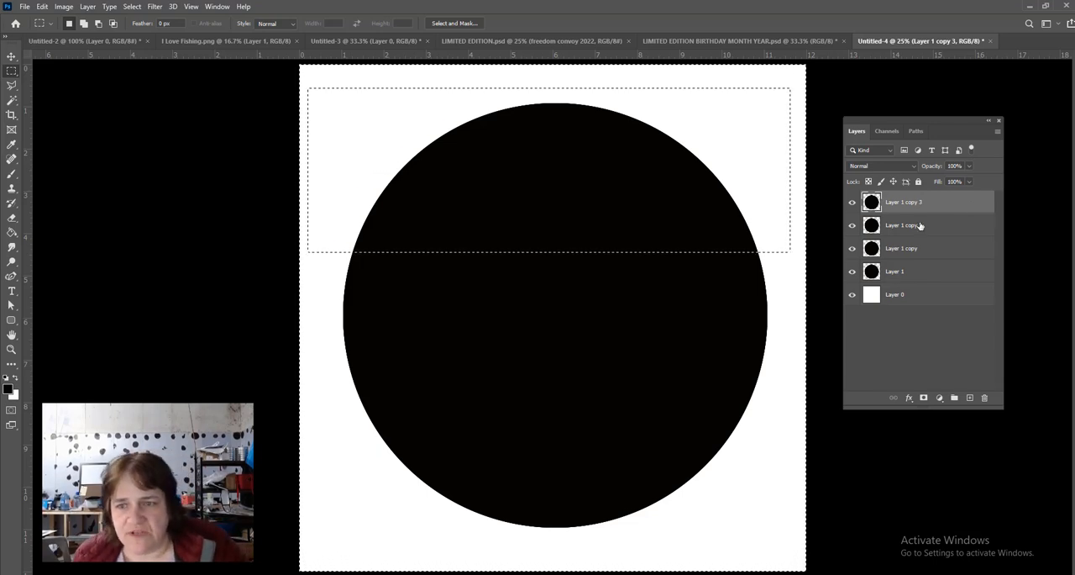
- Hide the three circle layers beneath the topmost copy, leaving the white base layer visible
click(852, 226)
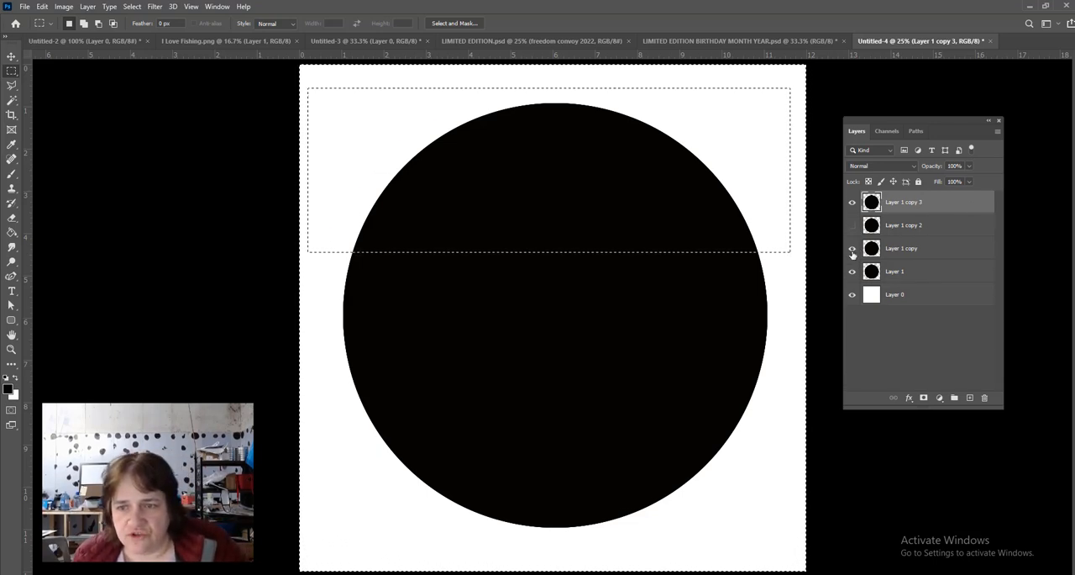
click(853, 249)
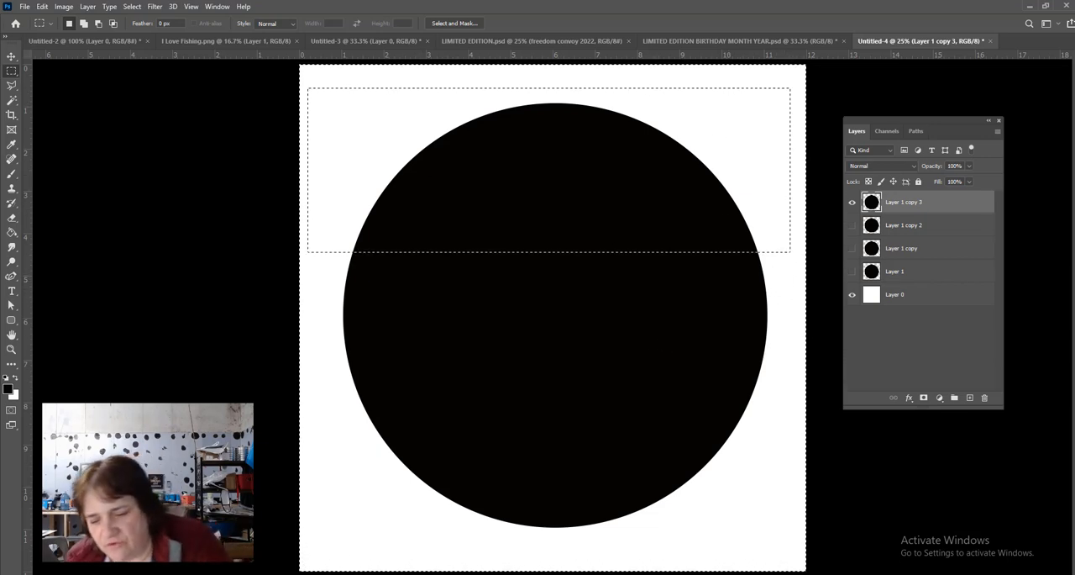
- Clear the topmost circle layer outside the upper band, deselect, and mask the layer to its remaining pixels
key(Delete)
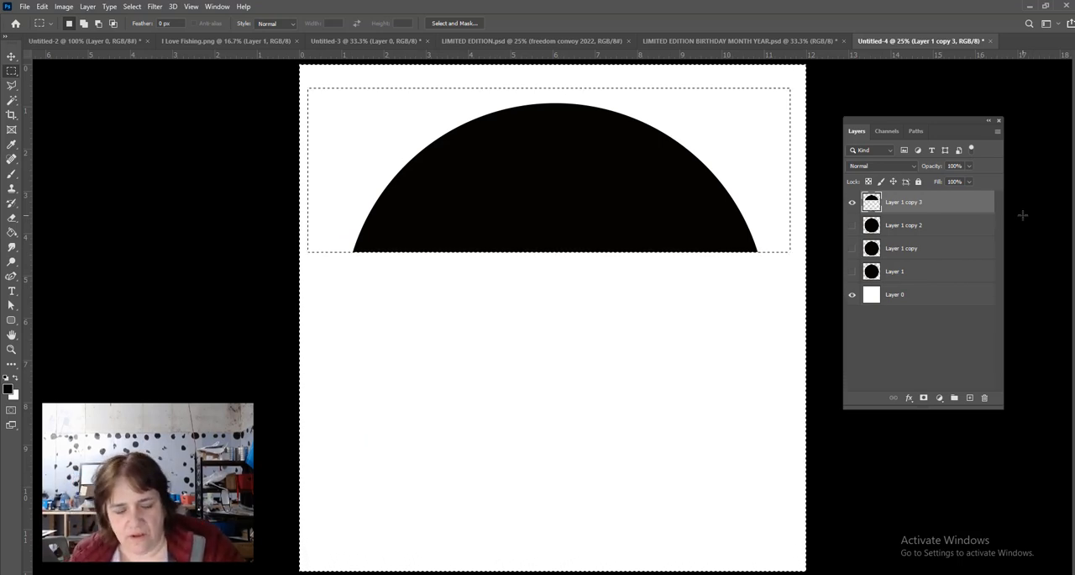
key(ctrl+d)
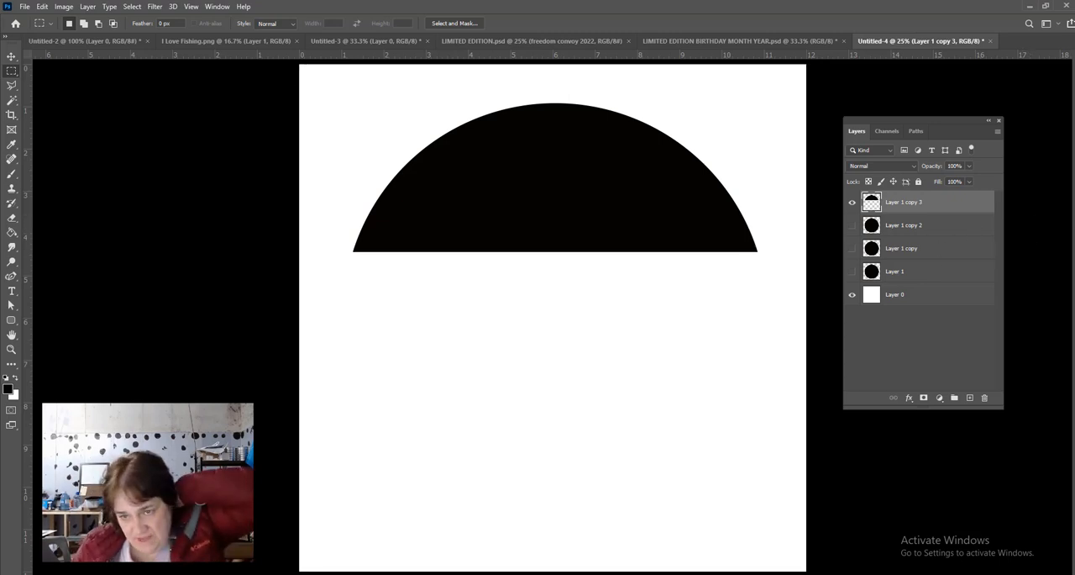
right_click(872, 203)
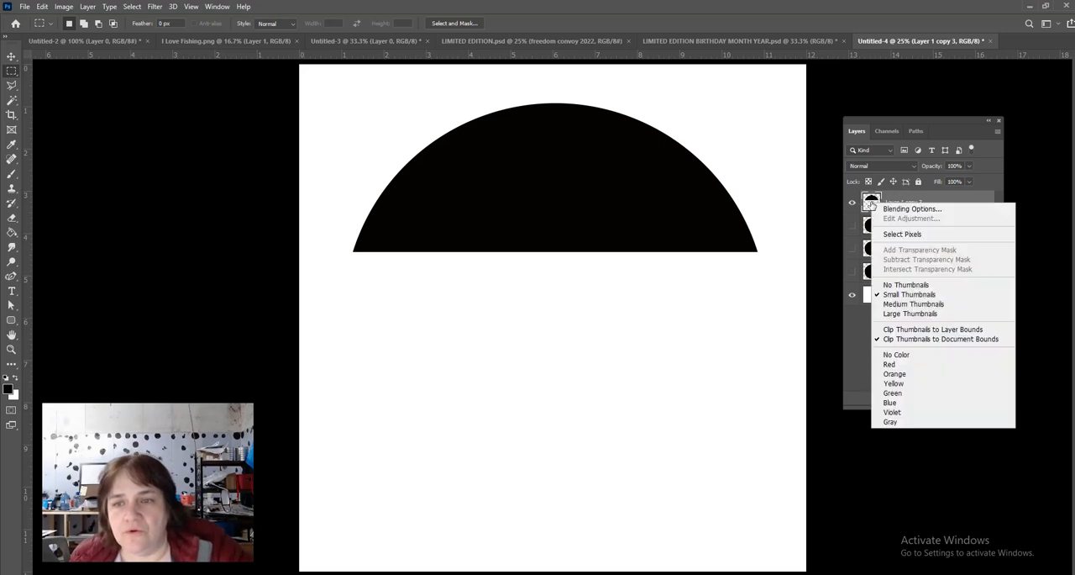
right_click(869, 200)
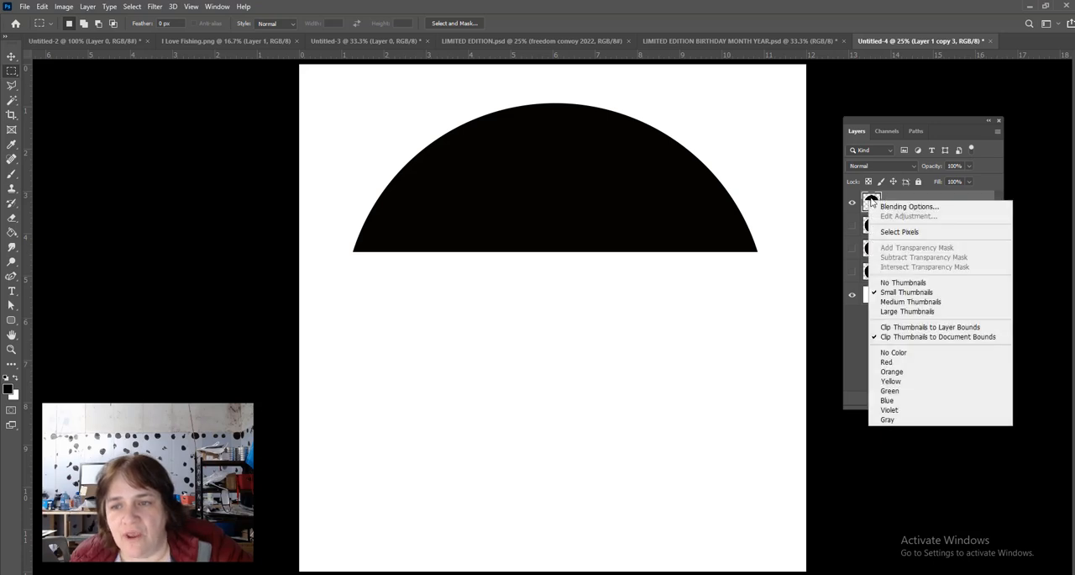
click(888, 230)
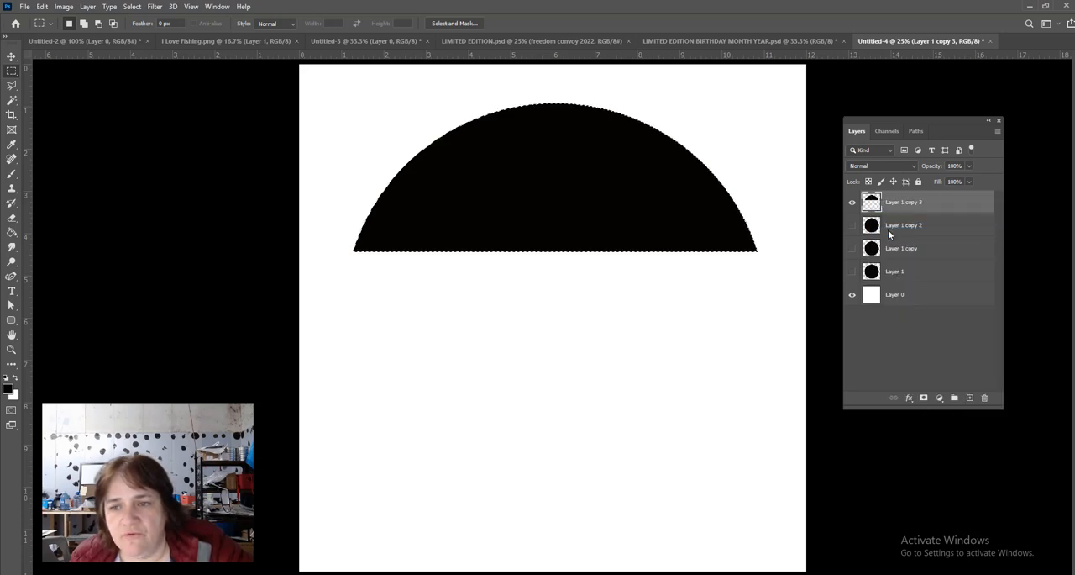
click(922, 399)
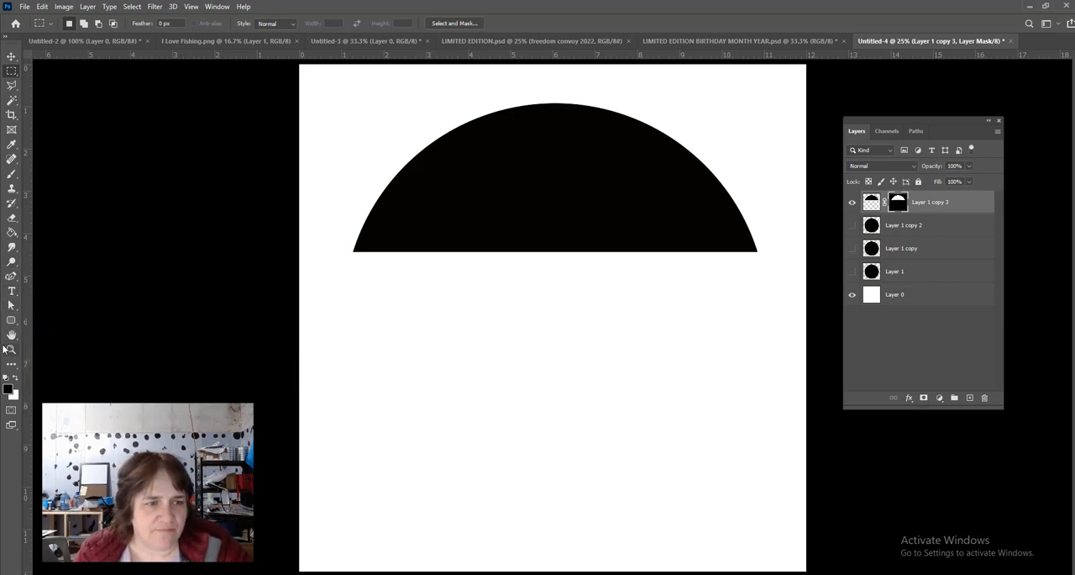
- Choose the Green_07 preset from the Greens group as the Gradient tool's gradient
click(11, 234)
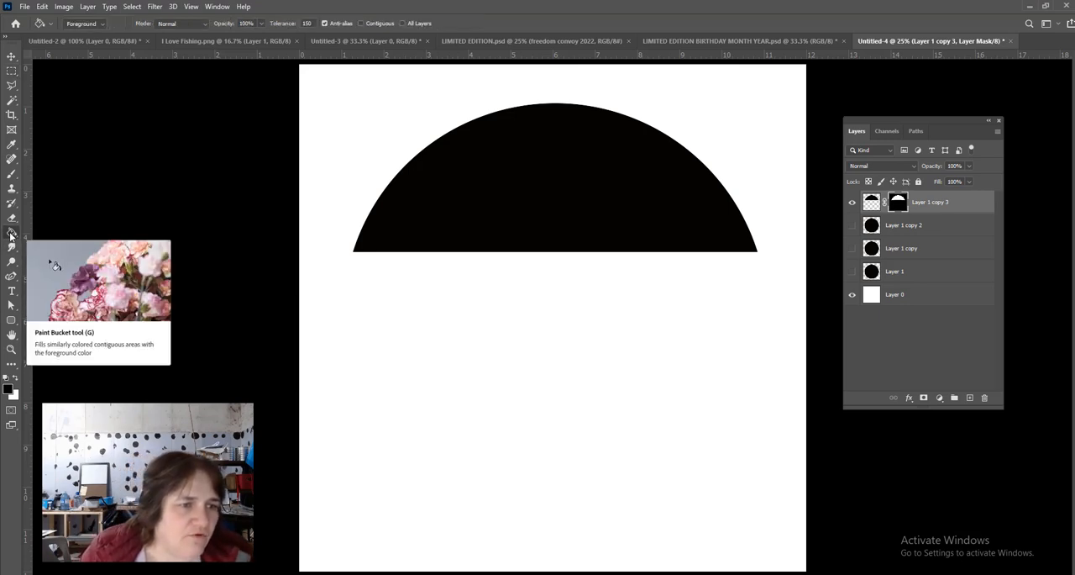
right_click(12, 234)
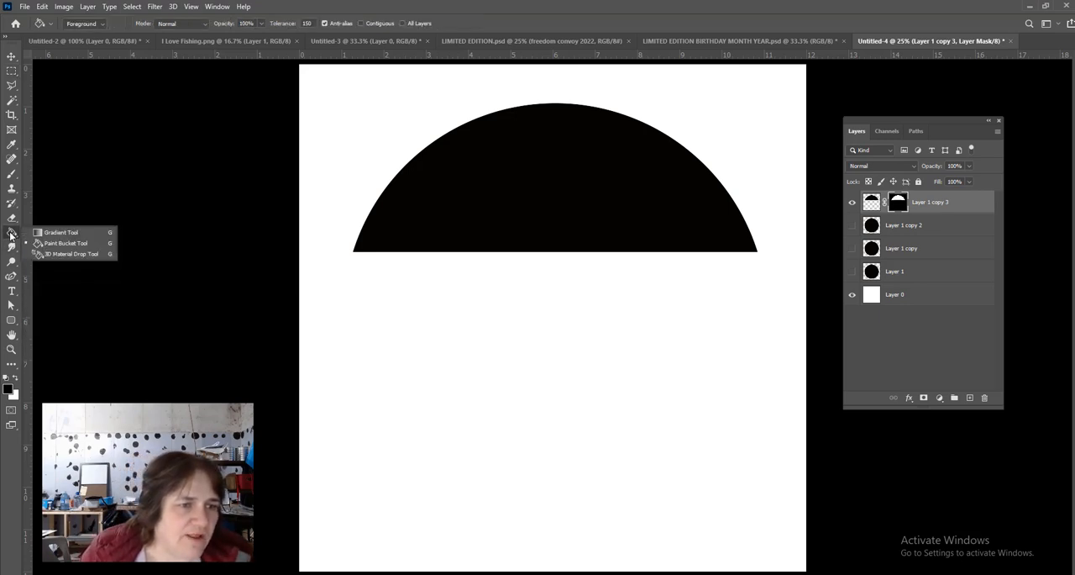
click(60, 232)
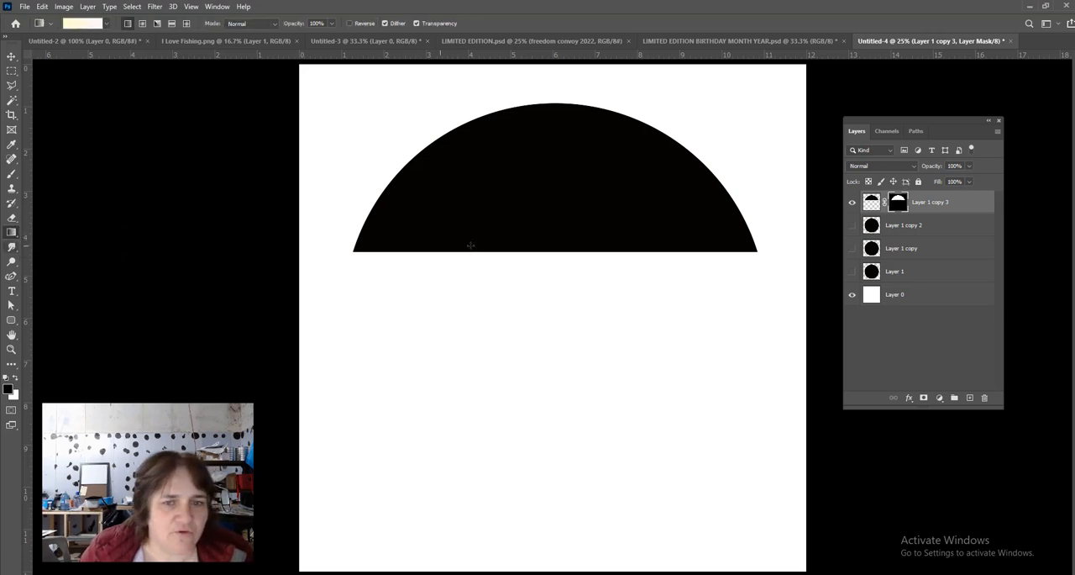
click(84, 26)
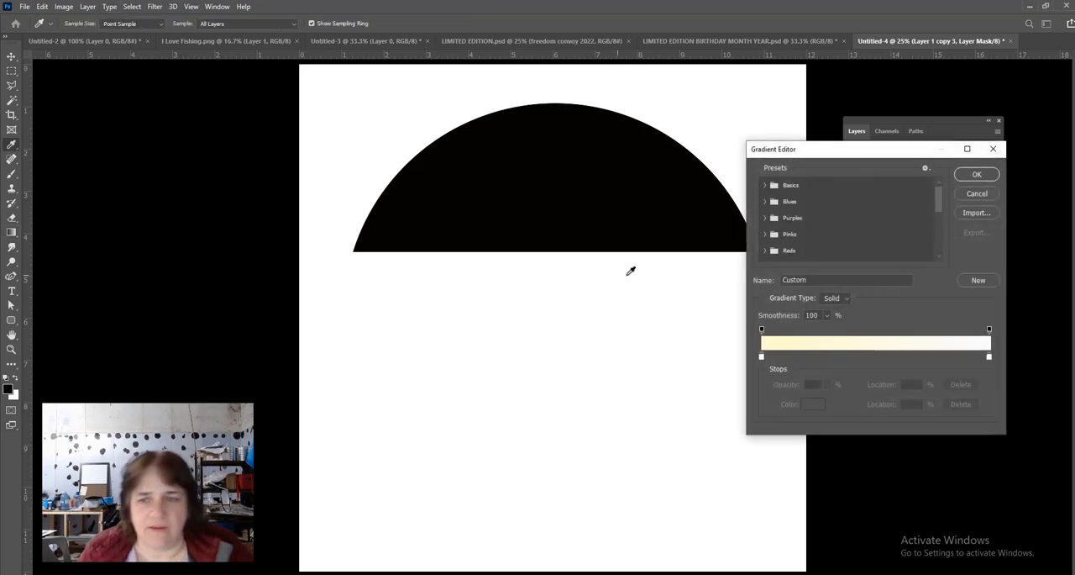
drag(832, 153, 847, 93)
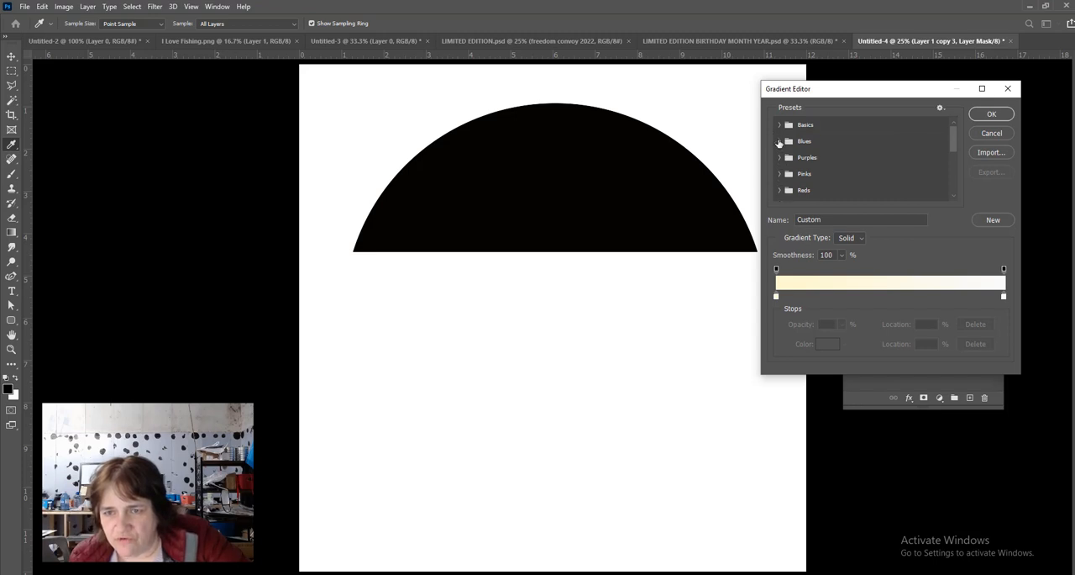
scroll(854, 157, down, 3)
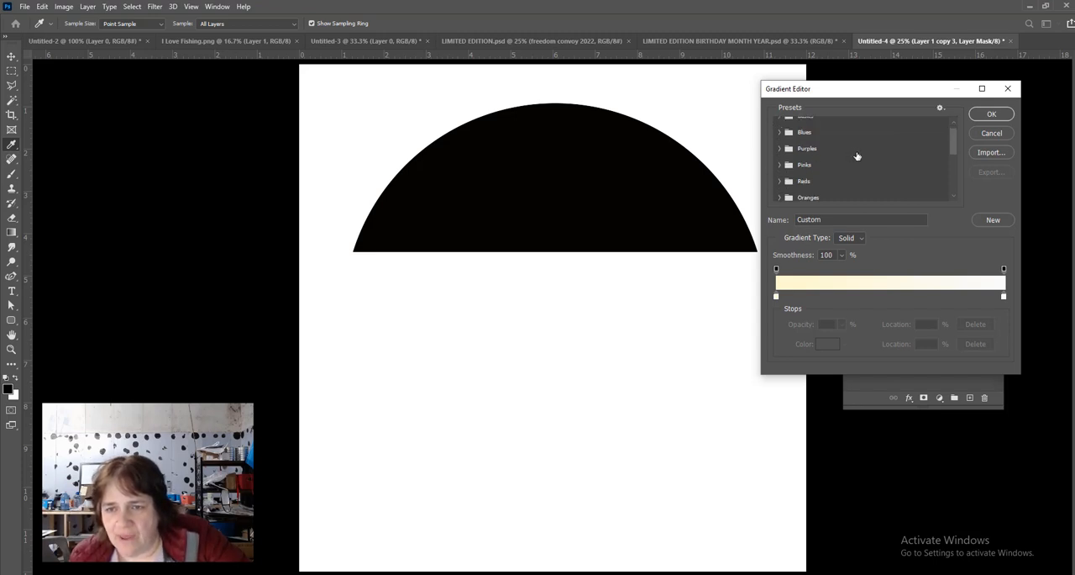
scroll(860, 156, down, 1)
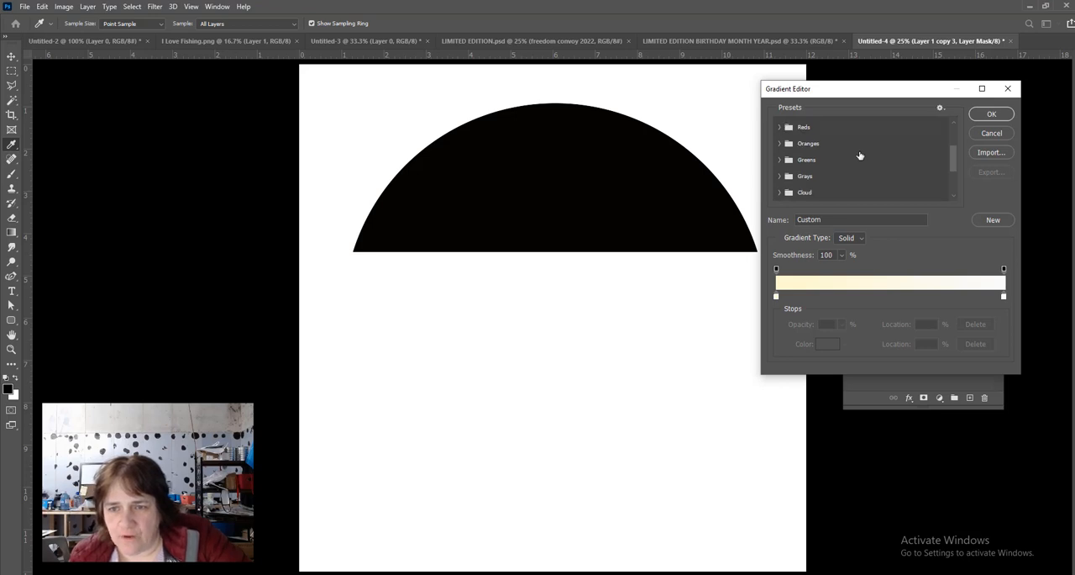
scroll(860, 156, up, 1)
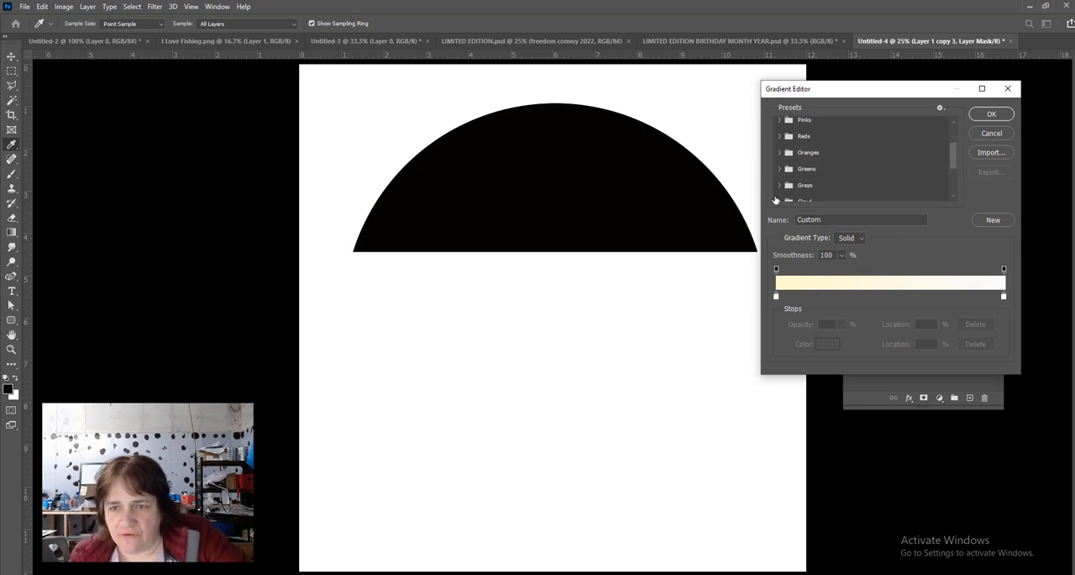
click(779, 169)
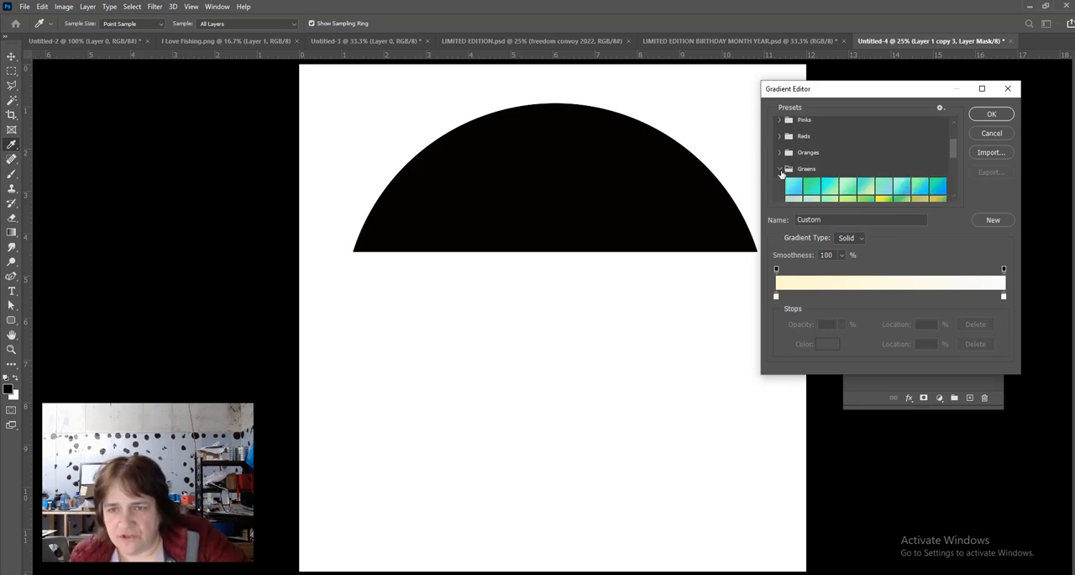
scroll(824, 173, down, 1)
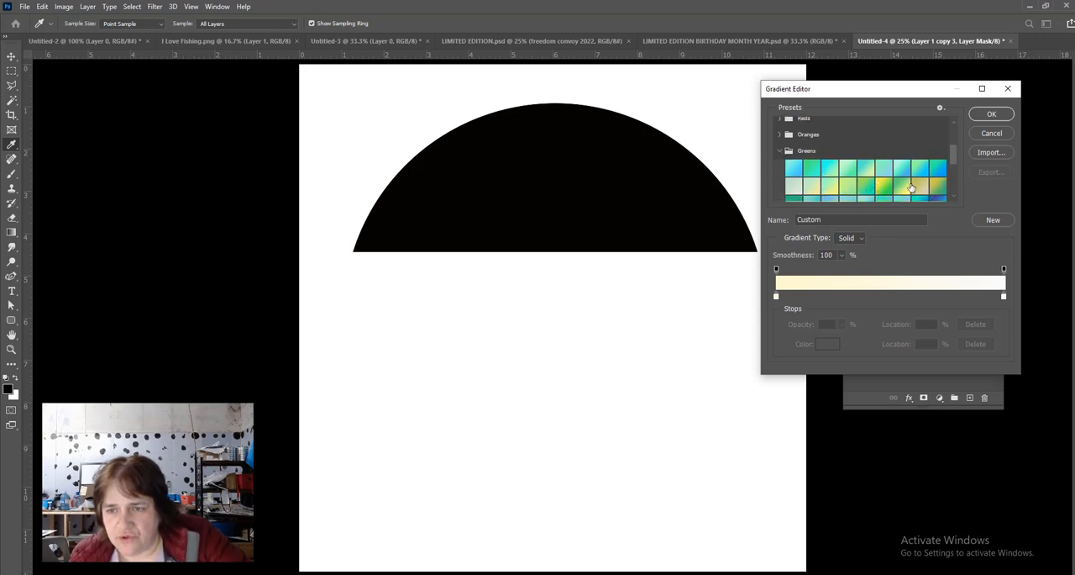
scroll(912, 186, down, 1)
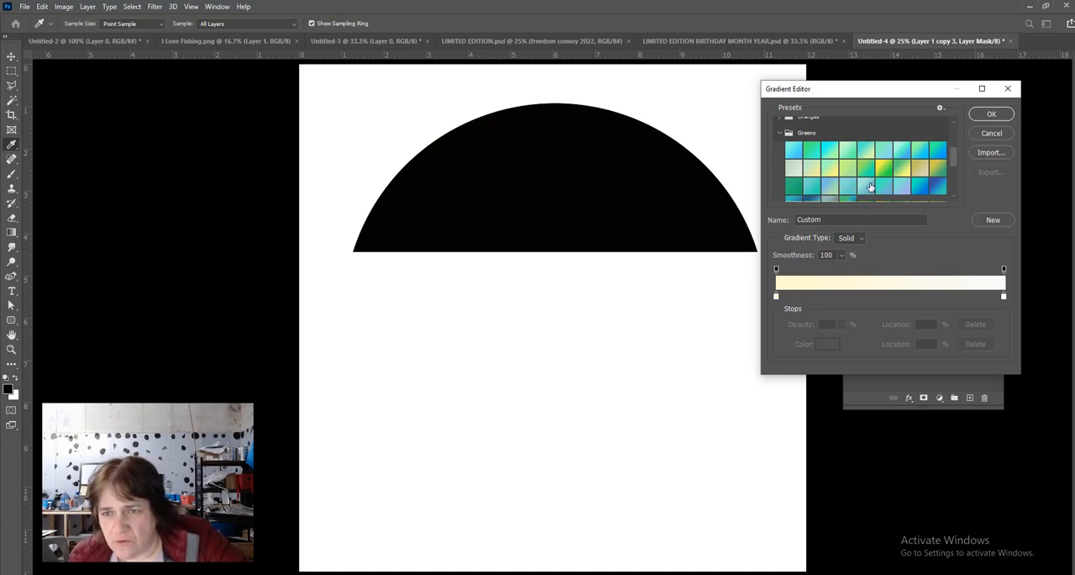
click(904, 155)
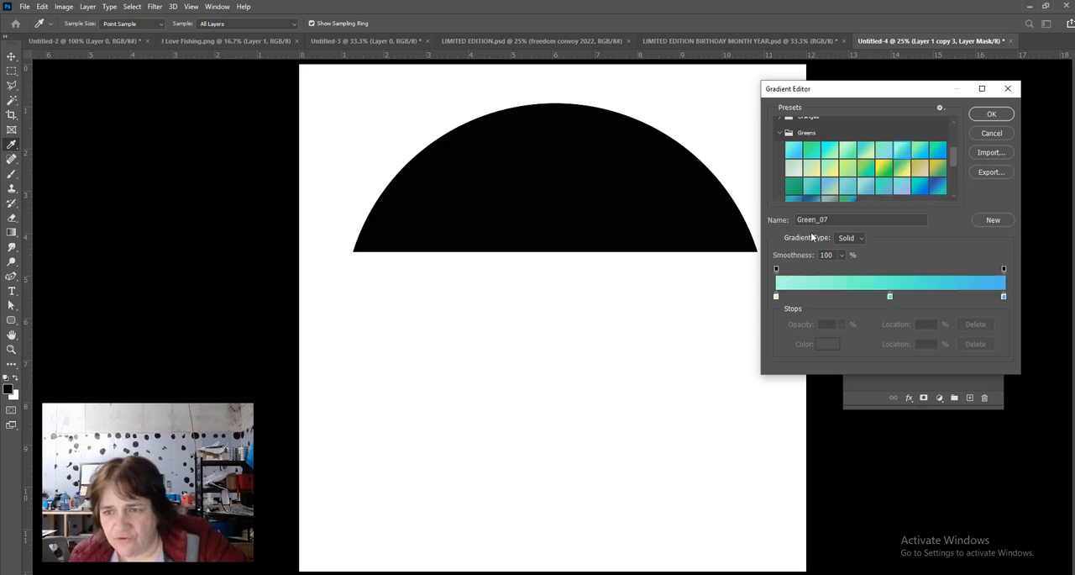
click(991, 116)
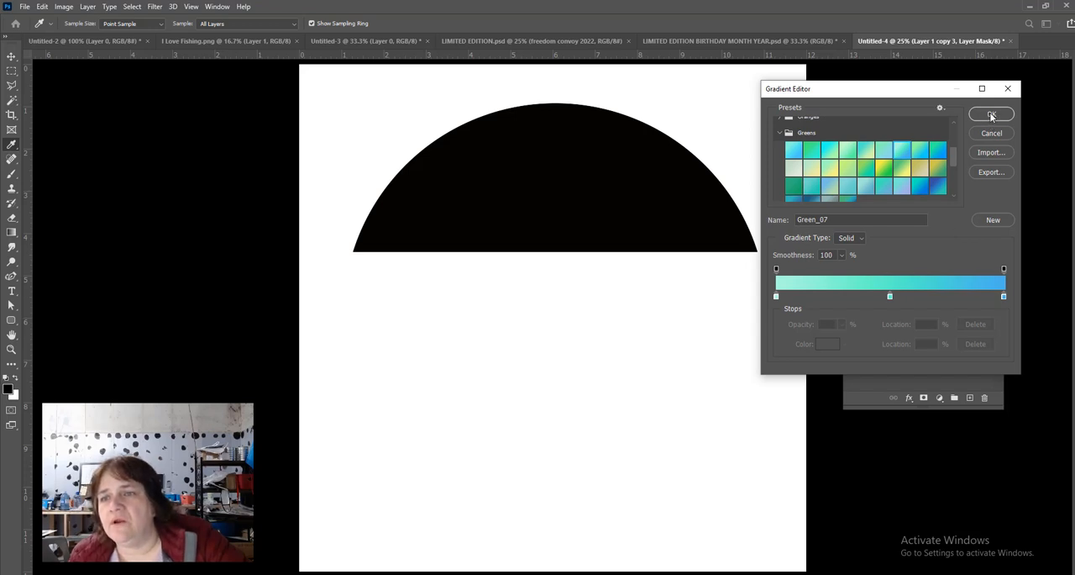
click(992, 116)
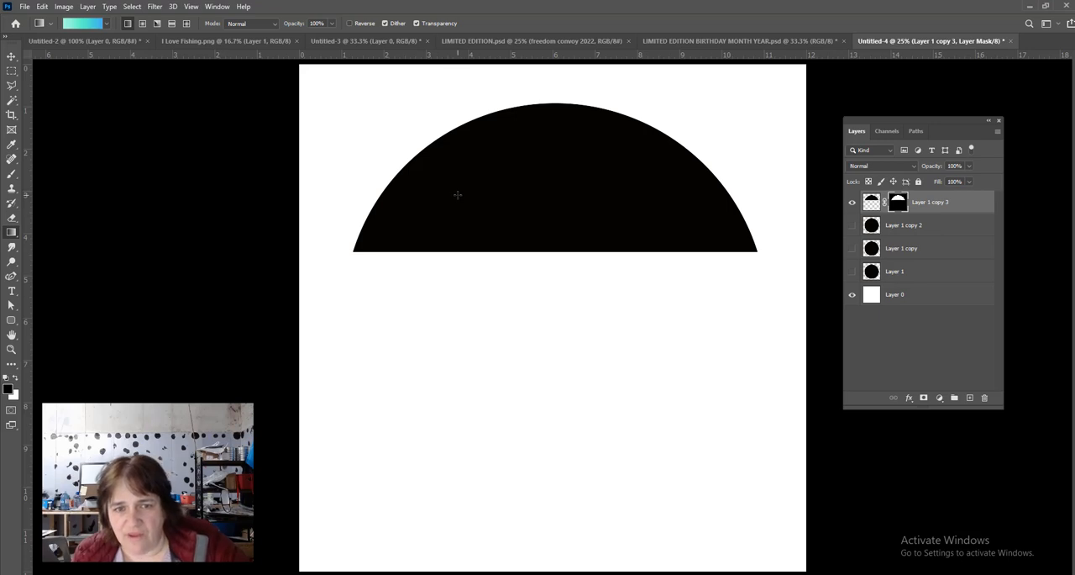
- Fill the upper band's layer, not its mask, with the gradient running from top to bottom, and apply the layer mask
drag(458, 195, 649, 195)
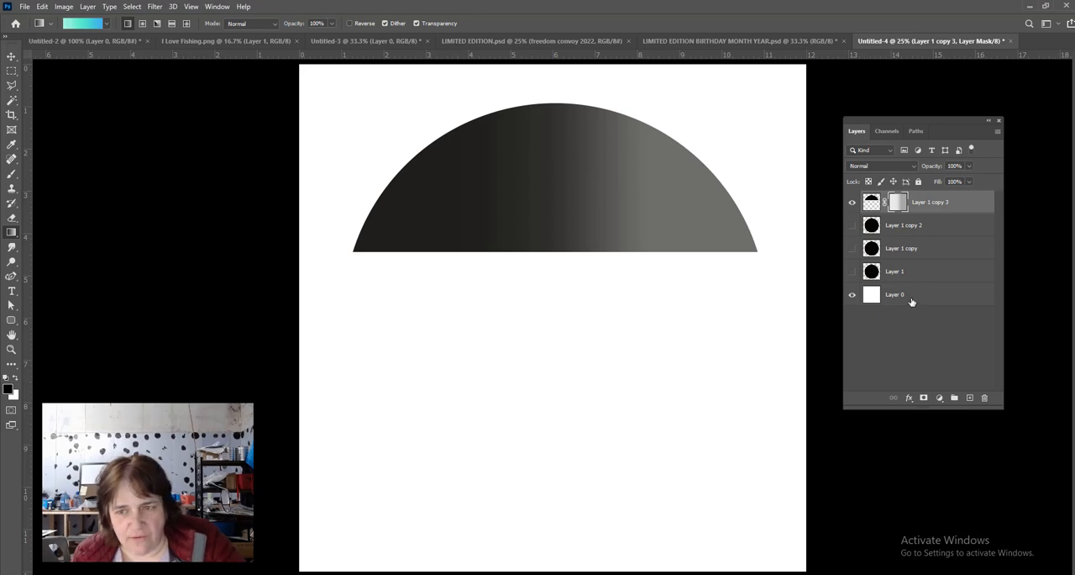
key(ctrl+z)
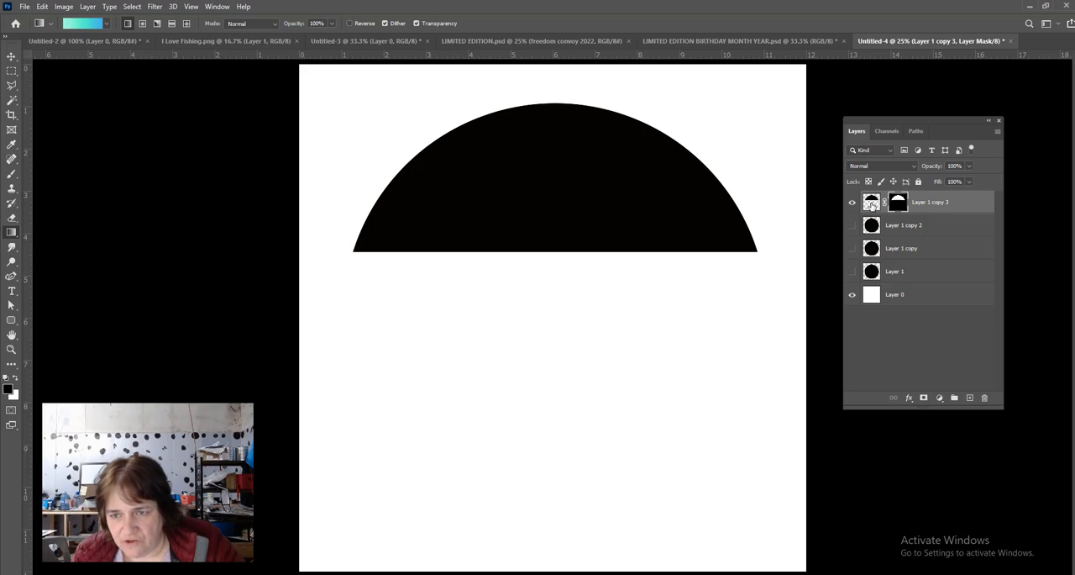
click(872, 204)
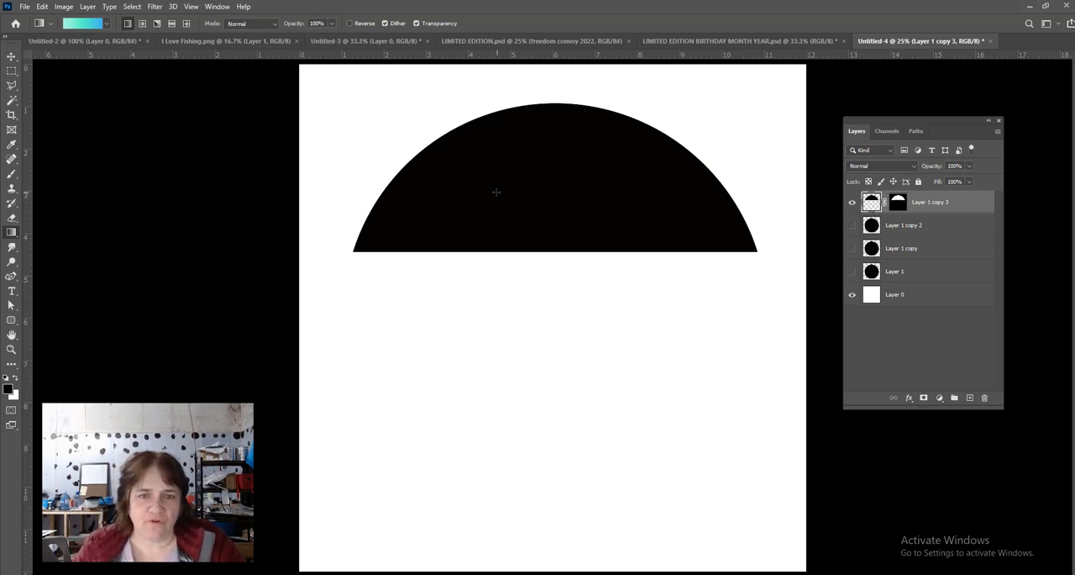
drag(472, 197, 642, 196)
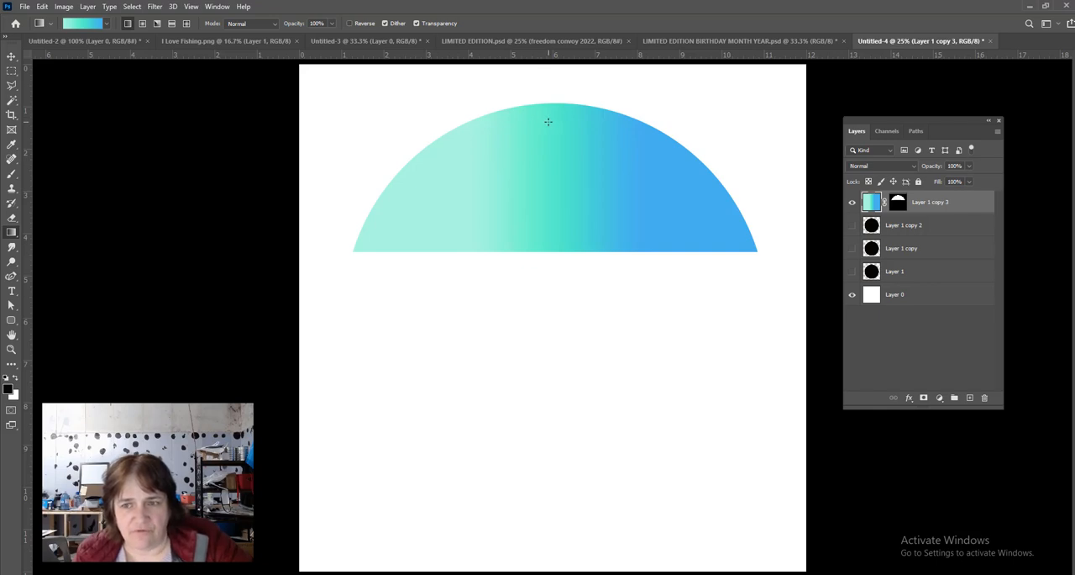
drag(547, 122, 548, 233)
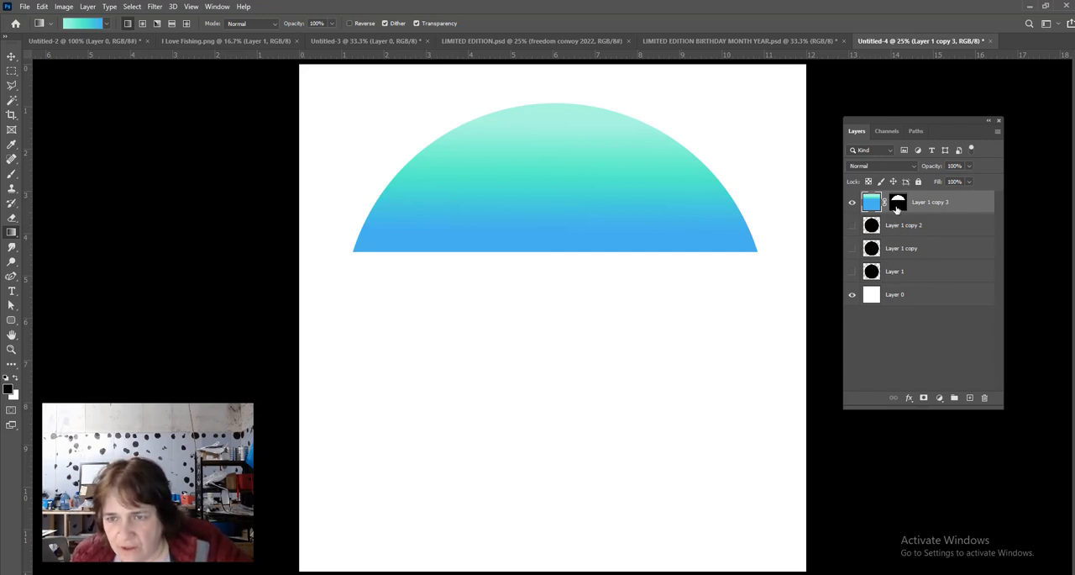
right_click(898, 206)
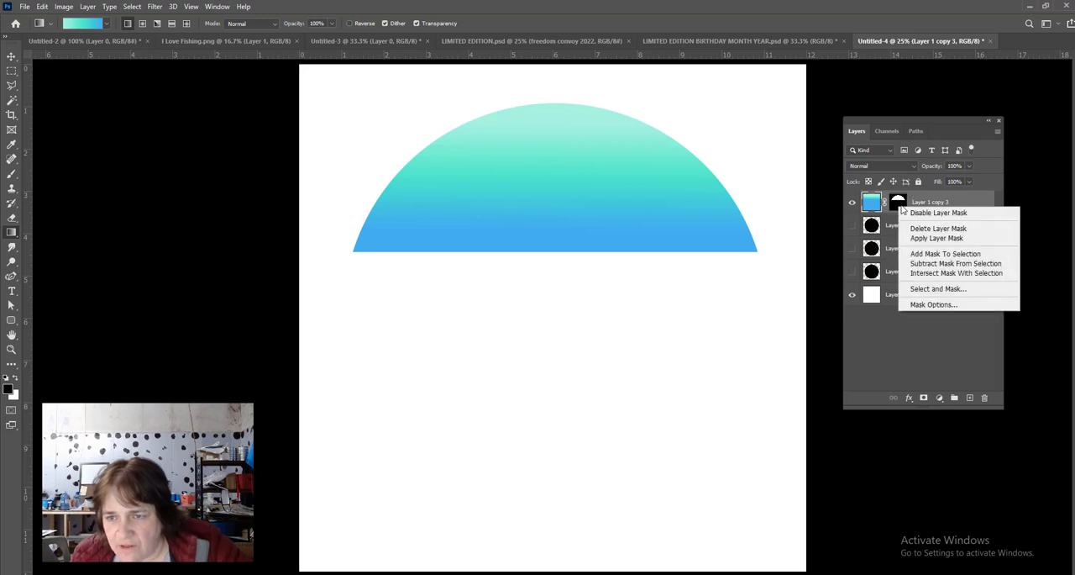
click(936, 238)
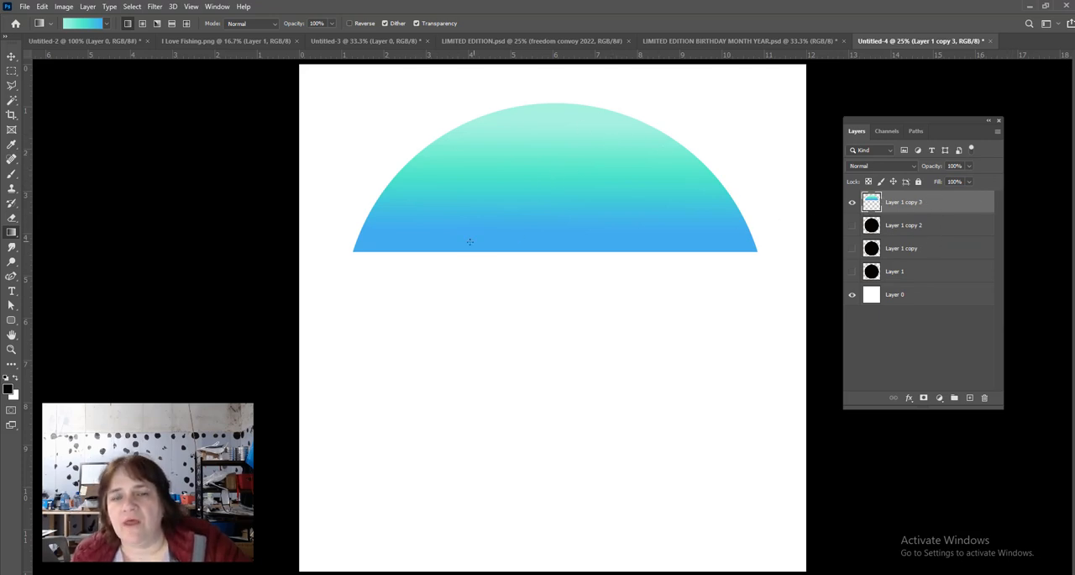
- Show Layer 1 copy 2 and marquee-select a band about 10.4 by 2.9 inches directly below the gradient band
click(852, 225)
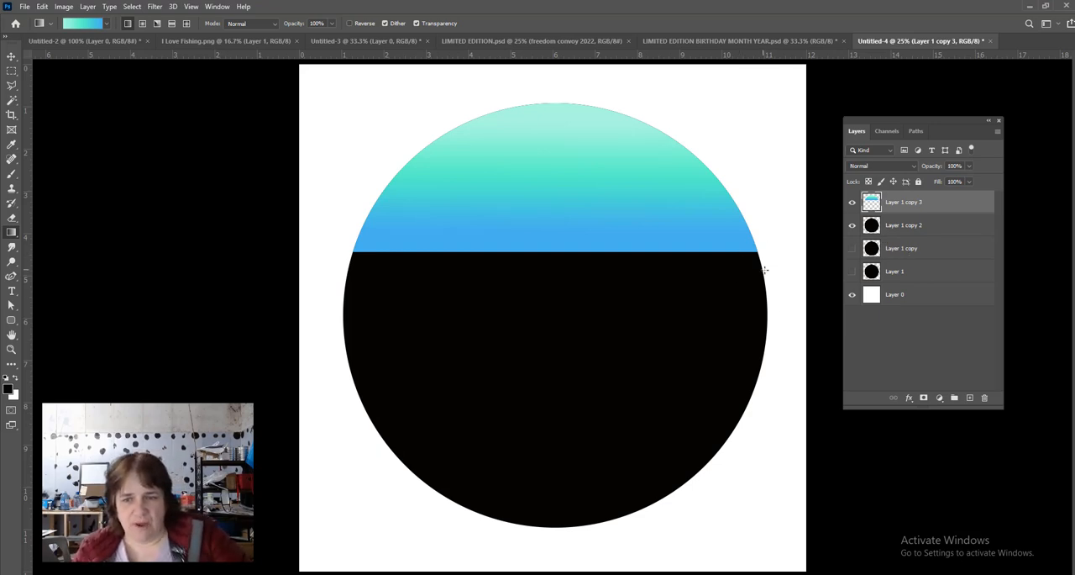
click(11, 72)
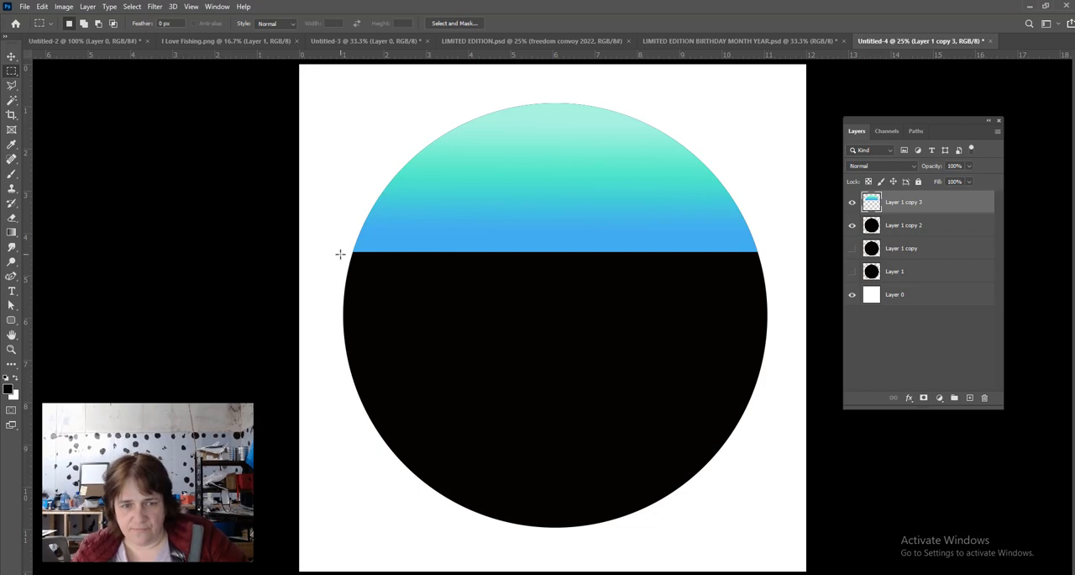
drag(337, 252, 779, 372)
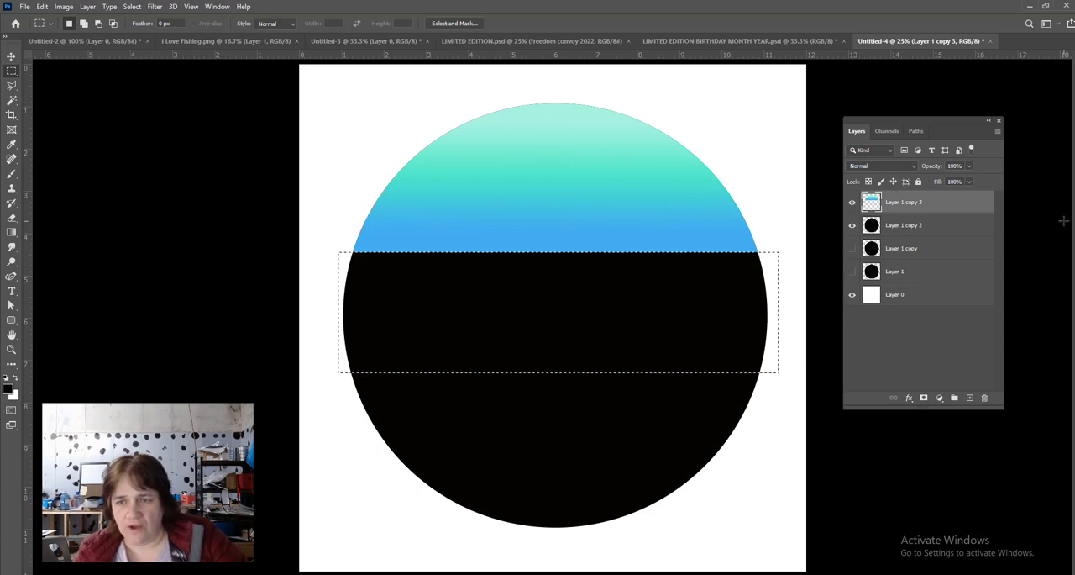
- Mask Layer 1 copy 2 to the selected middle band, keeping the gradient layer above visible
click(931, 228)
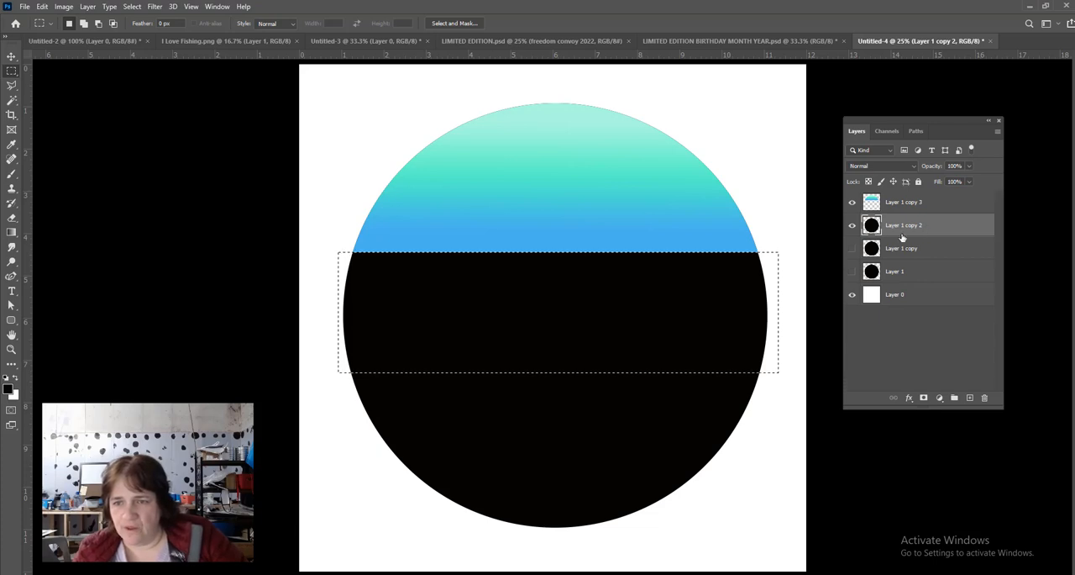
click(852, 205)
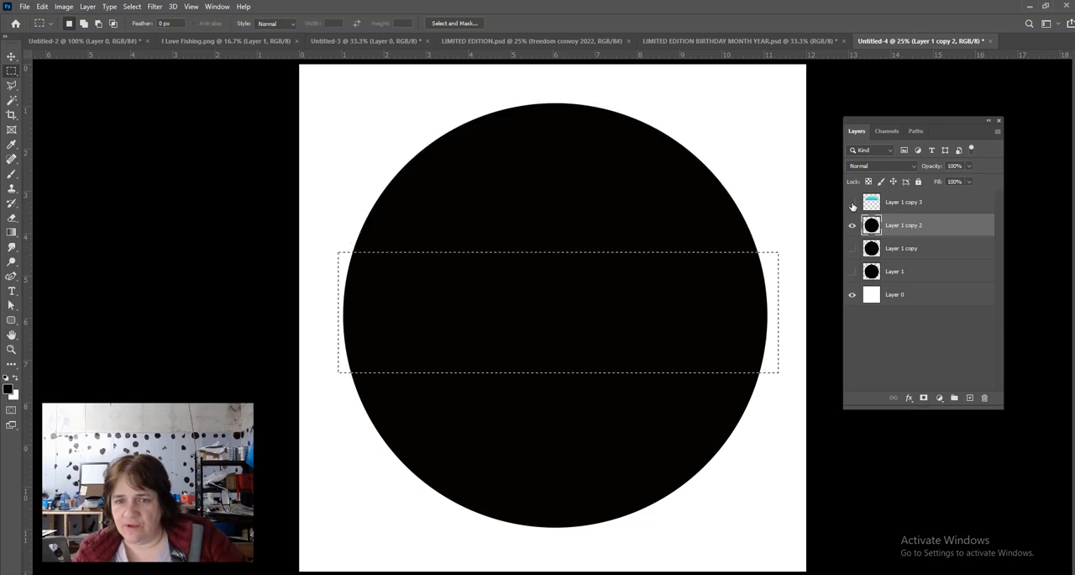
click(853, 205)
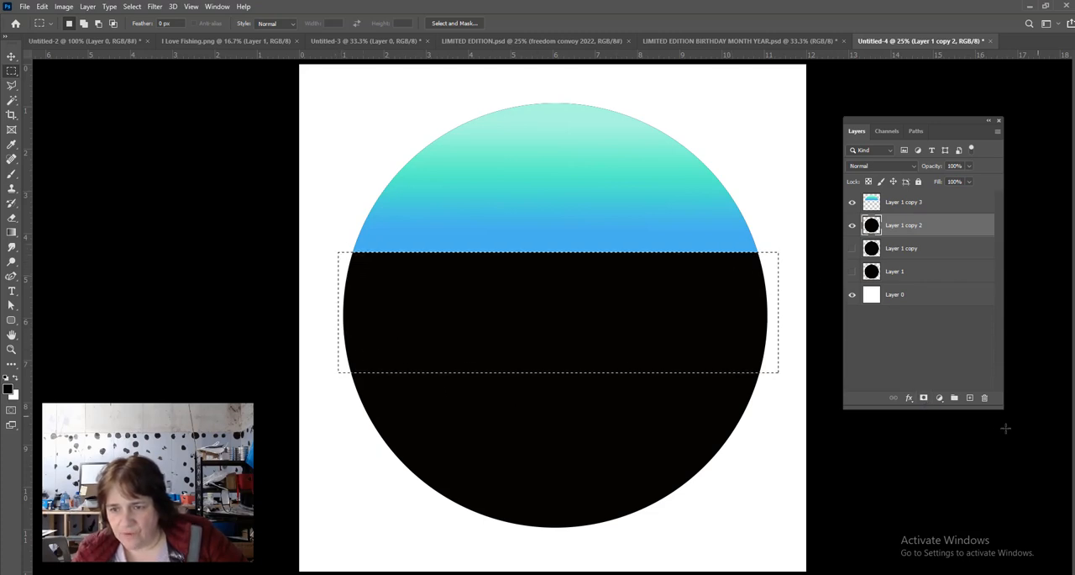
click(923, 398)
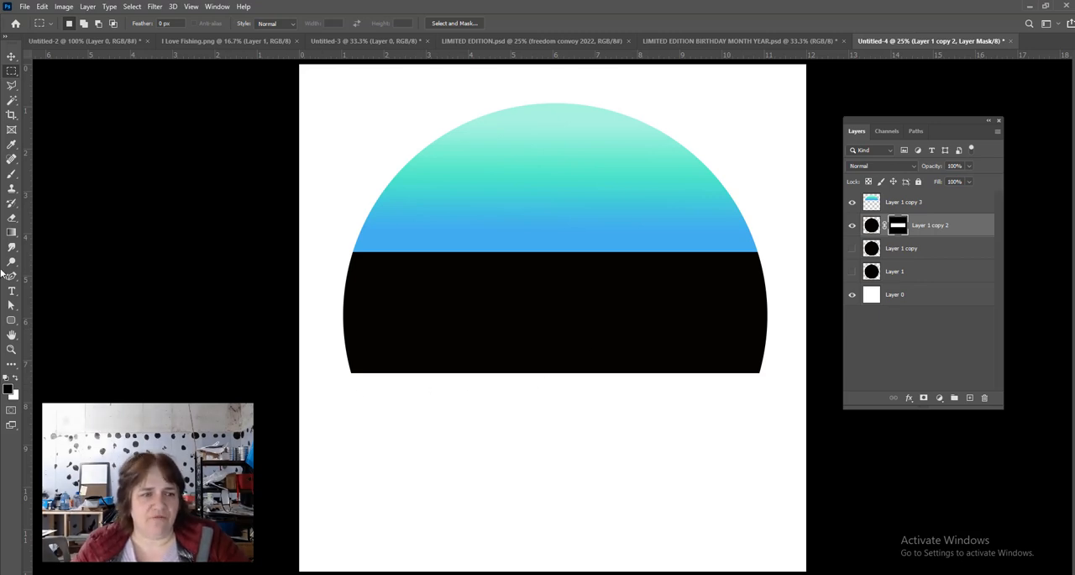
- Set the Gradient tool's gradient to the Orange_02 preset from the Oranges group
click(11, 233)
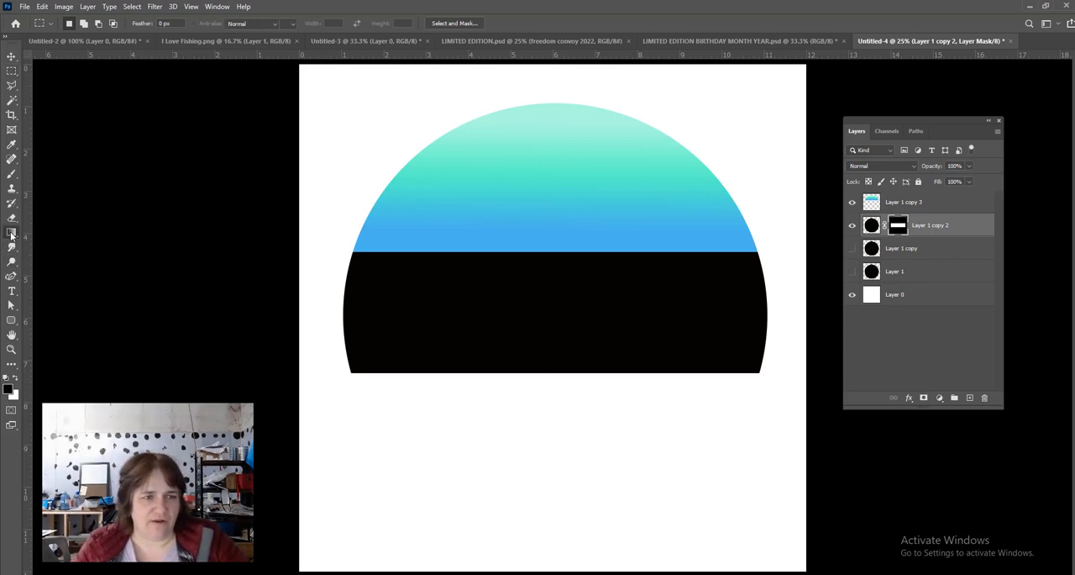
click(88, 22)
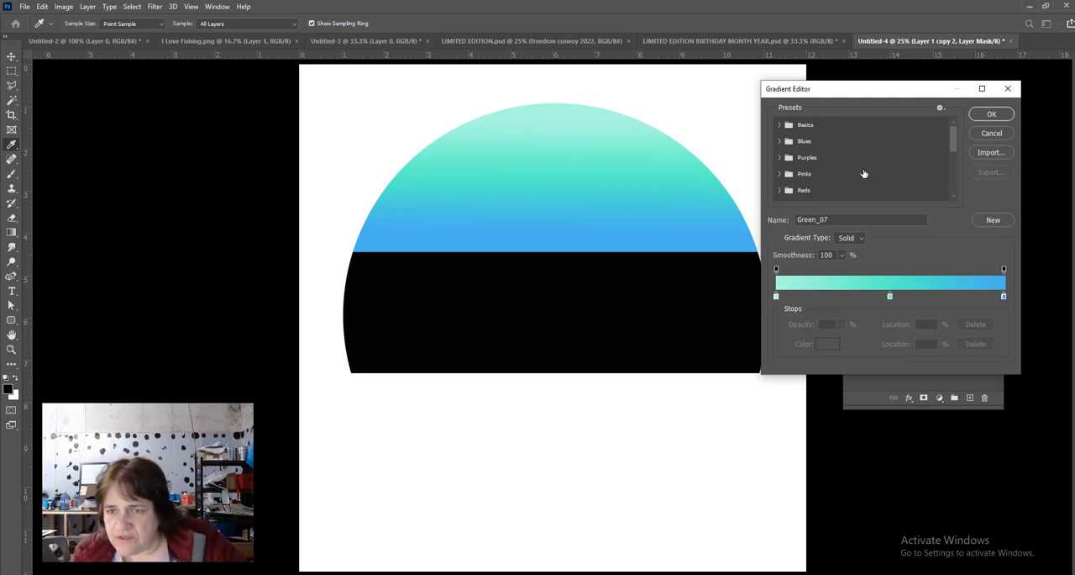
scroll(854, 162, down, 1)
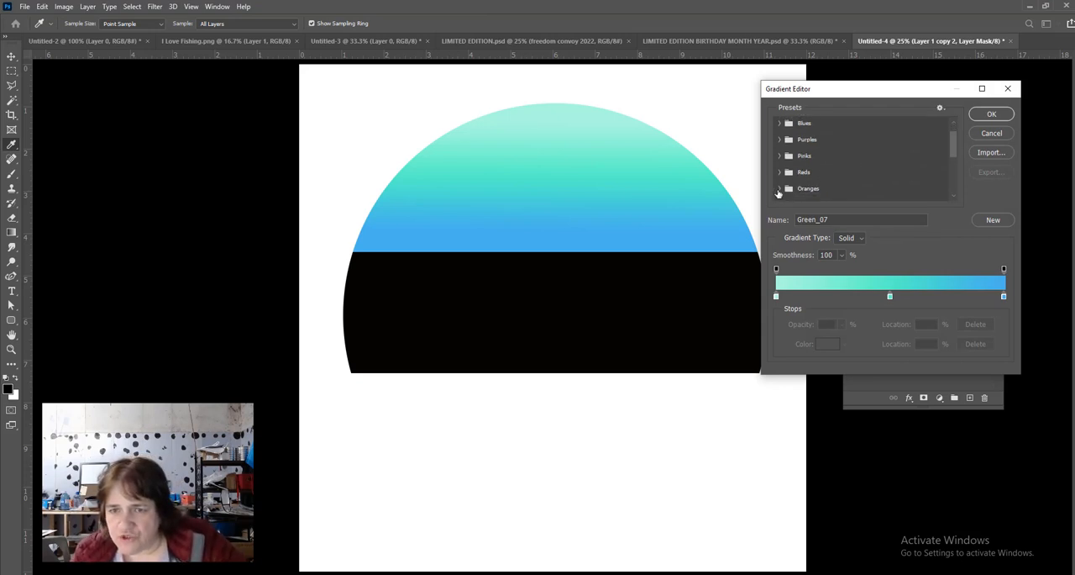
click(779, 189)
scroll(865, 161, down, 2)
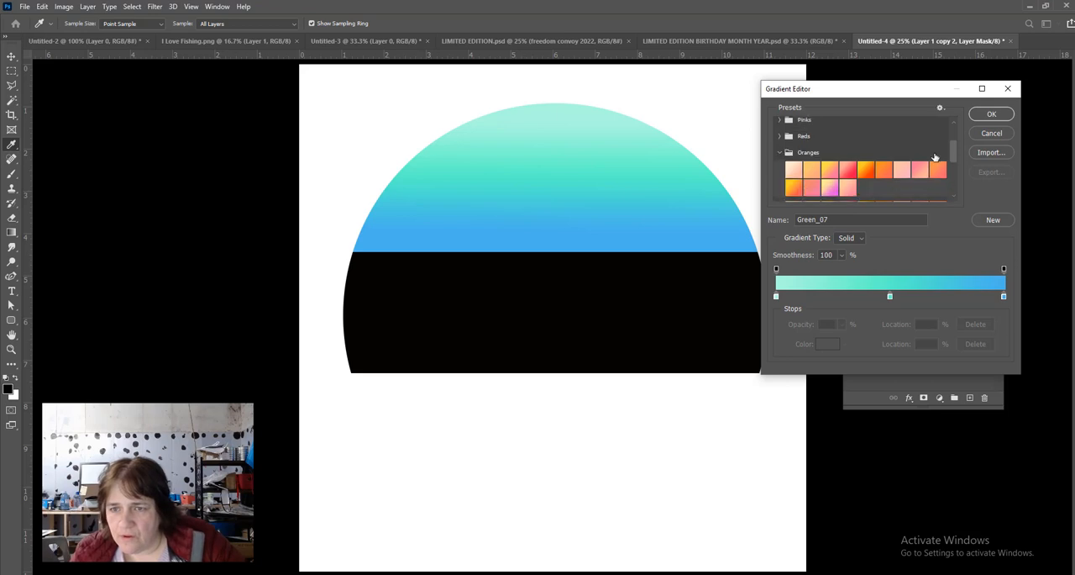
scroll(932, 155, down, 1)
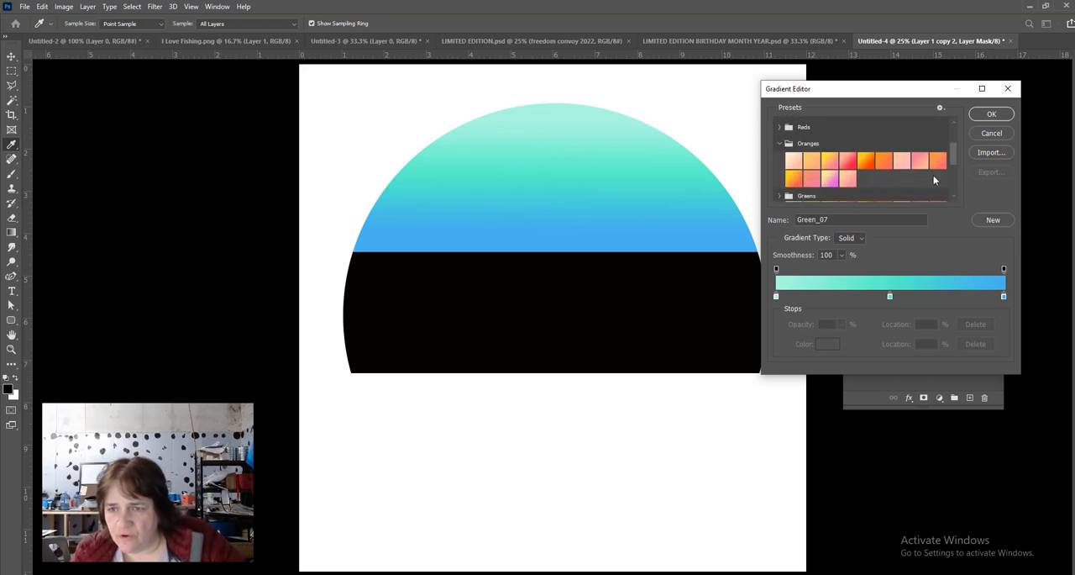
click(811, 162)
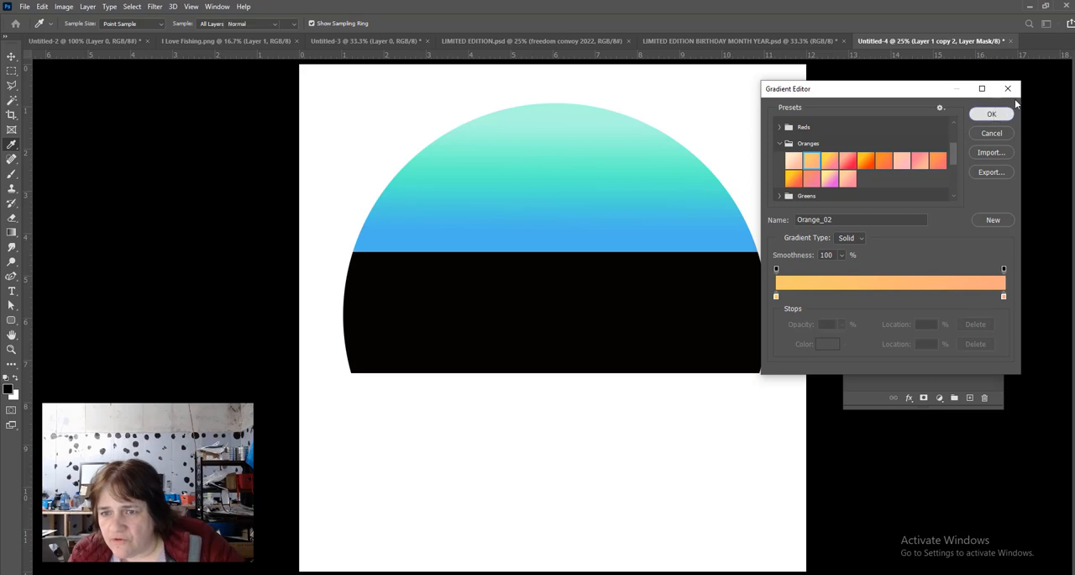
click(992, 114)
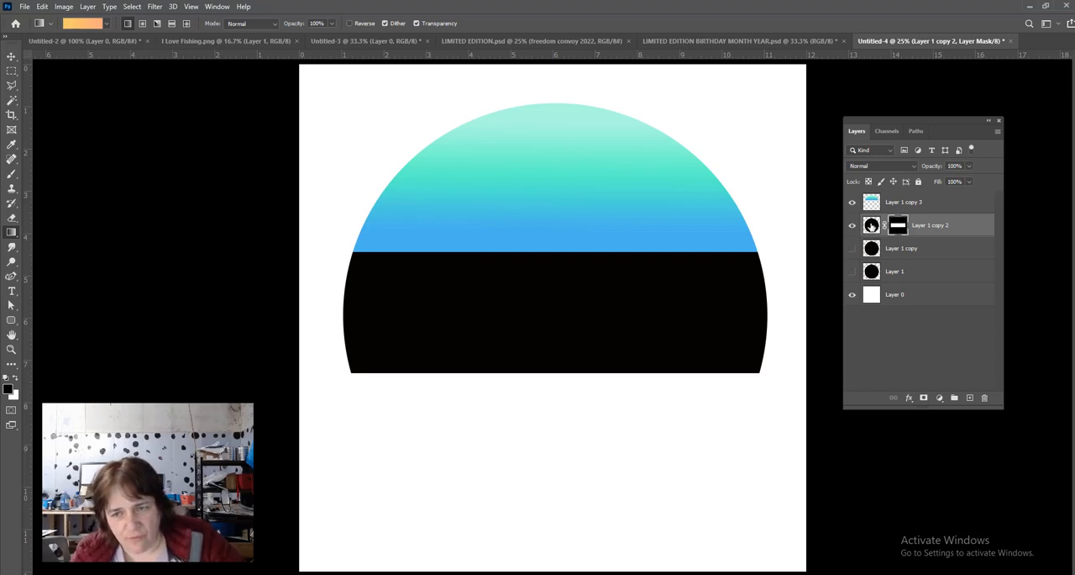
- Fill Layer 1 copy 2's content, not its mask, with the gradient running horizontally from left to right, and apply the layer mask
click(872, 226)
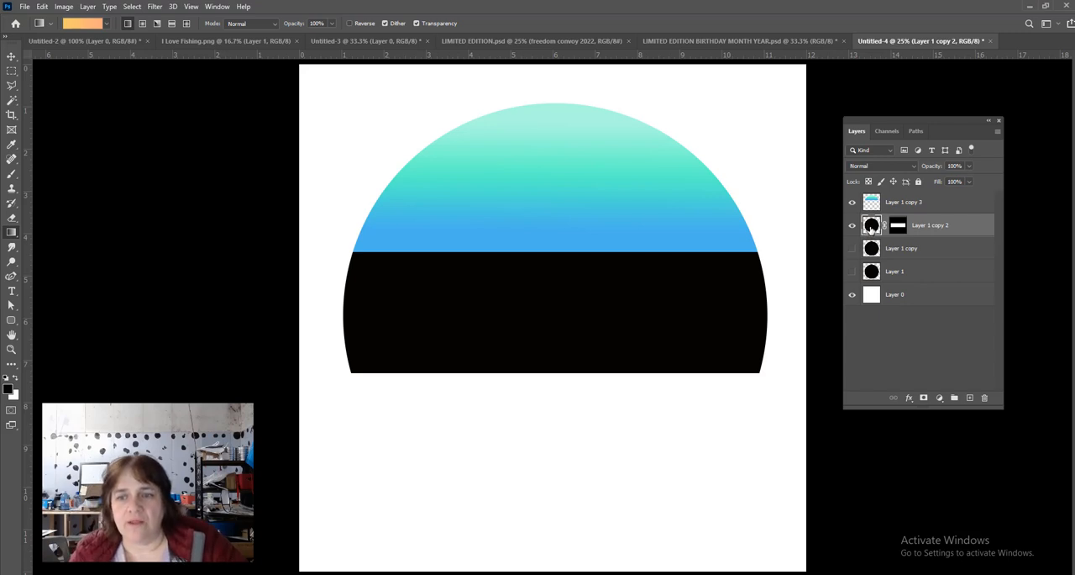
drag(422, 315, 694, 315)
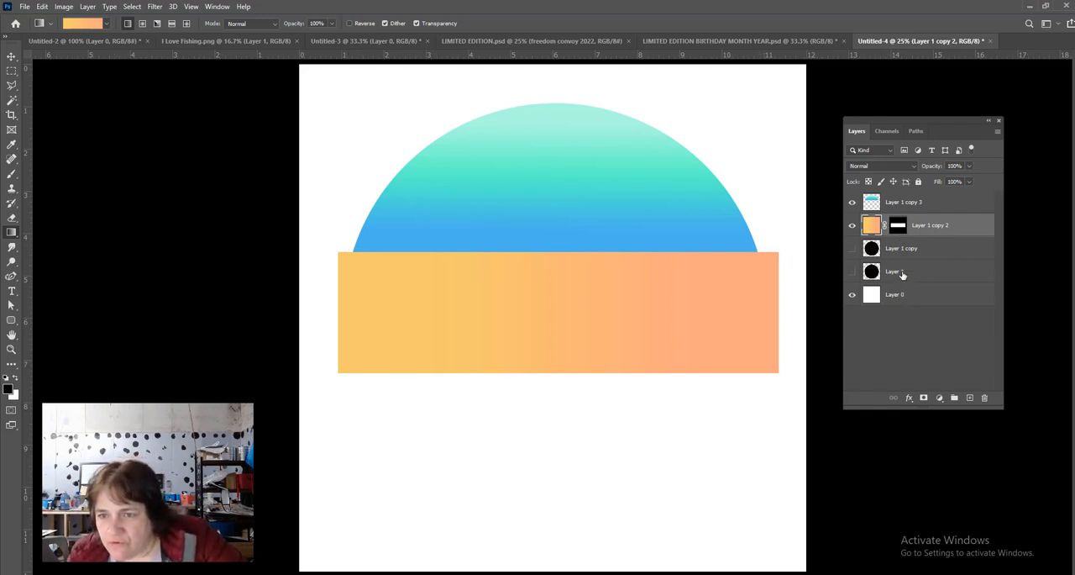
click(898, 227)
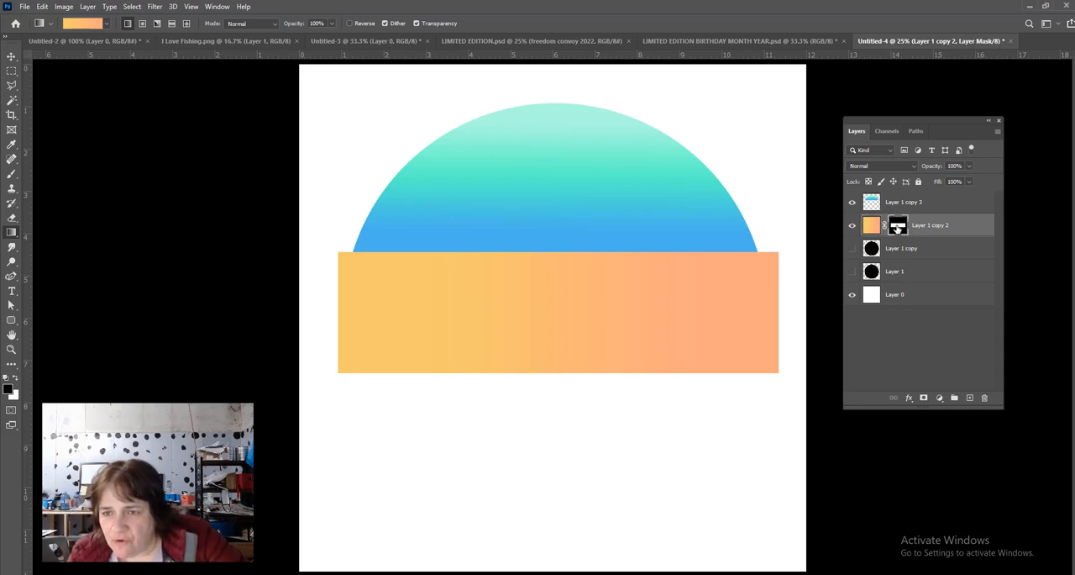
right_click(898, 227)
click(919, 254)
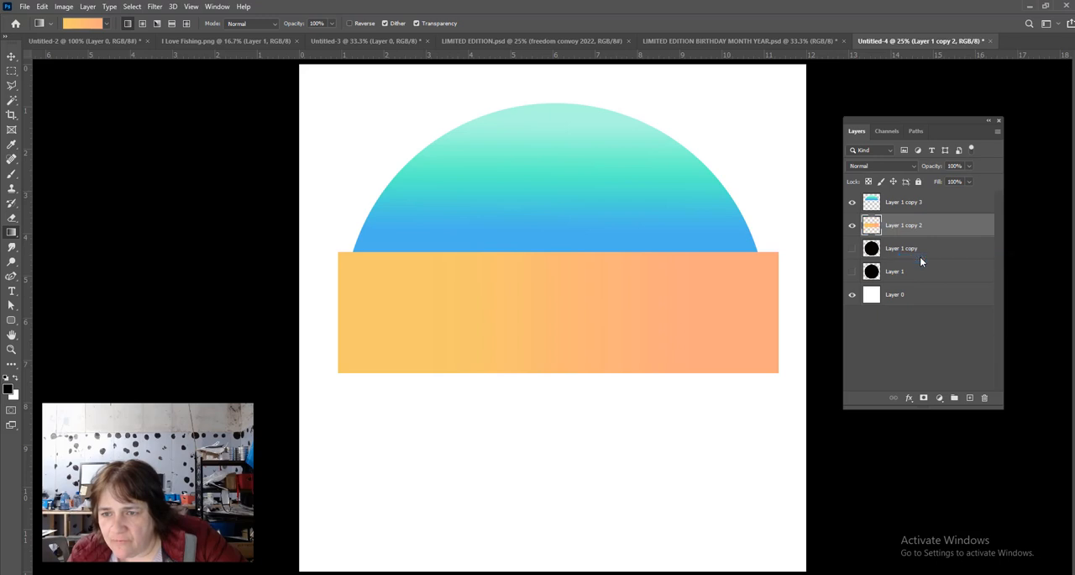
- Trim the orange band to the circle by masking Layer 1 copy 2 with Layer 1 copy's pixels as the selection, and apply the mask
click(934, 250)
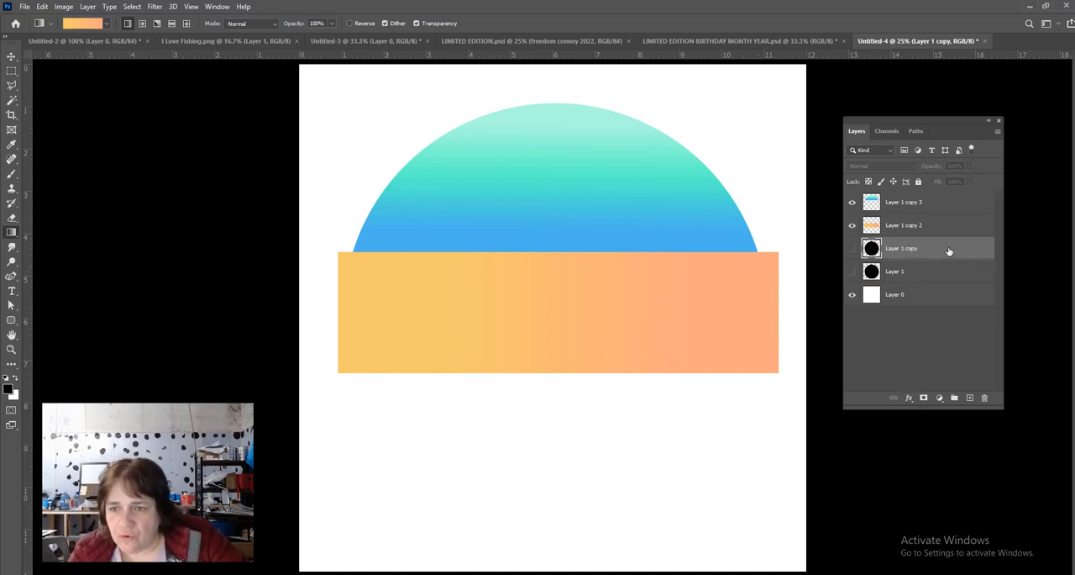
right_click(870, 251)
click(883, 282)
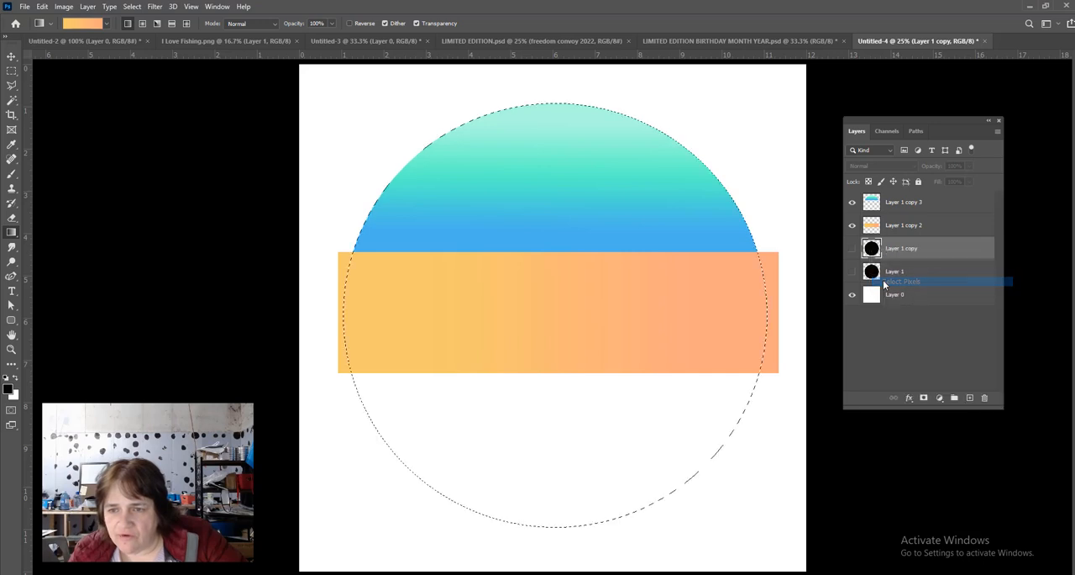
click(953, 227)
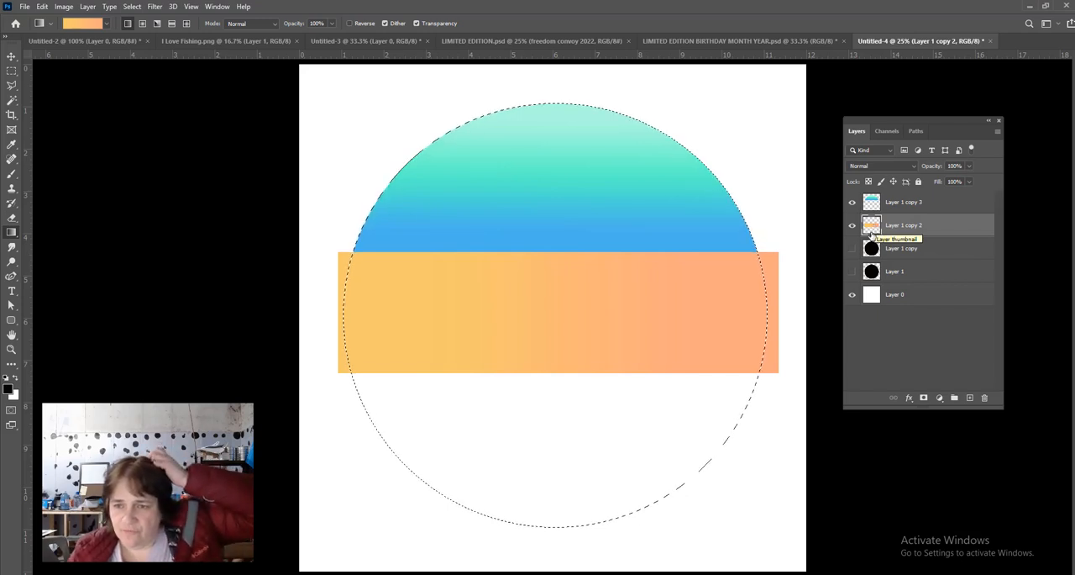
click(924, 398)
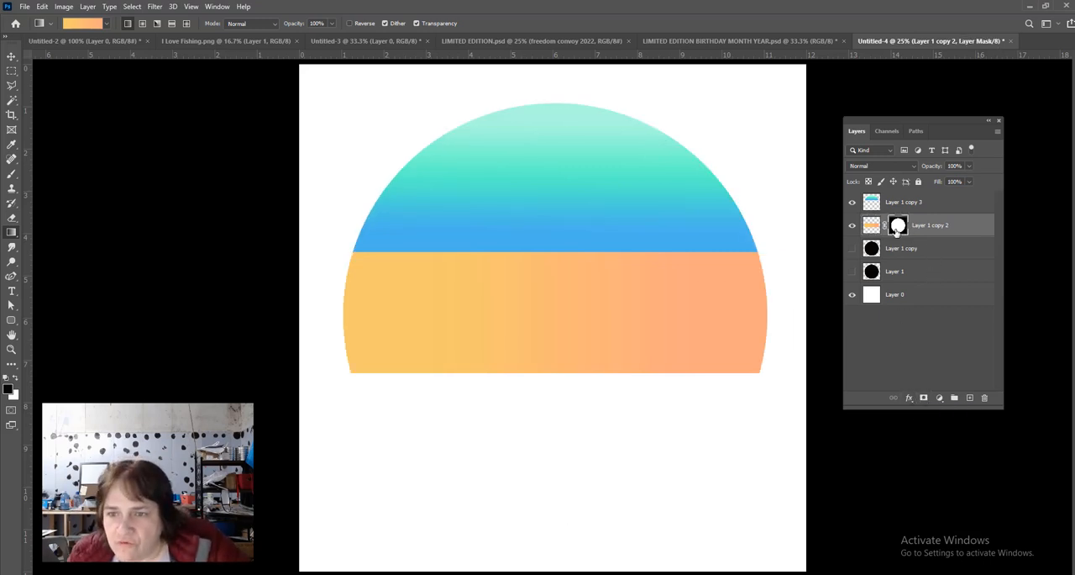
right_click(898, 227)
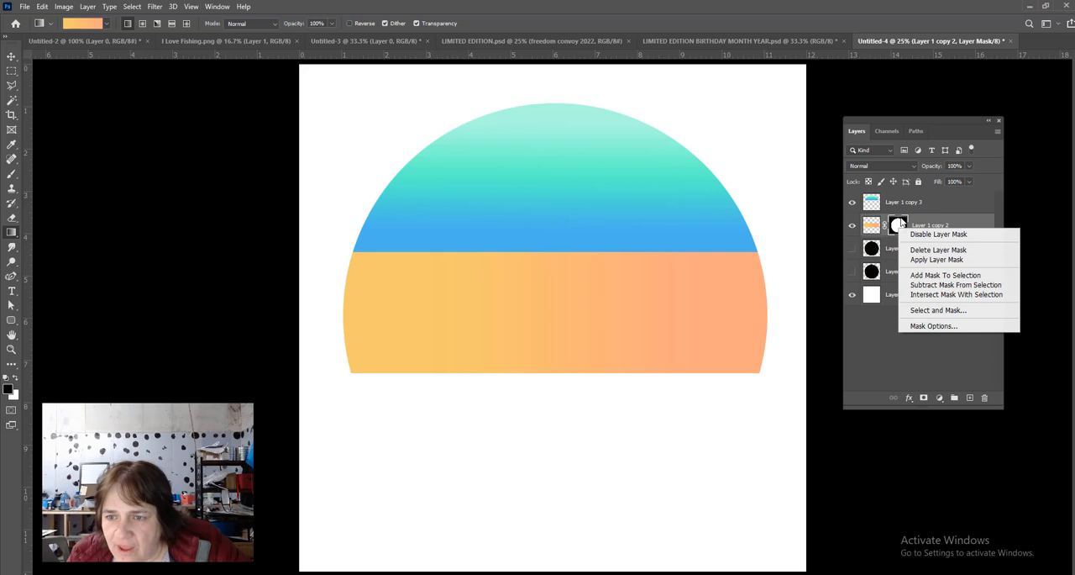
click(924, 259)
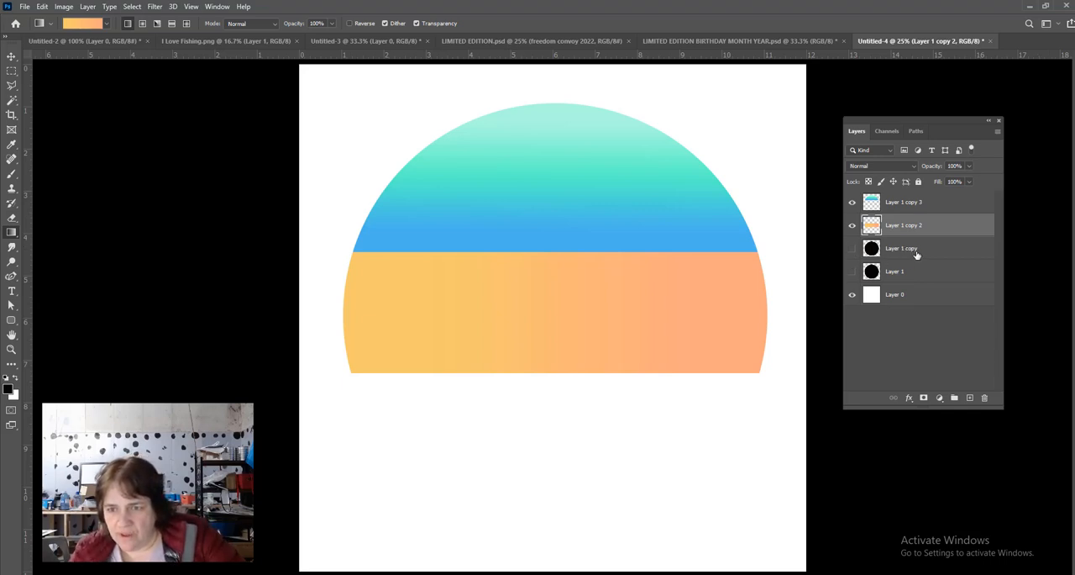
- Show Layer 1 copy and mask it to a marquee selection about 11.2 by 4.3 inches around the circle's part below the orange band
click(853, 248)
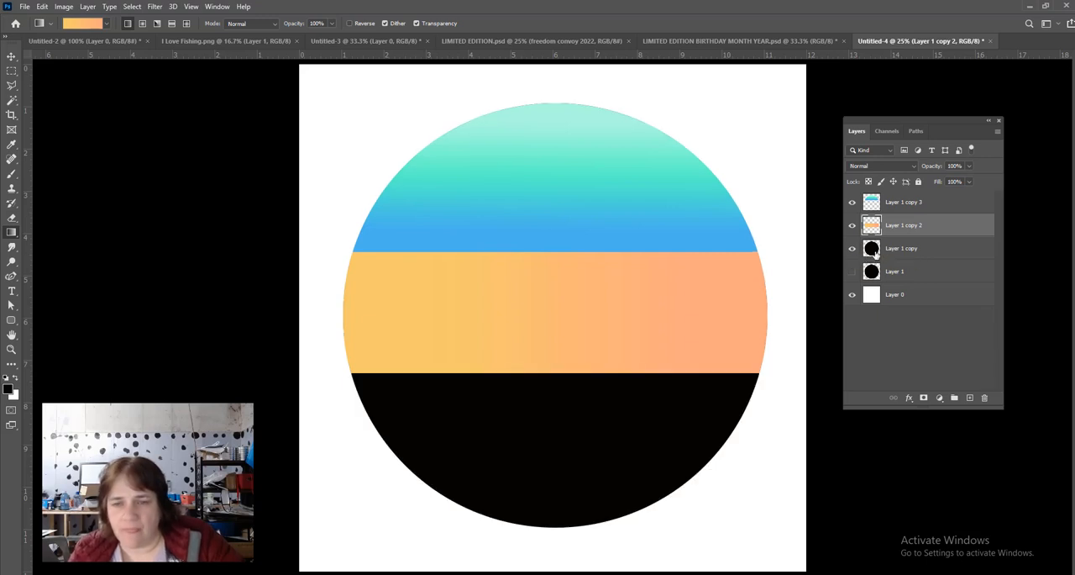
click(12, 70)
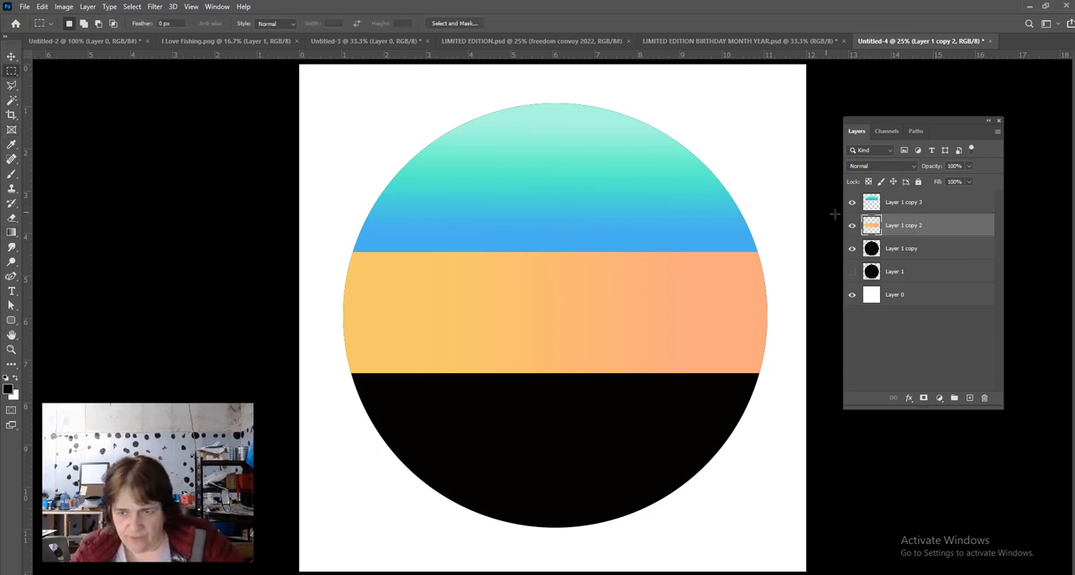
click(932, 252)
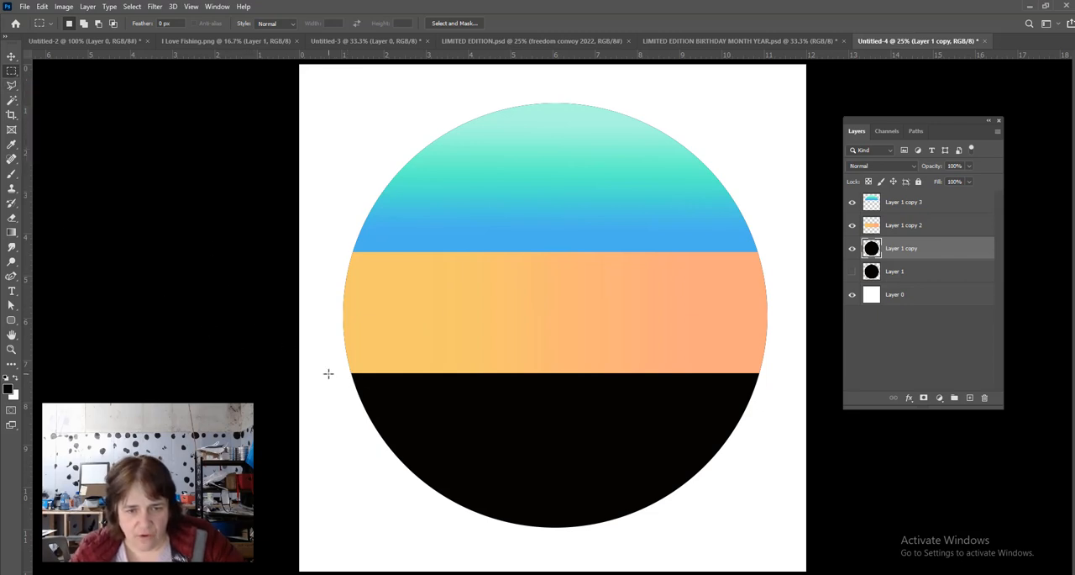
drag(323, 374, 359, 393)
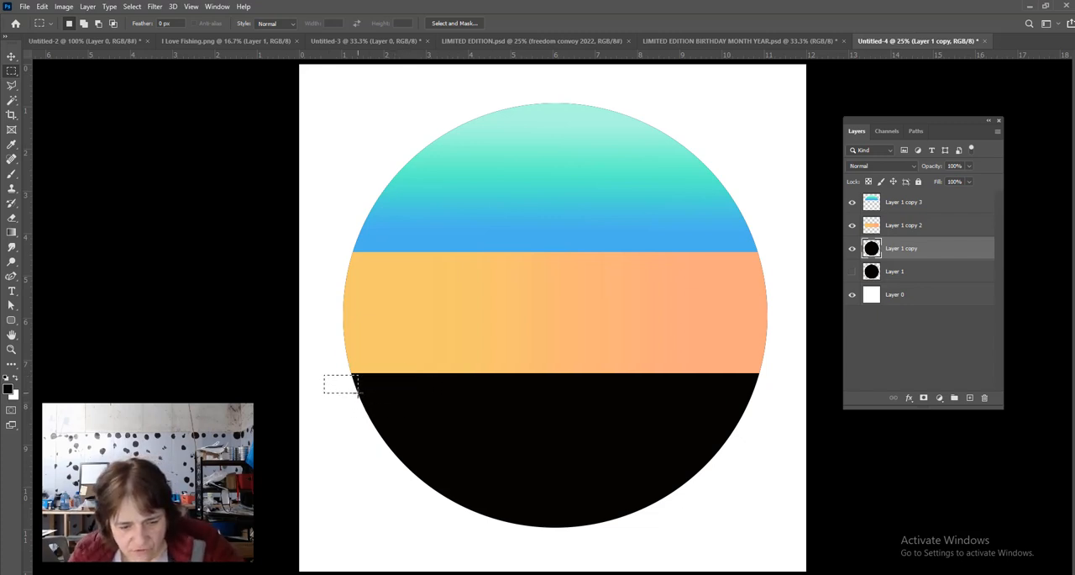
click(346, 376)
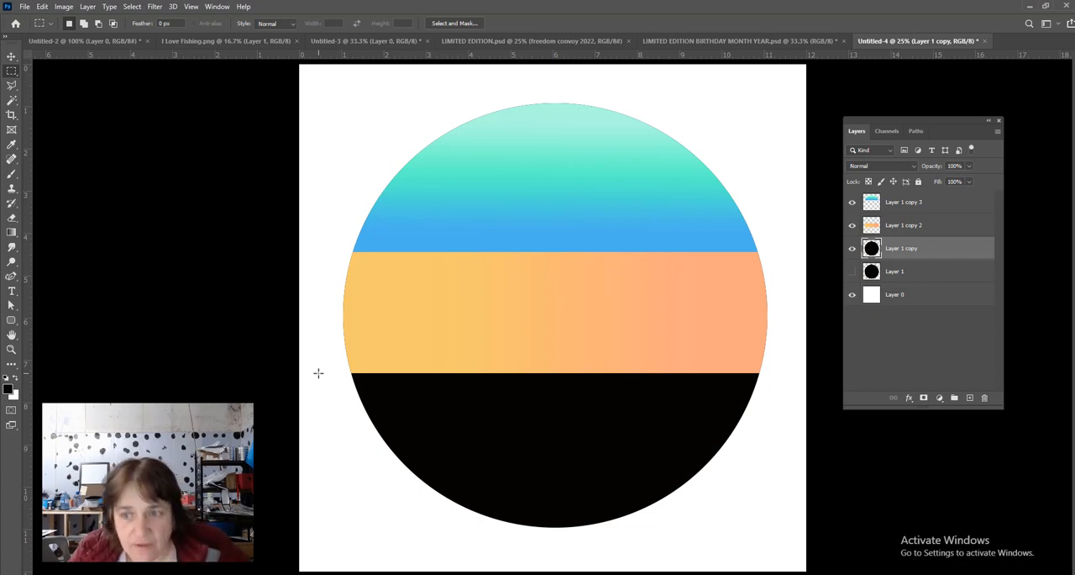
mouse_move(318, 372)
mouse_down()
mouse_move(375, 379)
mouse_move(319, 372)
mouse_up()
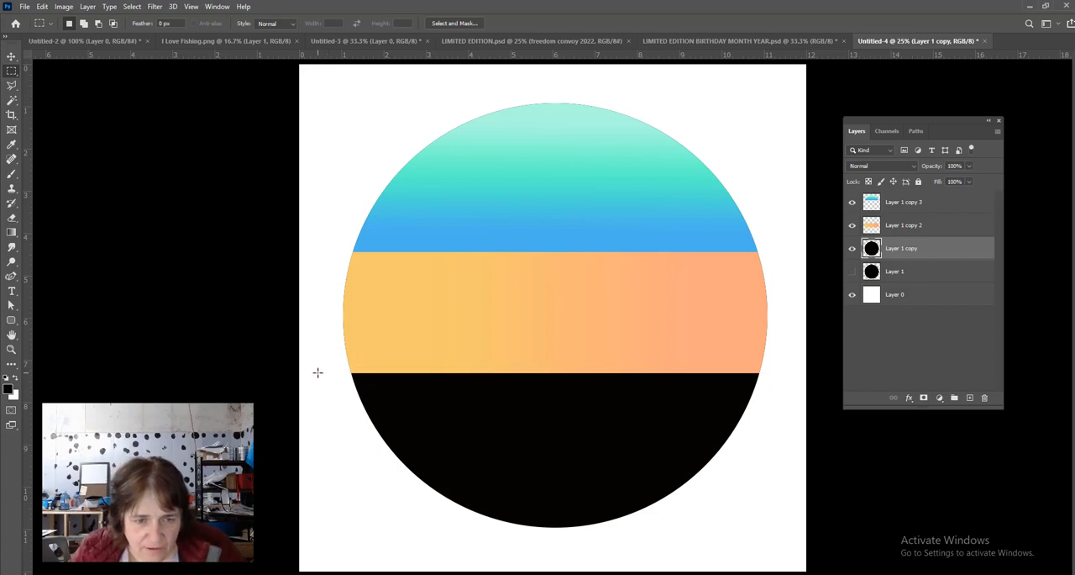
drag(318, 372, 793, 553)
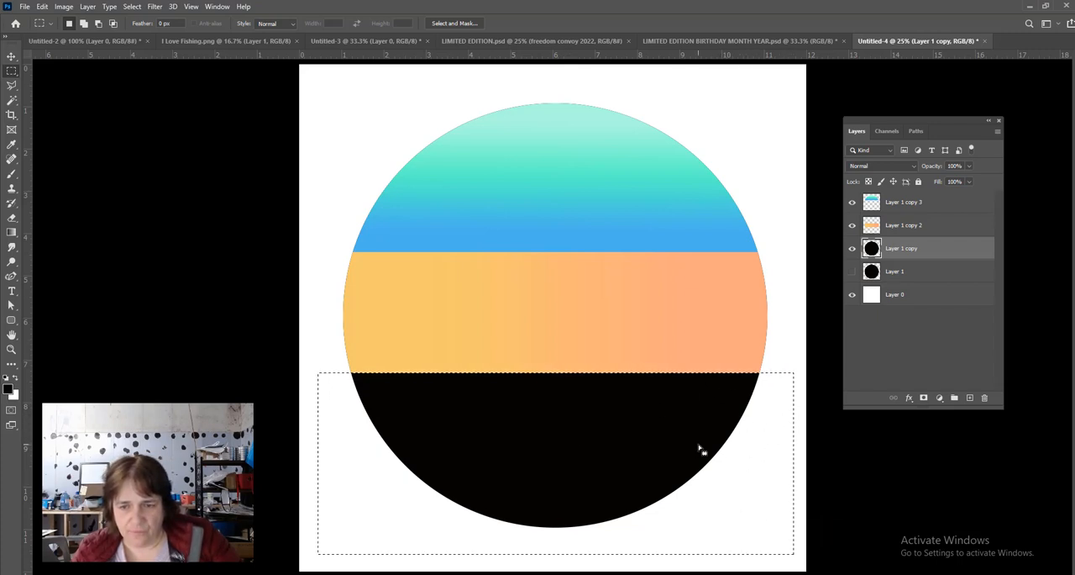
click(925, 399)
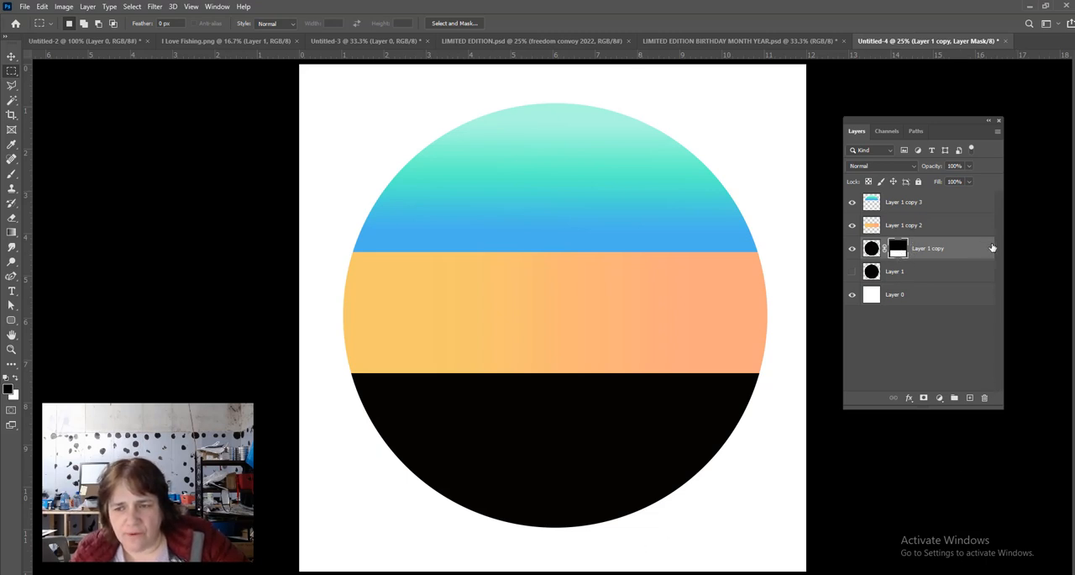
- Target Layer 1 copy's content instead of its mask and open the Gradient tool's gradient for editing
click(872, 249)
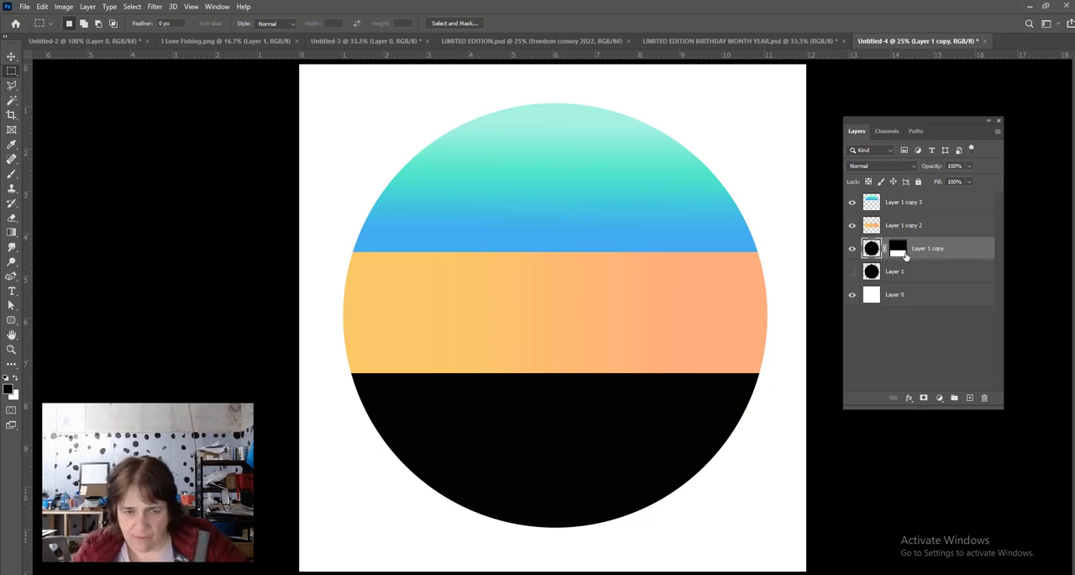
click(12, 232)
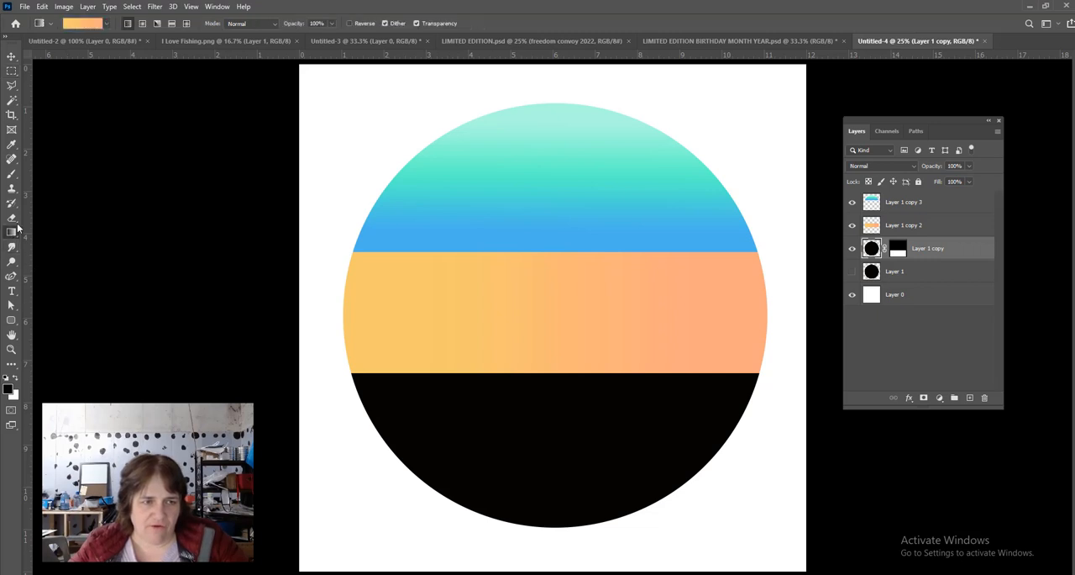
click(81, 23)
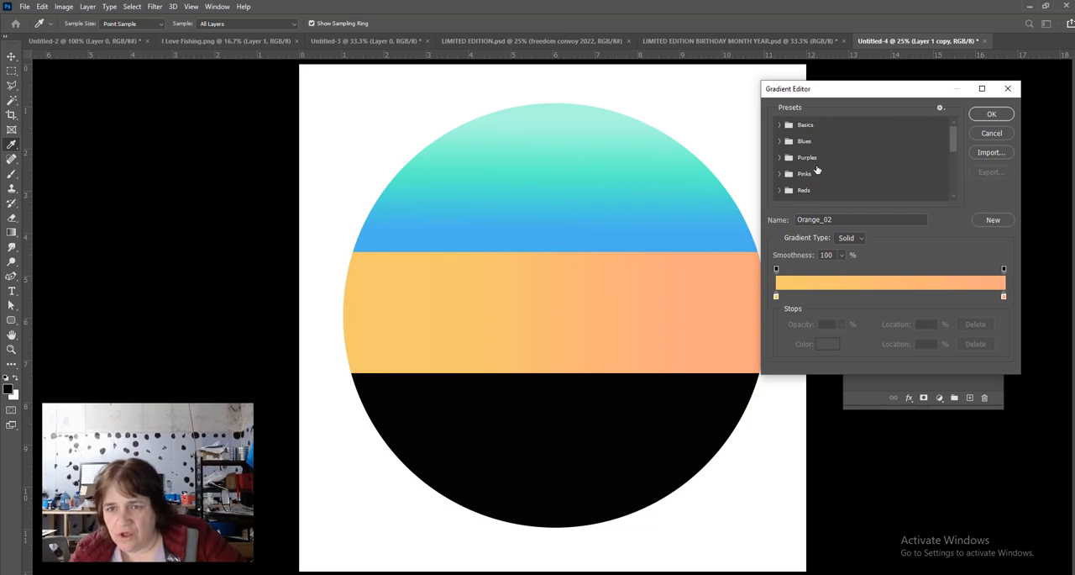
- Look through the Greens, Reds and Oranges gradient presets for colors that suit the circle's lower band
scroll(816, 171, down, 3)
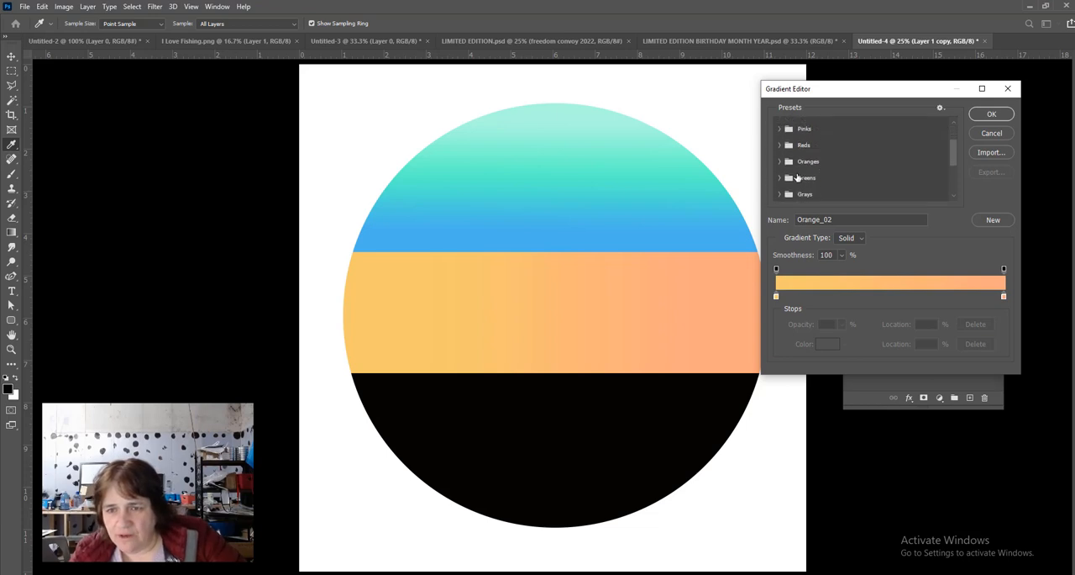
click(780, 177)
scroll(875, 166, down, 2)
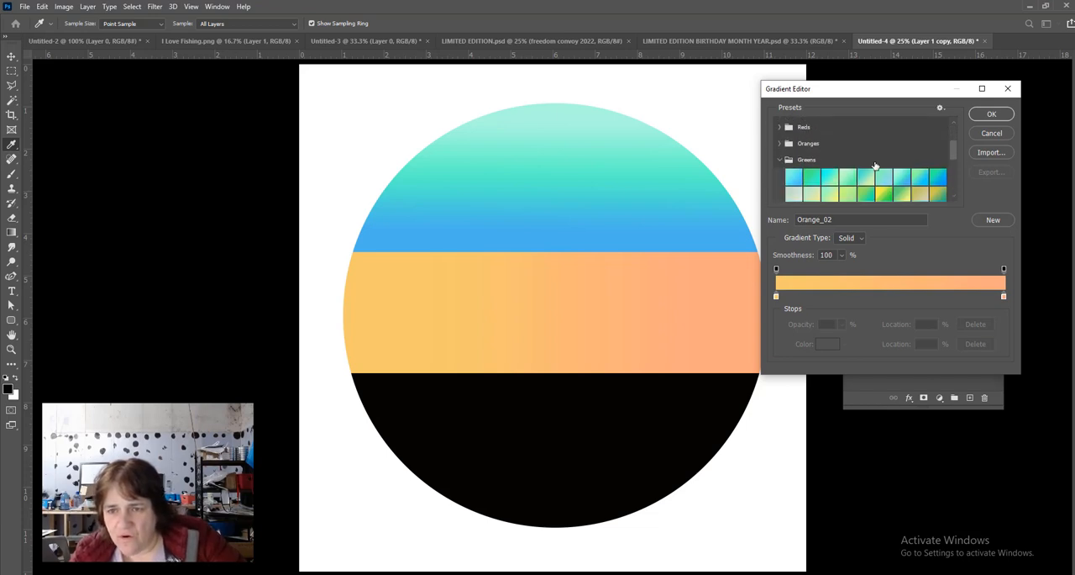
scroll(889, 157, down, 1)
scroll(904, 147, down, 1)
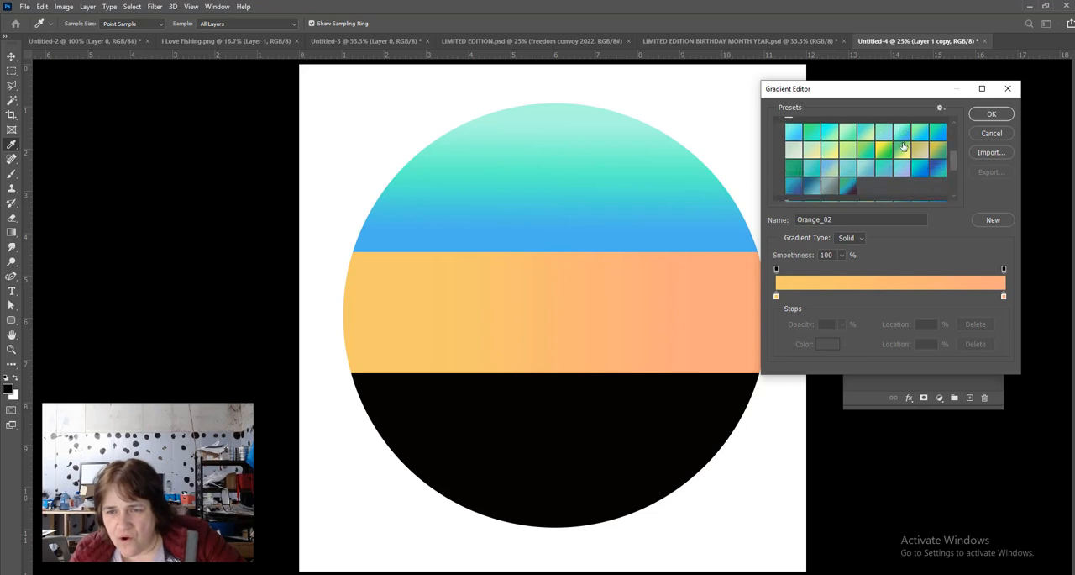
scroll(904, 147, up, 1)
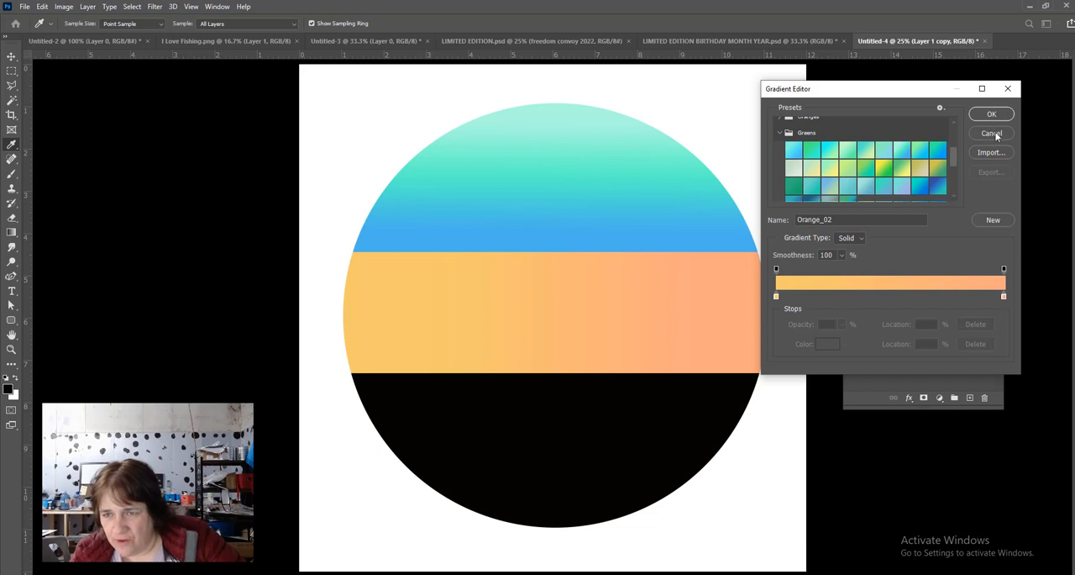
drag(953, 154, 953, 132)
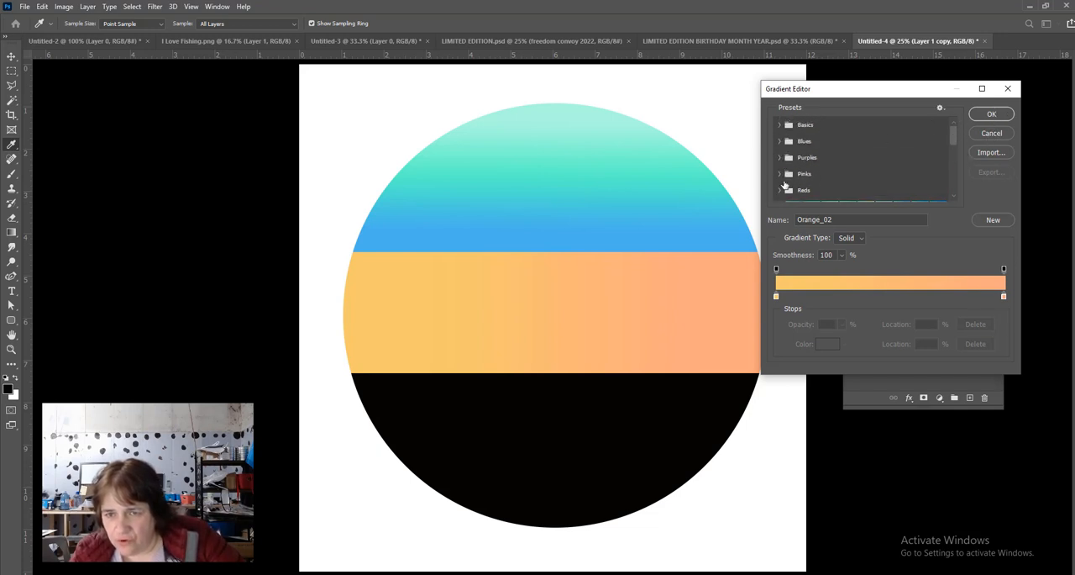
click(780, 191)
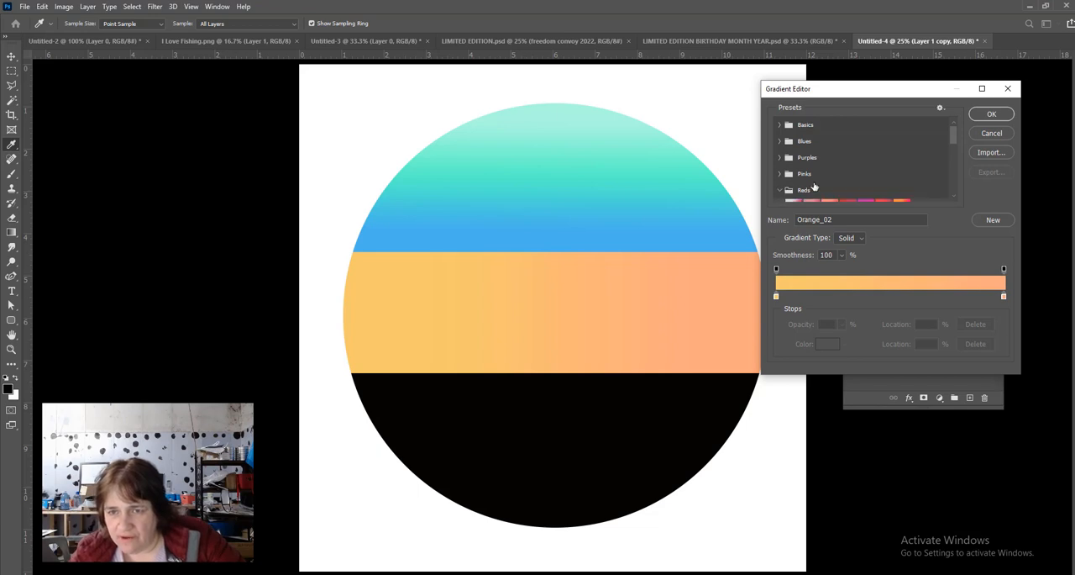
scroll(840, 180, down, 2)
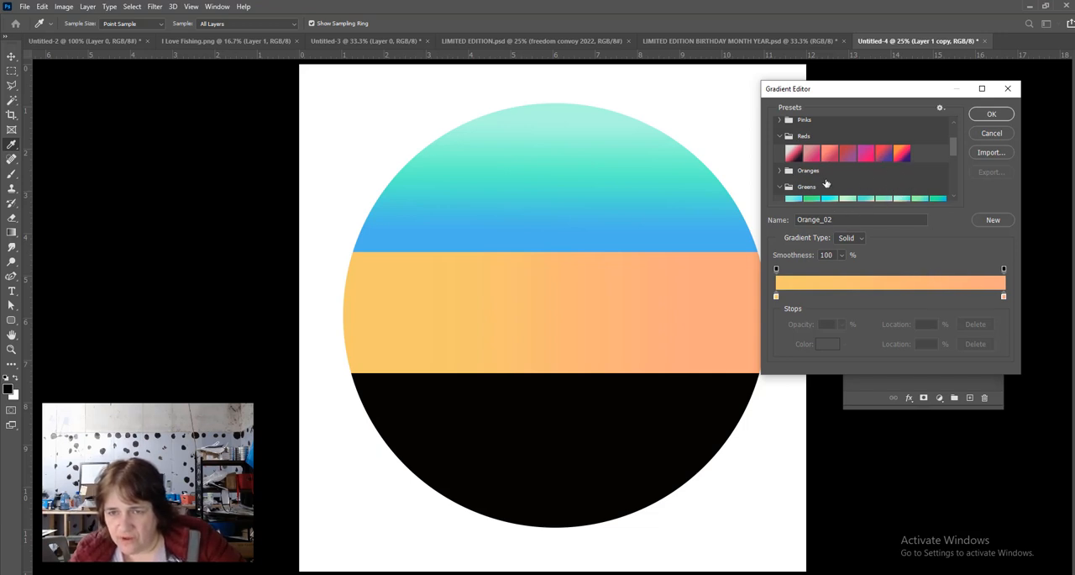
click(778, 173)
scroll(864, 175, down, 1)
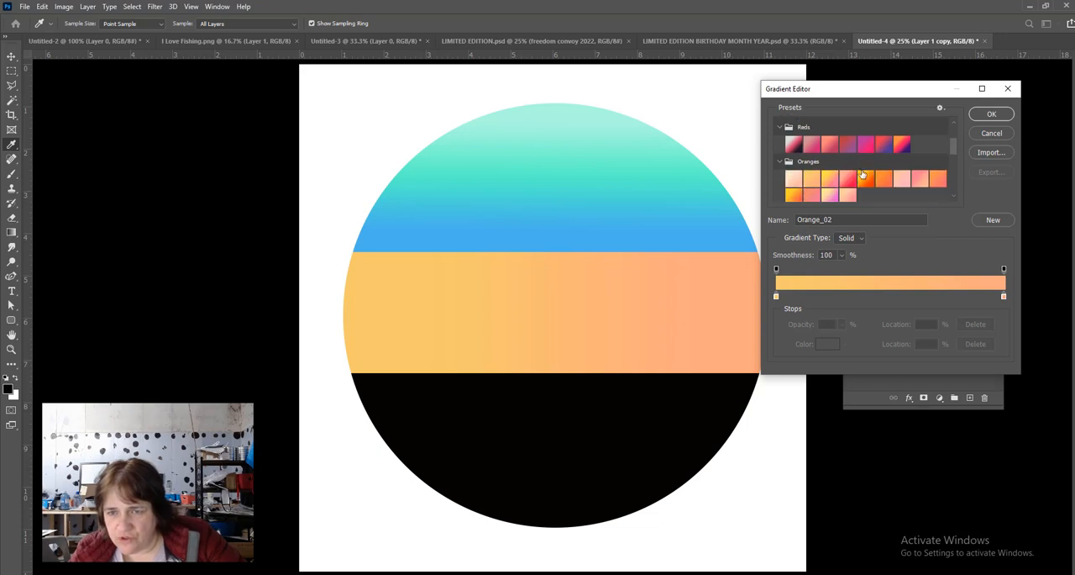
scroll(917, 173, down, 1)
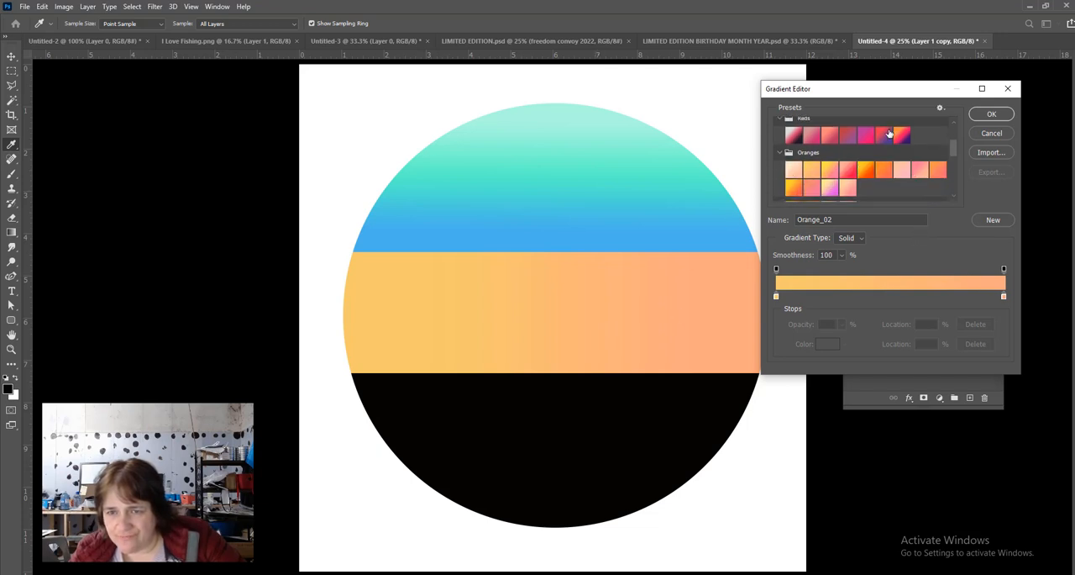
scroll(886, 155, down, 8)
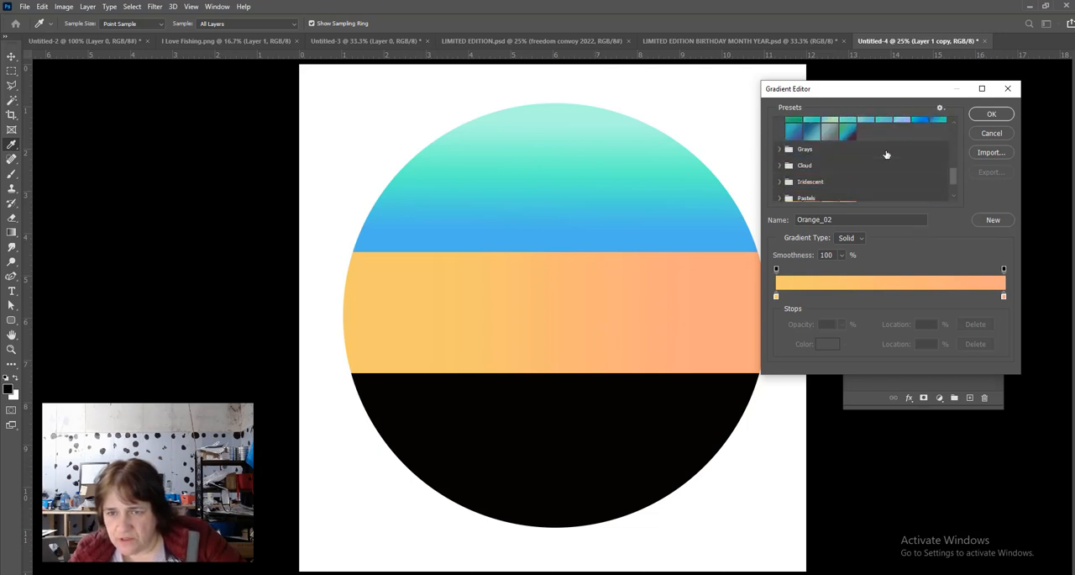
scroll(886, 155, down, 1)
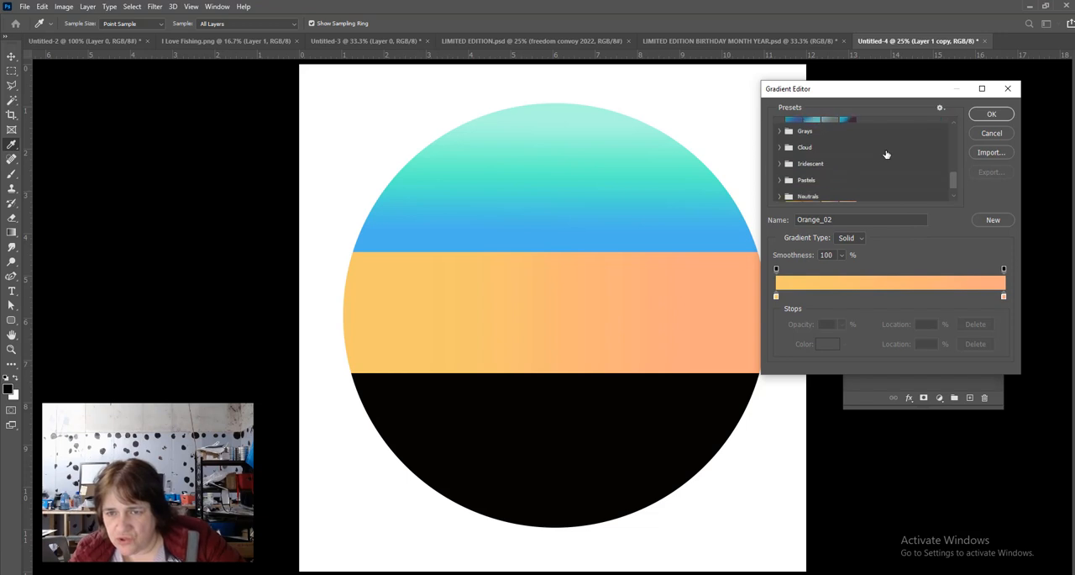
scroll(887, 155, down, 1)
scroll(886, 154, up, 1)
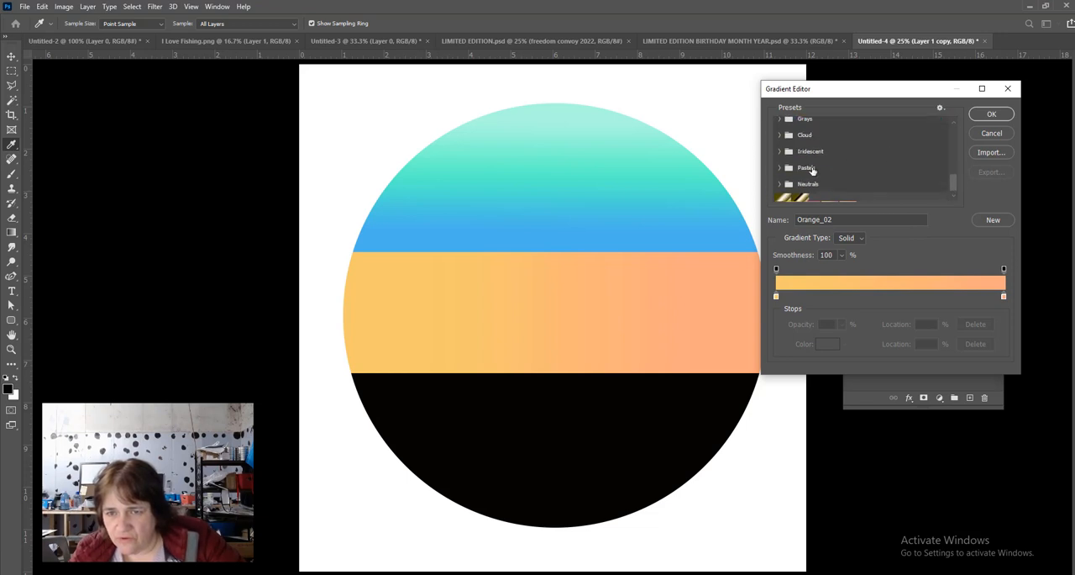
- Set the gradient to the Pastels_08 preset from the Pastels group
click(789, 168)
scroll(871, 158, down, 1)
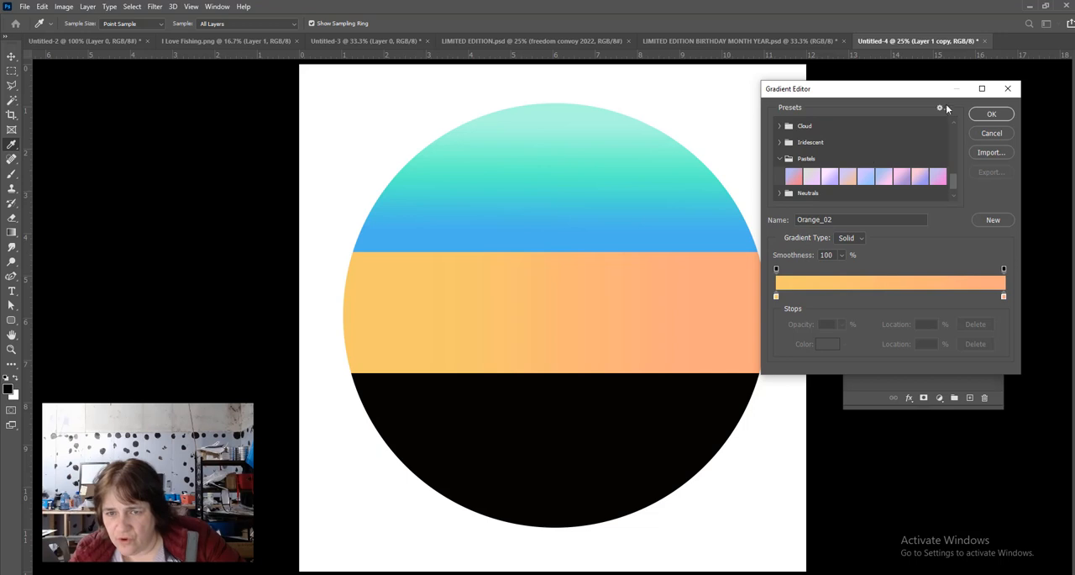
scroll(943, 160, down, 1)
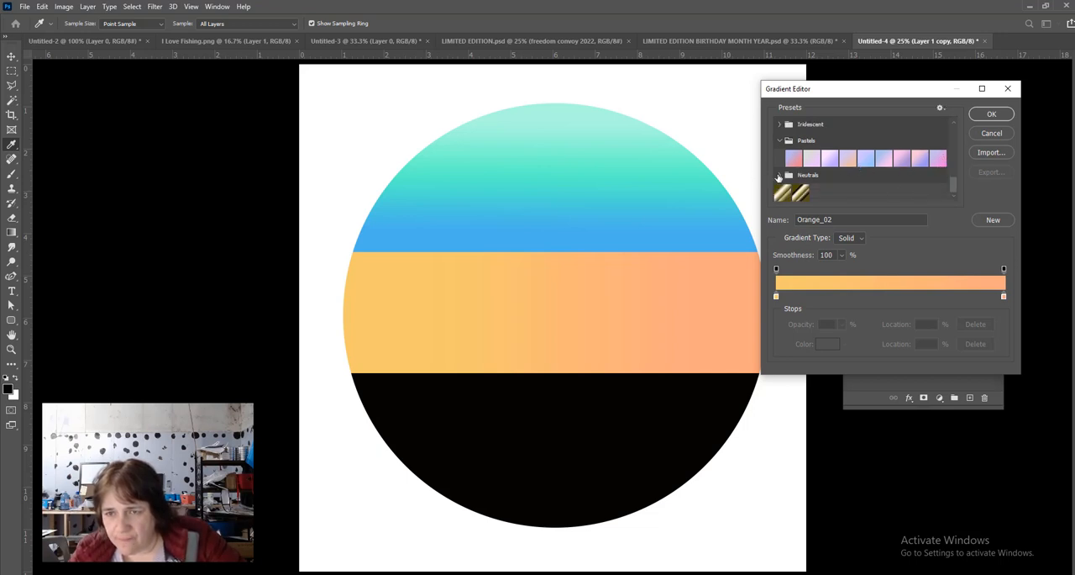
click(921, 160)
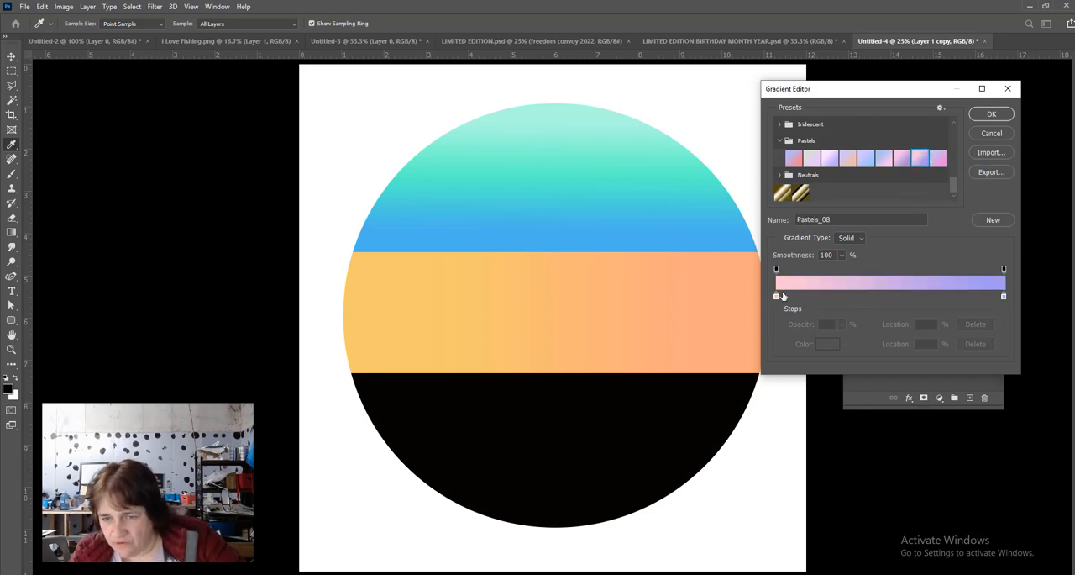
click(993, 115)
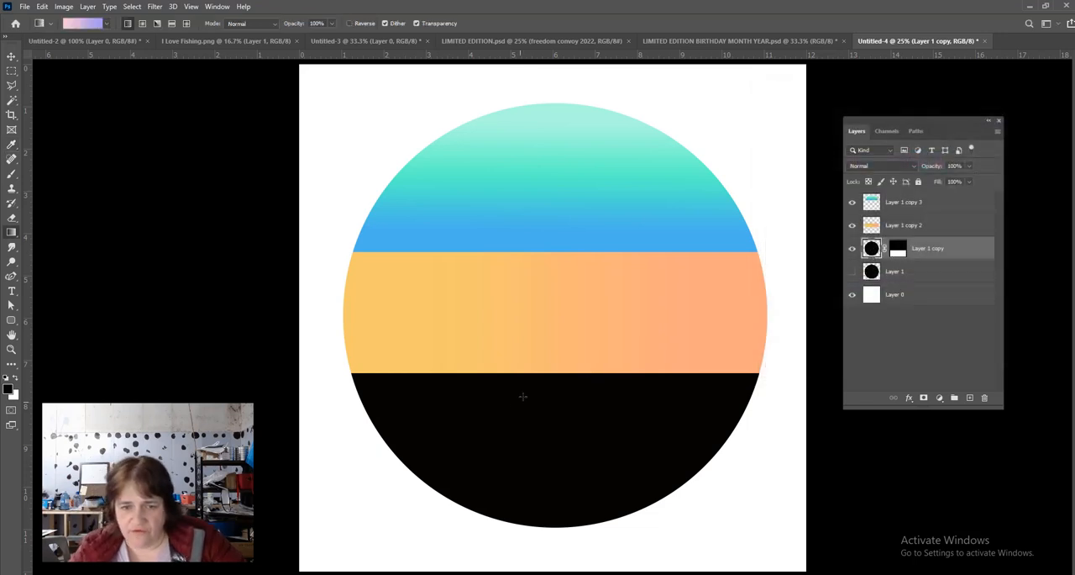
- Fill Layer 1 copy's content with the gradient running vertically from pink down to violet within the lower band, and apply the layer mask
drag(558, 397, 554, 503)
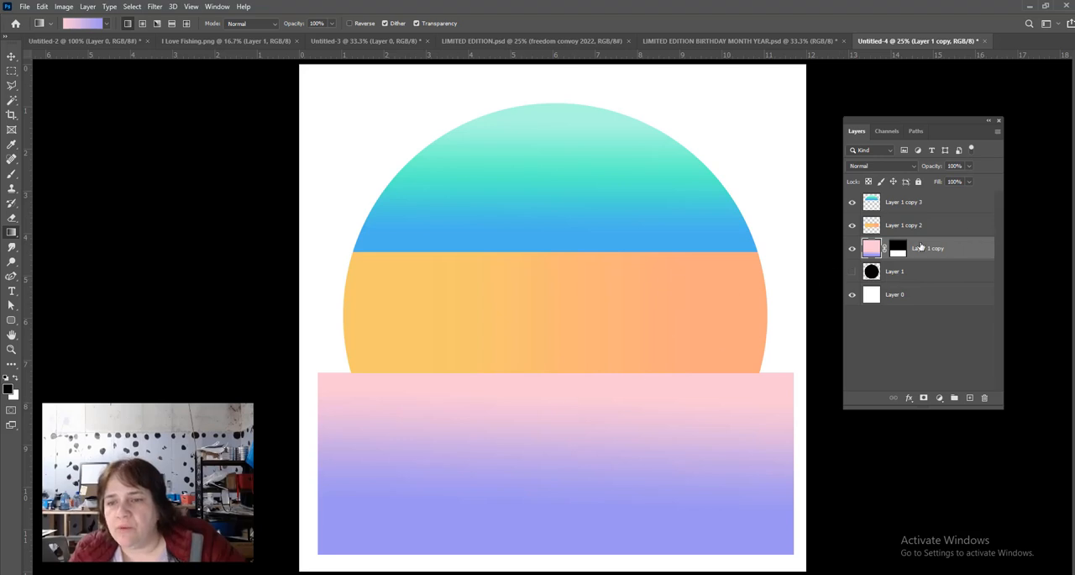
right_click(900, 249)
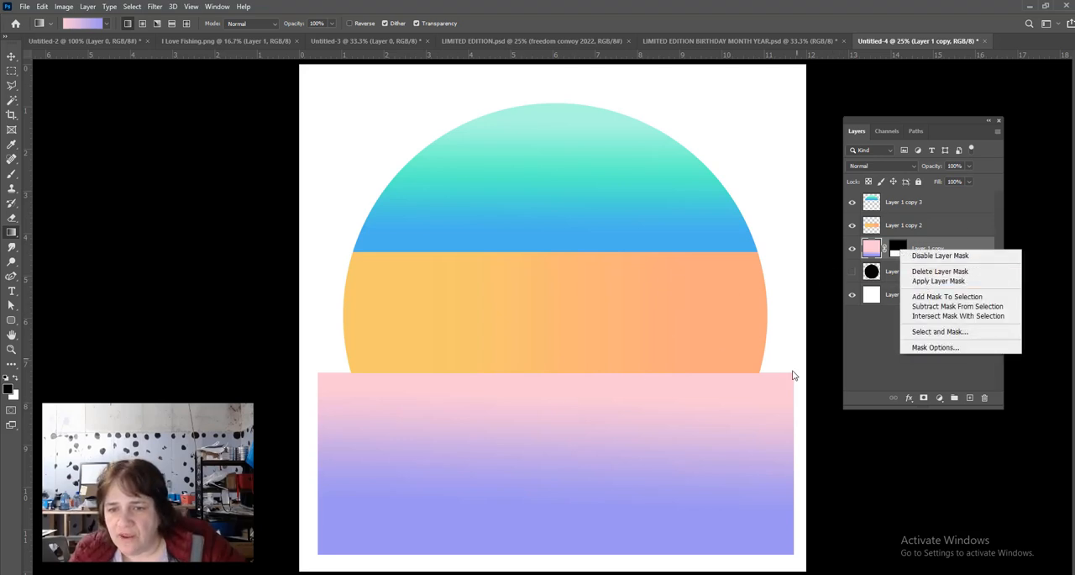
click(918, 283)
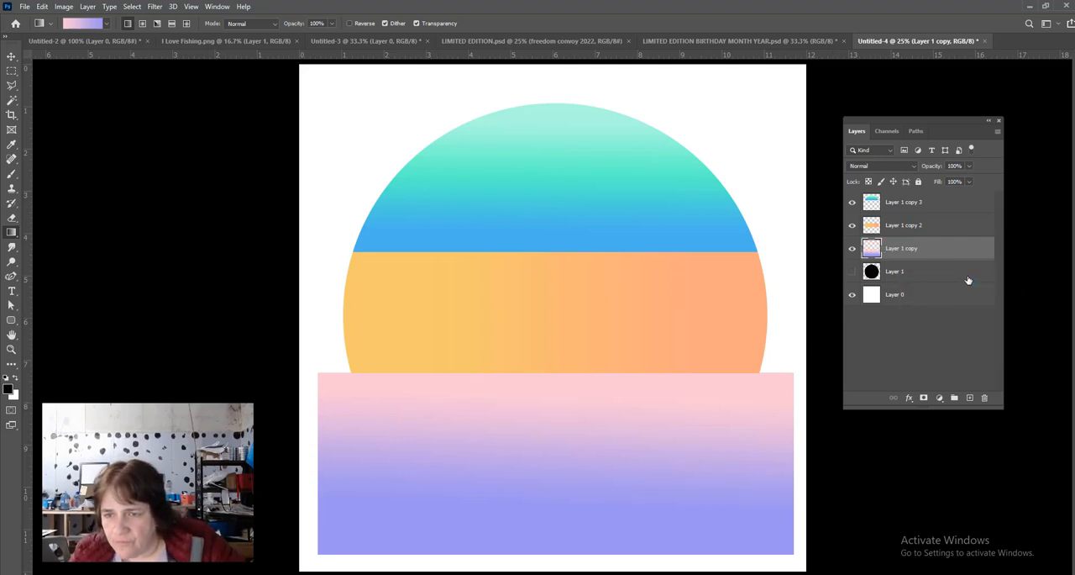
- Trim the pink-violet band to the circle by masking Layer 1 copy with Layer 1's pixels as the selection, and apply the mask
right_click(871, 272)
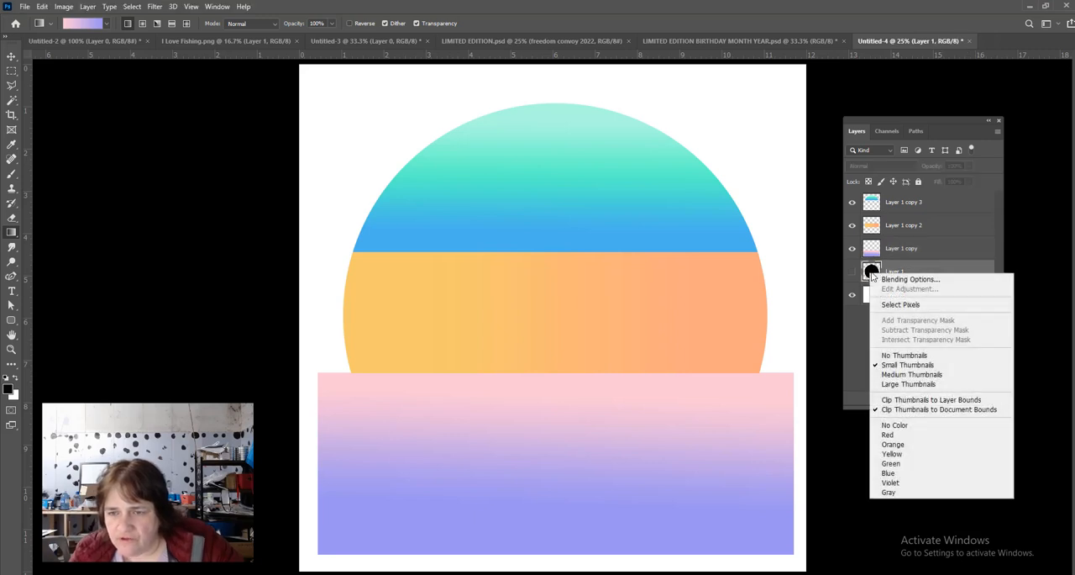
click(895, 305)
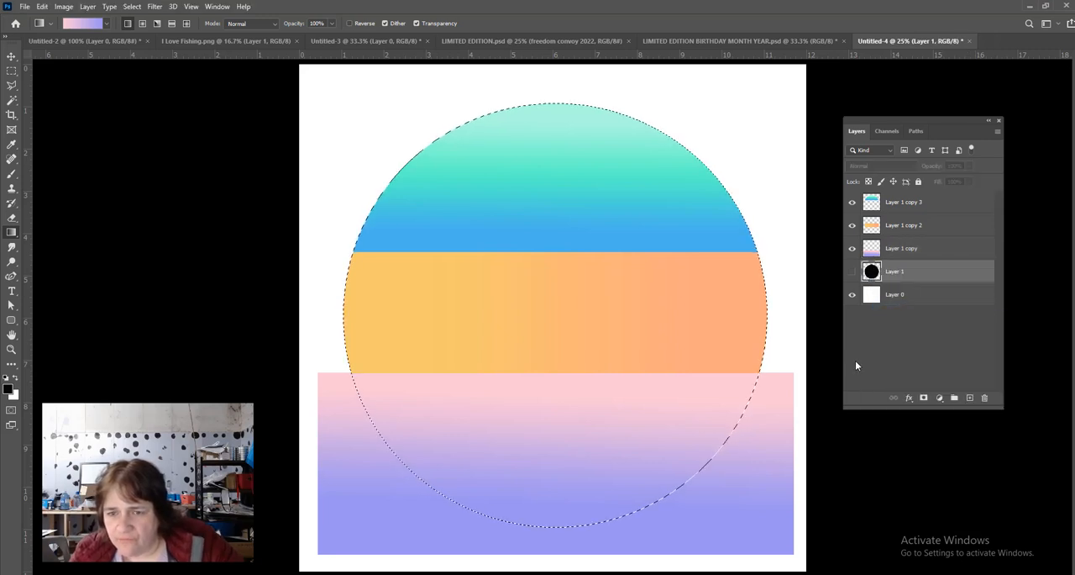
click(933, 249)
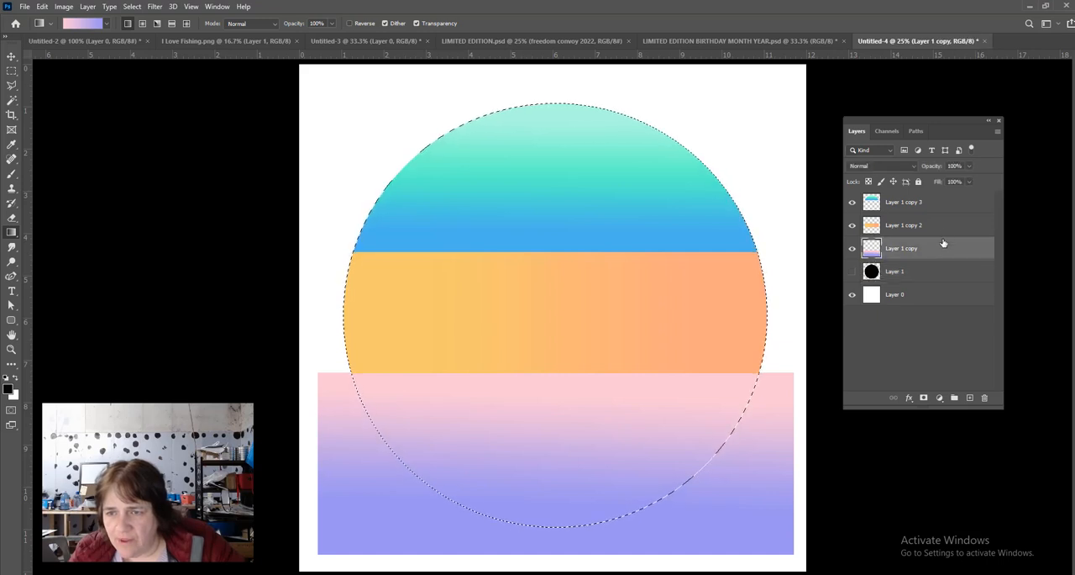
click(924, 398)
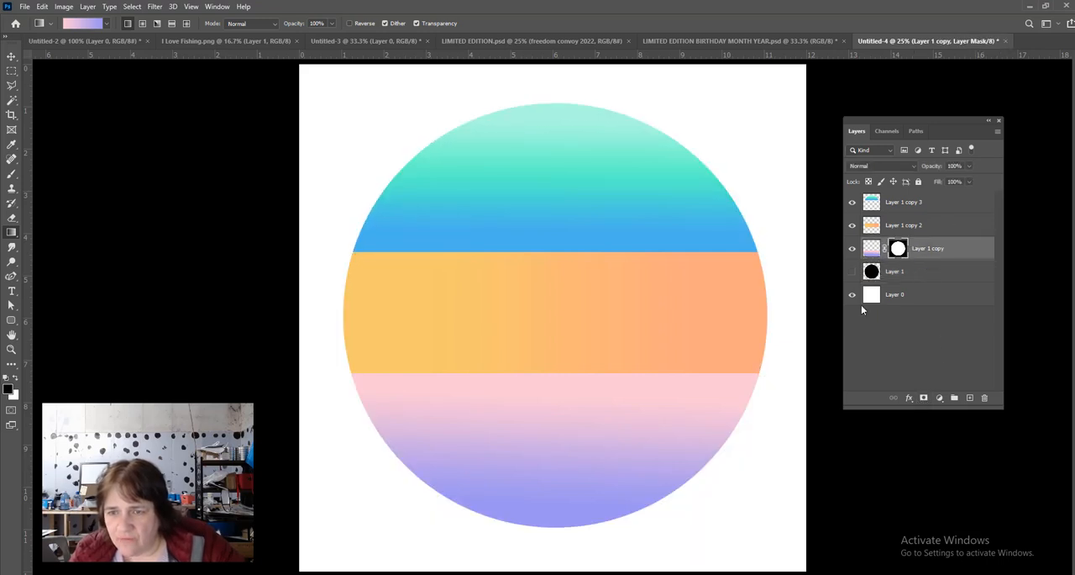
right_click(898, 251)
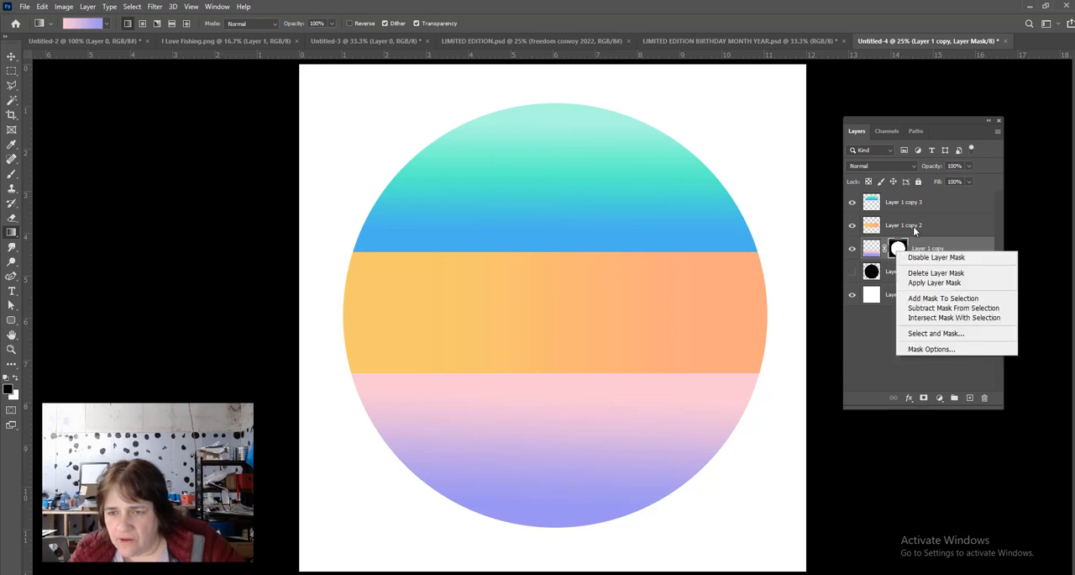
click(934, 282)
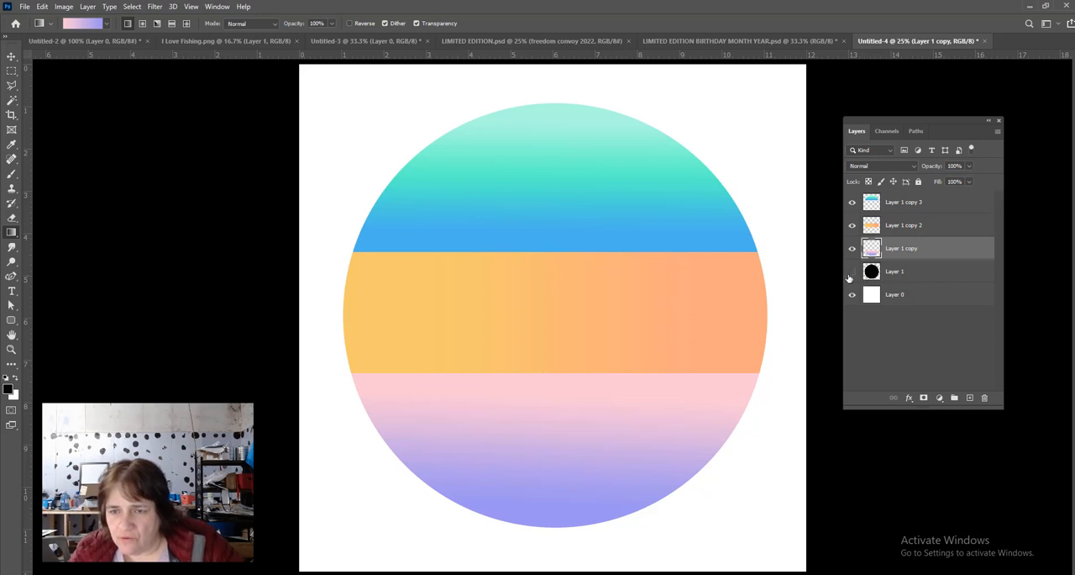
- Delete Layer 1 with the full black circle and hide the white background on Layer 0
click(920, 272)
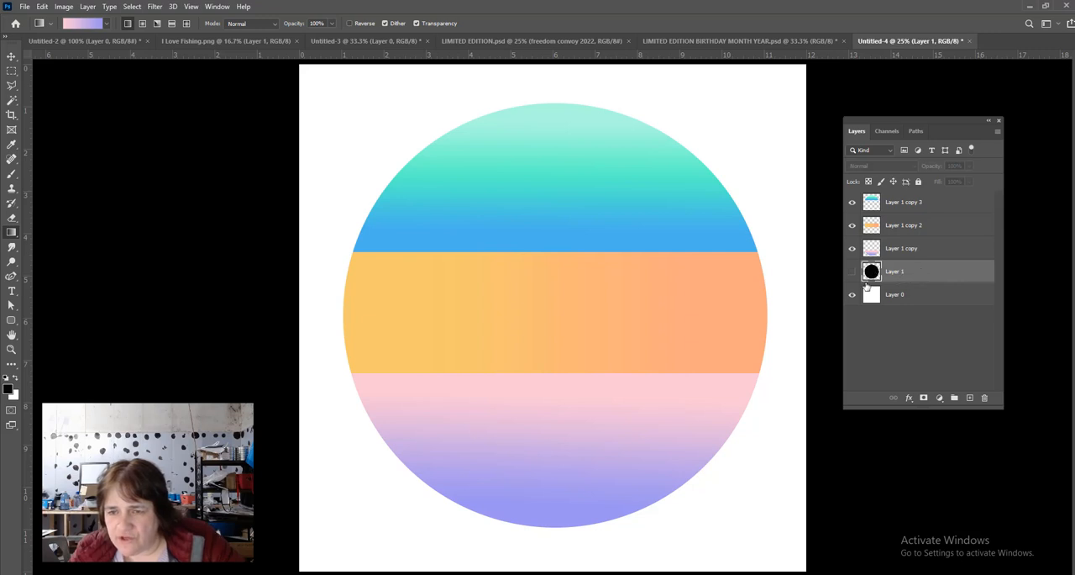
drag(922, 275, 987, 404)
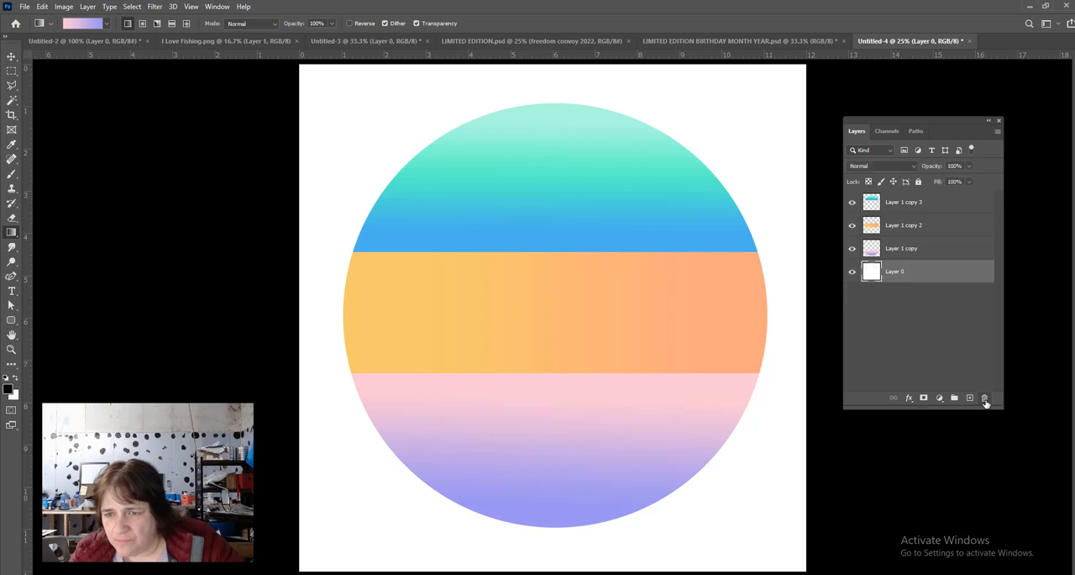
click(852, 272)
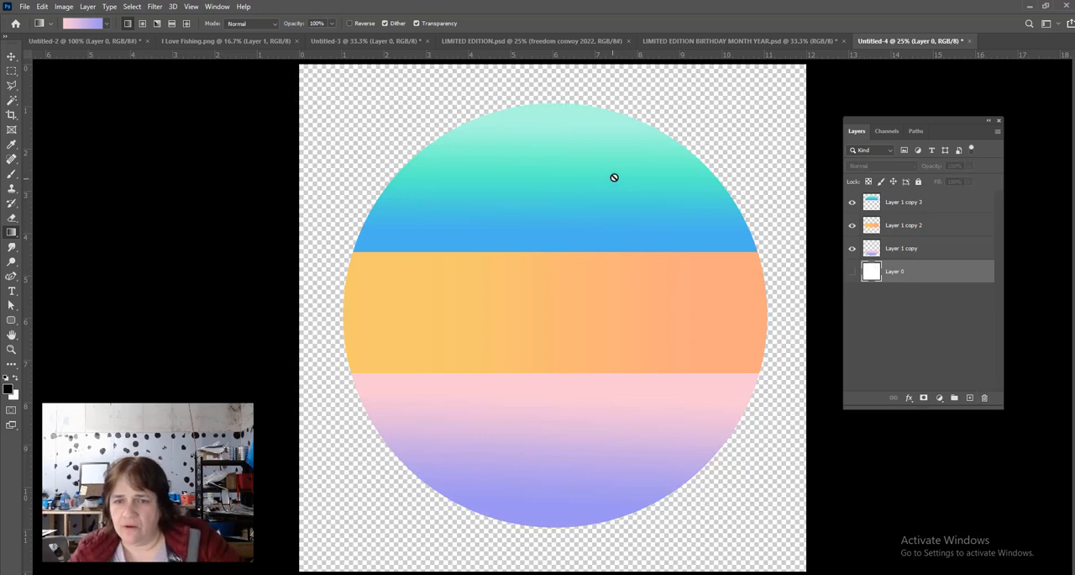
click(852, 273)
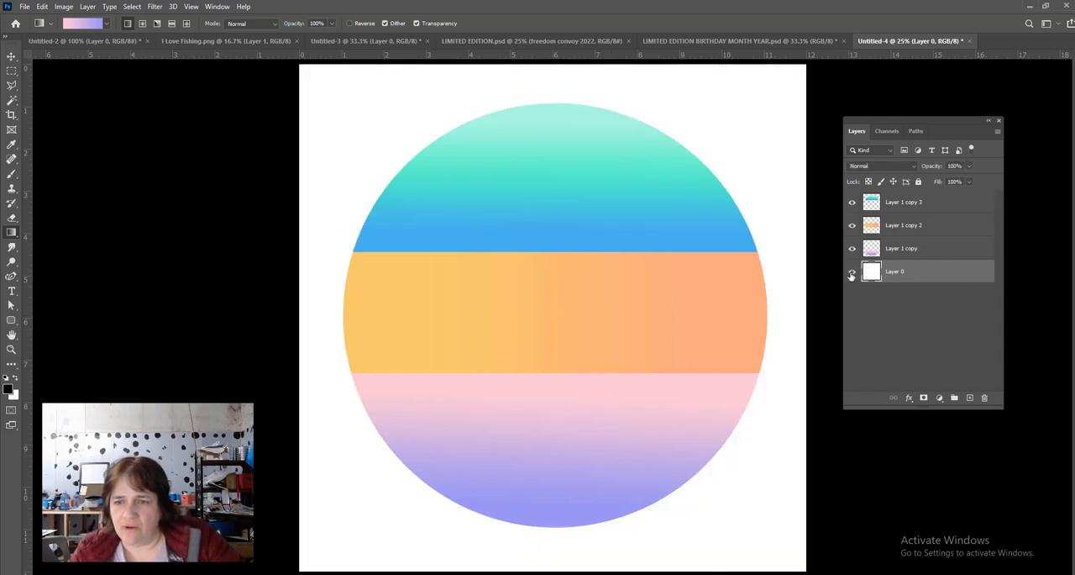
click(851, 273)
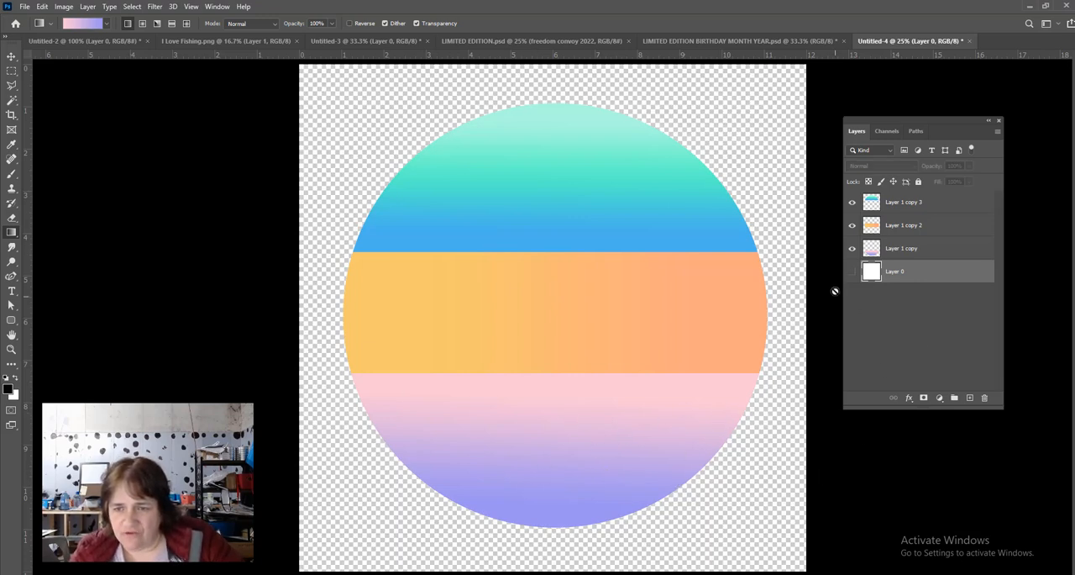
click(853, 272)
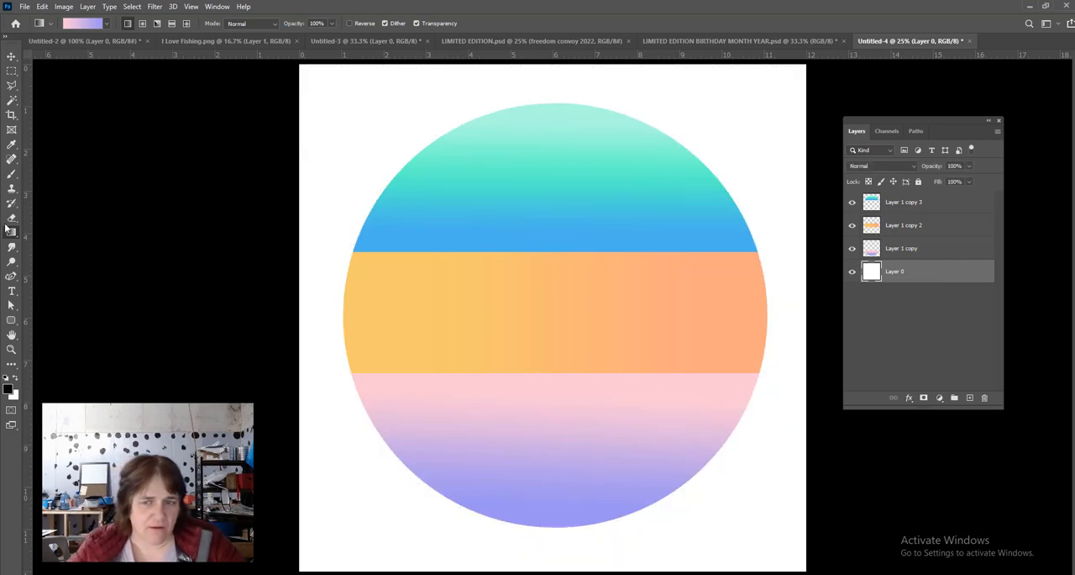
click(852, 272)
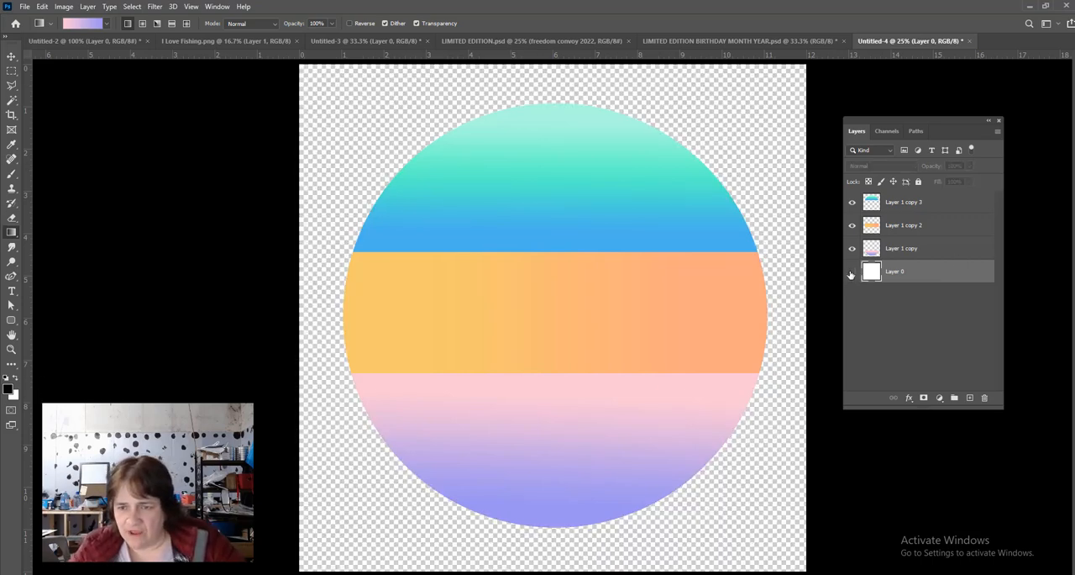
- Show the background Layer 0 and fill it with black using the Paint Bucket Tool
click(853, 272)
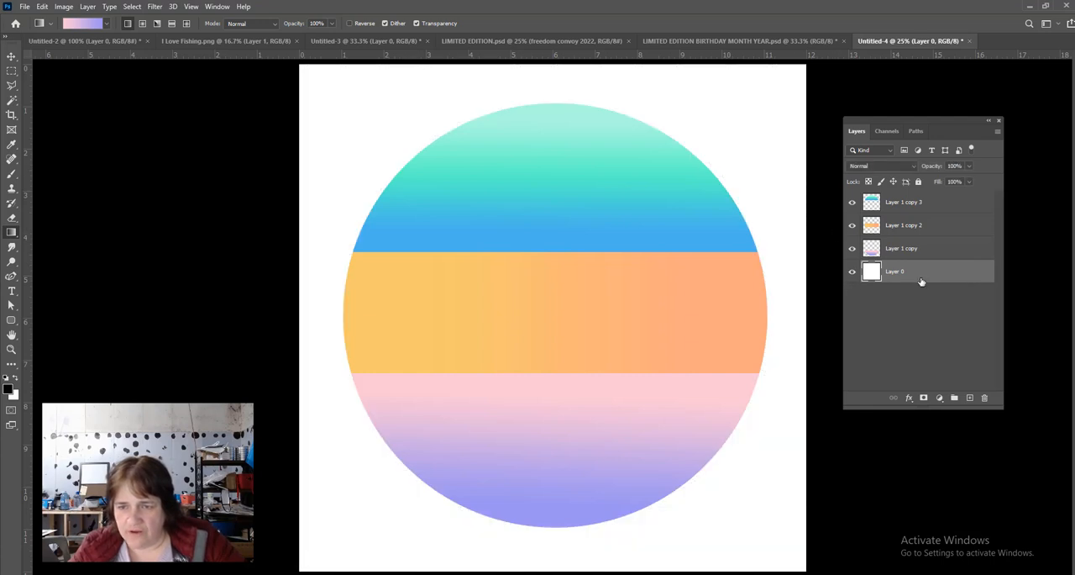
right_click(12, 234)
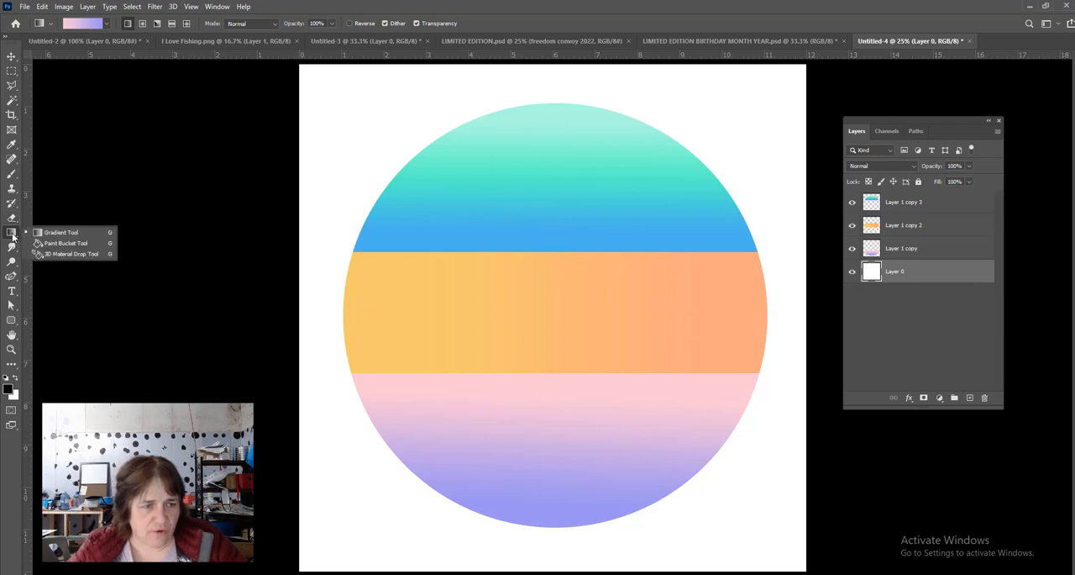
click(54, 242)
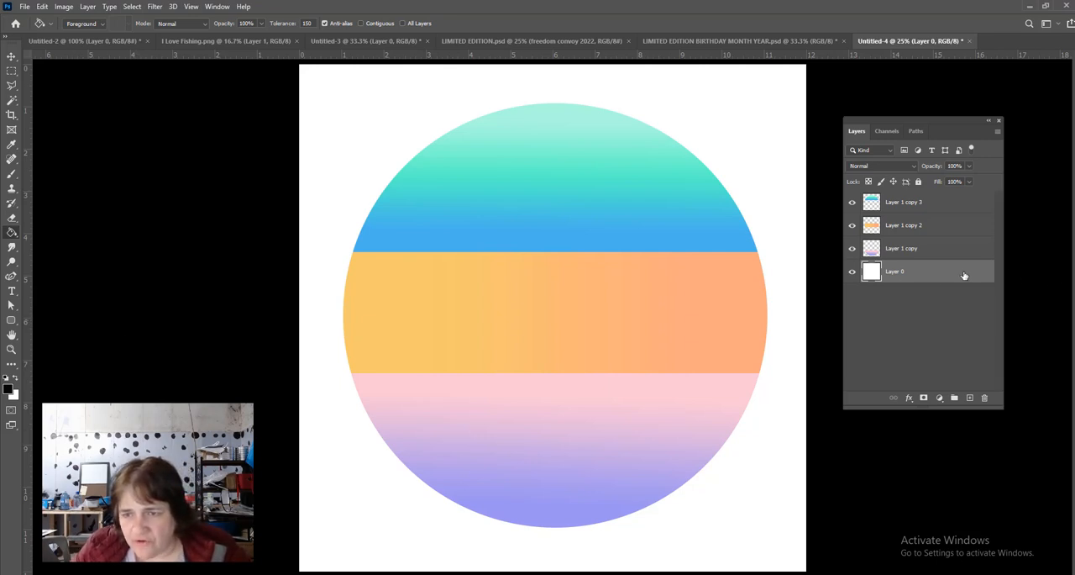
click(721, 526)
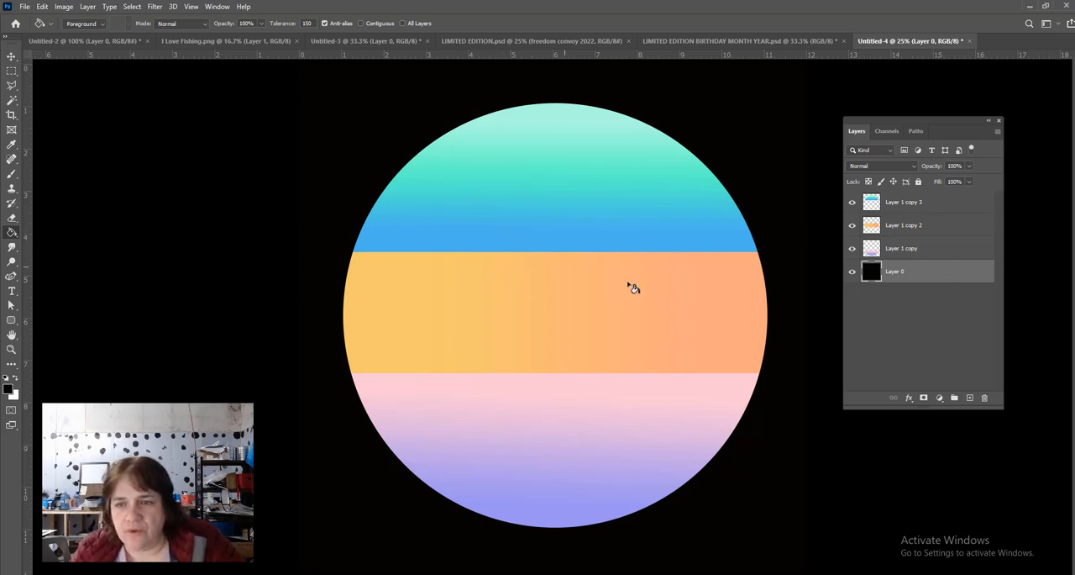
- Merge the three gradient band layers, Layer 1 copy through Layer 1 copy 3, into a single layer
click(940, 204)
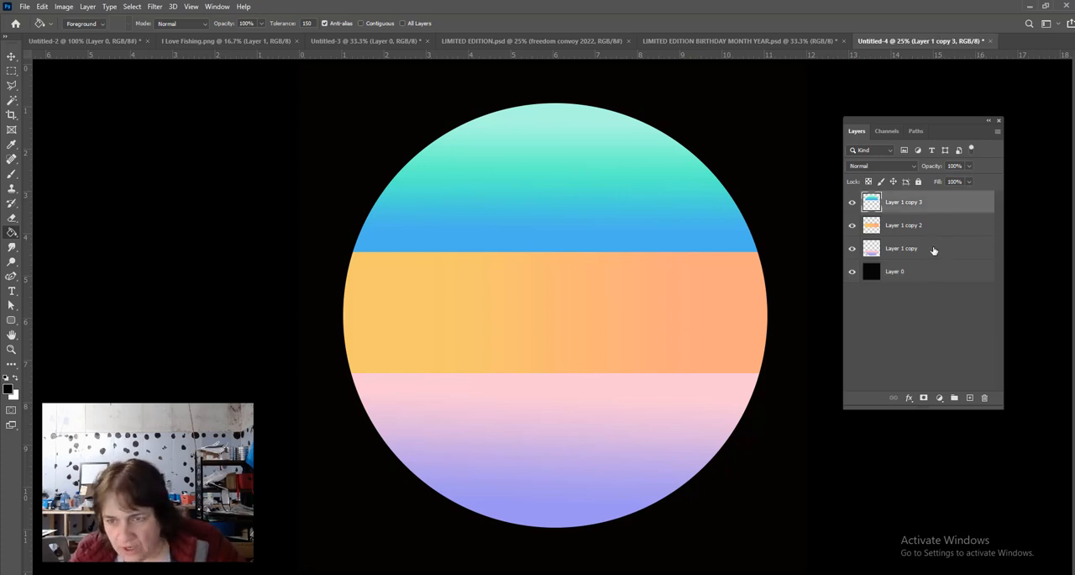
shift+click(934, 250)
click(934, 205)
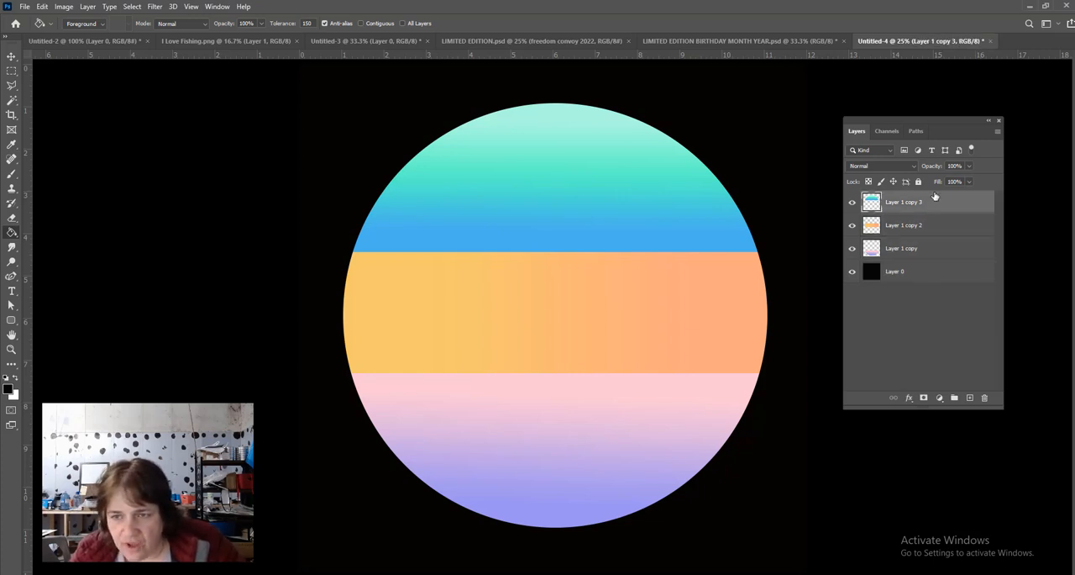
shift+click(935, 250)
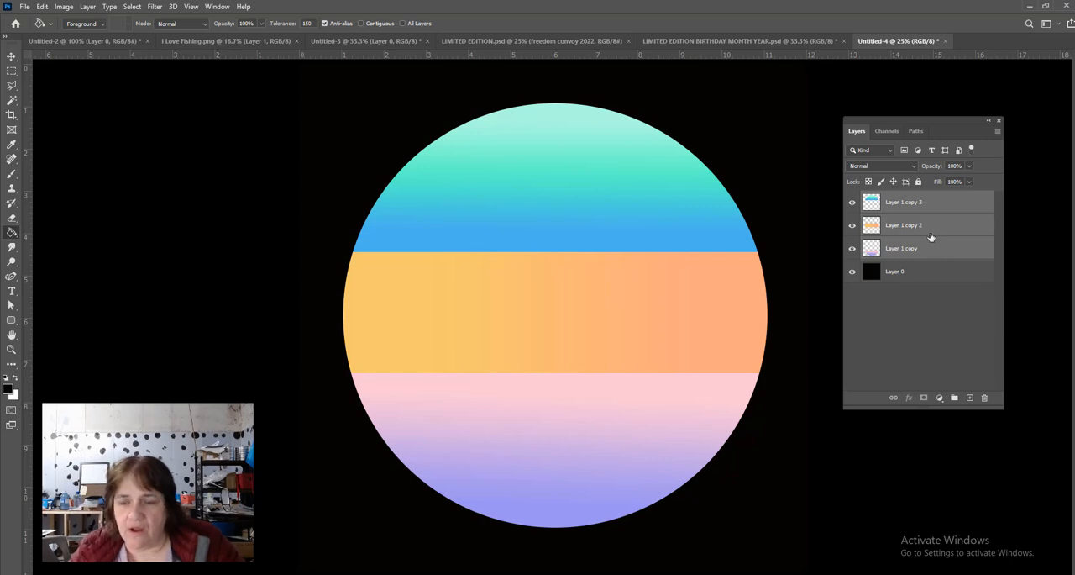
right_click(936, 208)
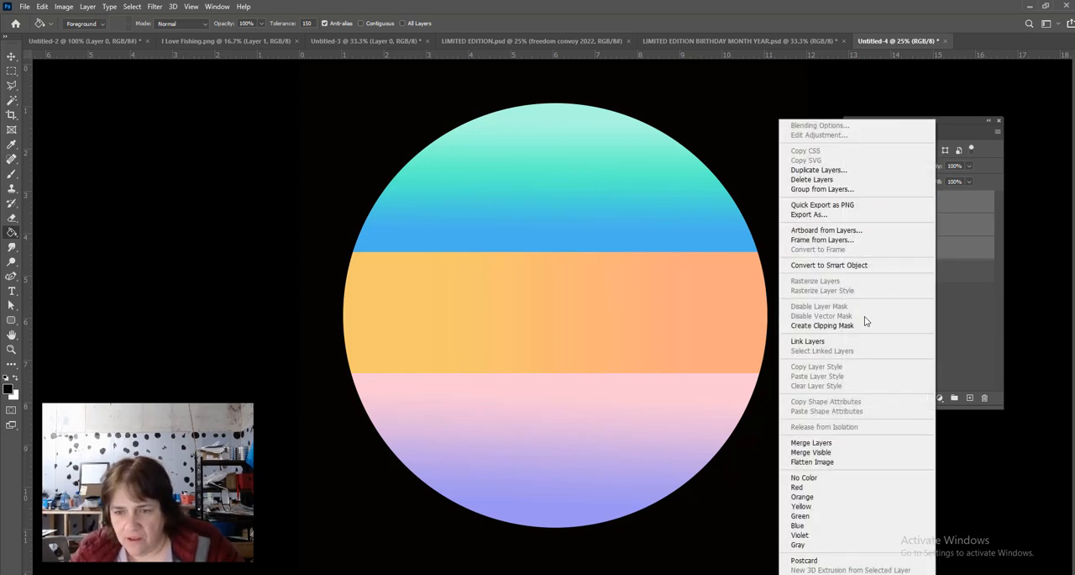
click(803, 445)
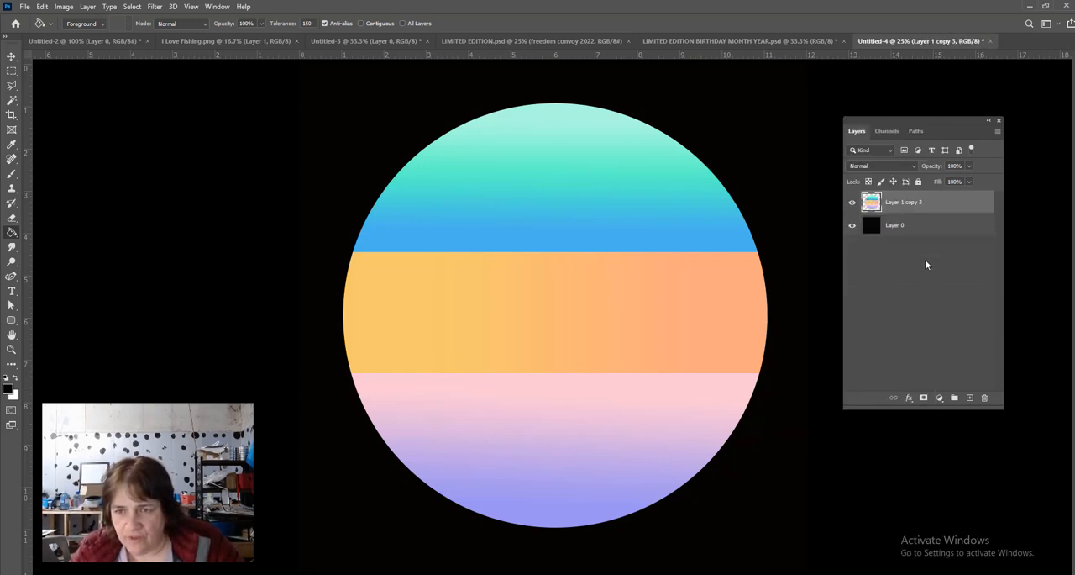
- Load the merged striped circle's pixels as a selection and add a new normal layer above it at 100% opacity
right_click(878, 201)
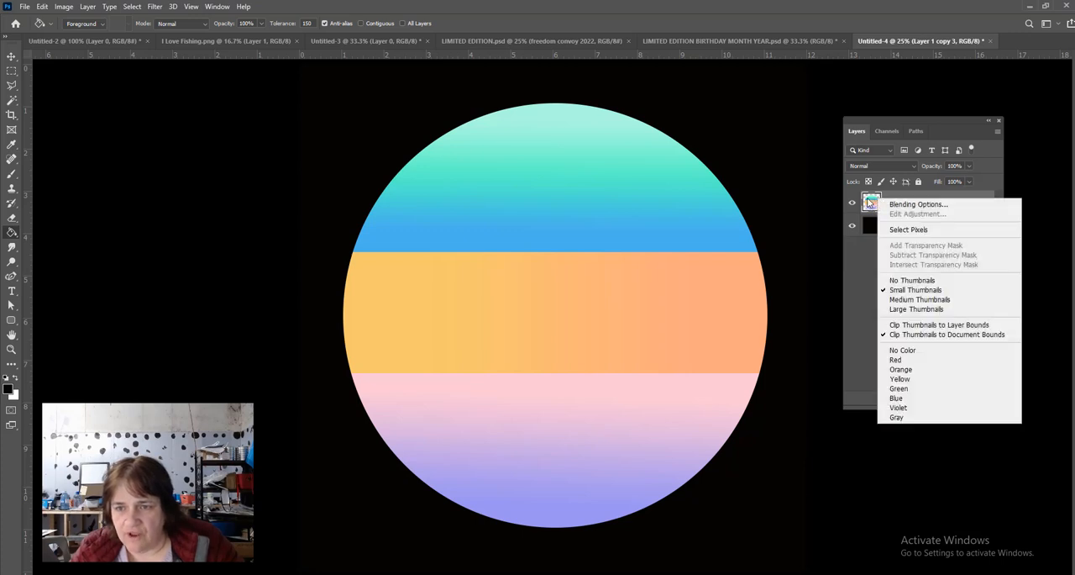
click(906, 230)
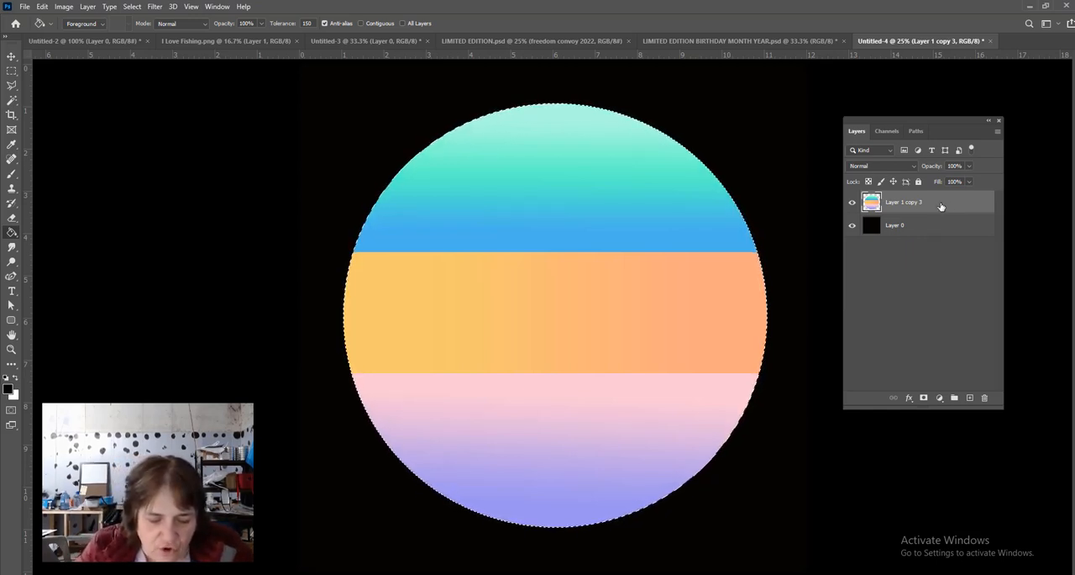
key(ctrl+shift+n)
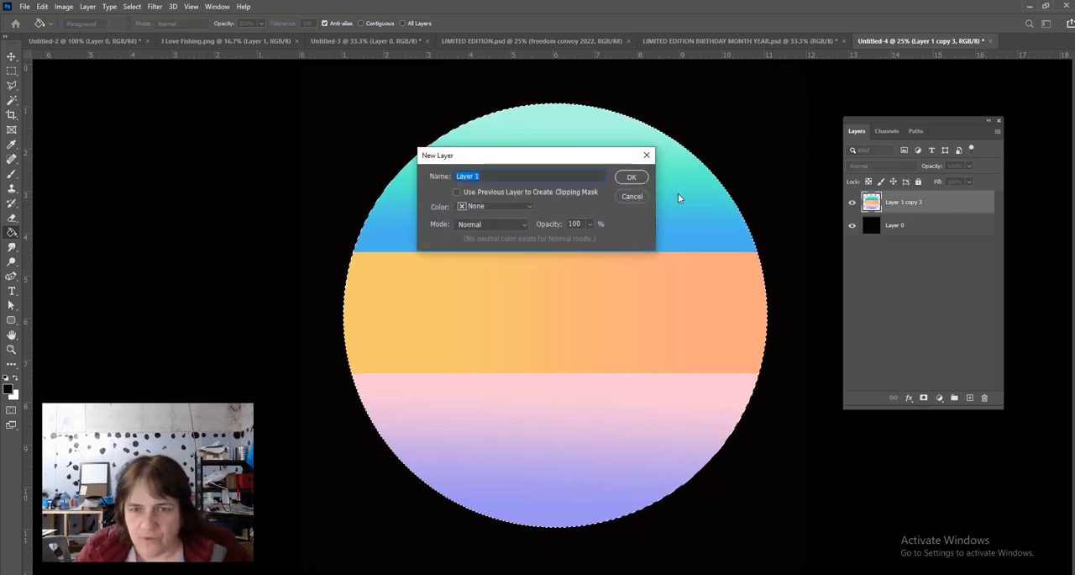
click(633, 178)
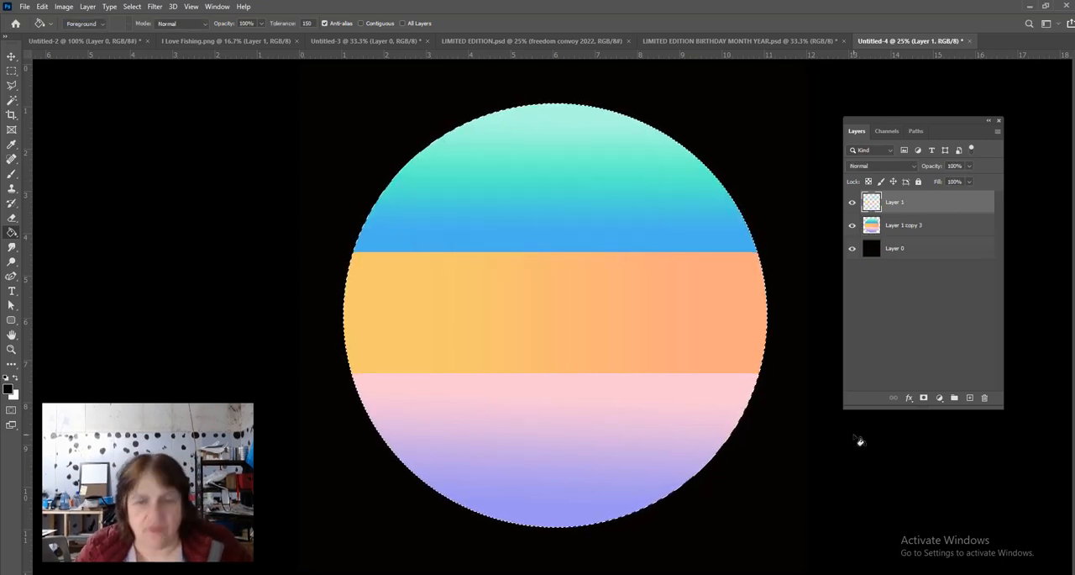
- Hide the black background, clear the circle selection, and make a black horizontal bar about 11 in by 0.2 in across the teal band on Layer 1
click(13, 70)
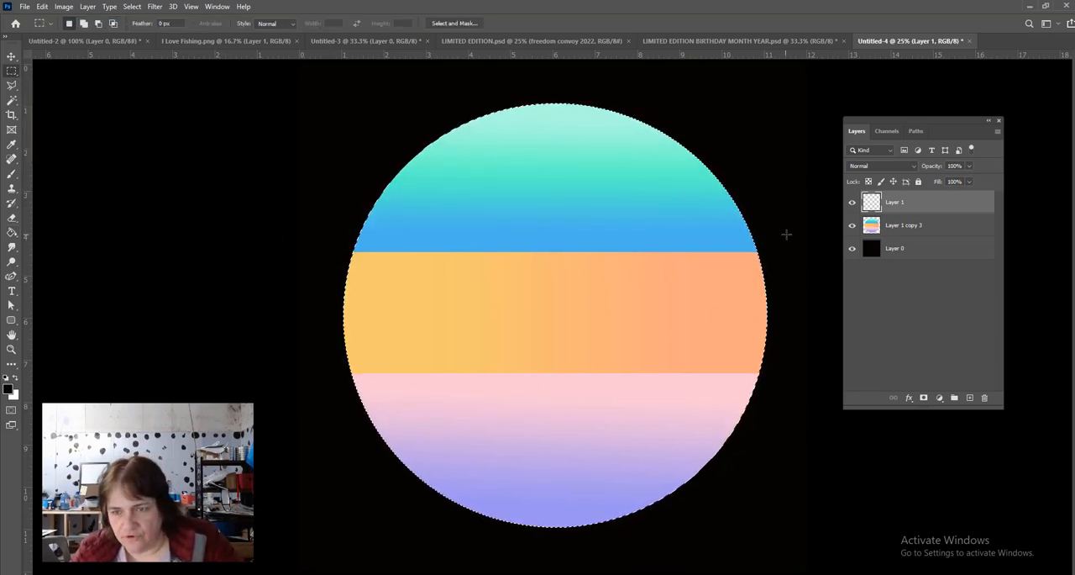
click(852, 249)
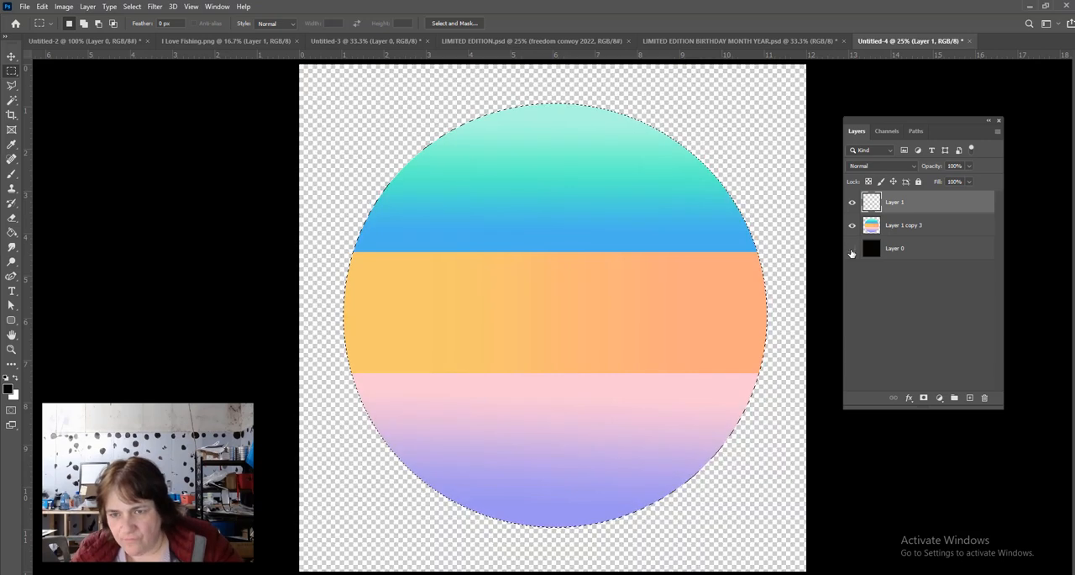
key(ctrl+d)
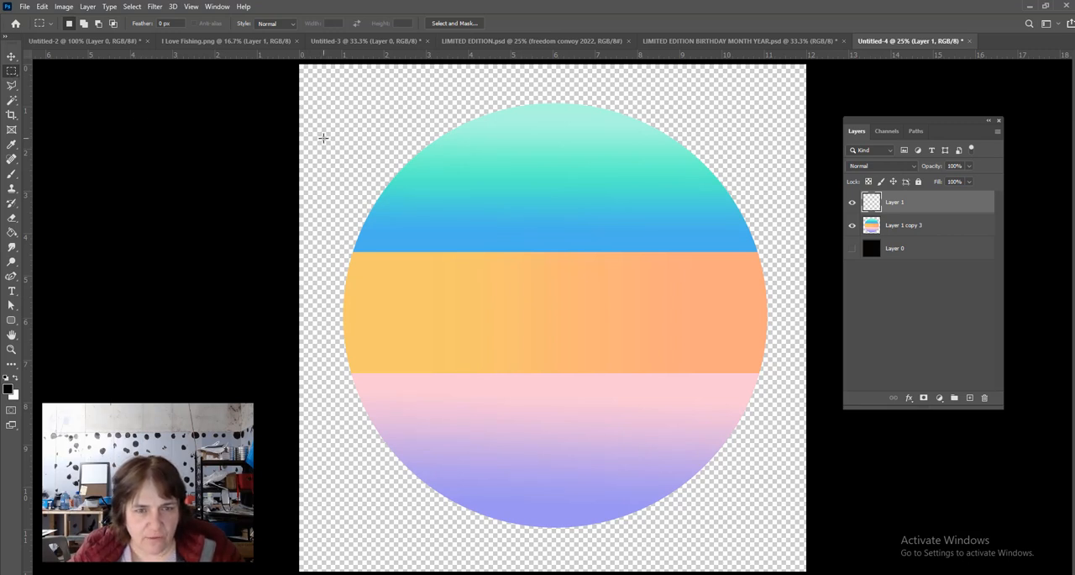
drag(325, 144, 557, 150)
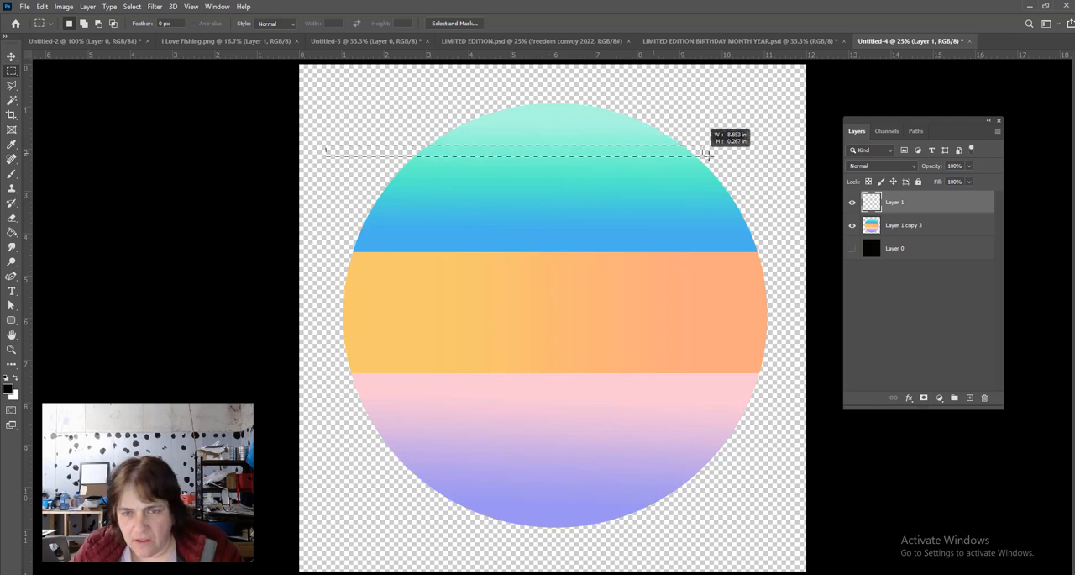
drag(780, 156, 797, 151)
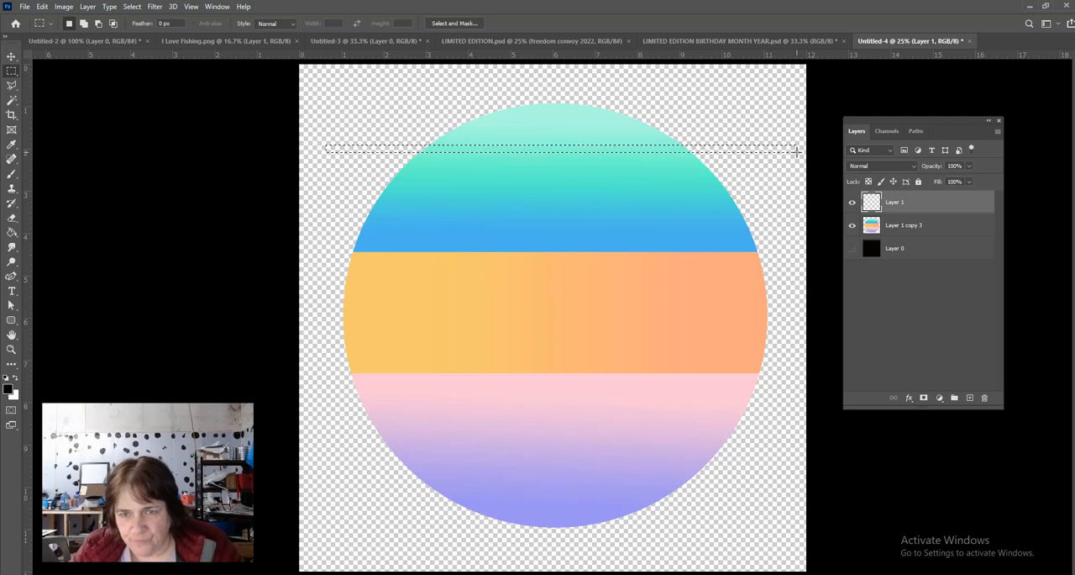
click(11, 232)
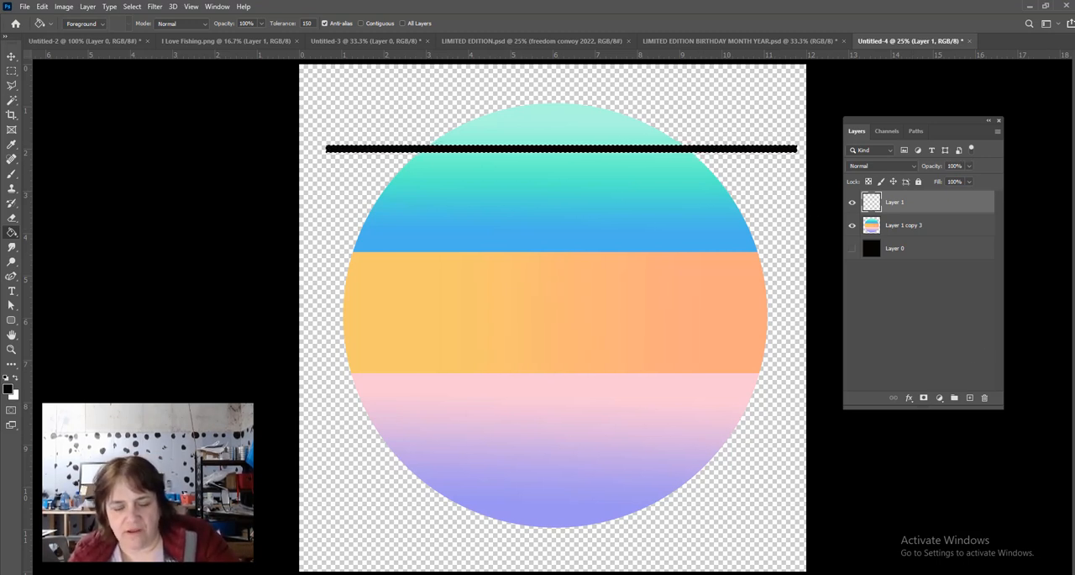
- Add a second identical black bar on its own new layer and move it about 1.2 in below the first
key(ctrl+shift+alt+n)
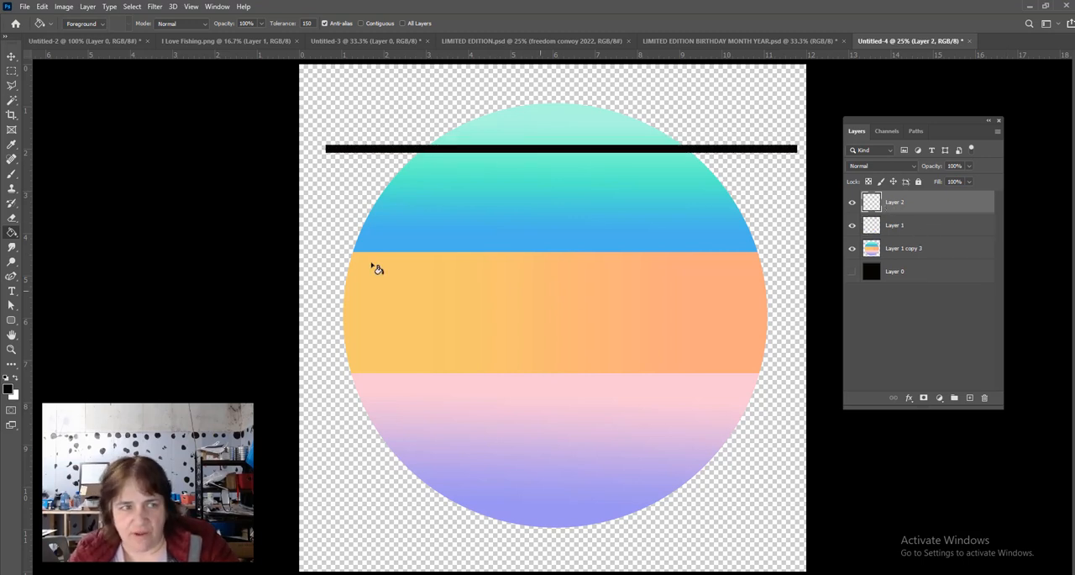
click(11, 57)
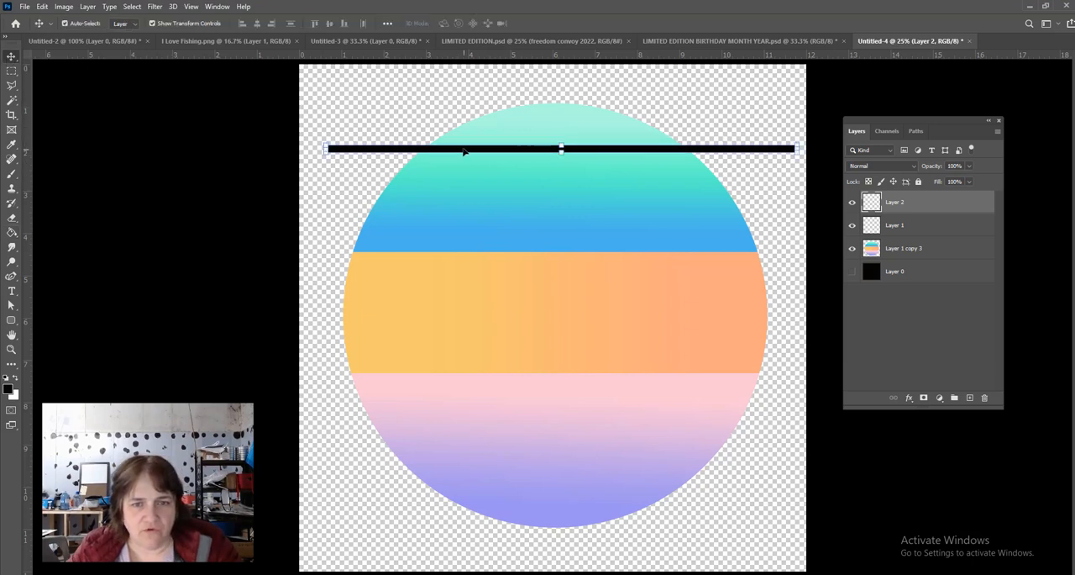
drag(463, 151, 462, 200)
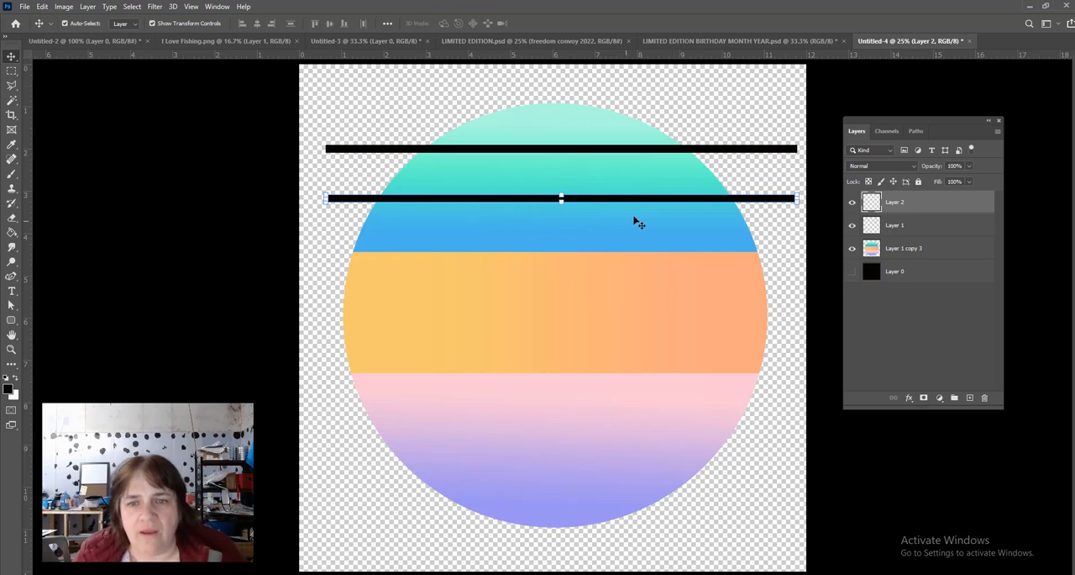
- Try scaling the second bar to 80% with linked proportions, and restore its scale to 100%
key(ctrl+t)
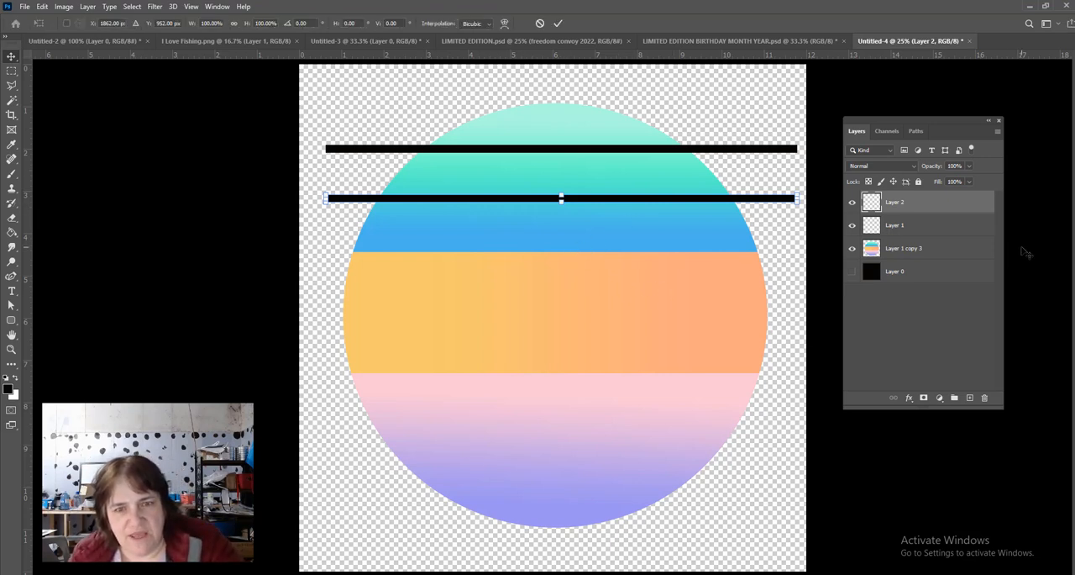
click(233, 24)
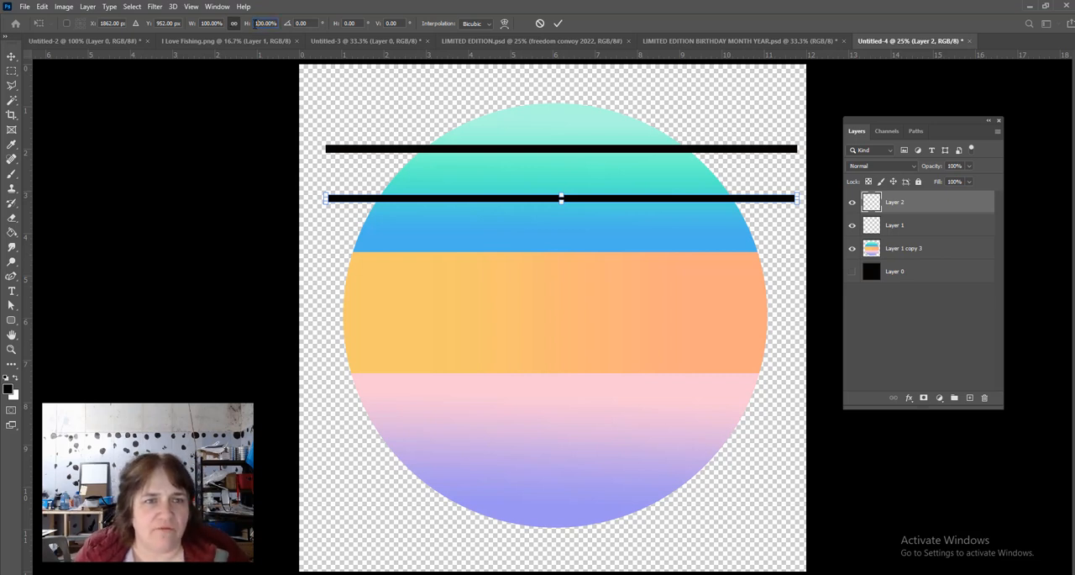
click(265, 23)
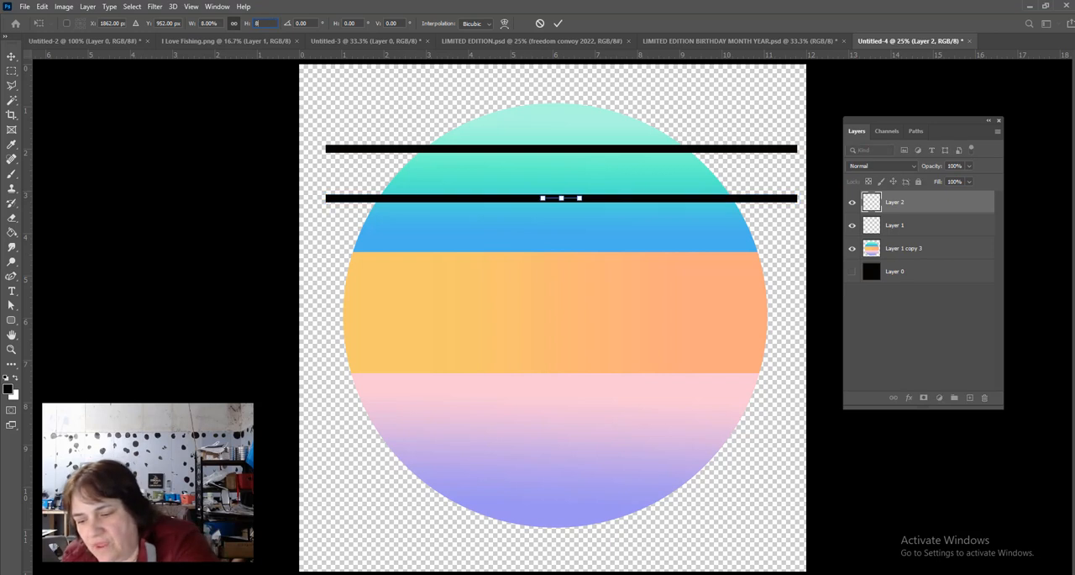
text(80)
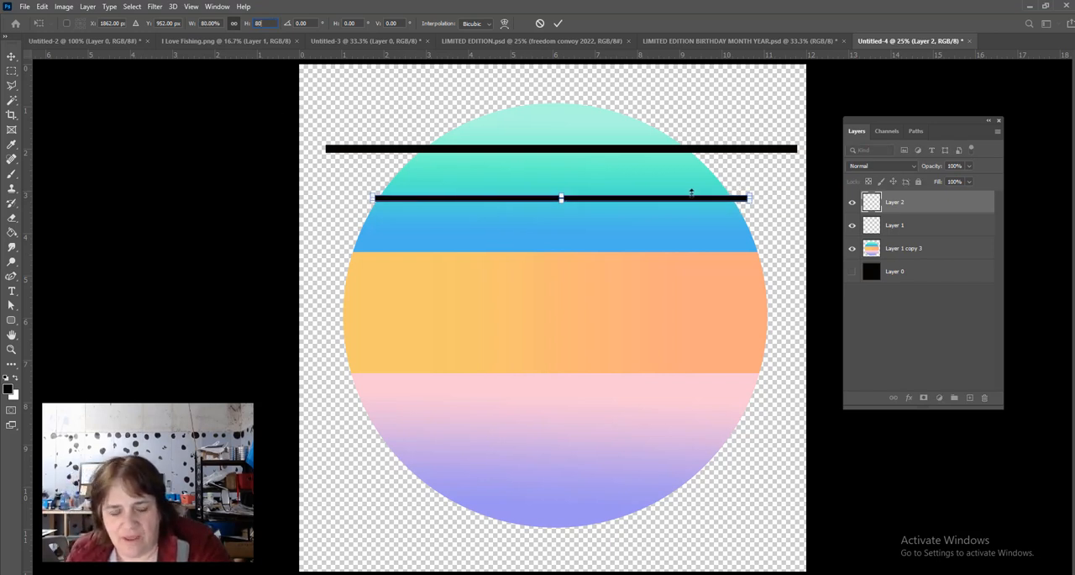
click(233, 26)
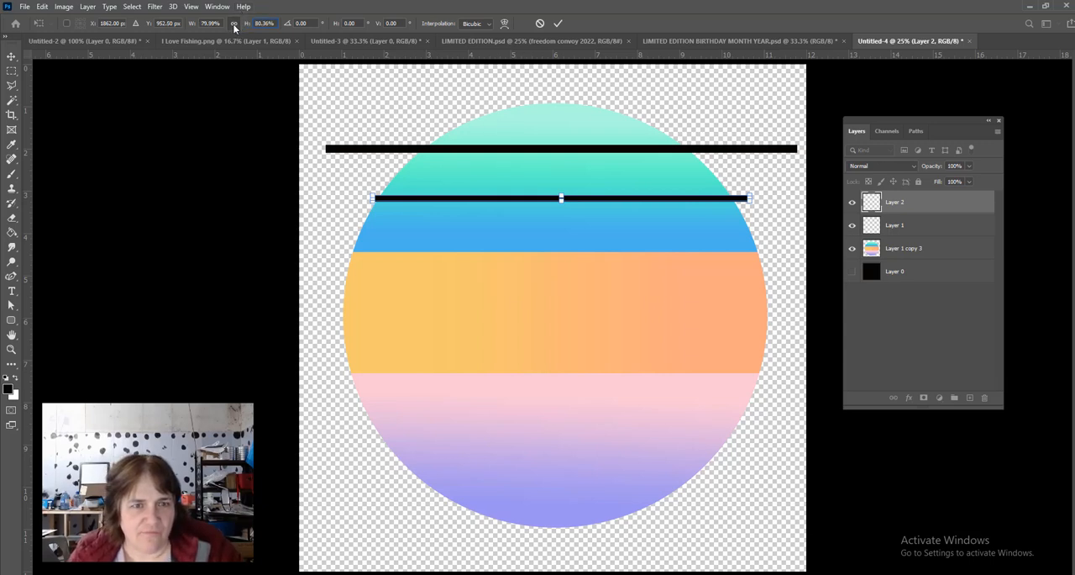
text(8)
key(Return)
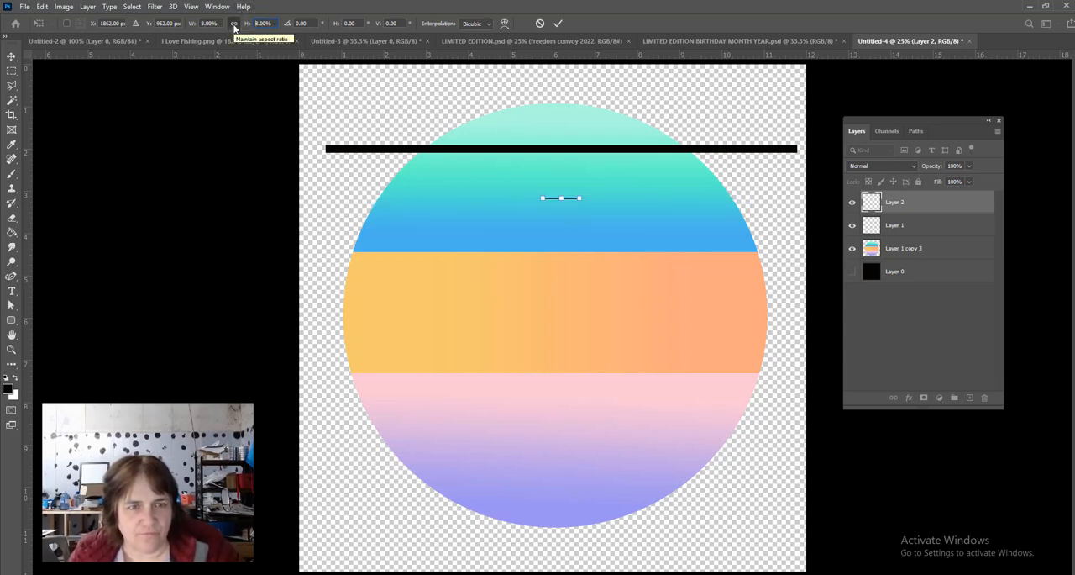
text(100)
key(Return)
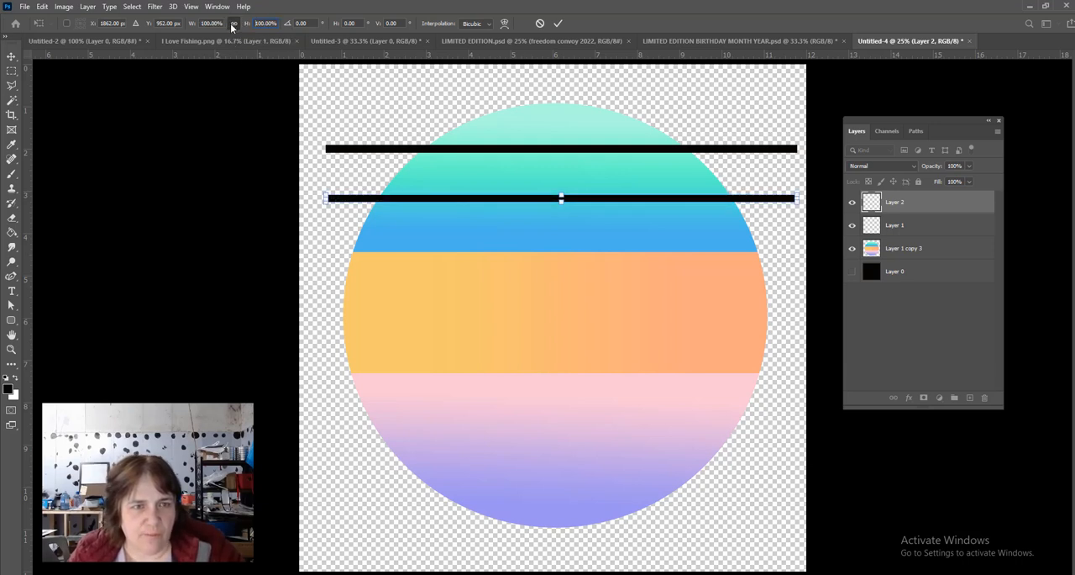
- Unlink the second bar's proportions, set only its height to 80%, apply the transform, and deselect the layer
click(235, 26)
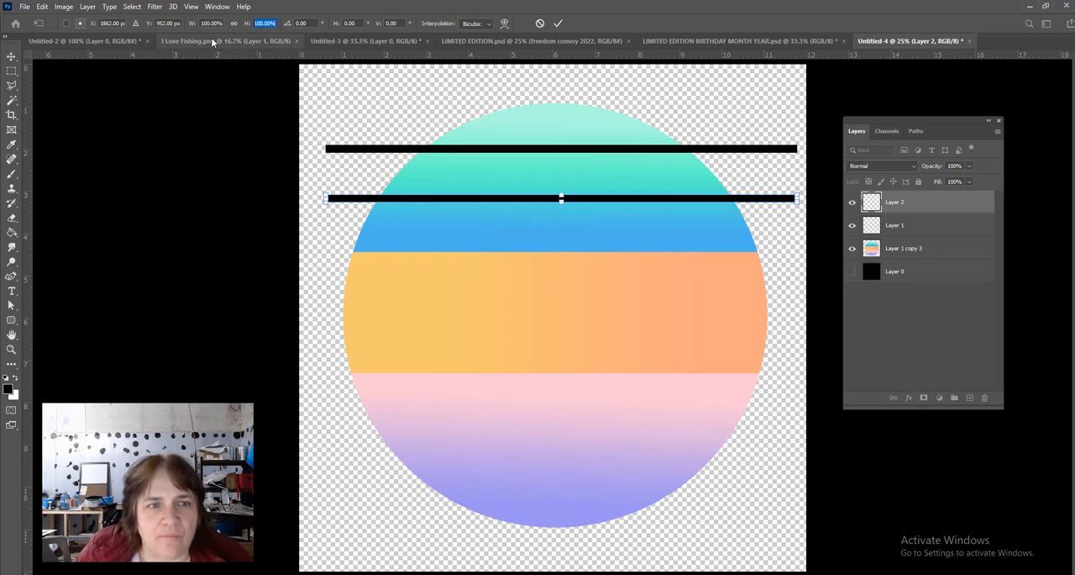
double_click(263, 23)
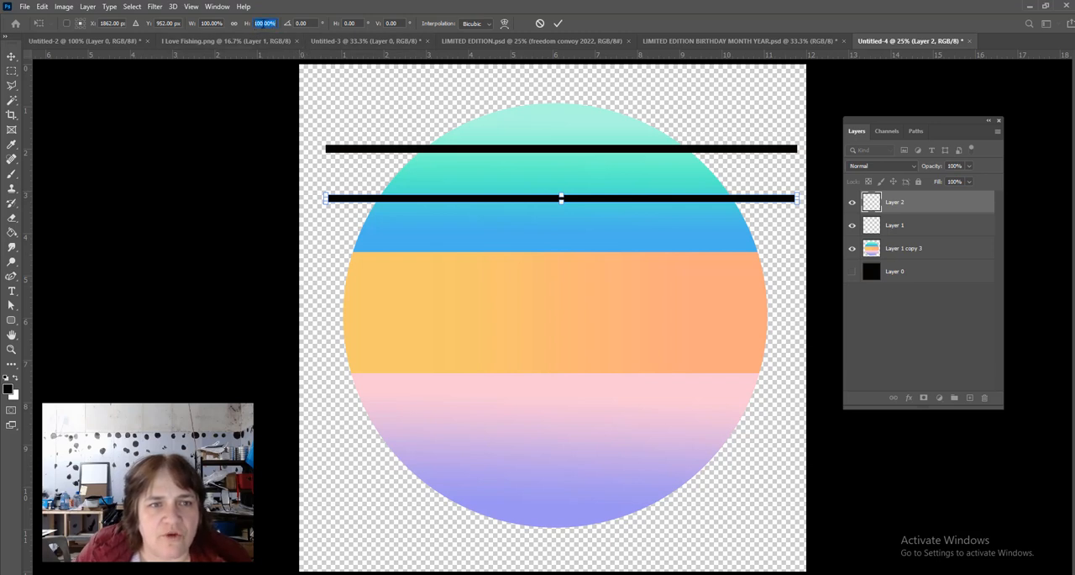
click(263, 23)
double_click(263, 23)
click(264, 23)
double_click(264, 23)
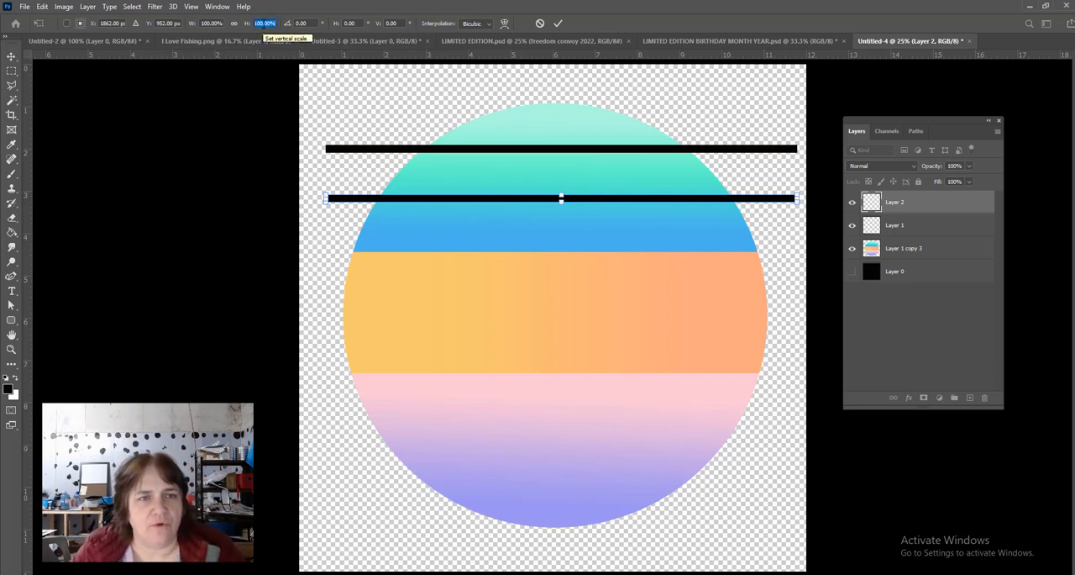
text(80)
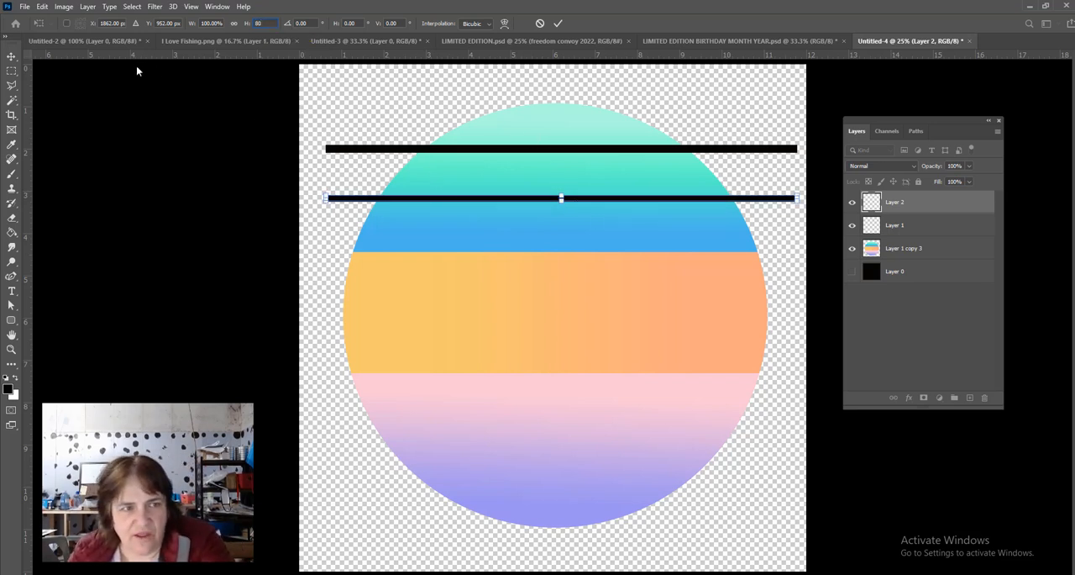
click(11, 57)
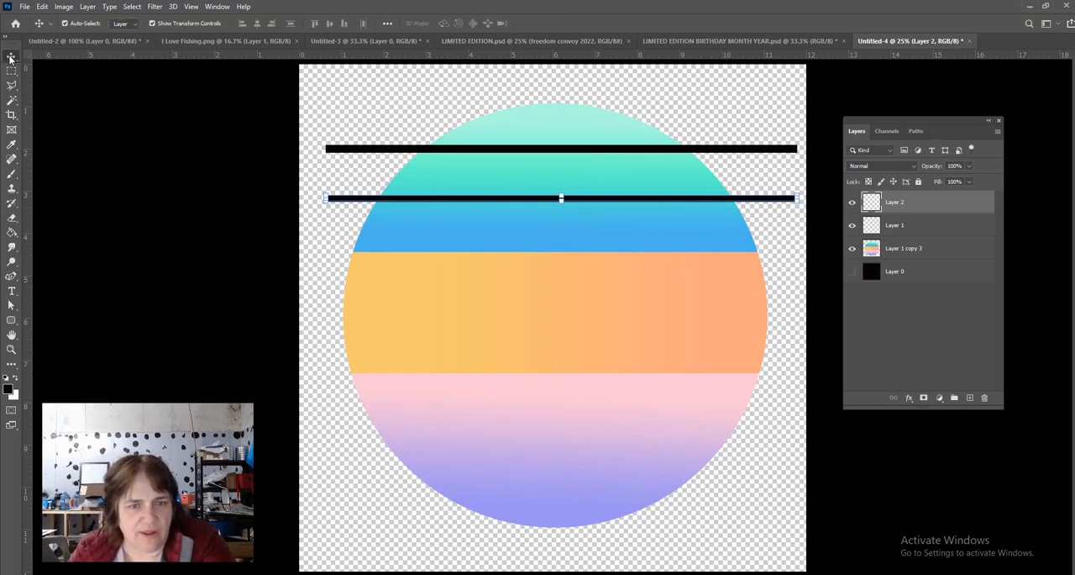
click(324, 120)
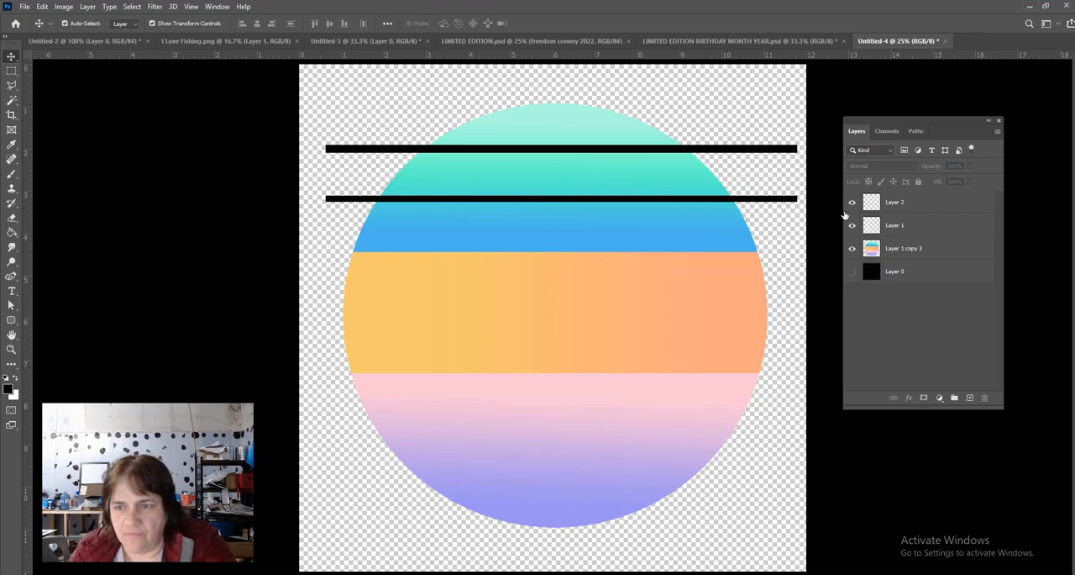
- Duplicate the second bar onto its own layer along the blue-orange boundary, aligned with the bars above, and scale only its height to 80%
click(944, 204)
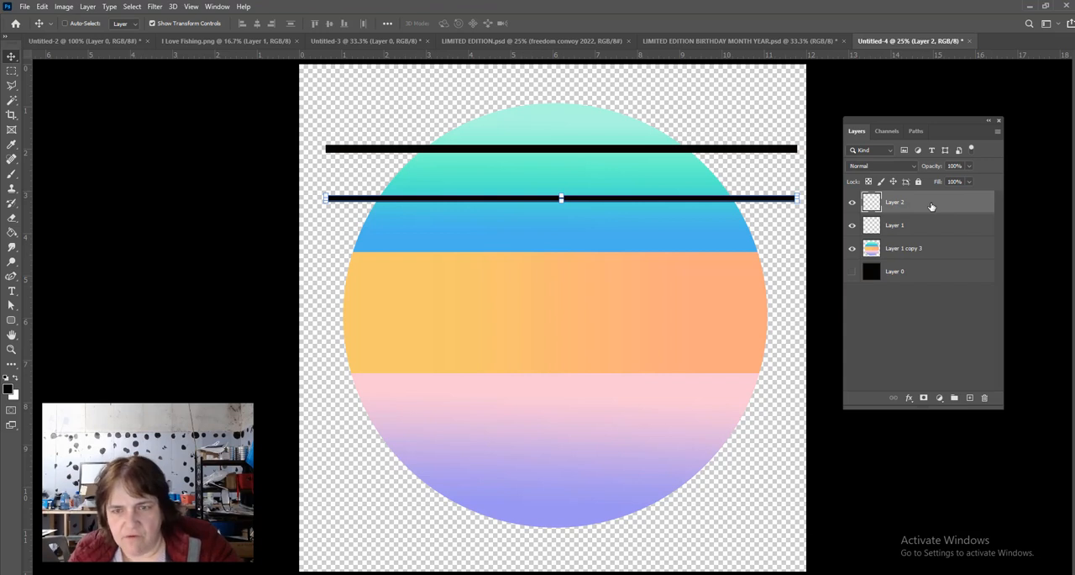
key(ctrl+v)
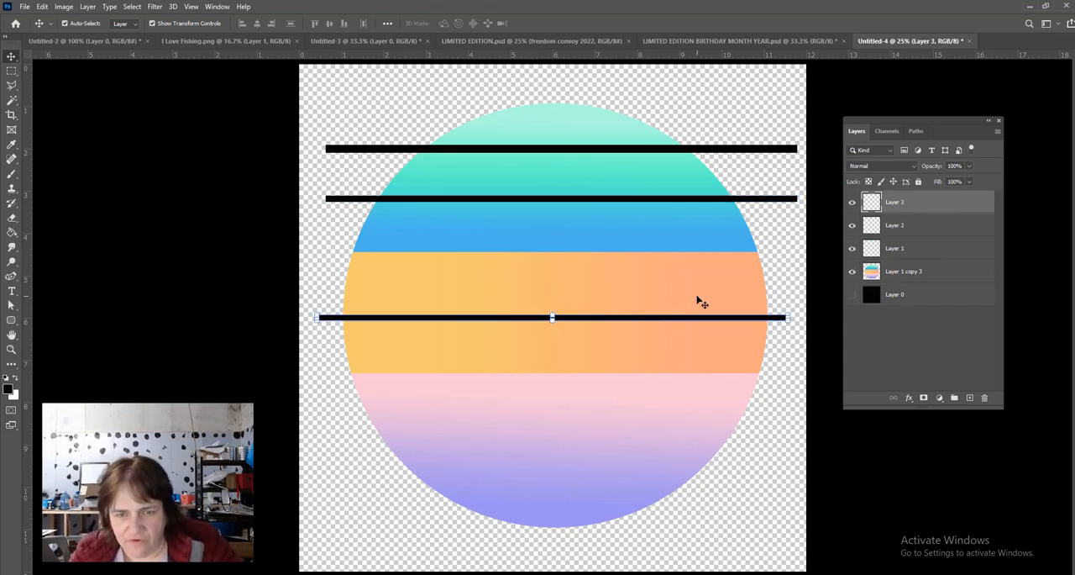
drag(607, 322, 616, 259)
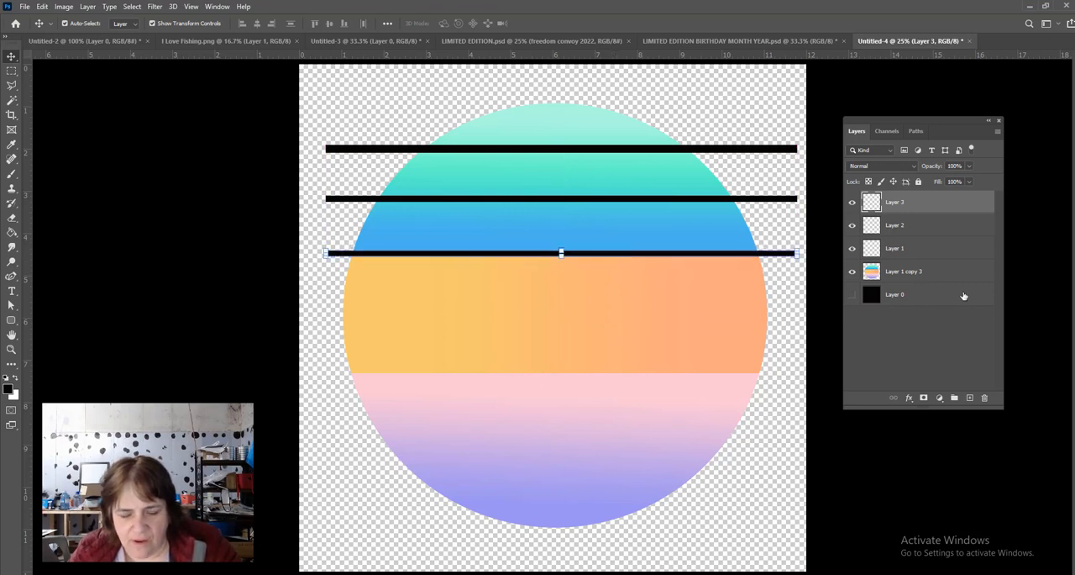
key(ctrl+t)
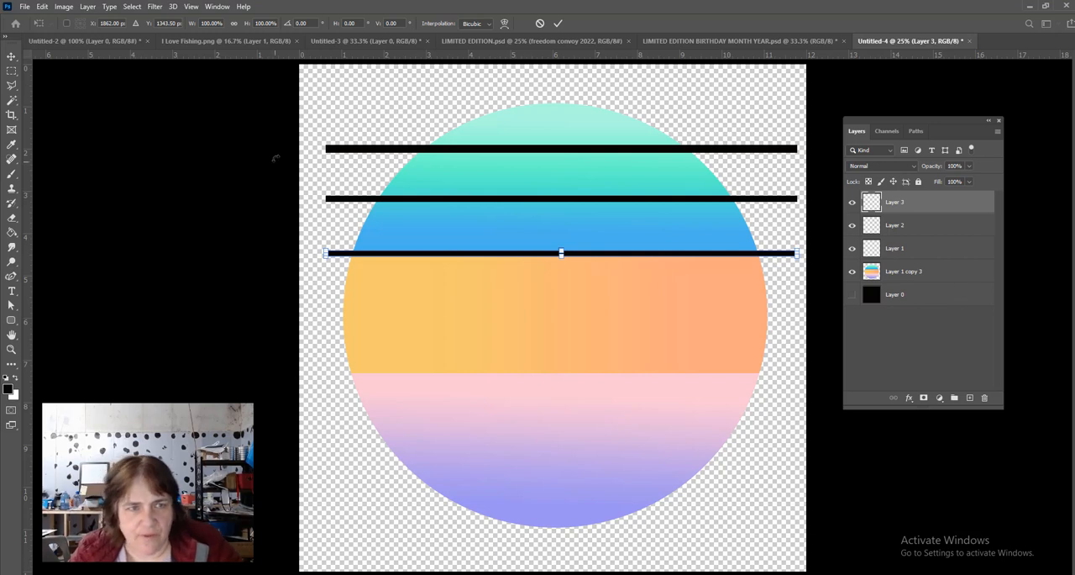
click(265, 23)
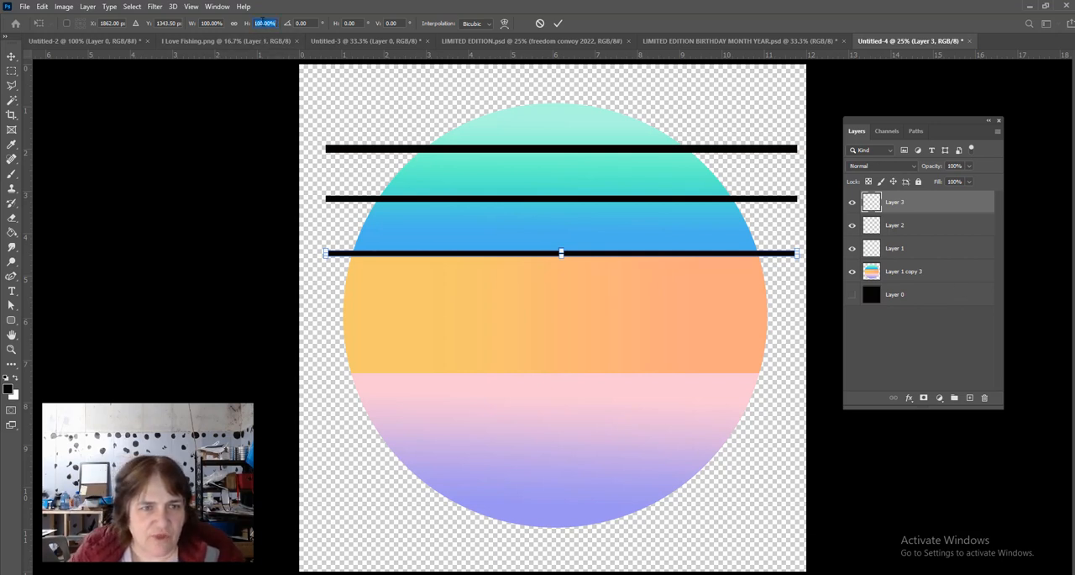
text(80)
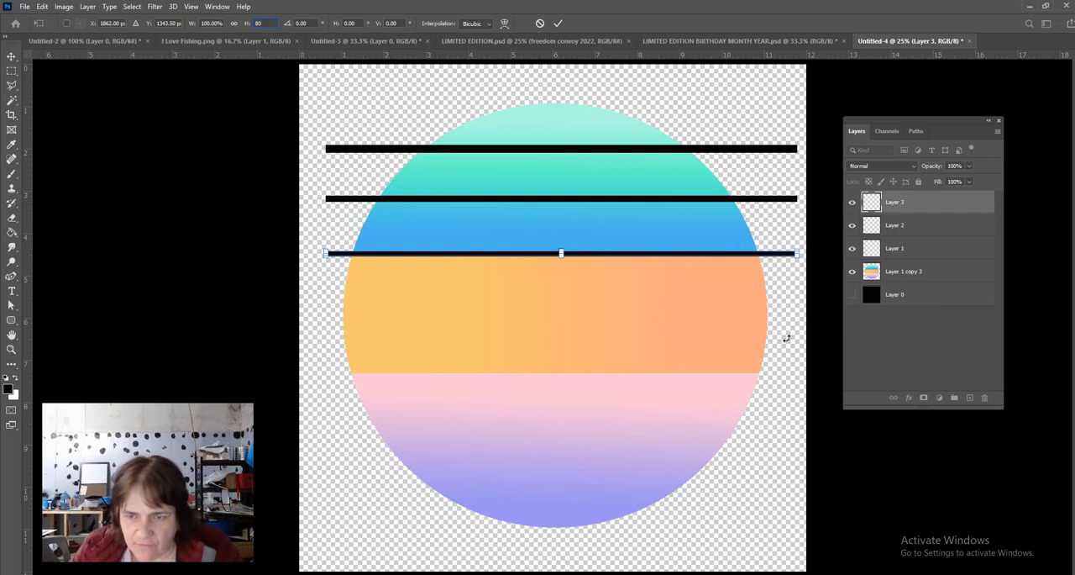
key(Return)
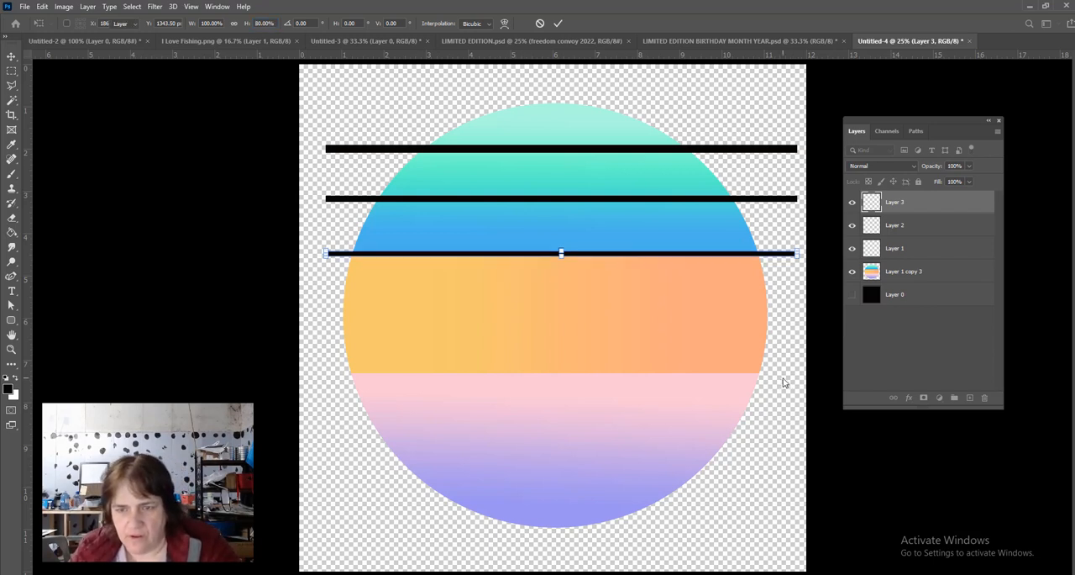
click(140, 234)
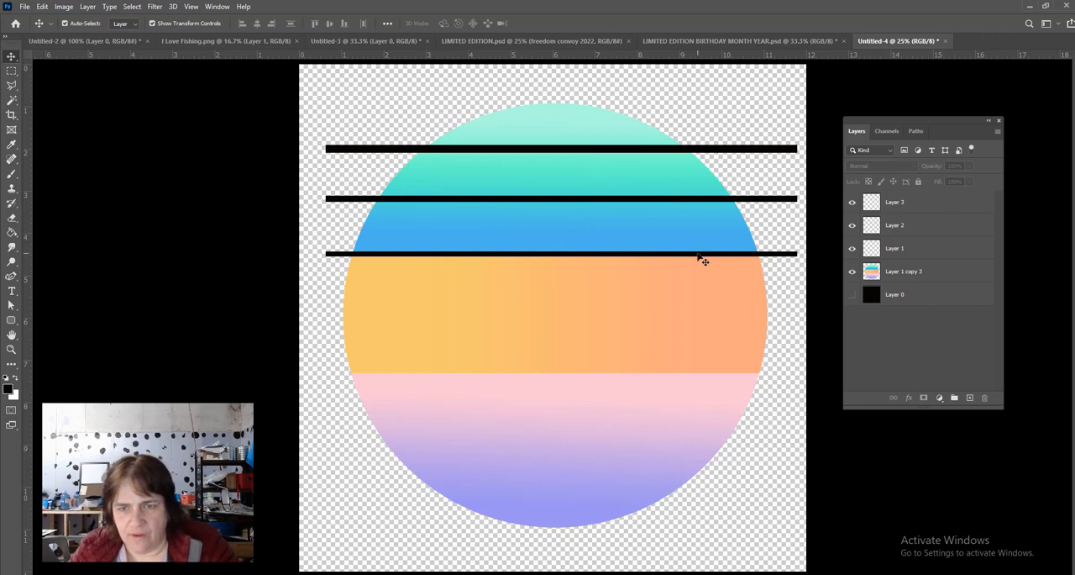
- Duplicate the third bar onto its own layer about 1.4 in lower, across the middle of the orange band, and scale only its height to 80%
click(938, 207)
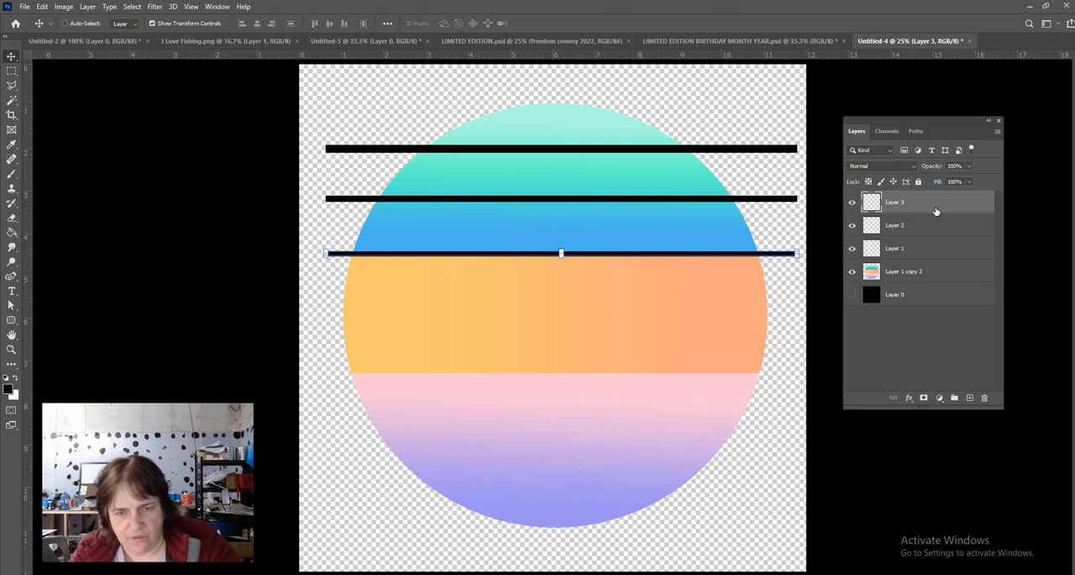
key(ctrl+alt+shift+t)
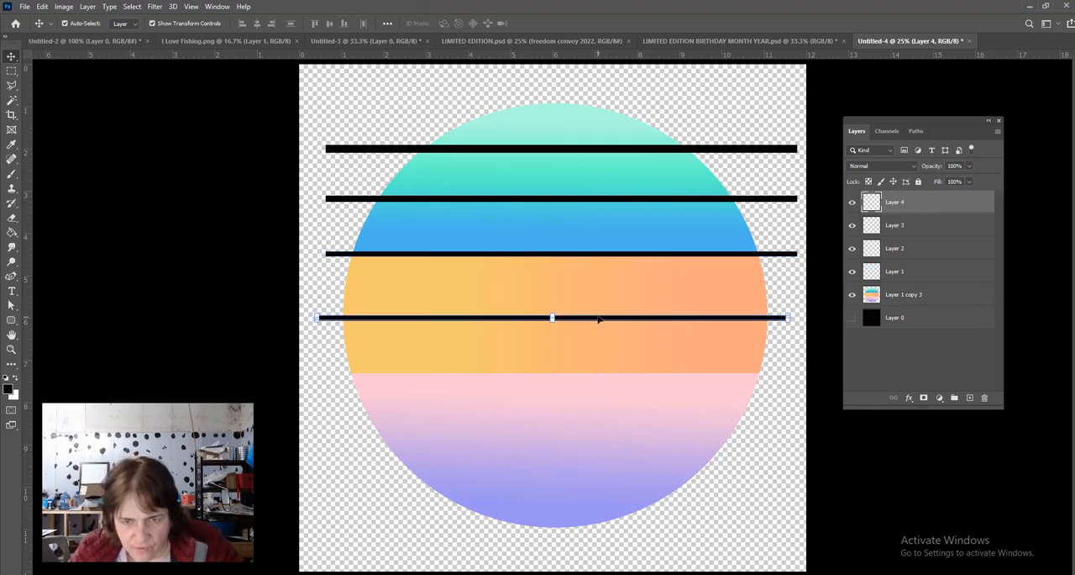
drag(596, 319, 605, 314)
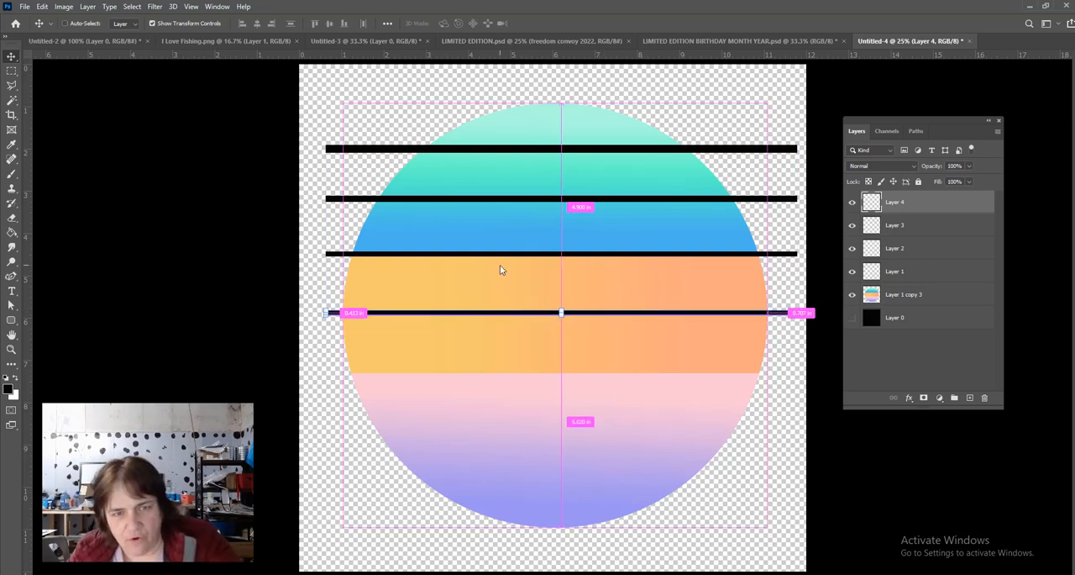
key(ctrl+t)
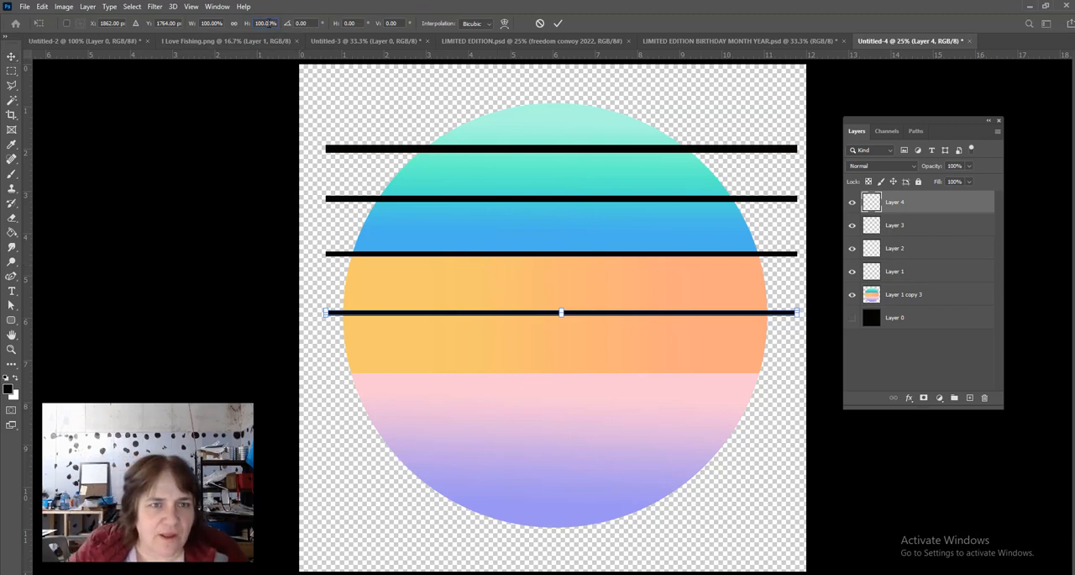
click(266, 22)
text(80)
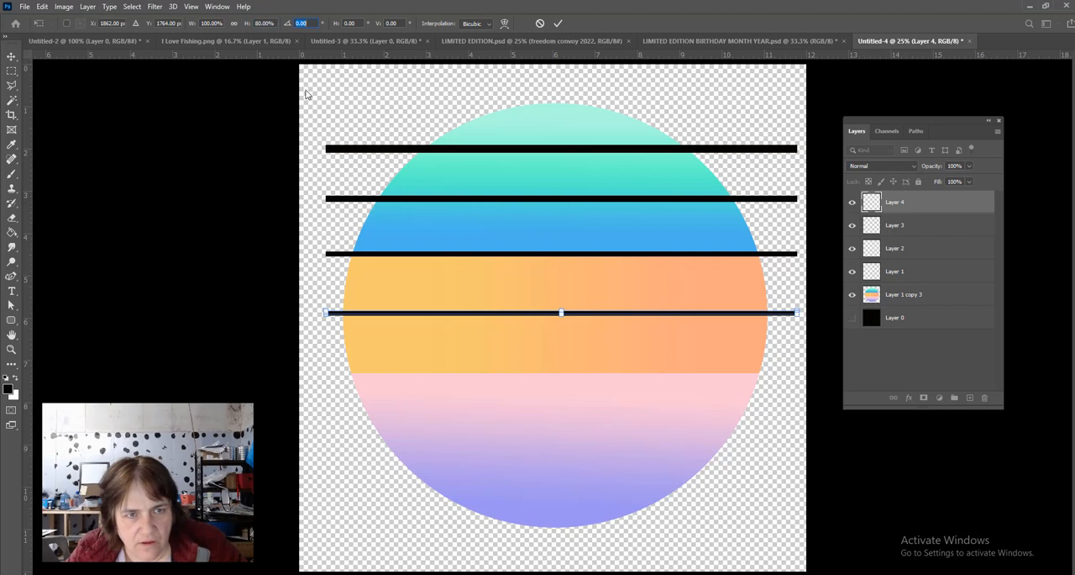
key(Return)
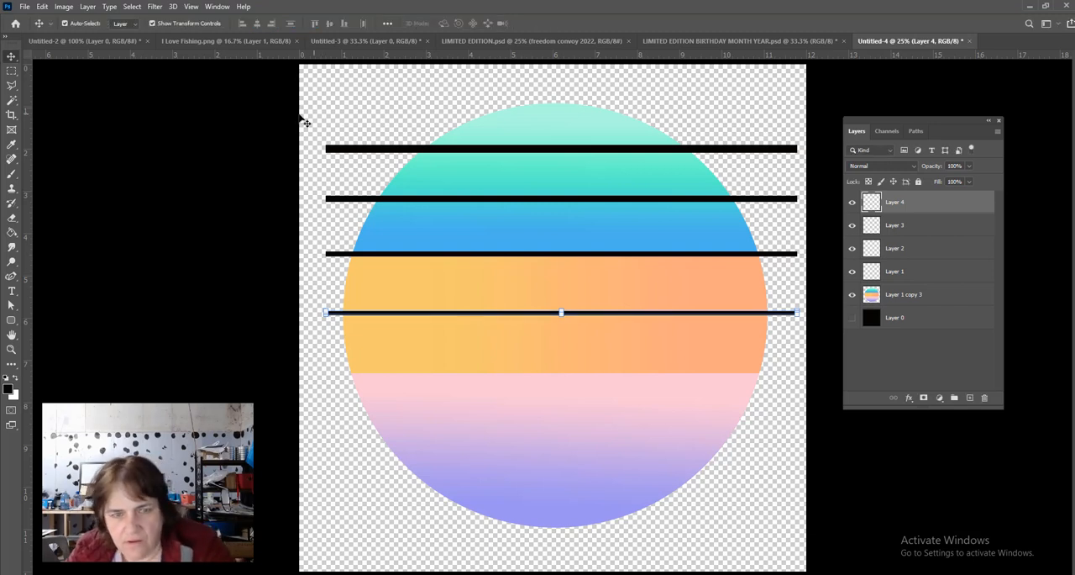
click(380, 115)
click(382, 122)
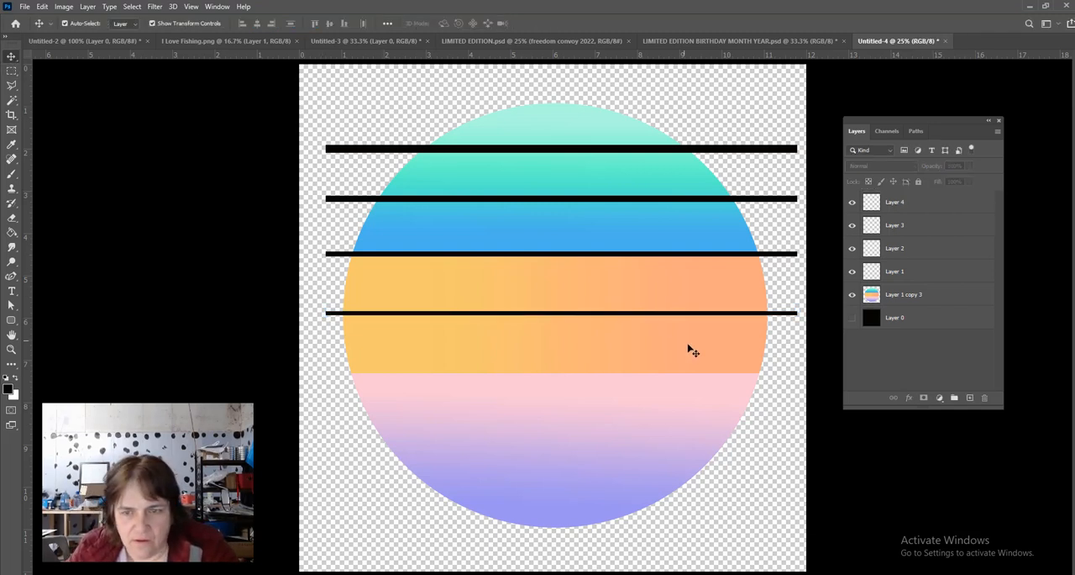
- Duplicate the fourth bar onto its own layer along the orange-pink boundary, aligned with the bars above, and scale only its height to 80%
click(933, 210)
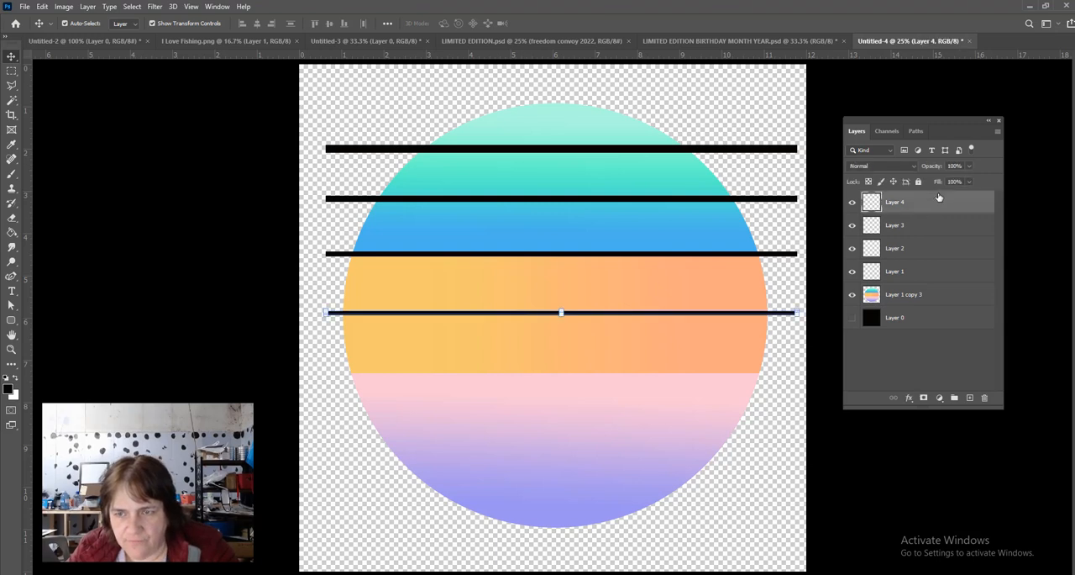
key(ctrl+v)
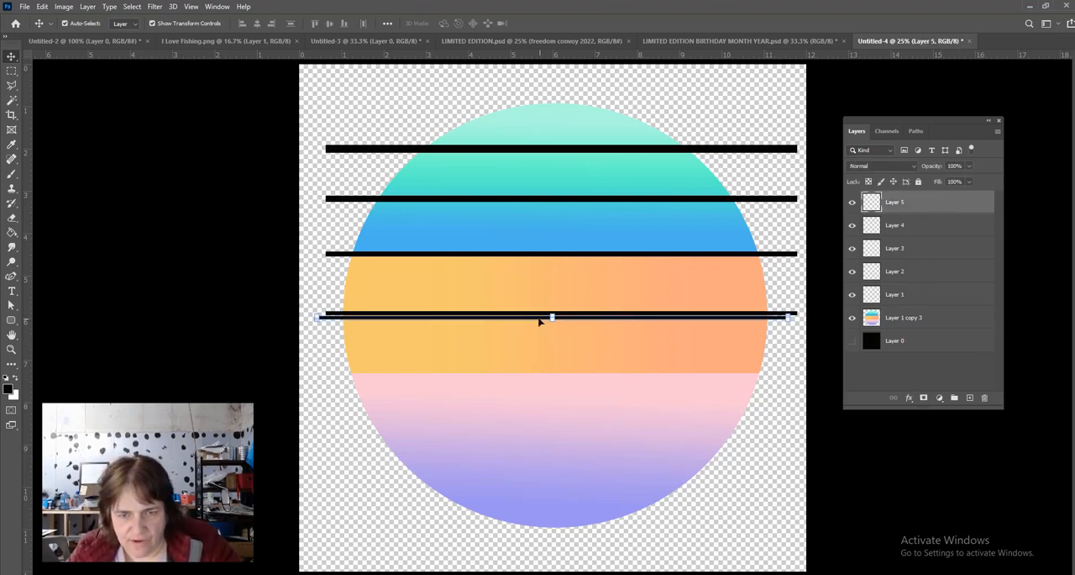
drag(540, 322, 546, 378)
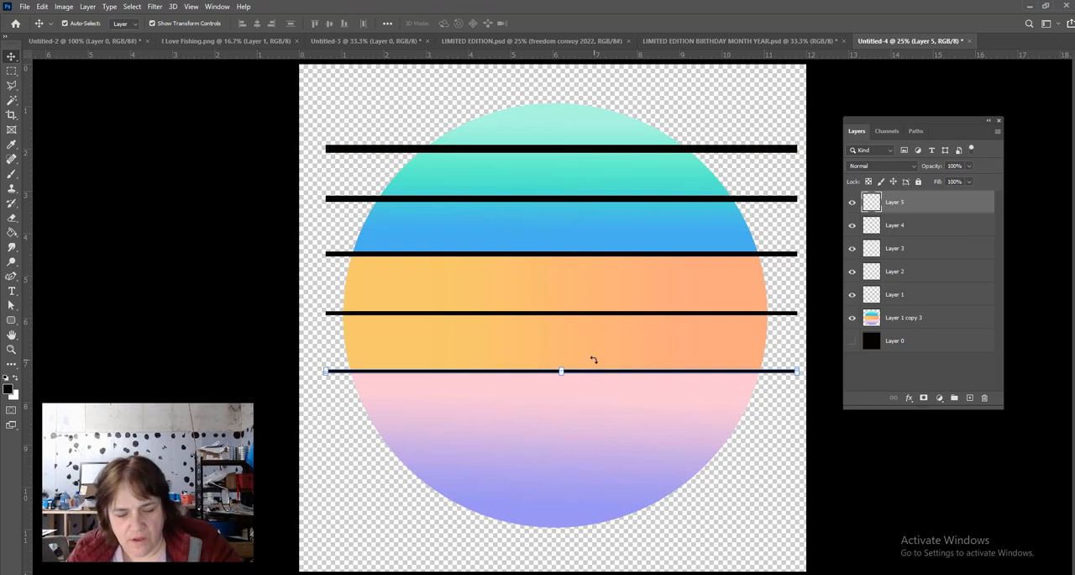
key(ctrl+t)
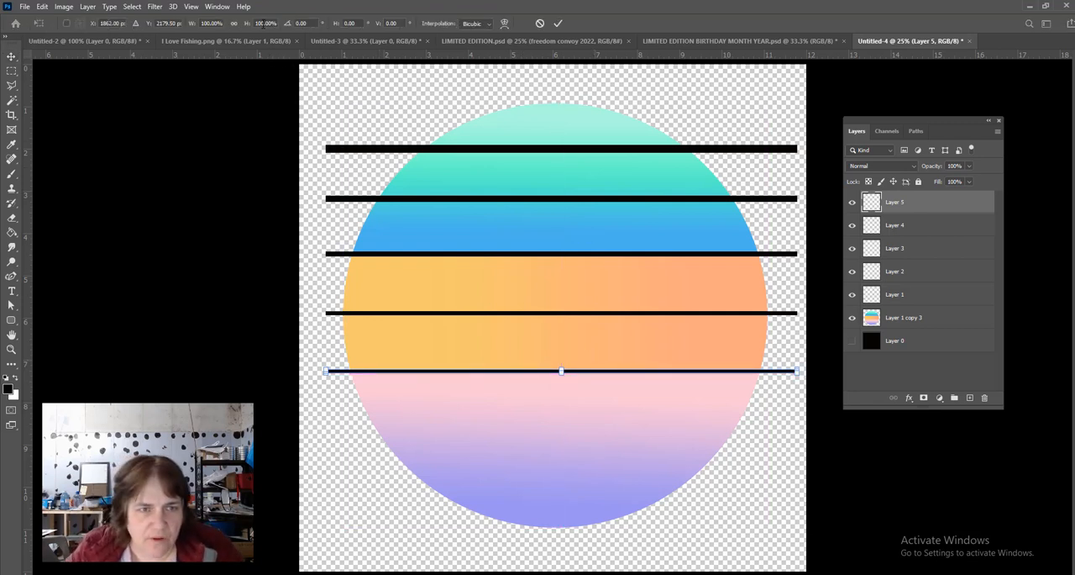
click(265, 22)
text(80)
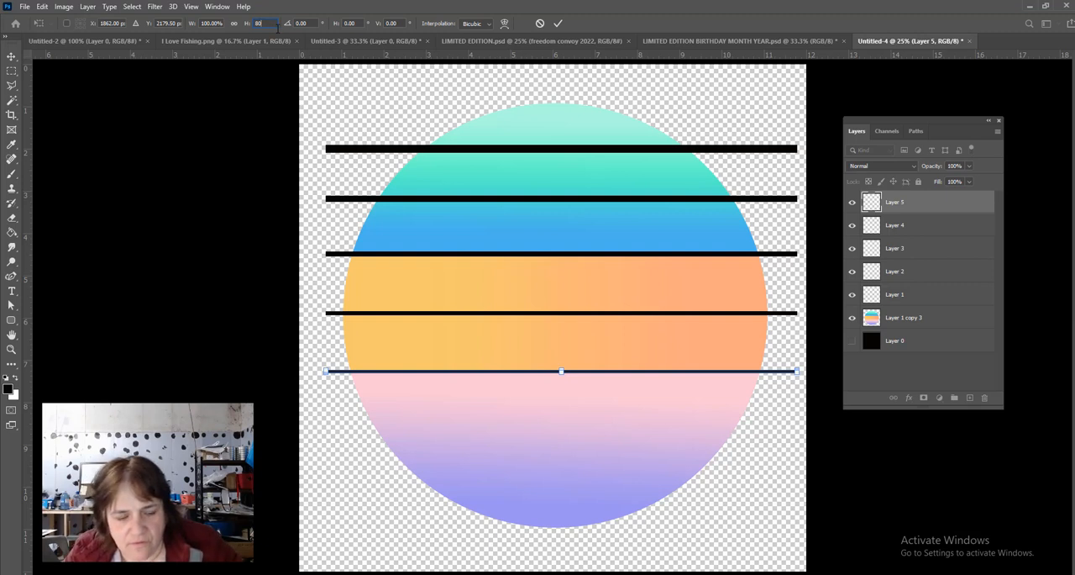
key(Tab)
key(Return)
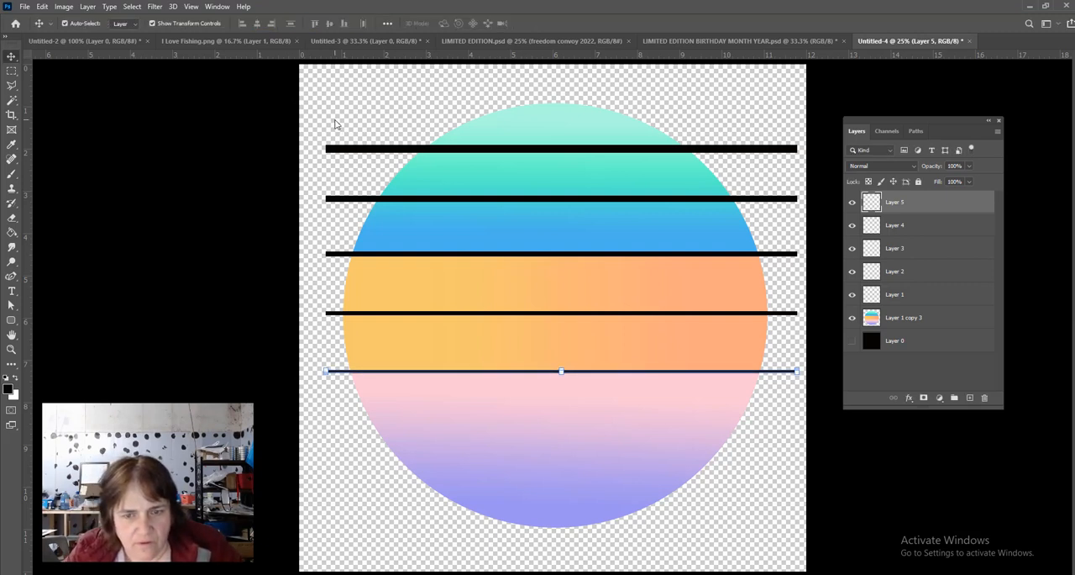
click(92, 105)
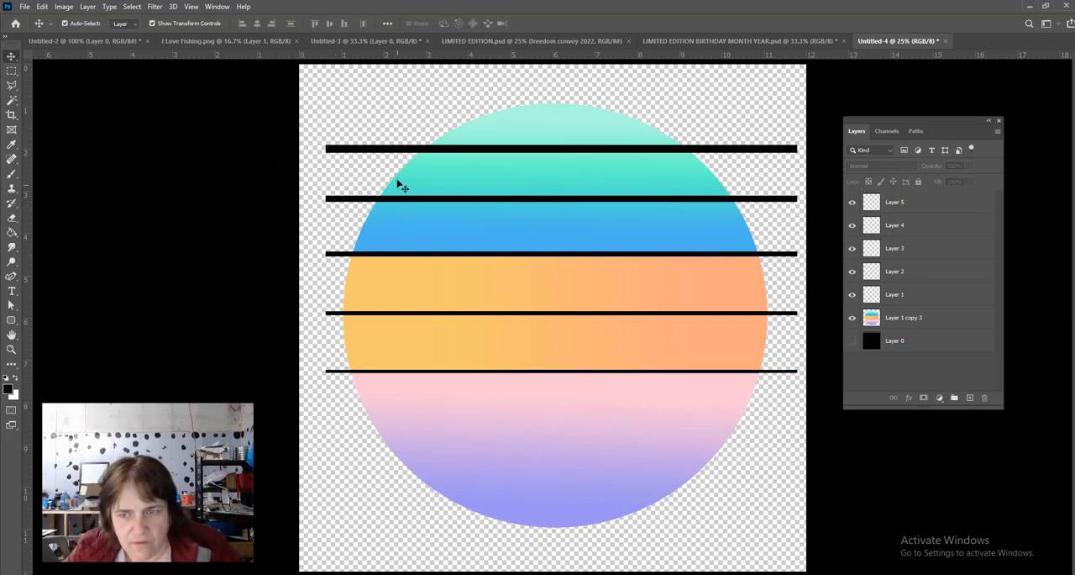
- Duplicate the fifth bar onto its own layer about 1.2 in lower, across the pink-purple band, and scale only its height to 80%
click(960, 207)
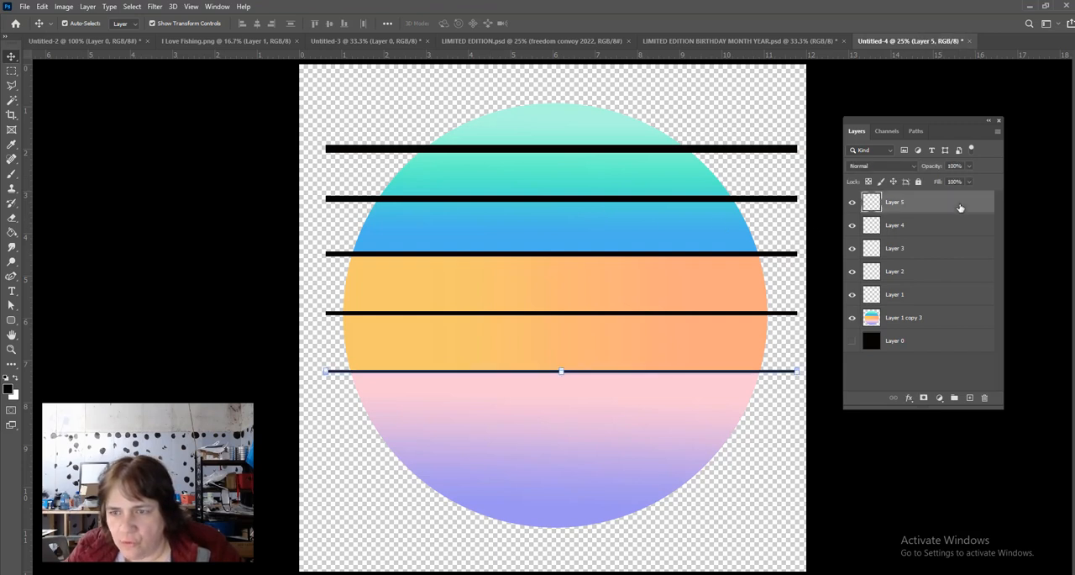
key(ctrl+v)
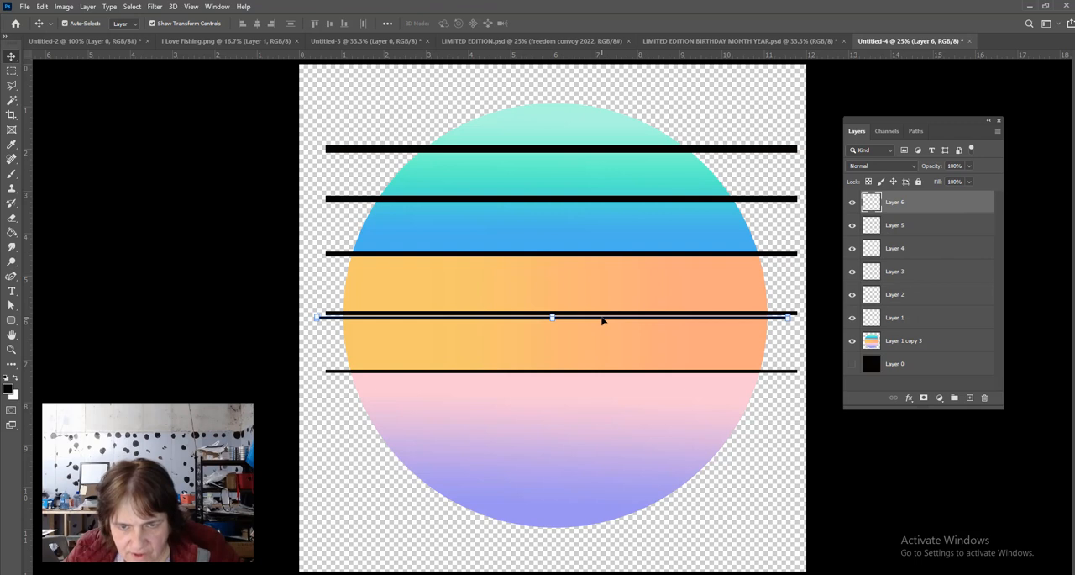
drag(601, 320, 610, 426)
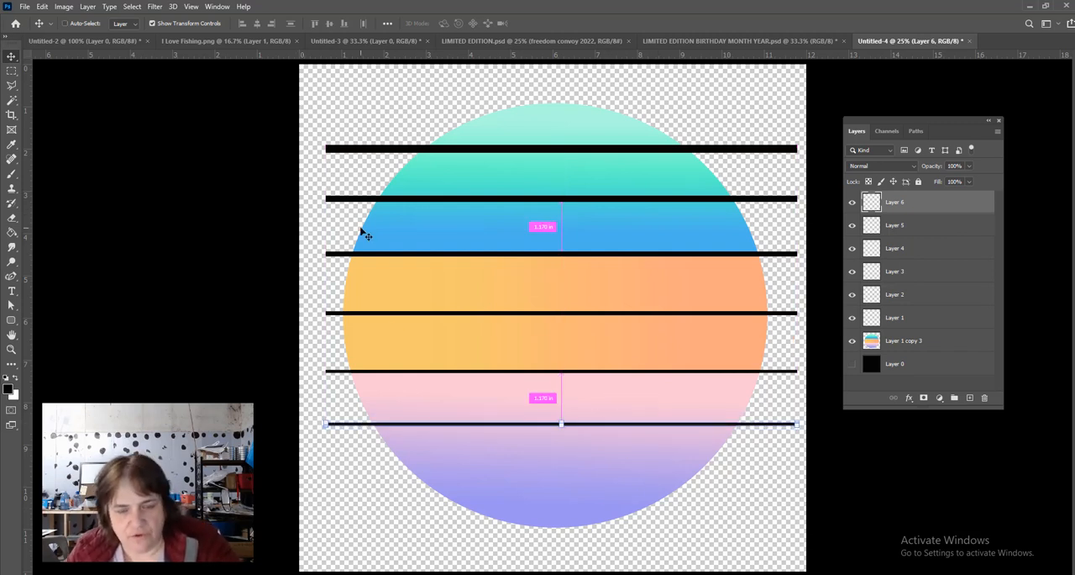
key(ctrl+t)
click(264, 24)
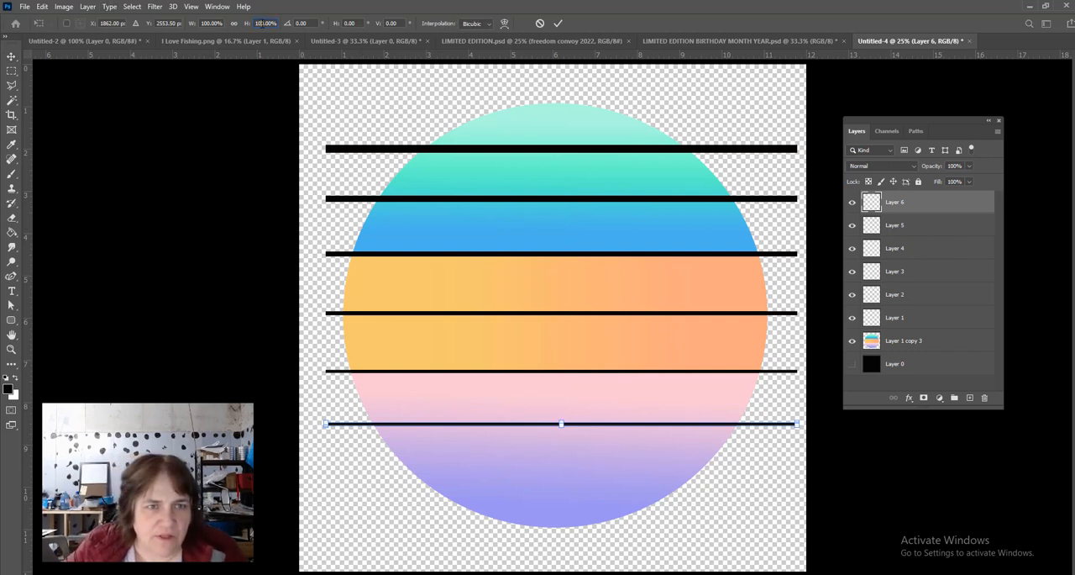
text(80)
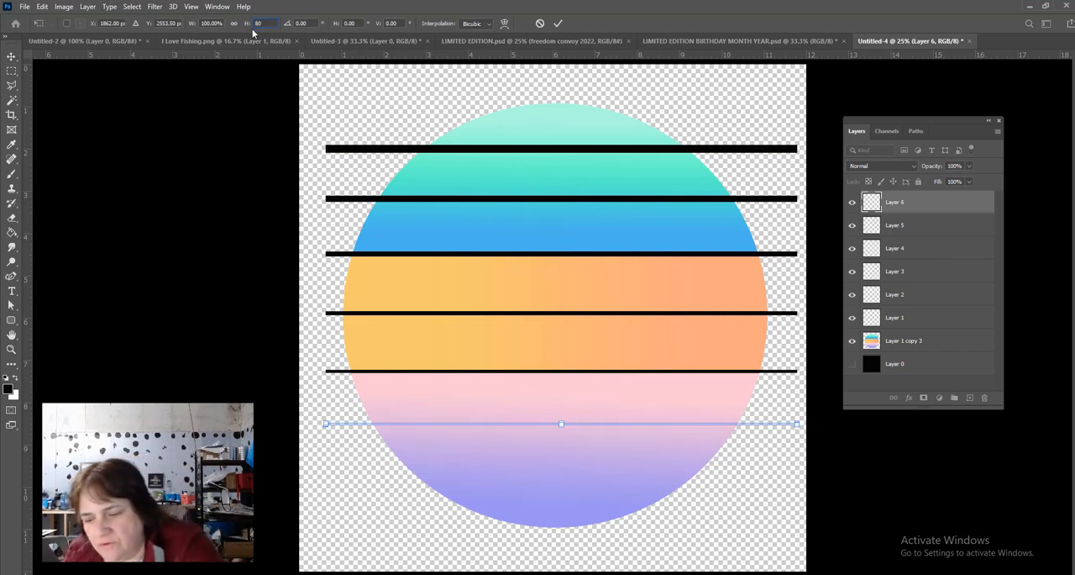
key(Return)
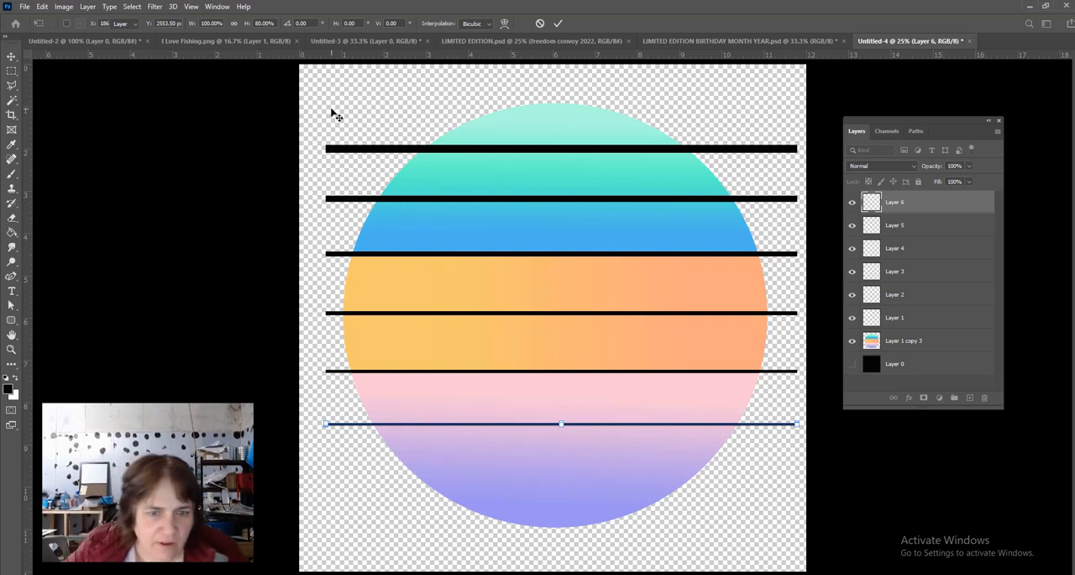
click(203, 205)
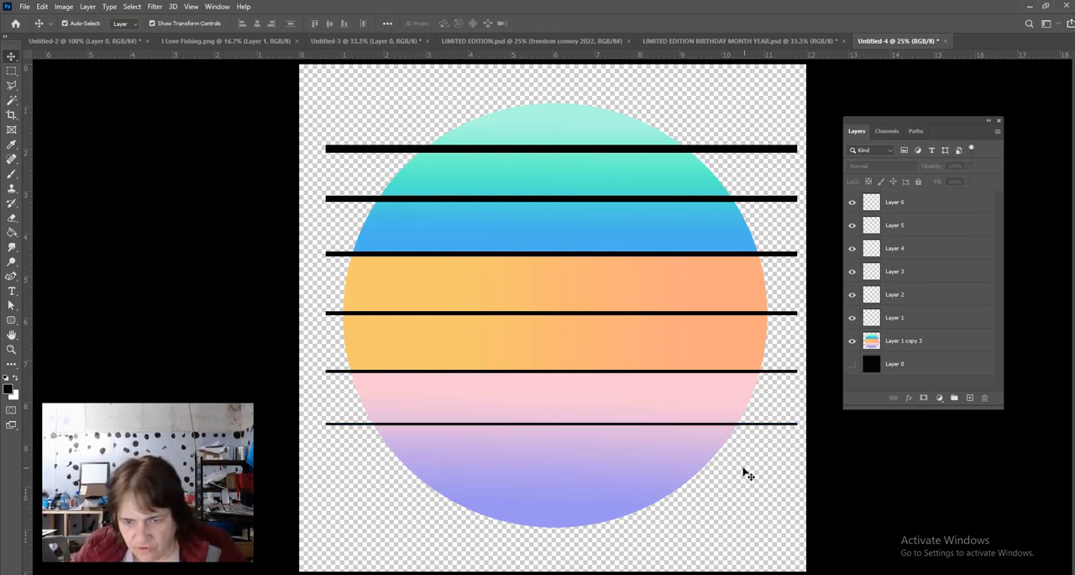
- Duplicate the sixth bar onto its own layer about 1.18 in lower, across the purple band, aligned with the bars above
click(942, 206)
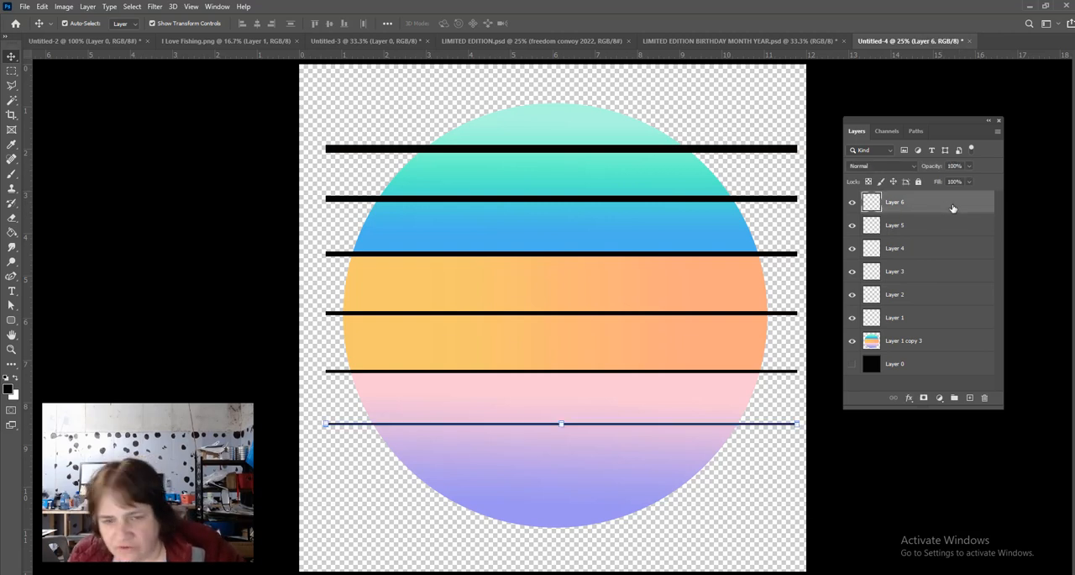
key(ctrl+v)
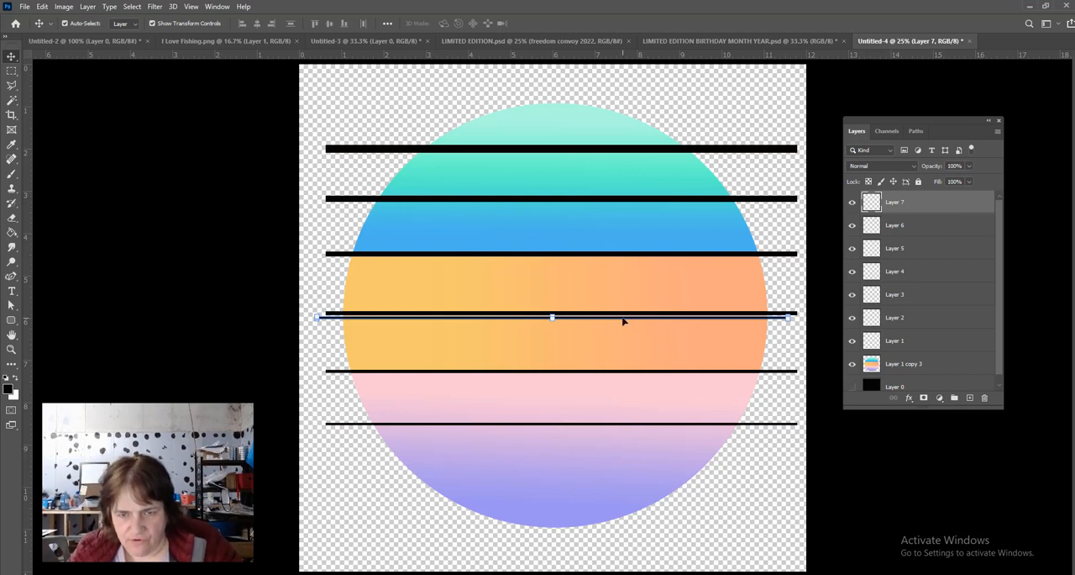
drag(623, 320, 631, 477)
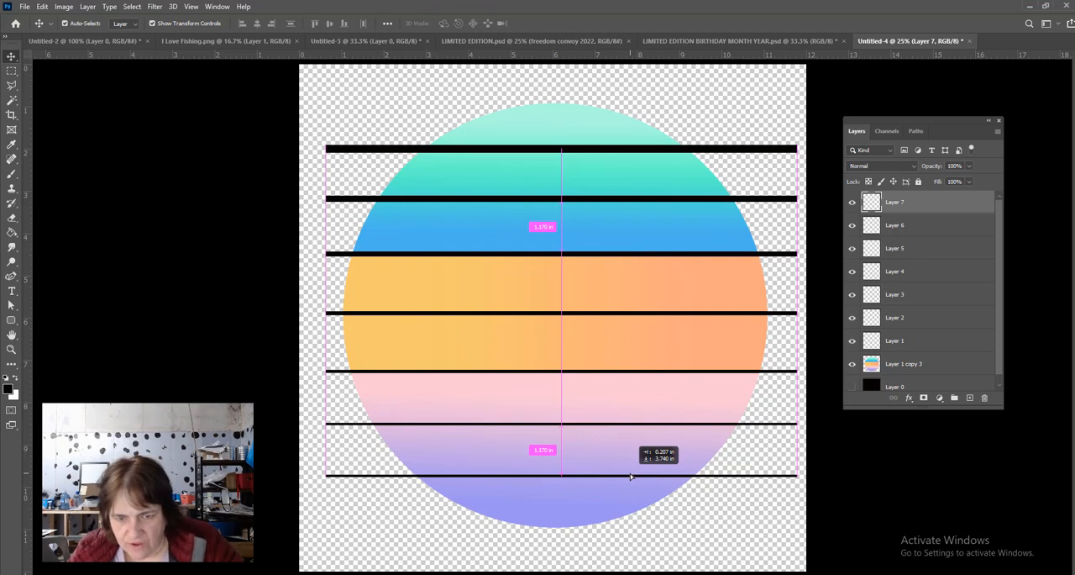
drag(631, 476, 600, 482)
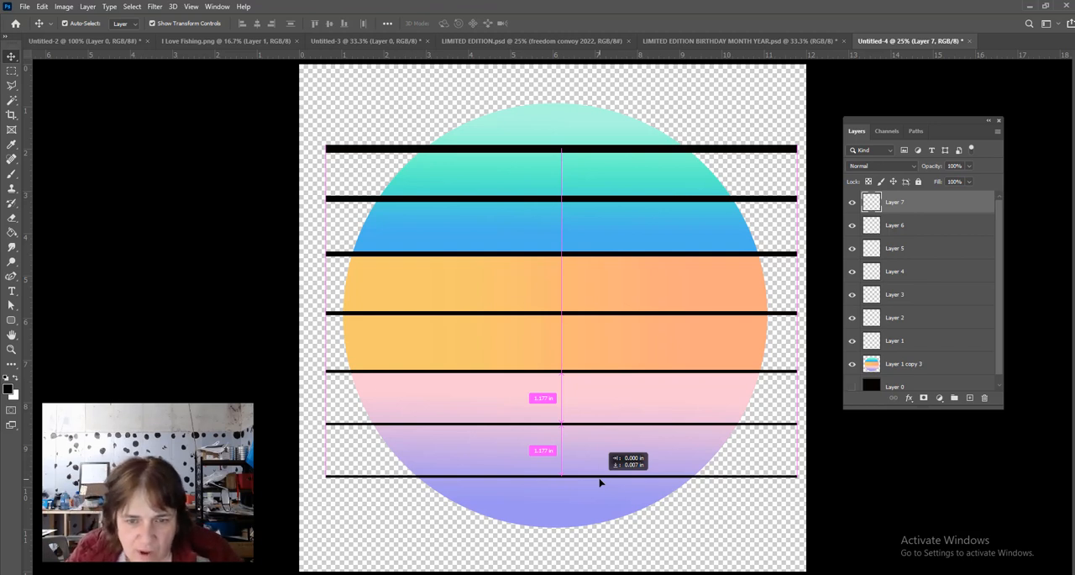
drag(600, 482, 600, 479)
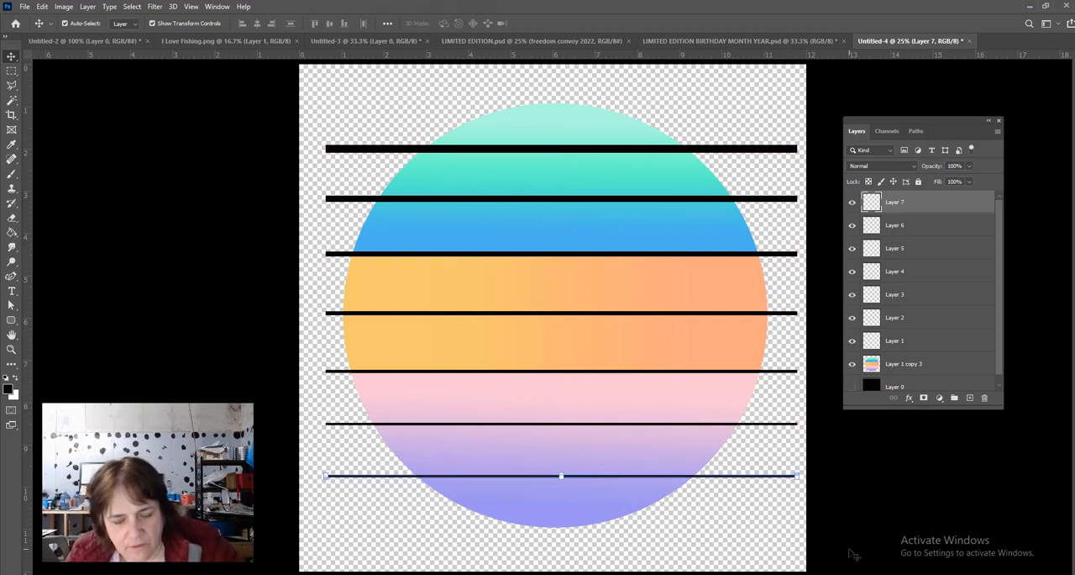
- Scale only the height of the new seventh bar to 80%, keeping its width at 100%
key(ctrl+t)
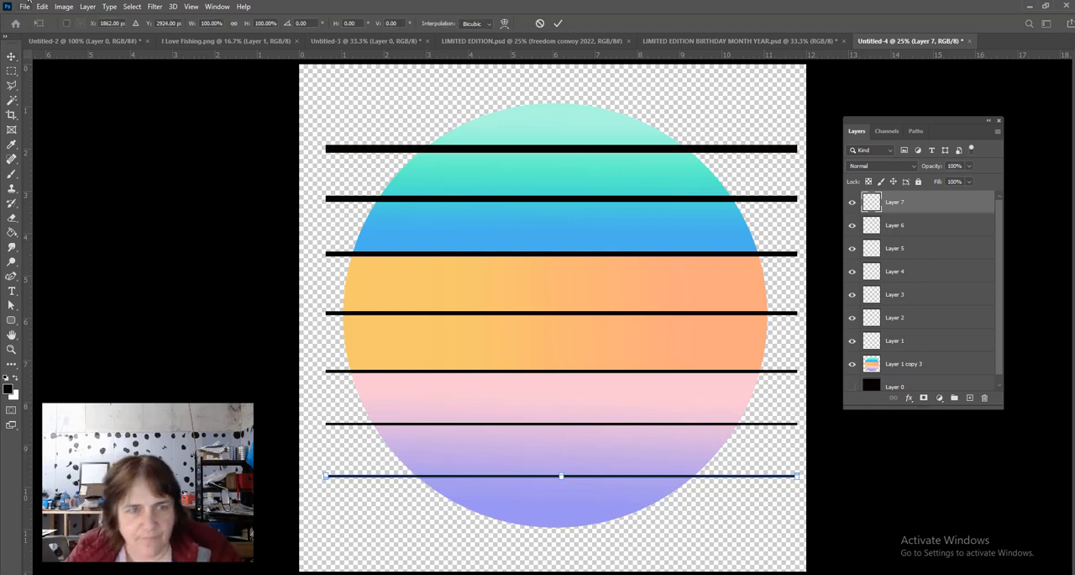
click(261, 24)
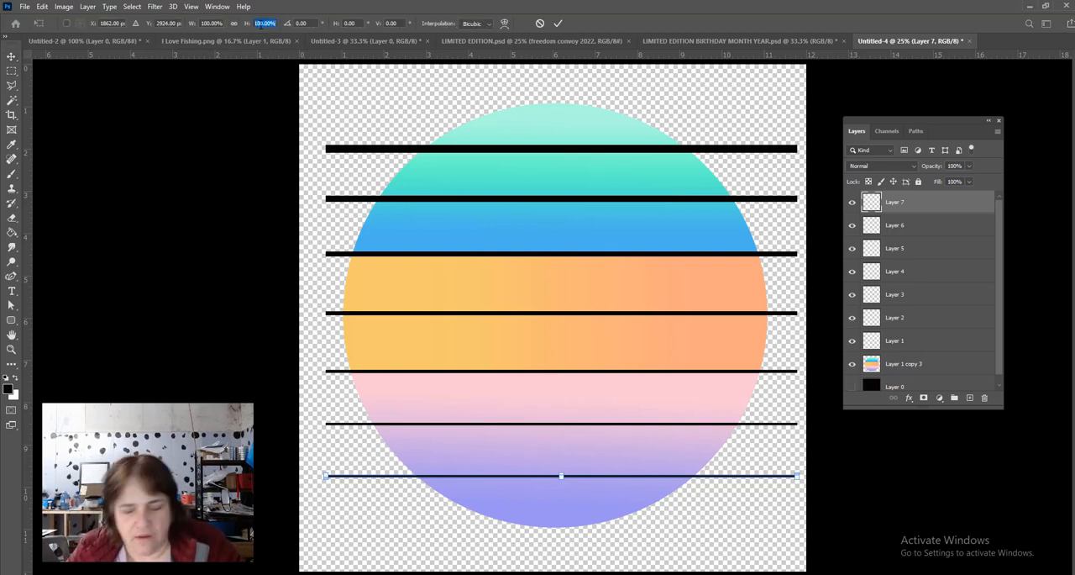
text(80)
key(Return)
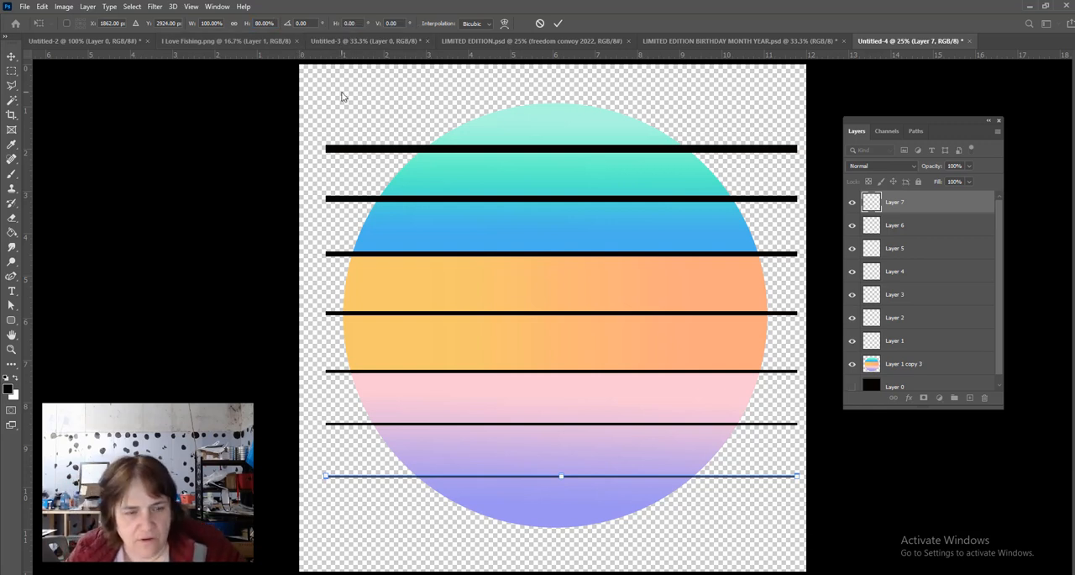
key(Tab)
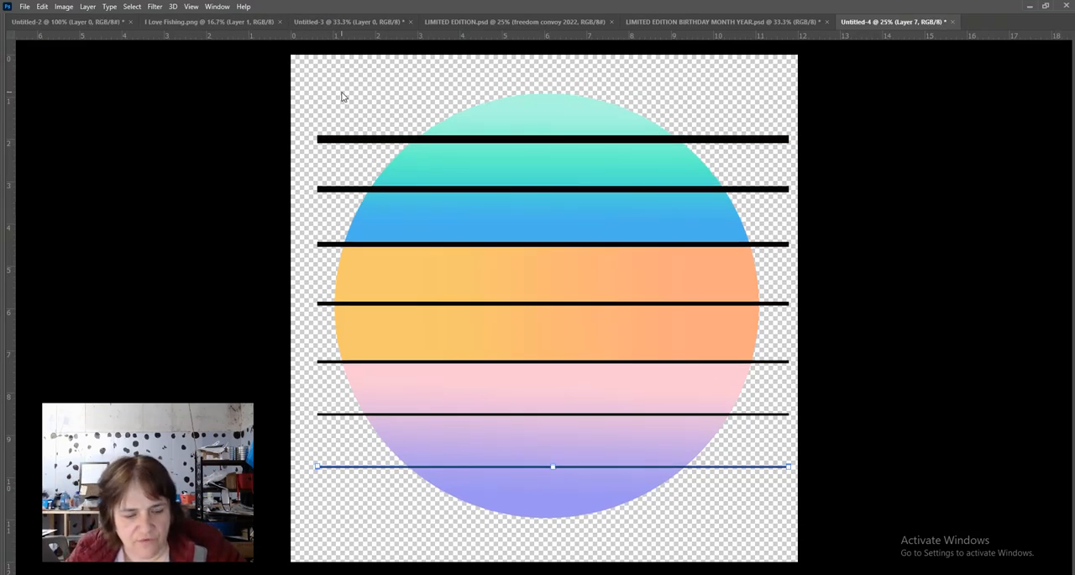
key(Tab)
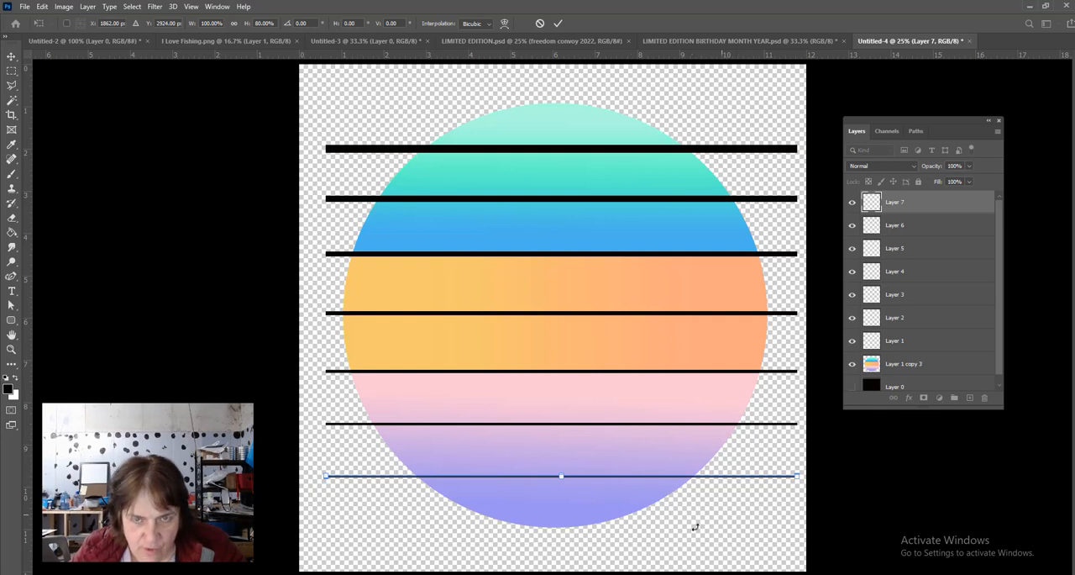
click(557, 25)
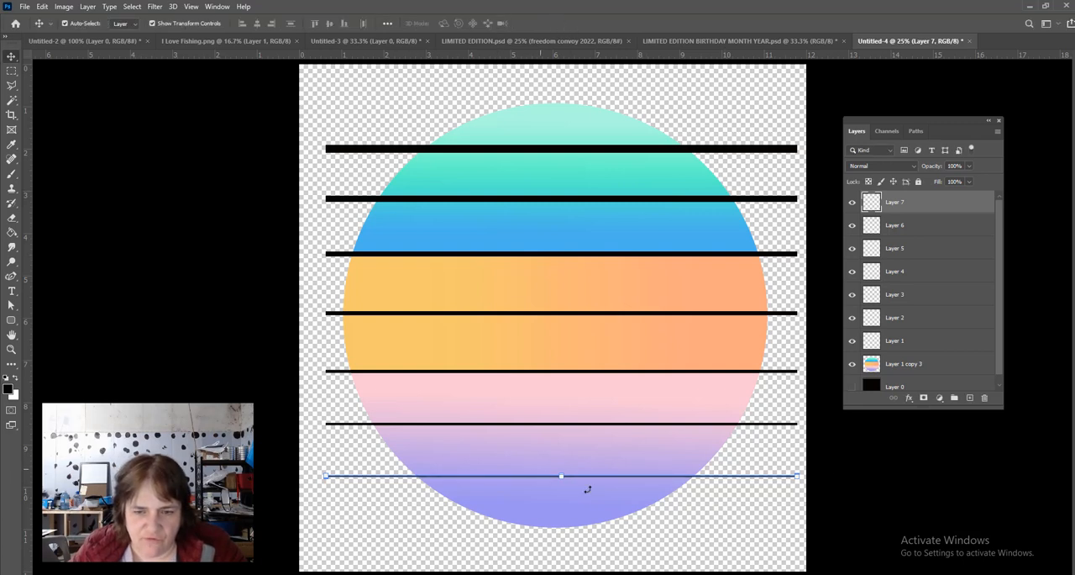
click(794, 526)
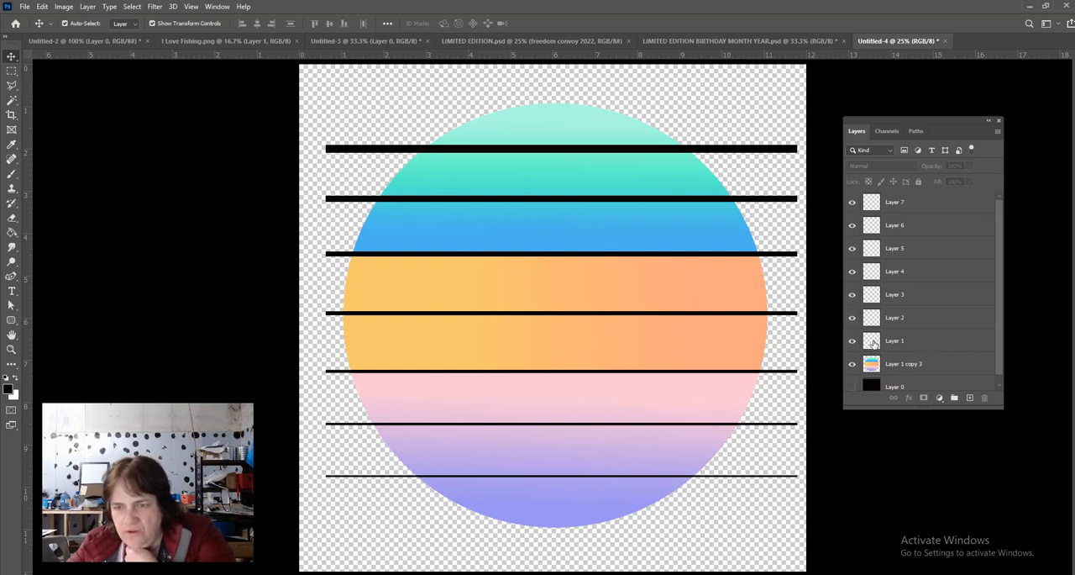
- Merge the seven bar layers, Layer 1 through Layer 7, into a single layer above the striped circle
click(941, 344)
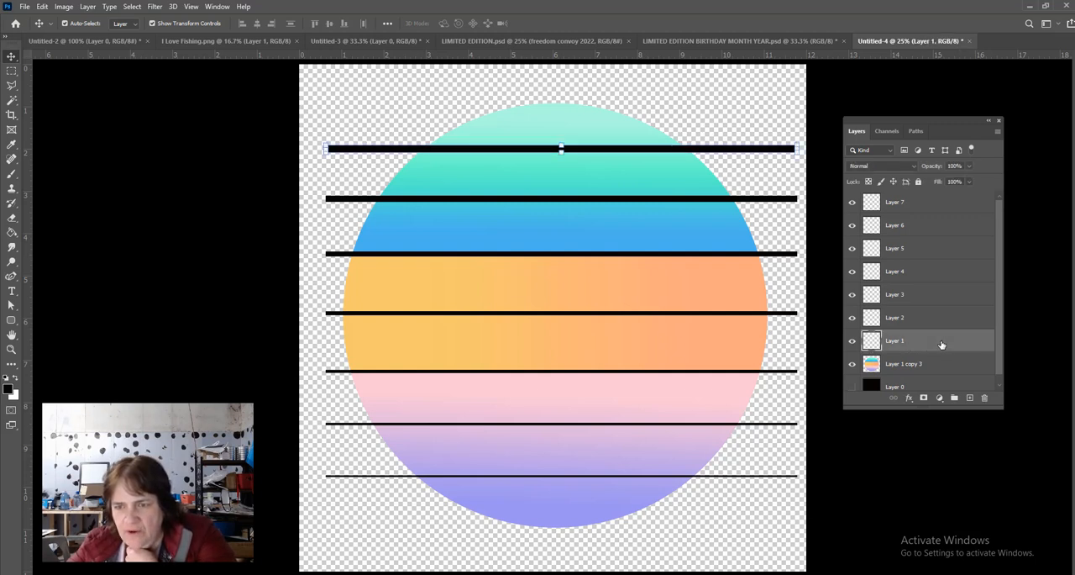
shift+click(930, 205)
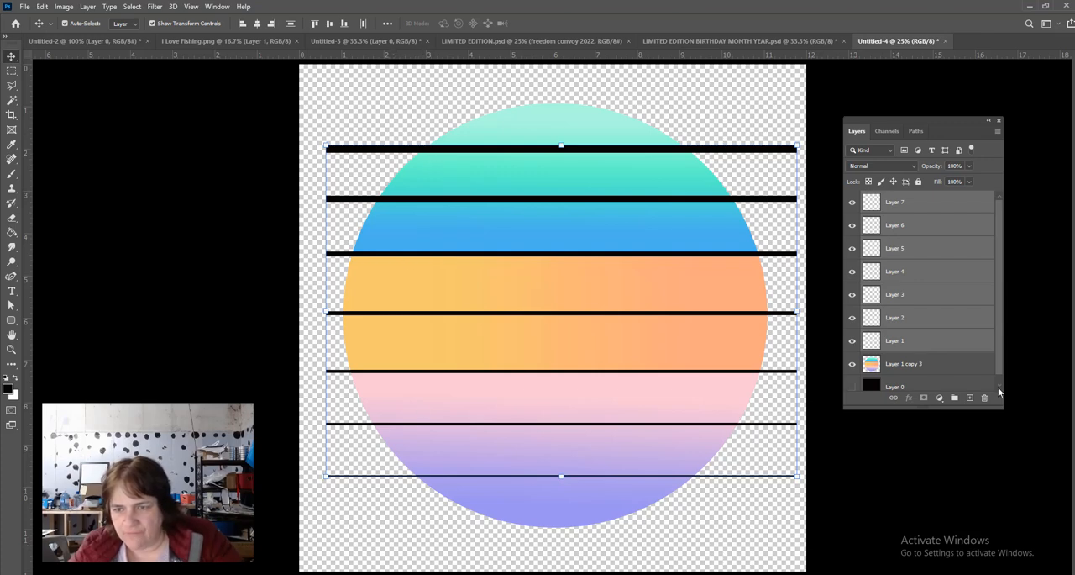
right_click(926, 277)
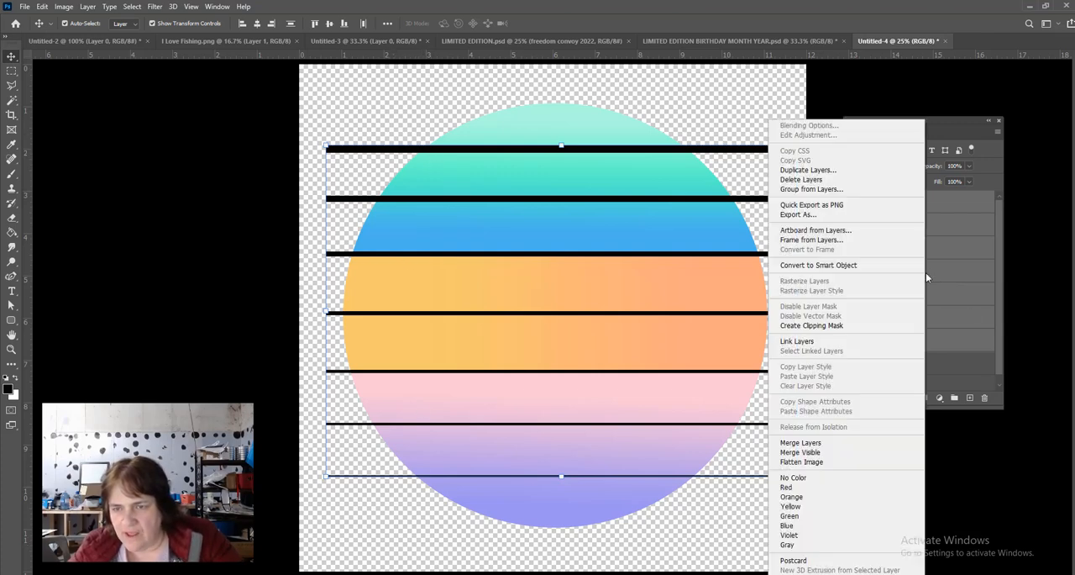
click(834, 448)
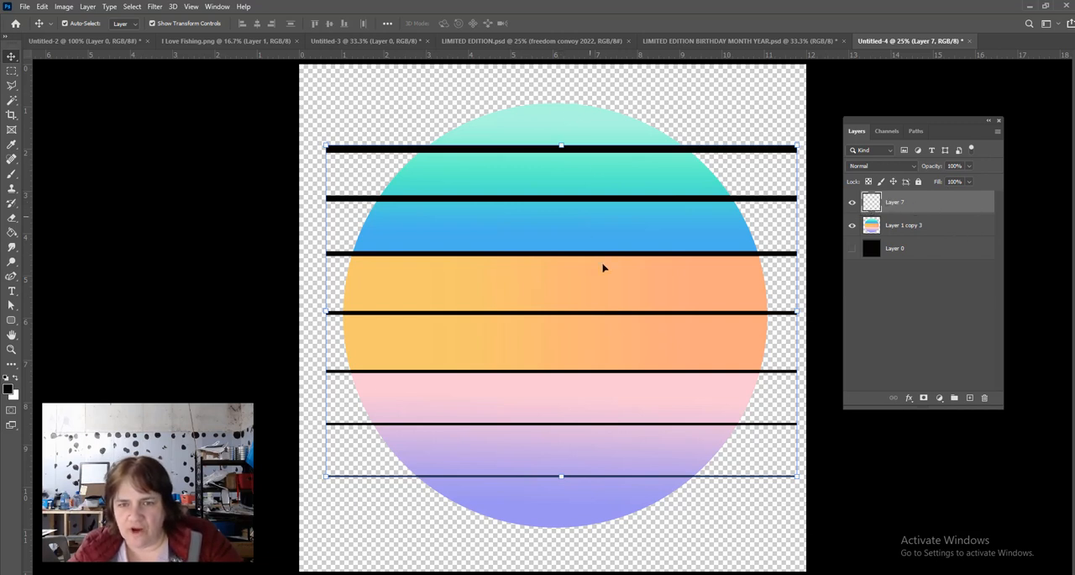
click(684, 101)
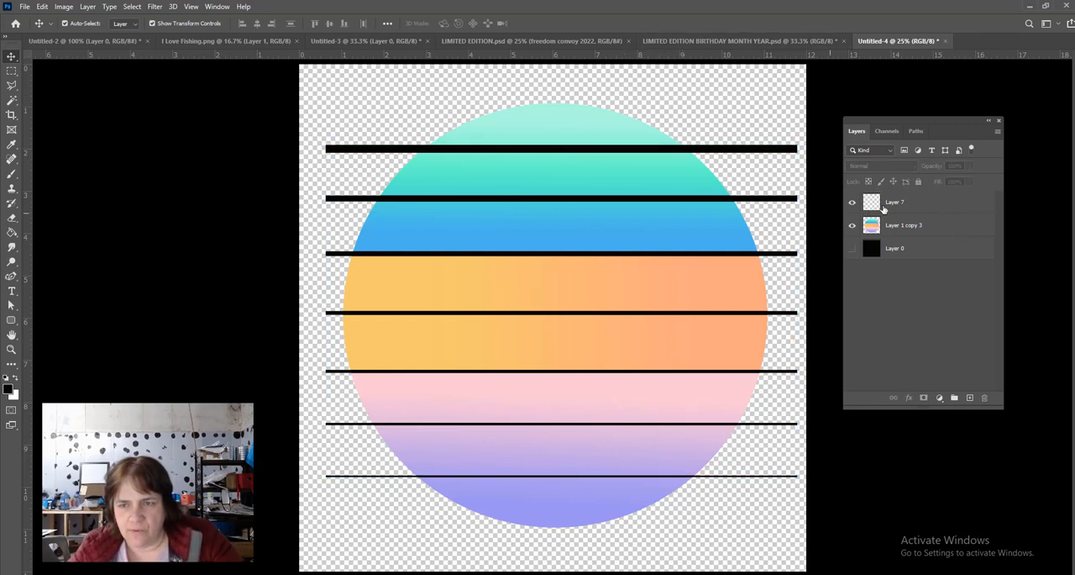
- Apply a Gaussian Blur with a radius of 37.4 pixels to the merged bars layer
click(941, 205)
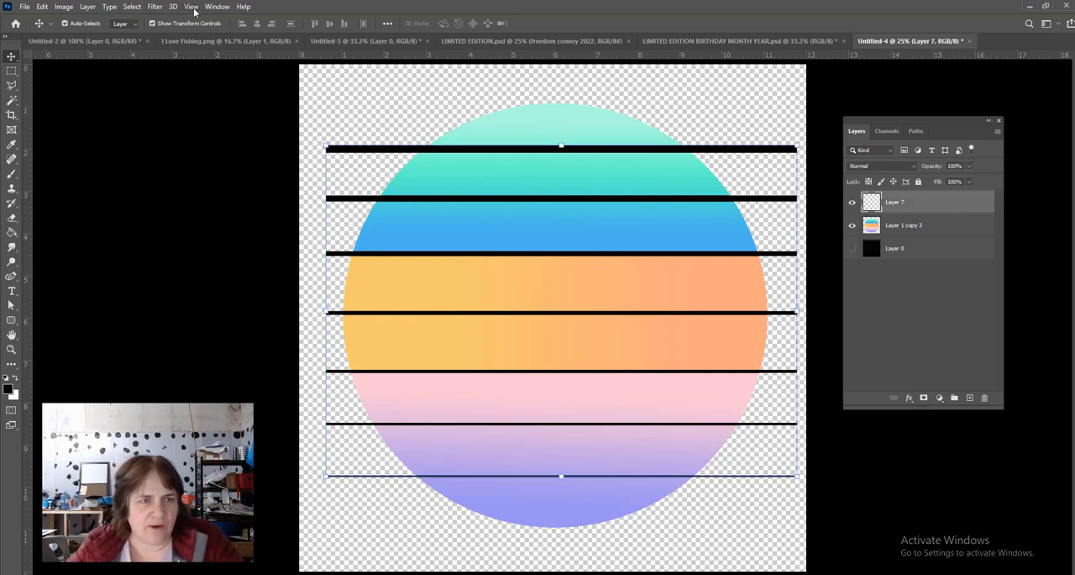
click(155, 7)
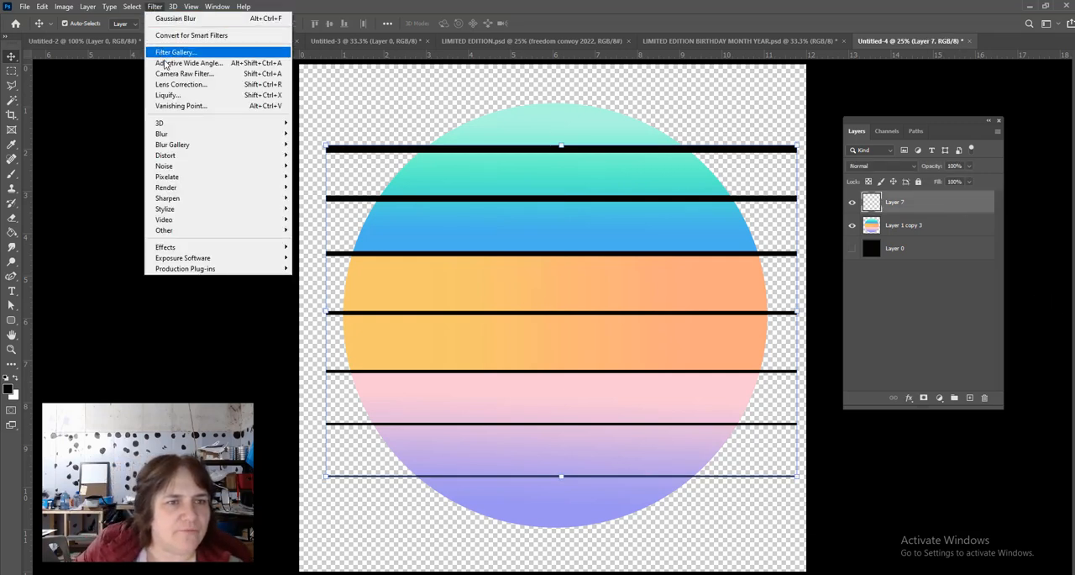
mouse_move(172, 136)
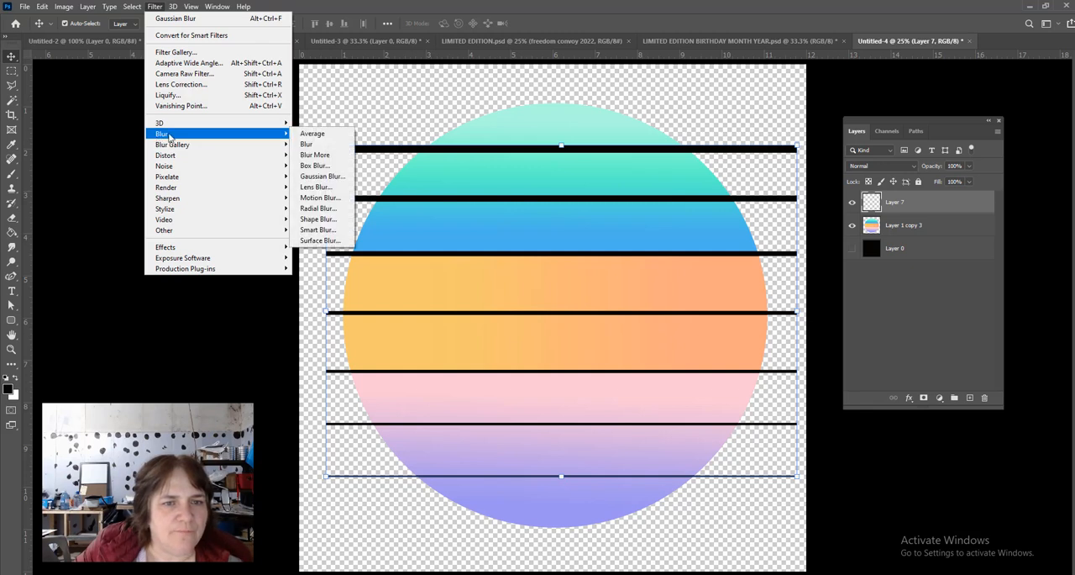
click(326, 177)
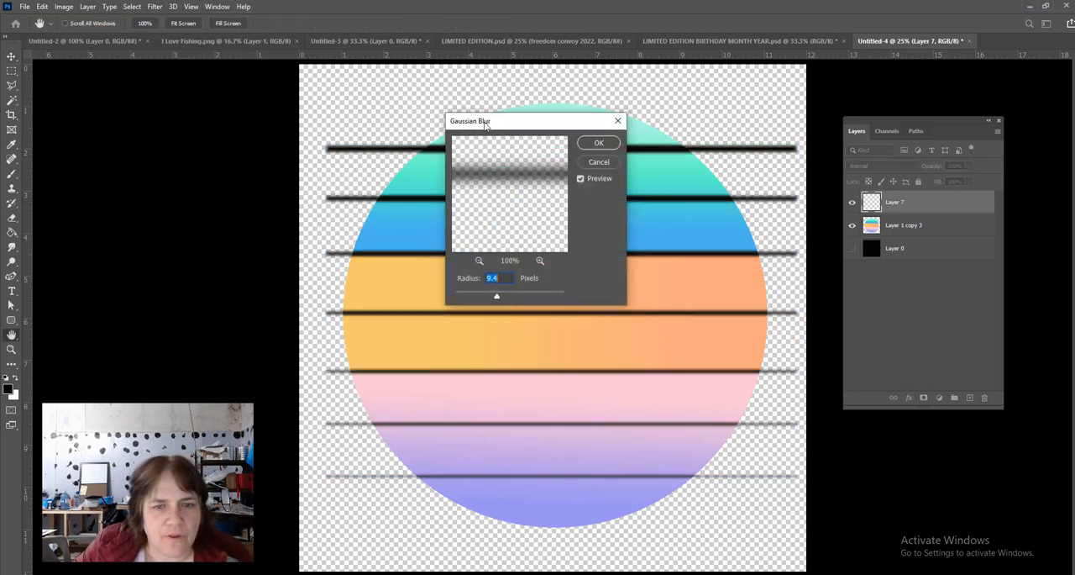
drag(635, 103, 885, 325)
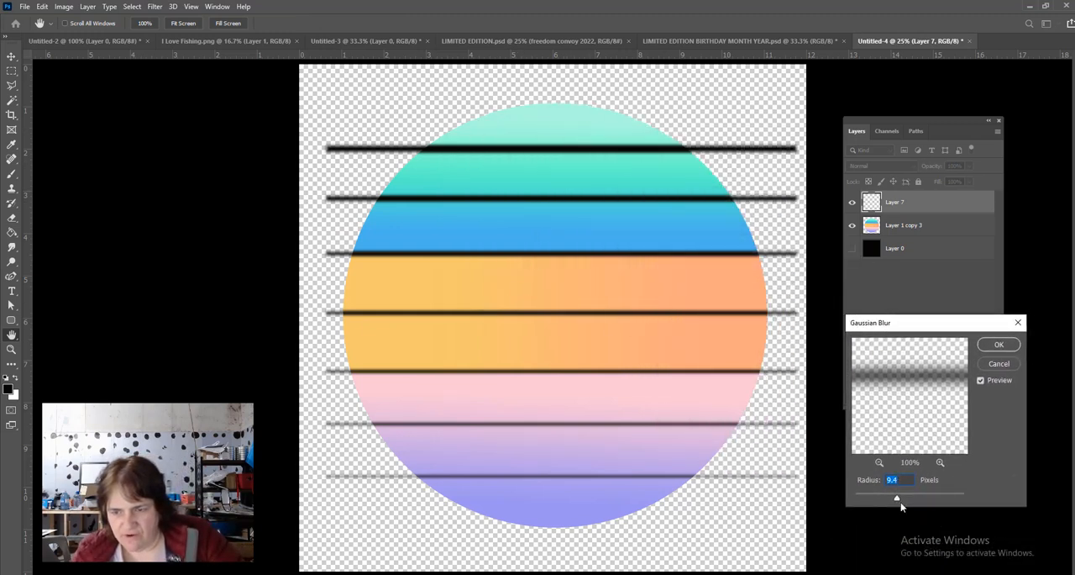
mouse_move(896, 501)
mouse_down()
mouse_move(866, 500)
mouse_move(935, 497)
mouse_move(908, 502)
mouse_move(918, 501)
mouse_up()
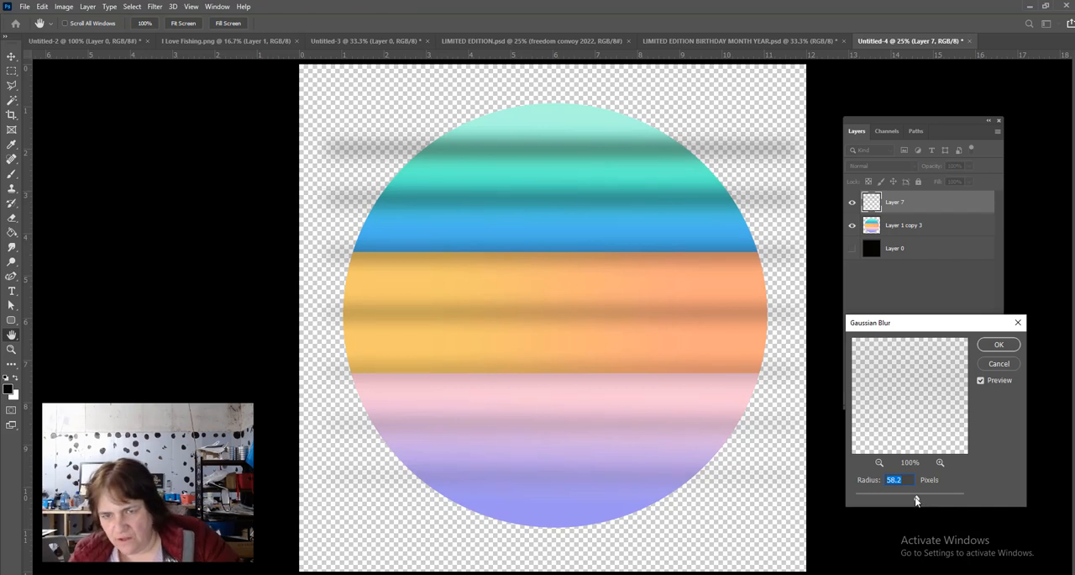
drag(916, 500, 914, 501)
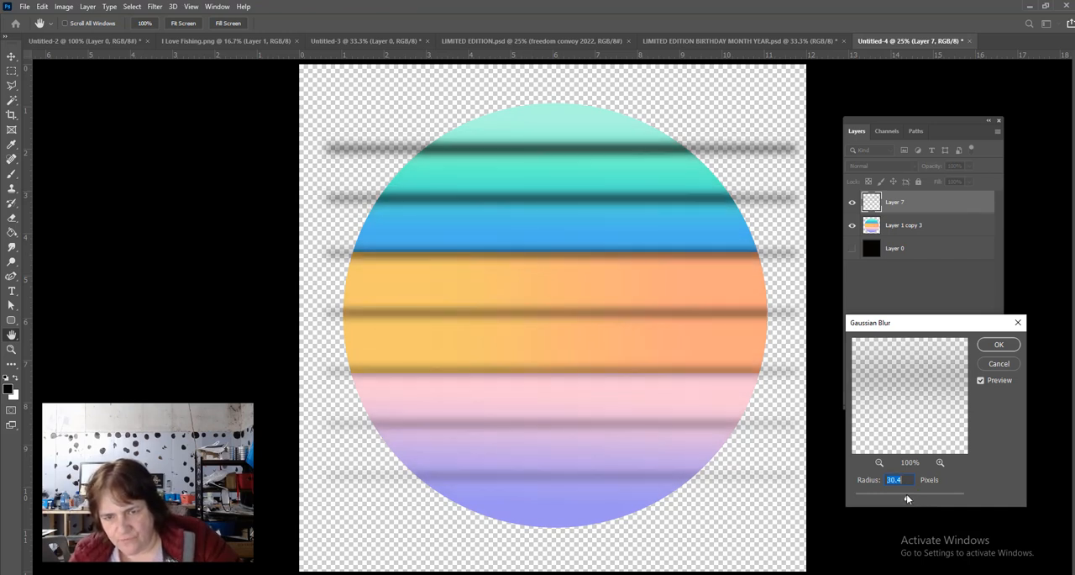
drag(906, 496, 904, 498)
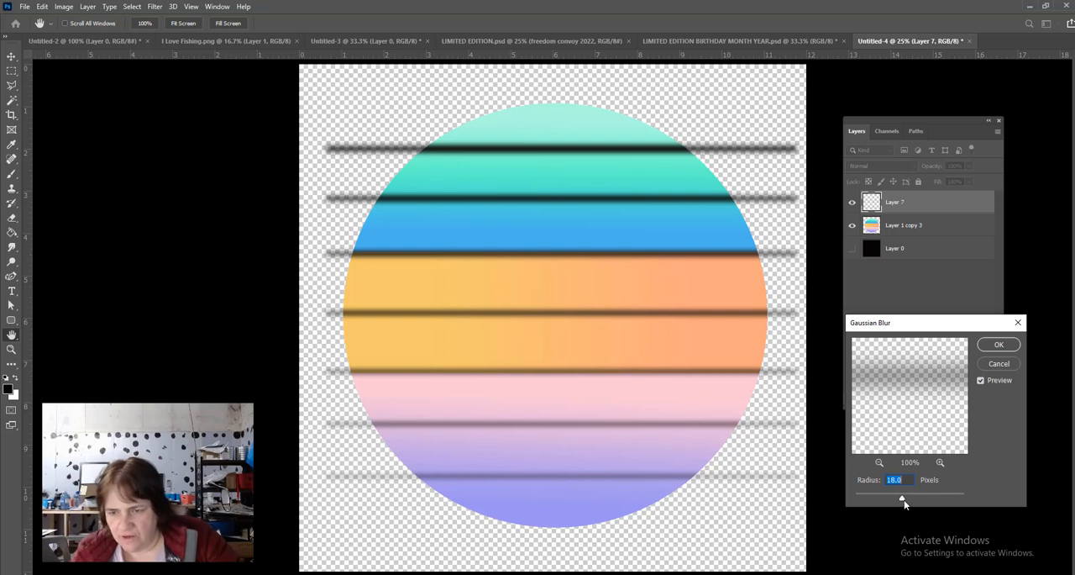
drag(903, 500, 911, 498)
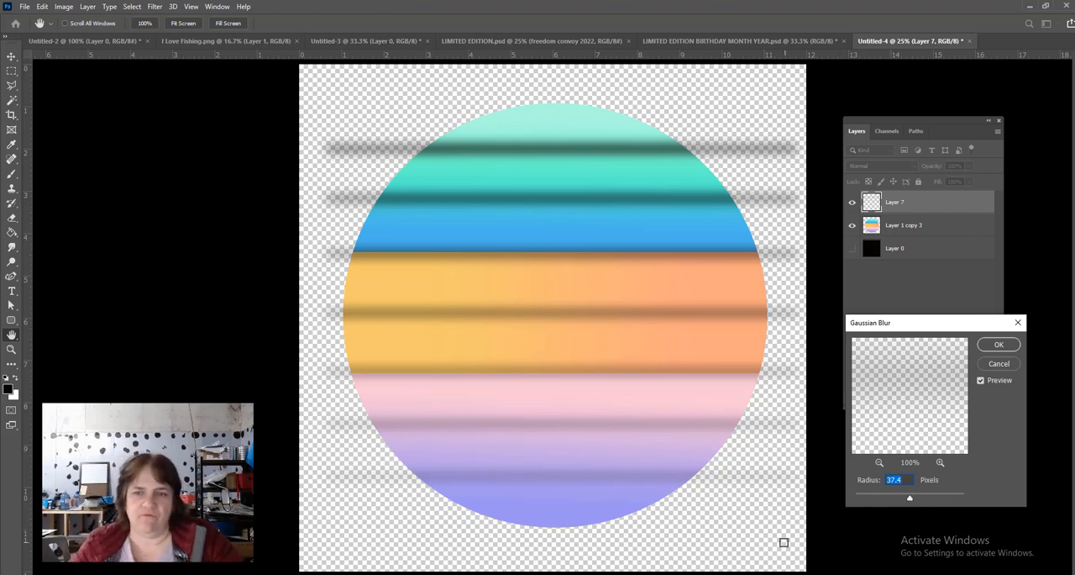
click(998, 344)
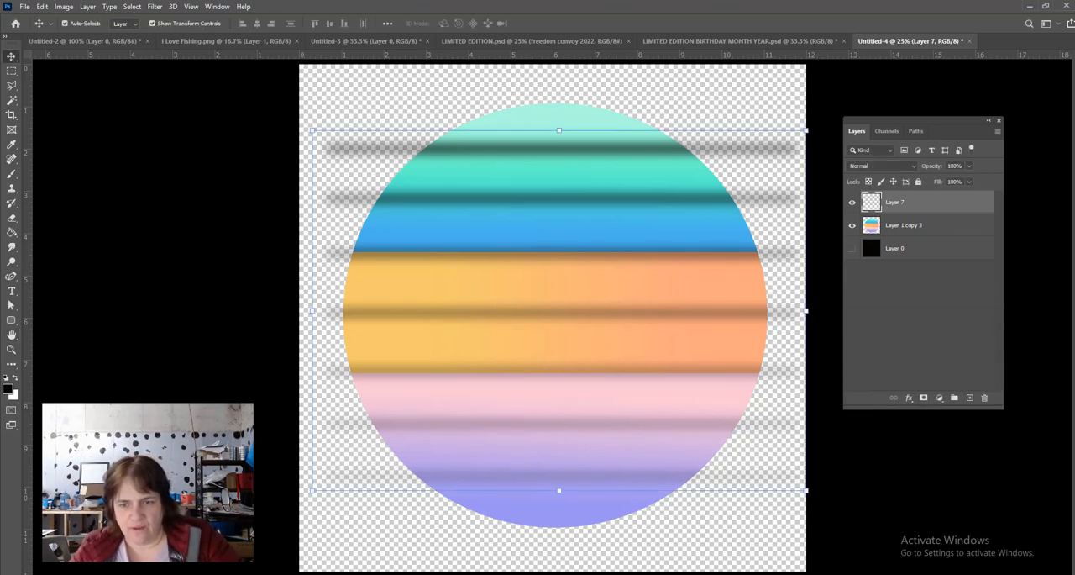
click(858, 486)
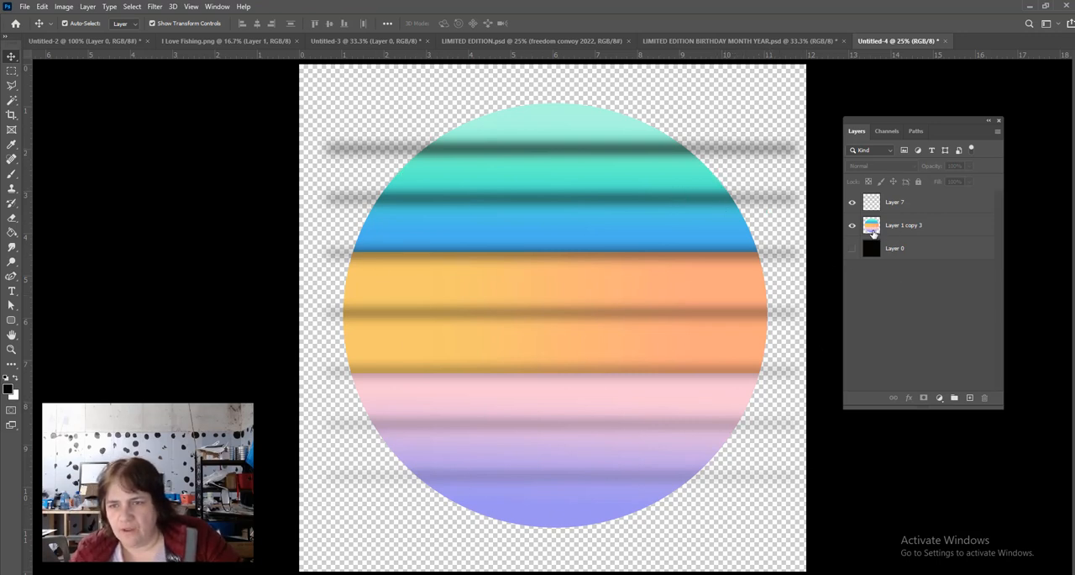
- Select the pixels of the striped circle layer, Layer 1 copy 3, as a round selection
click(935, 231)
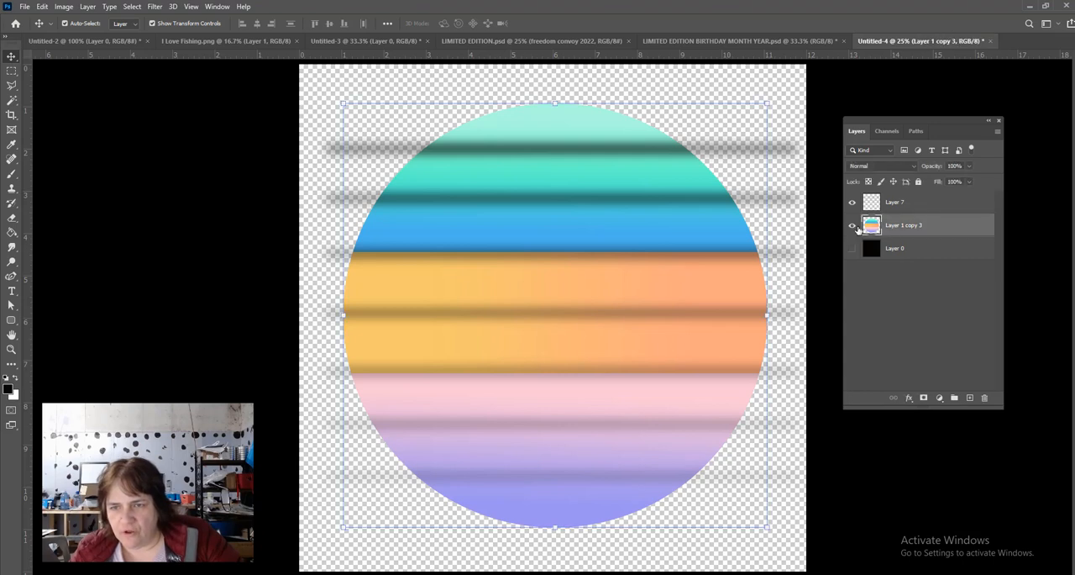
click(853, 226)
click(853, 226)
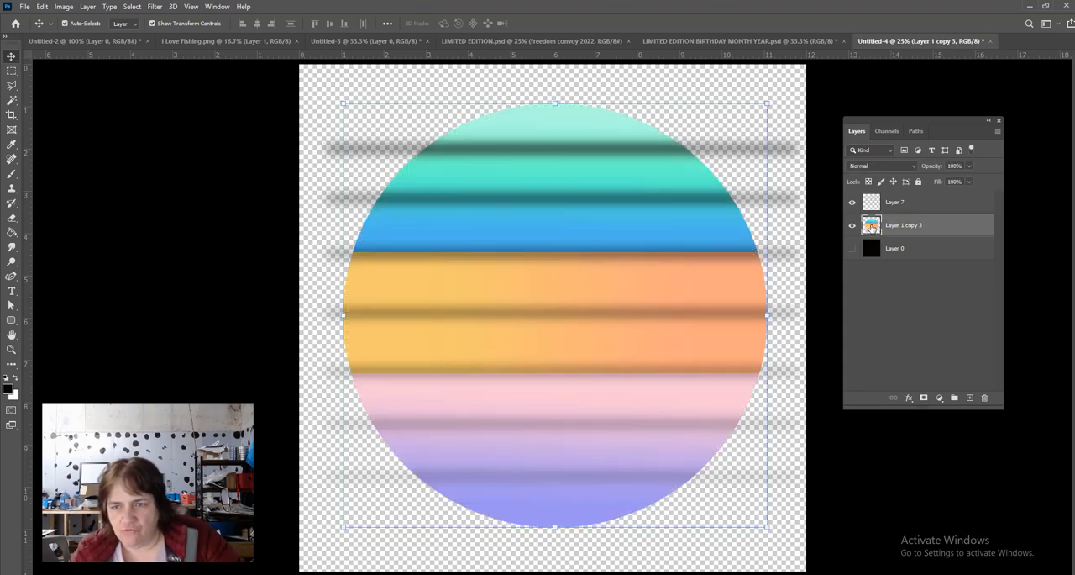
right_click(872, 227)
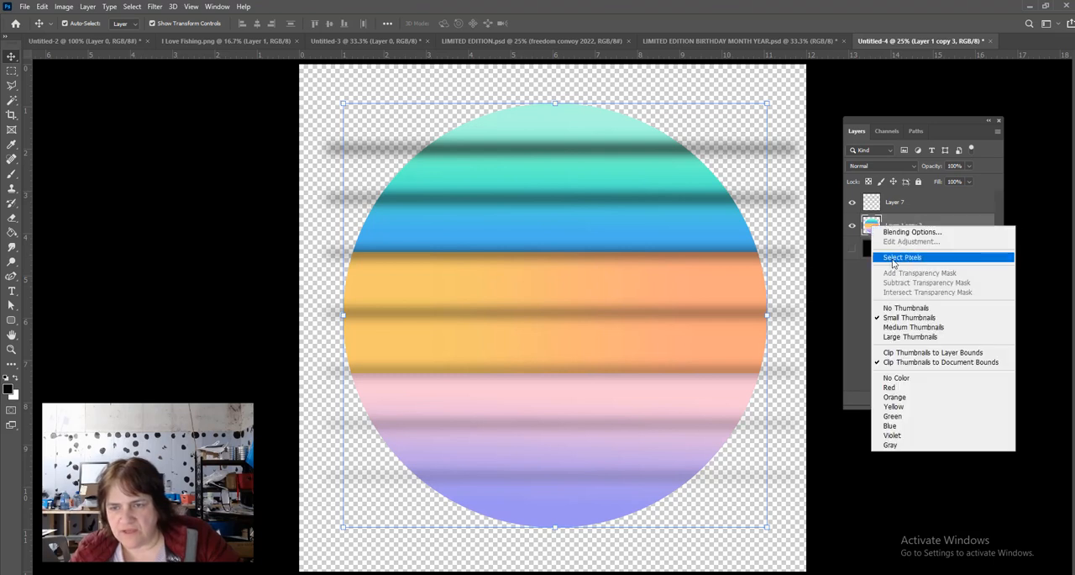
click(893, 259)
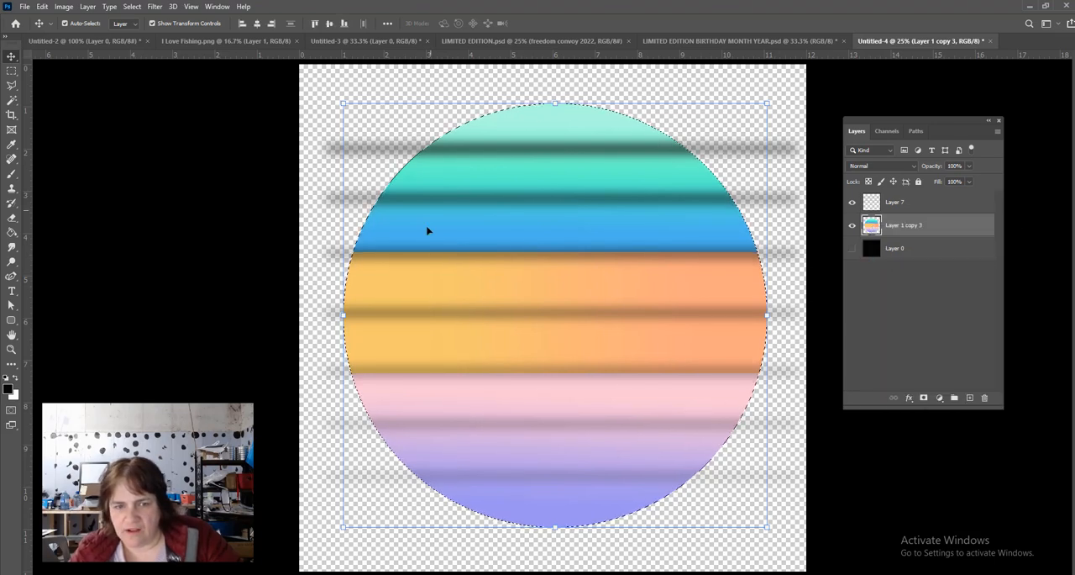
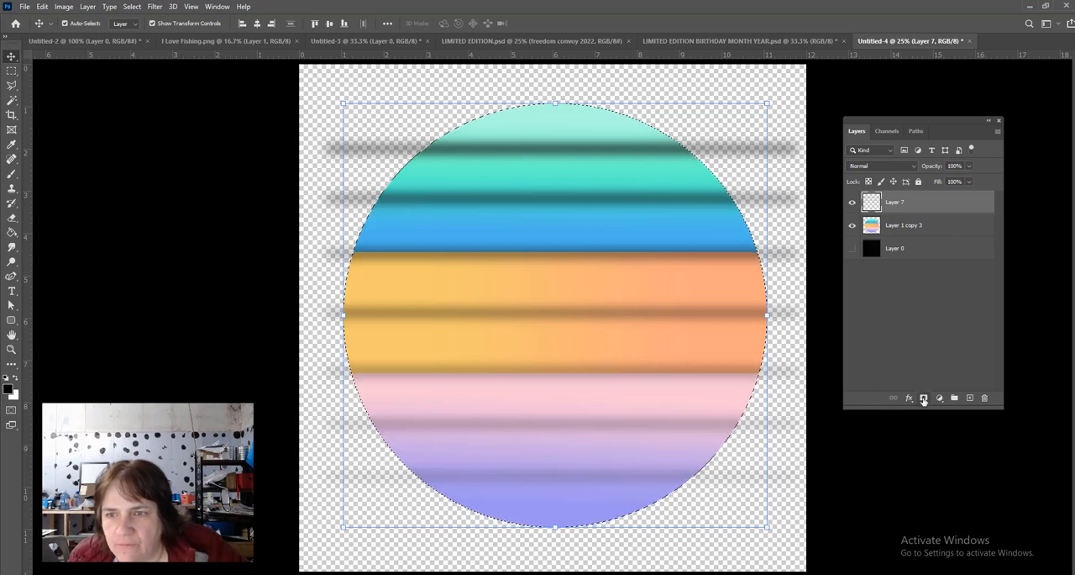
- Trim the blurred bars on Layer 7 to the round selection with an applied layer mask, and merge them down into Layer 1 copy 3
click(924, 399)
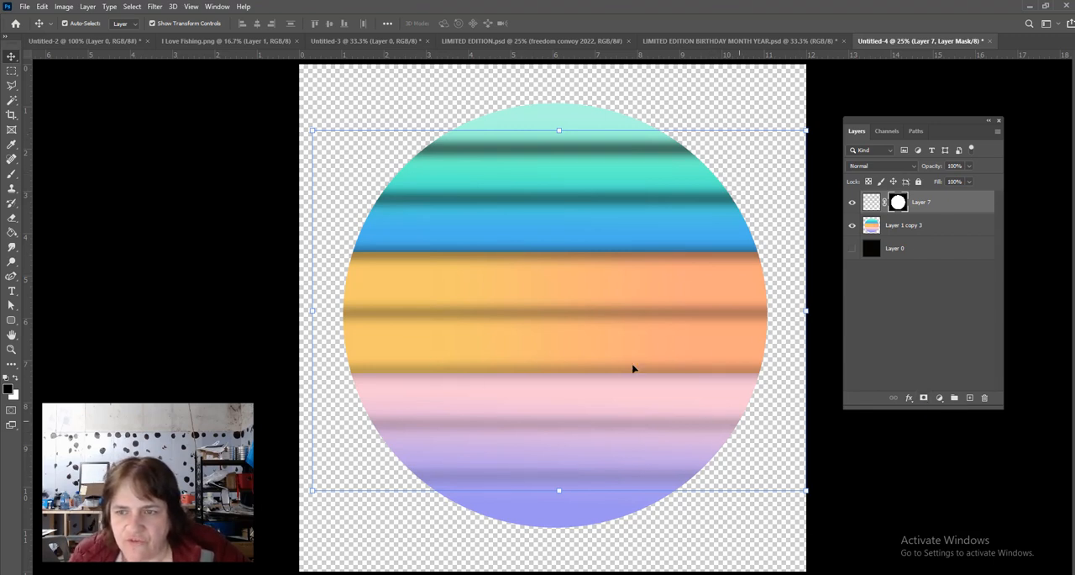
right_click(898, 205)
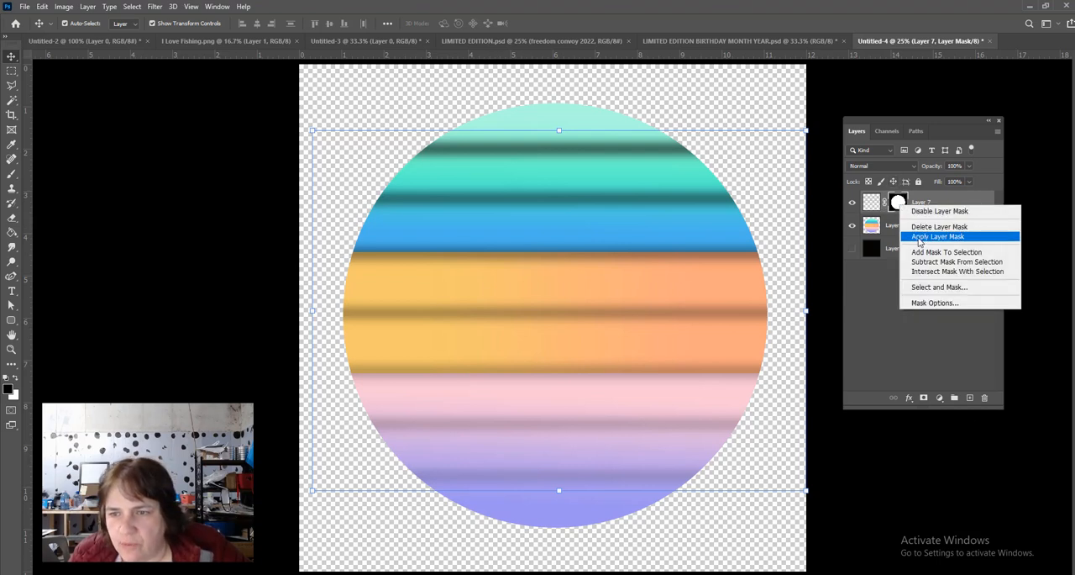
click(919, 237)
click(912, 331)
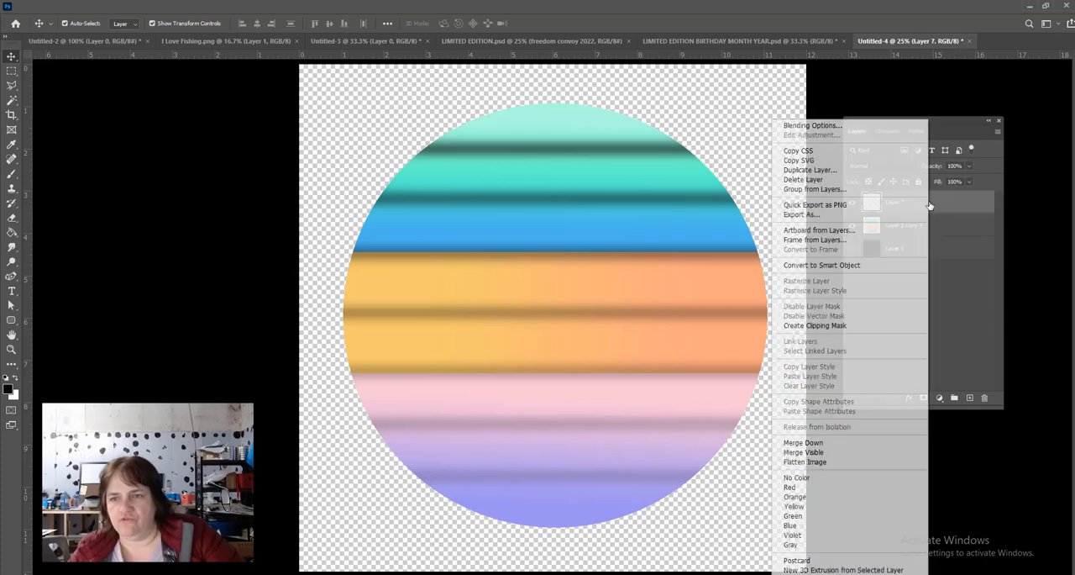
right_click(927, 204)
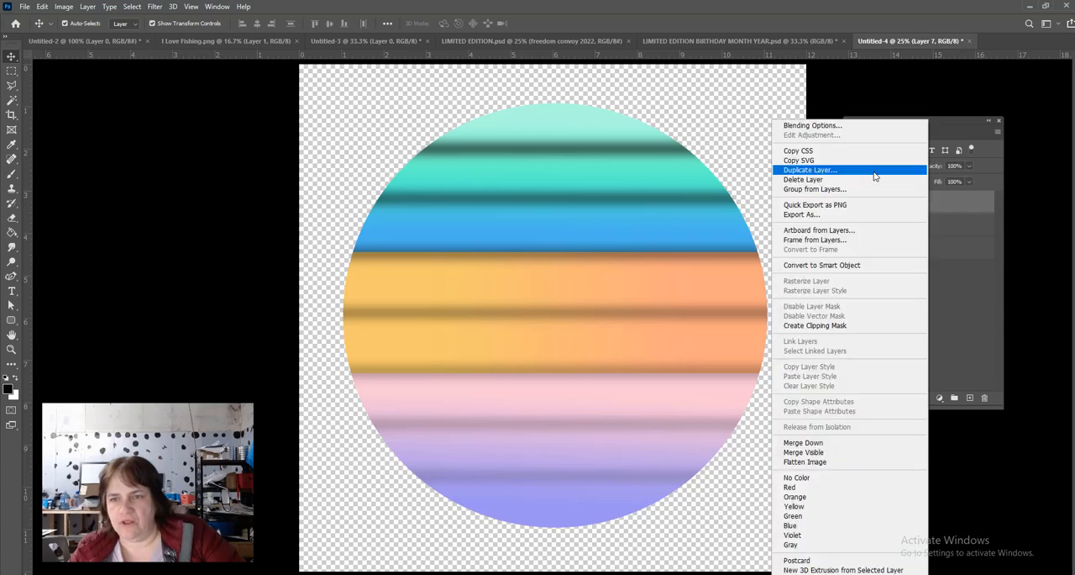
click(849, 445)
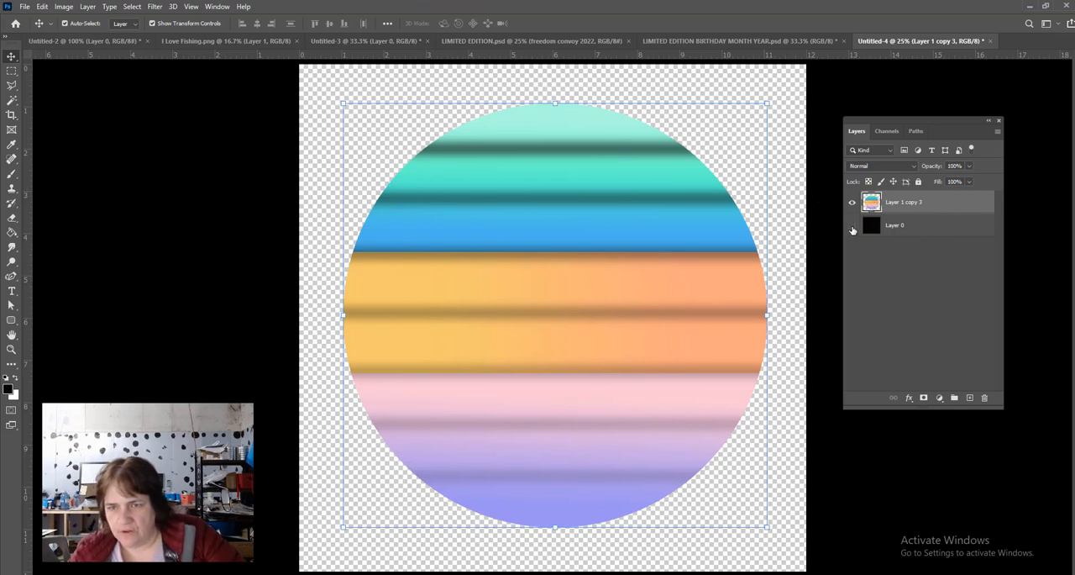
- Compare the merged striped circle with and without the black Layer 0 behind it
click(852, 226)
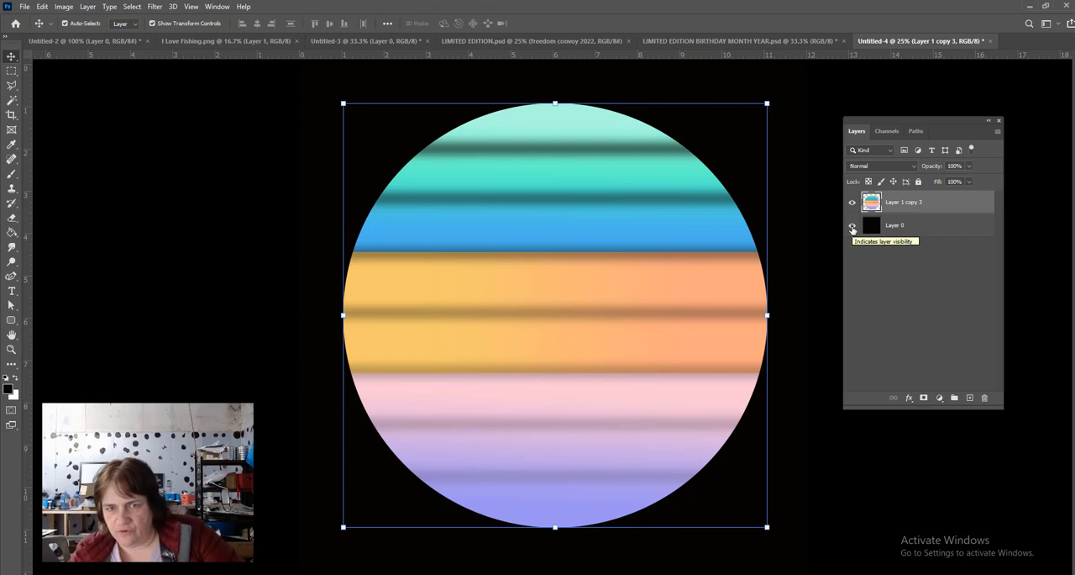
click(852, 226)
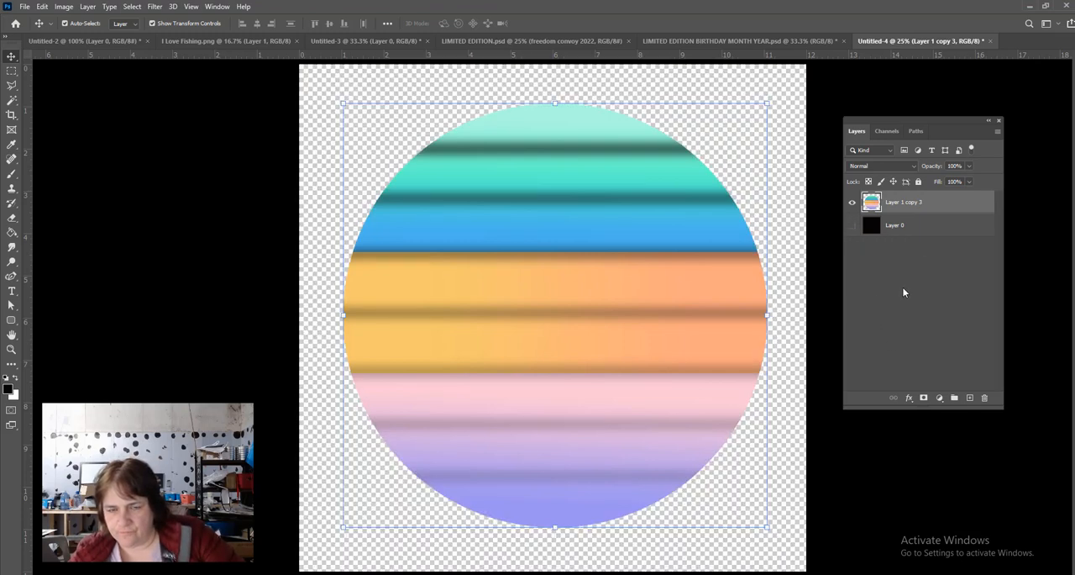
click(851, 227)
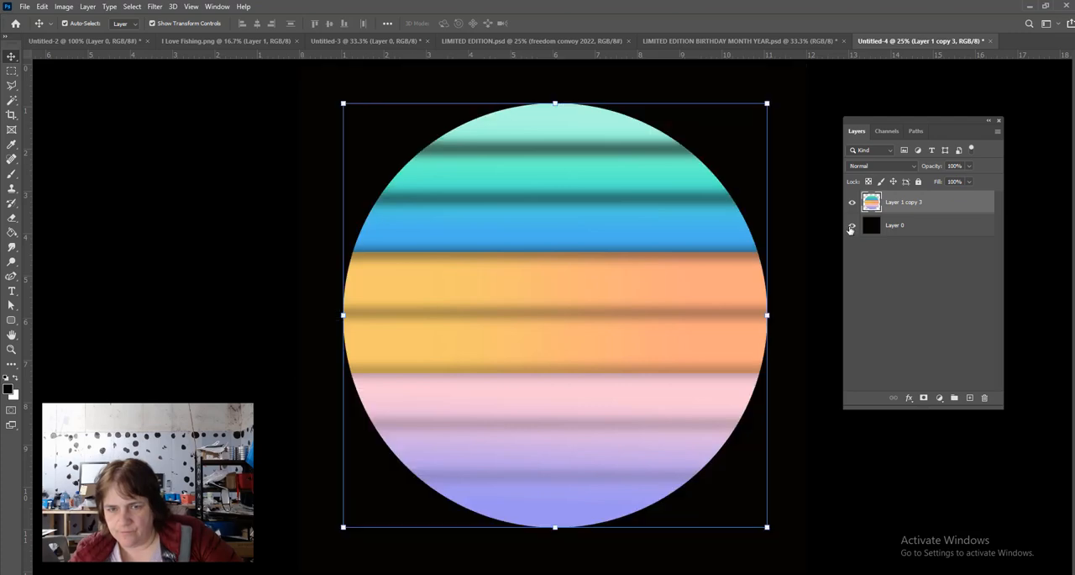
click(851, 227)
click(852, 227)
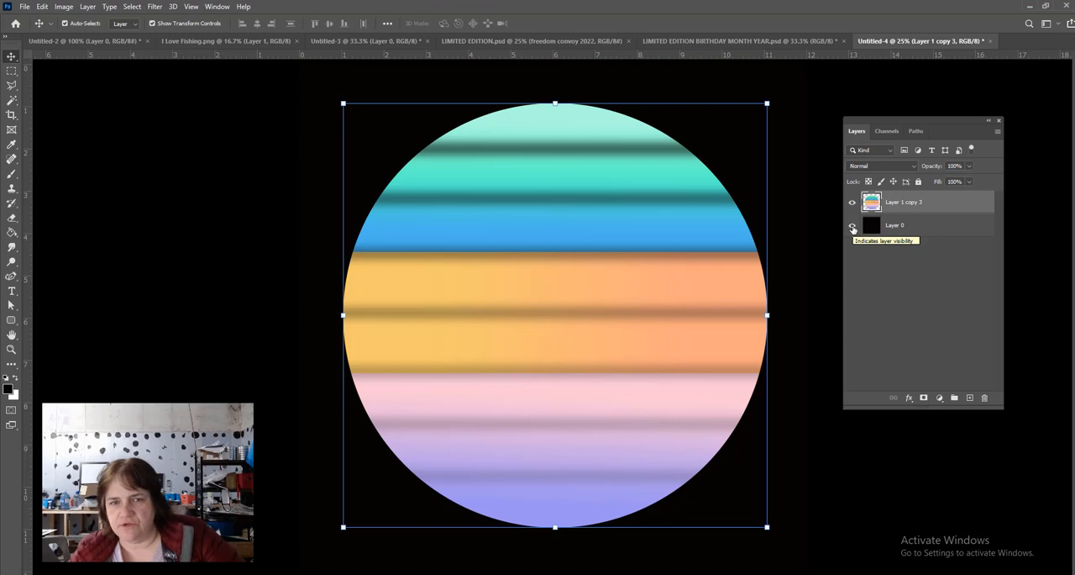
click(853, 228)
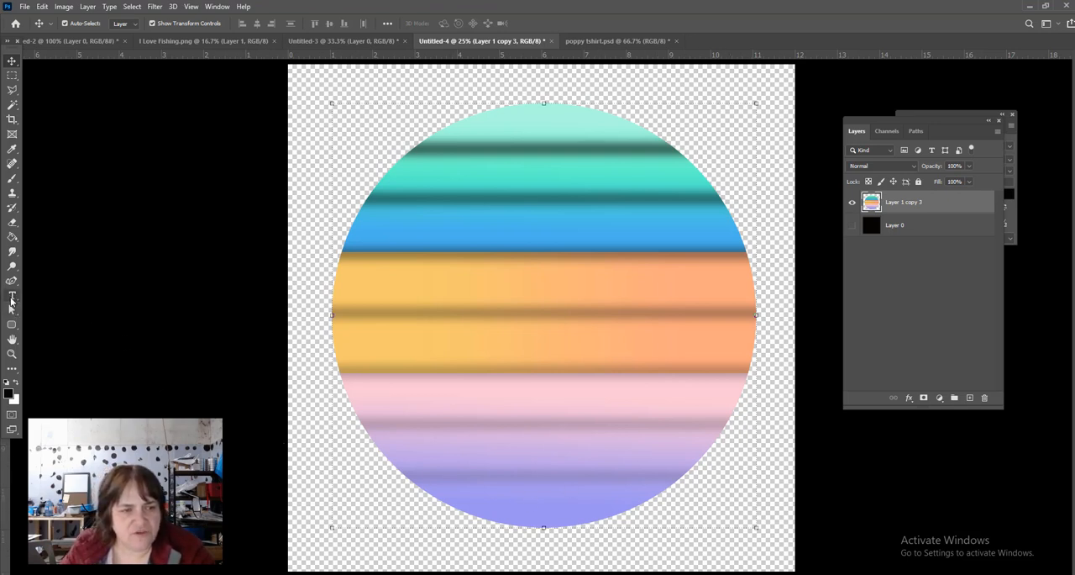
- Set the Type tool's text colour to near-white fefdfb and show the black Layer 0 background
click(11, 297)
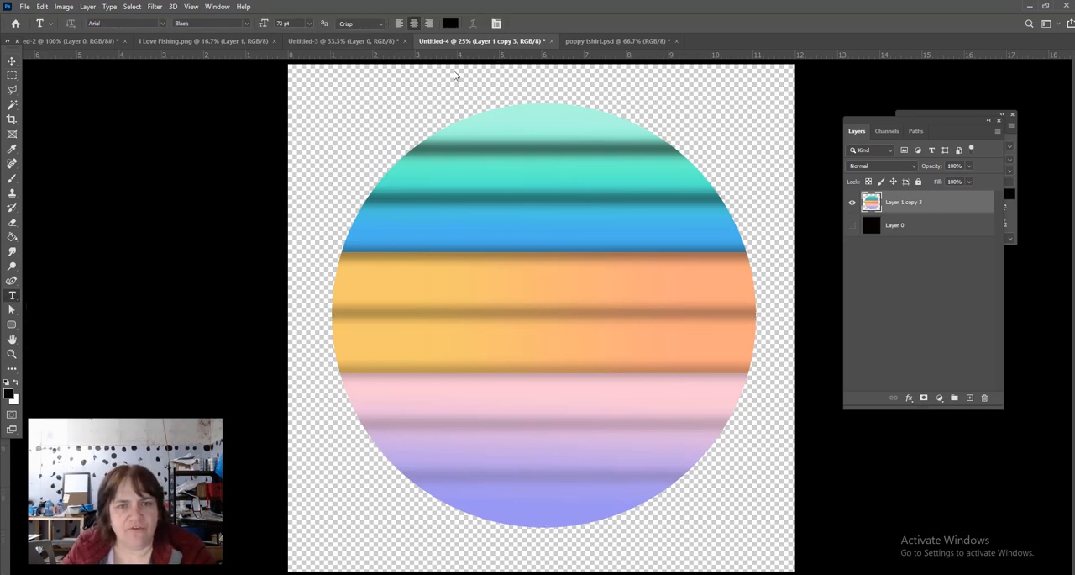
click(451, 24)
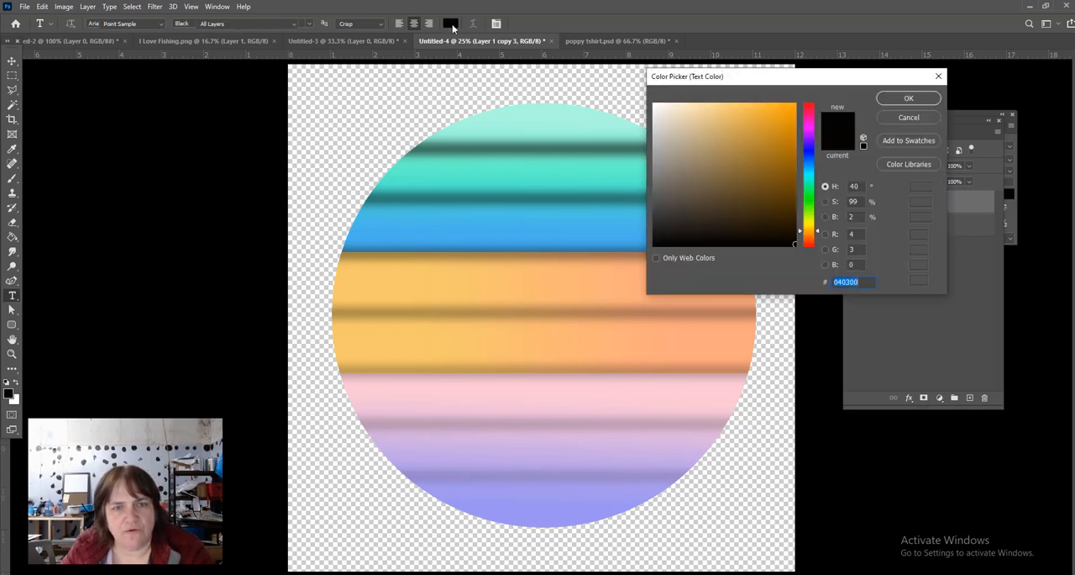
click(656, 108)
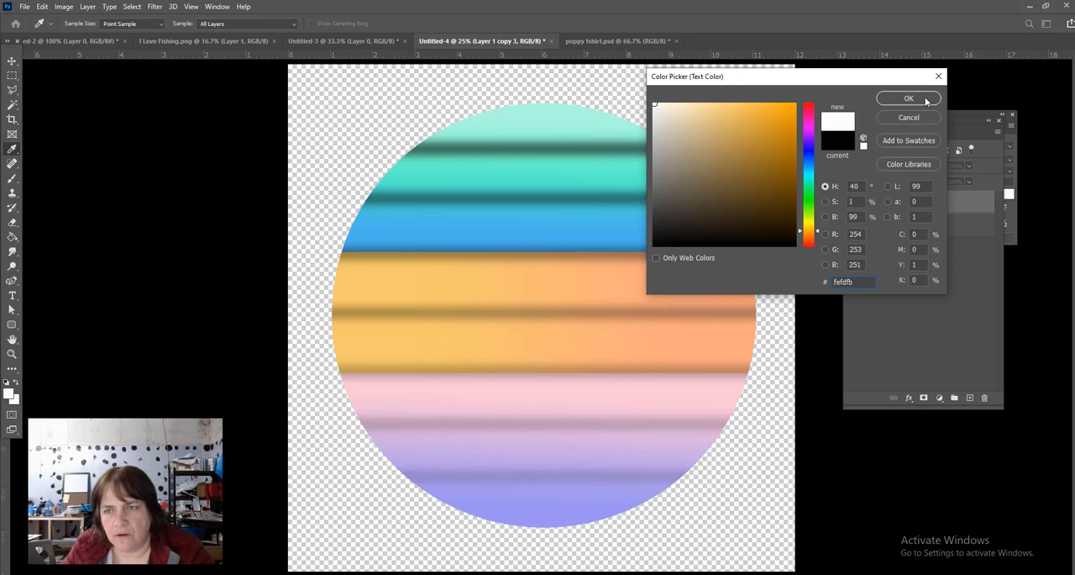
click(909, 98)
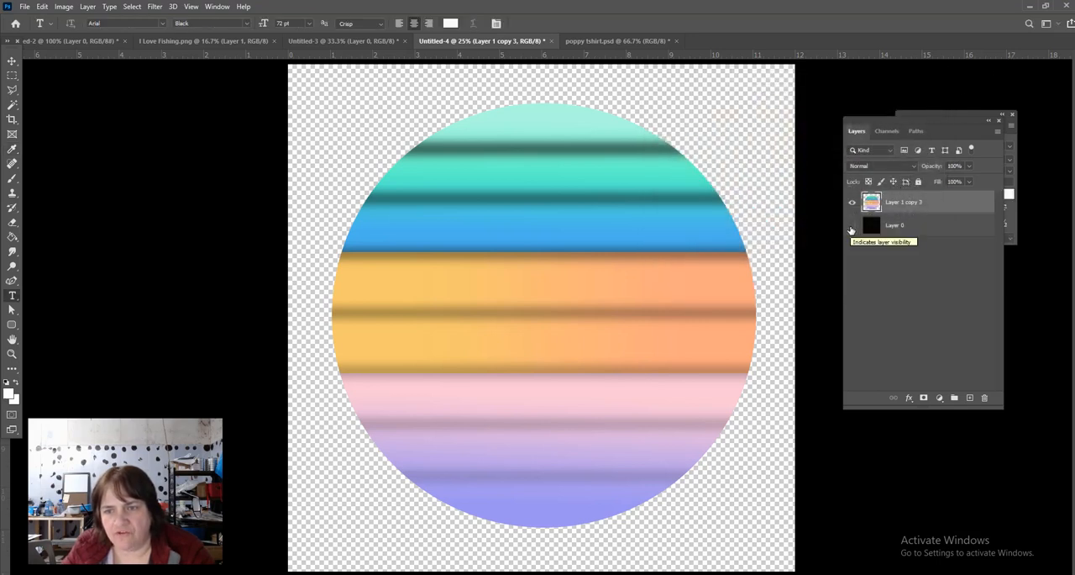
click(852, 225)
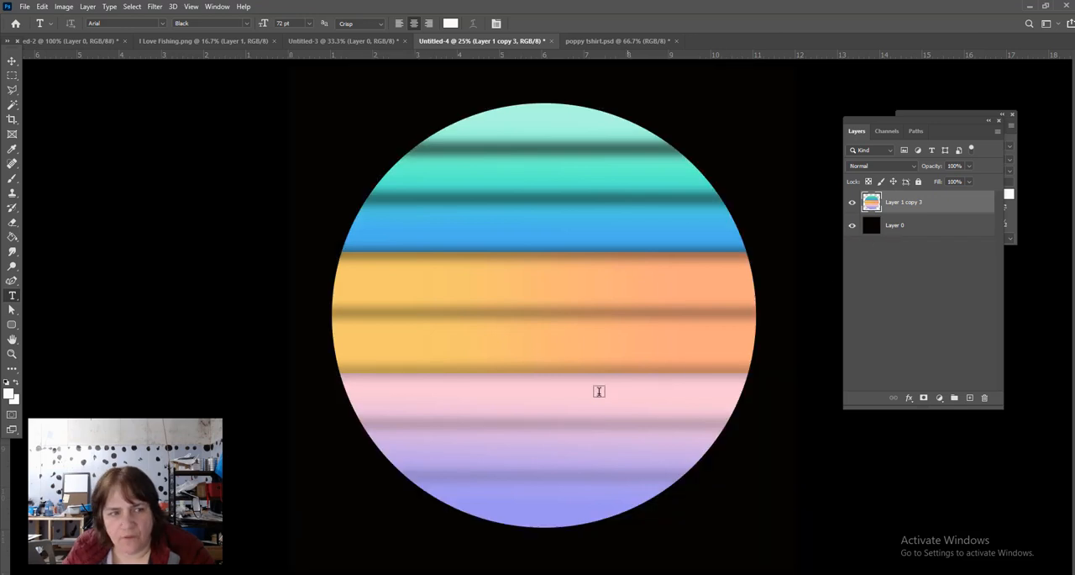
- Add the text LIMITED EDITION in 72 pt Arial Black and move it down across the lower part of the circle
click(540, 378)
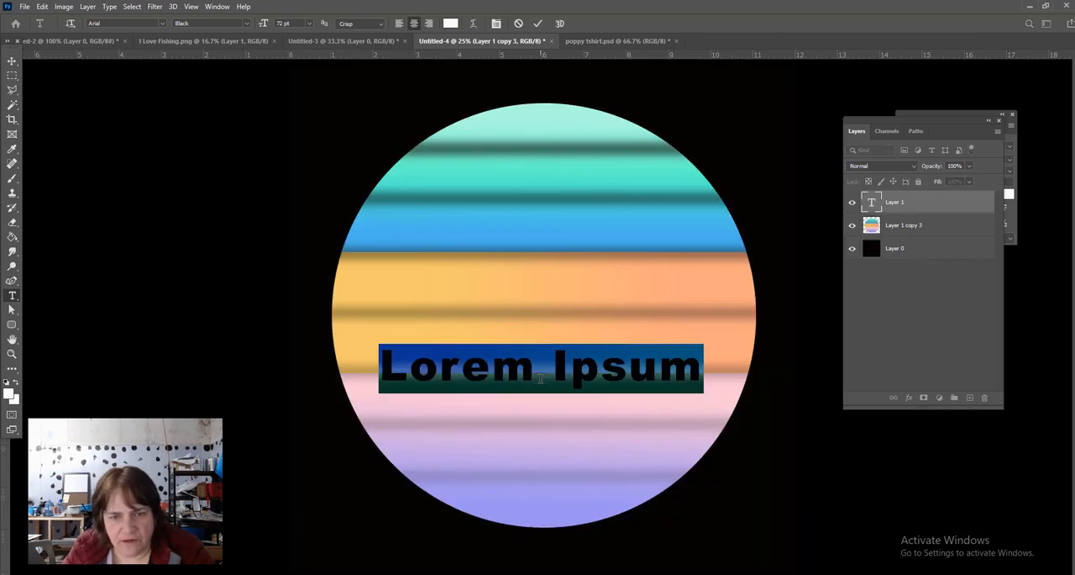
click(562, 308)
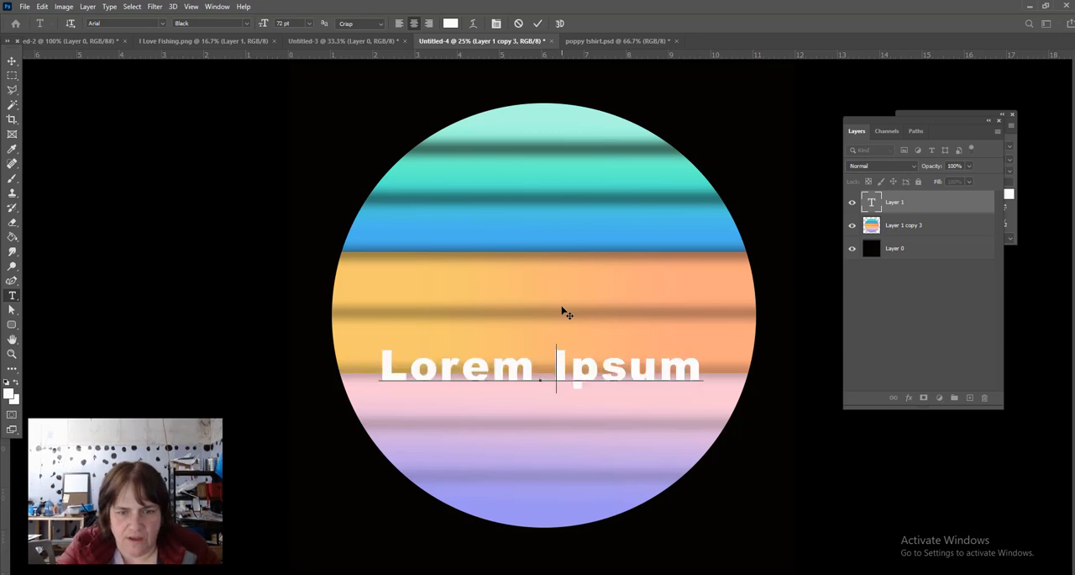
text(Li)
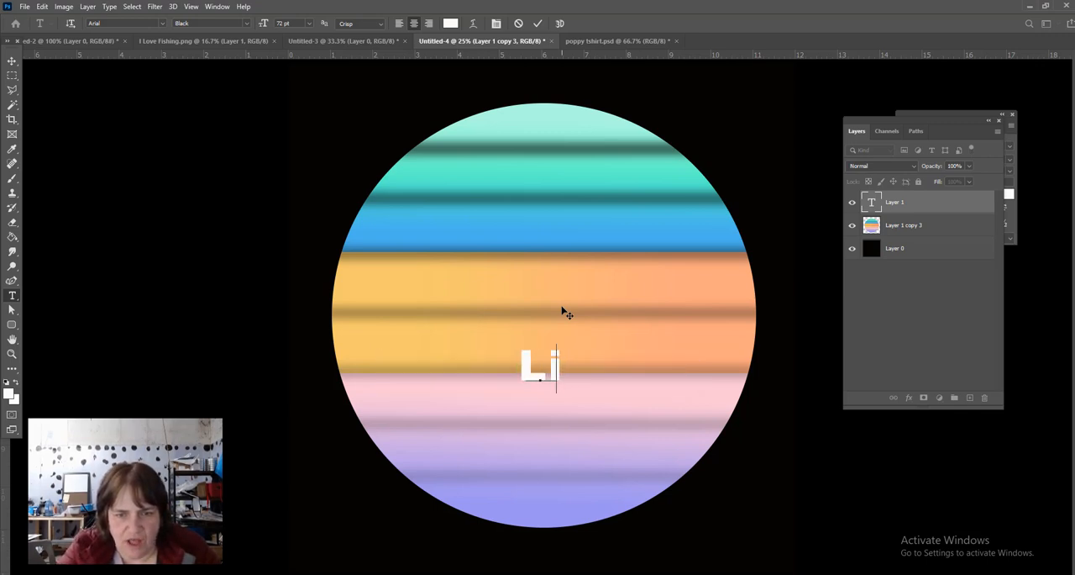
key(BackSpace)
text(IMITED)
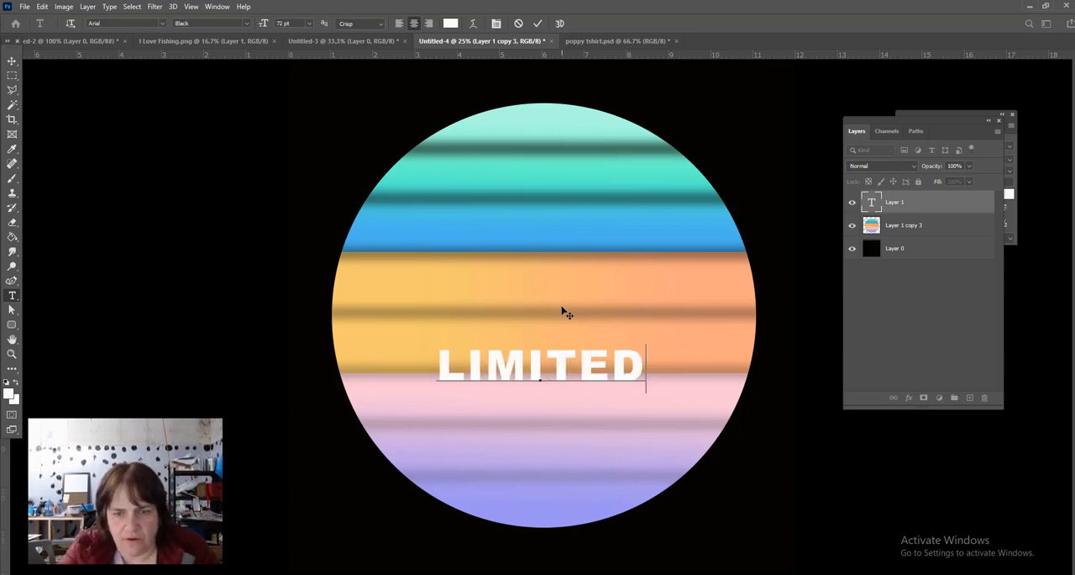
text( EDITION)
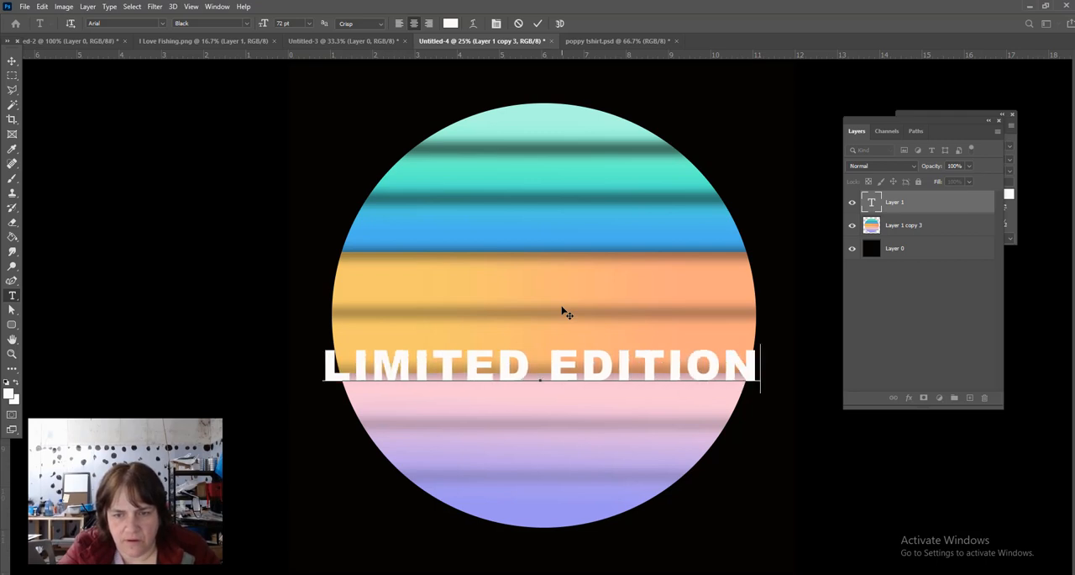
click(14, 64)
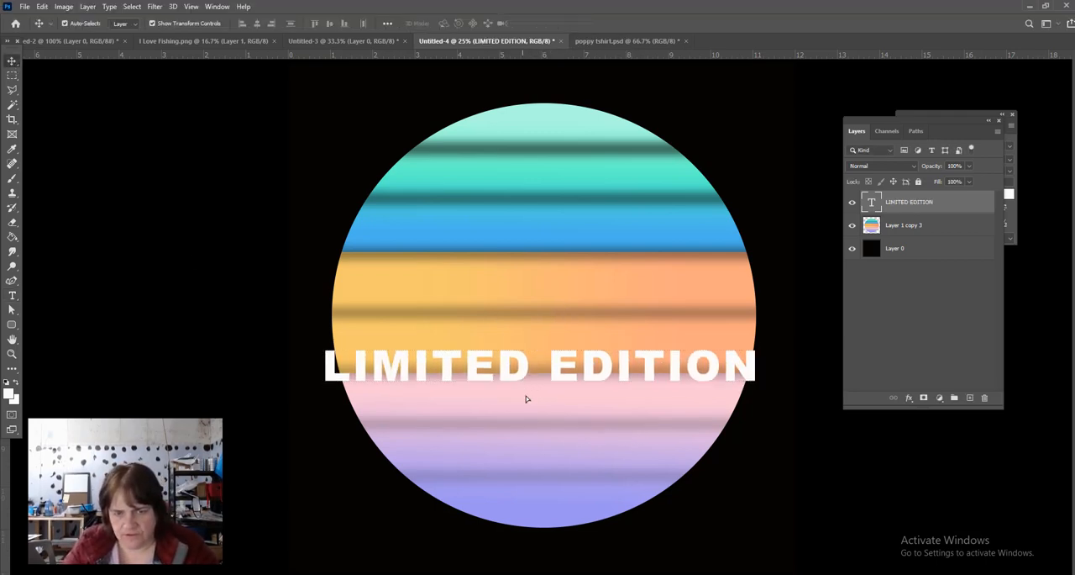
drag(526, 398, 524, 499)
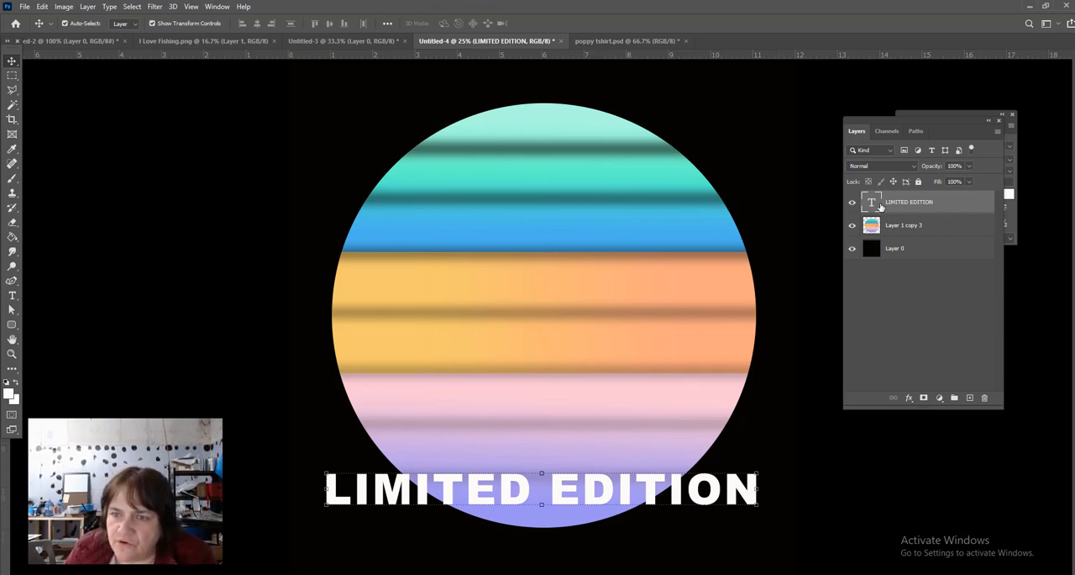
- Add a black outside Stroke effect to the LIMITED EDITION text layer, keeping the text in view
double_click(962, 206)
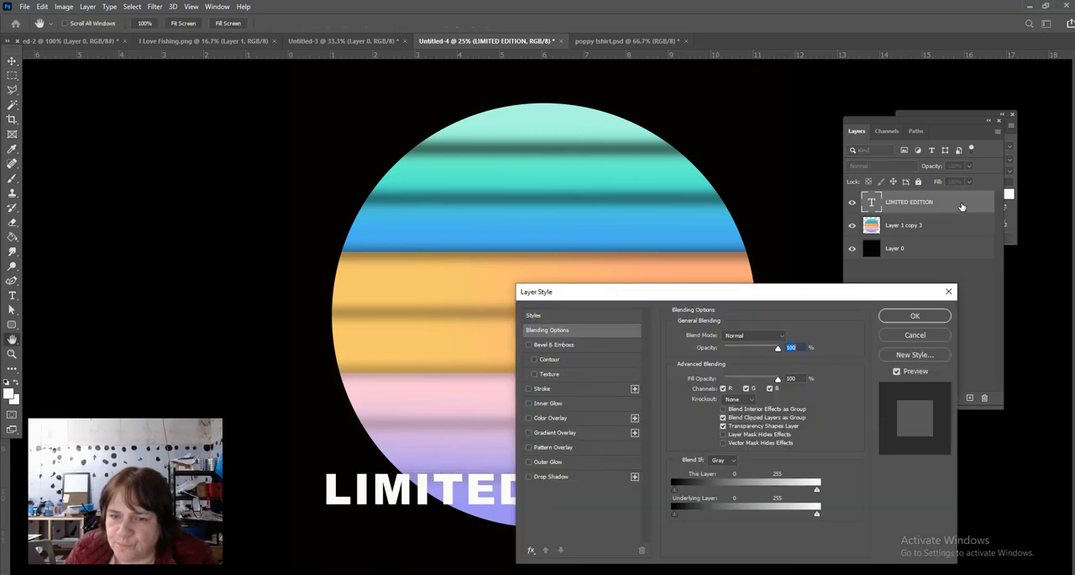
click(529, 389)
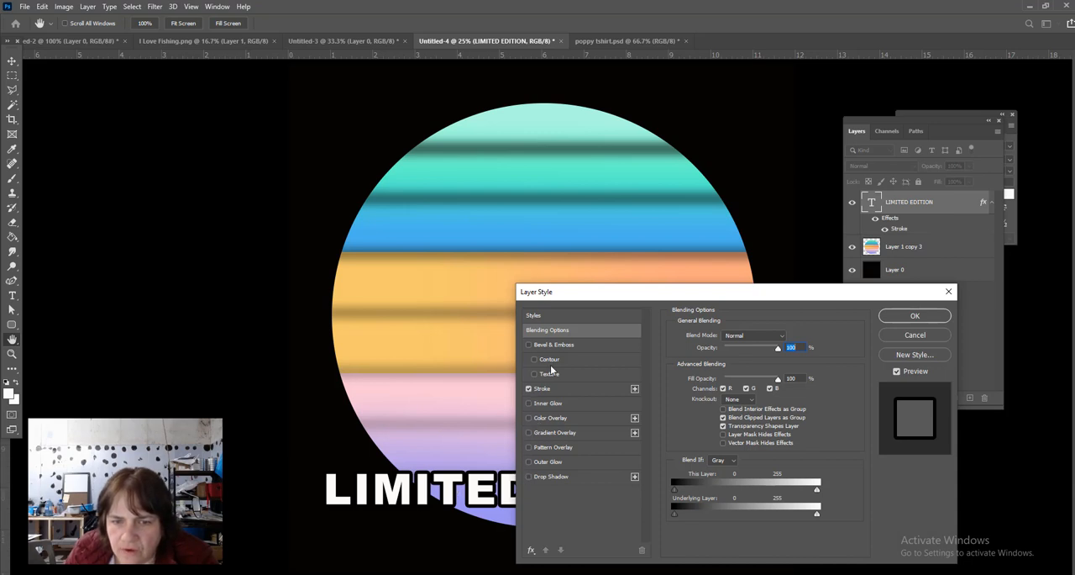
click(550, 389)
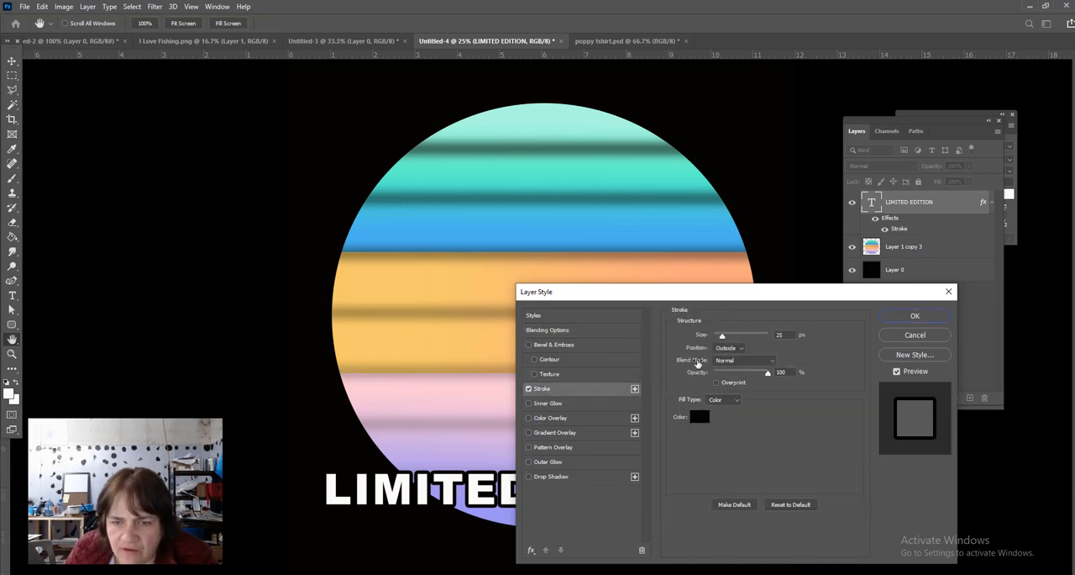
drag(683, 293, 862, 121)
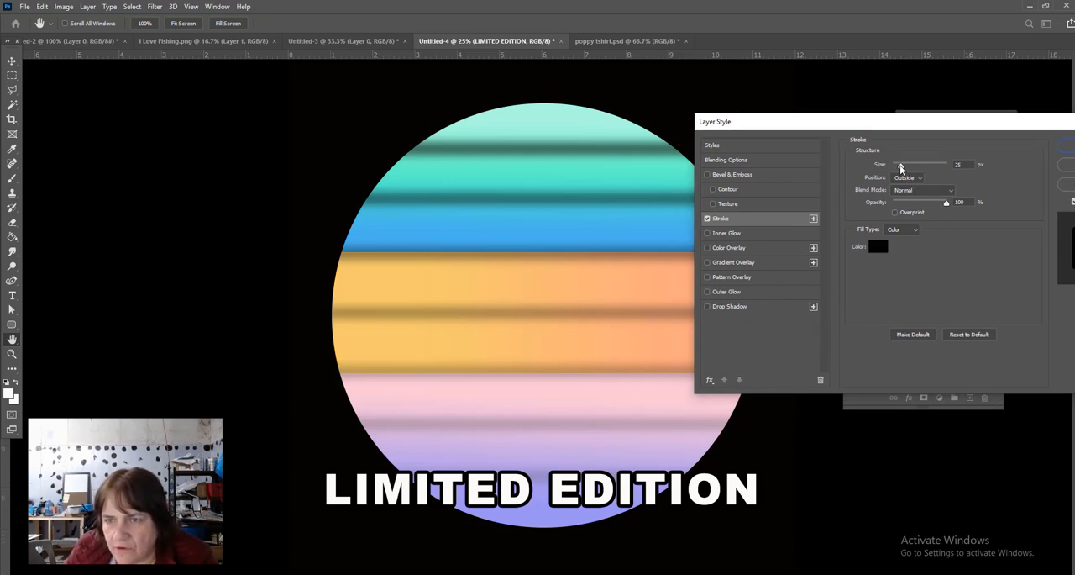
- Try stroke sizes between 16 and 40 px on the LIMITED EDITION text
mouse_move(902, 168)
mouse_down()
mouse_move(893, 168)
mouse_move(920, 171)
mouse_move(900, 168)
mouse_up()
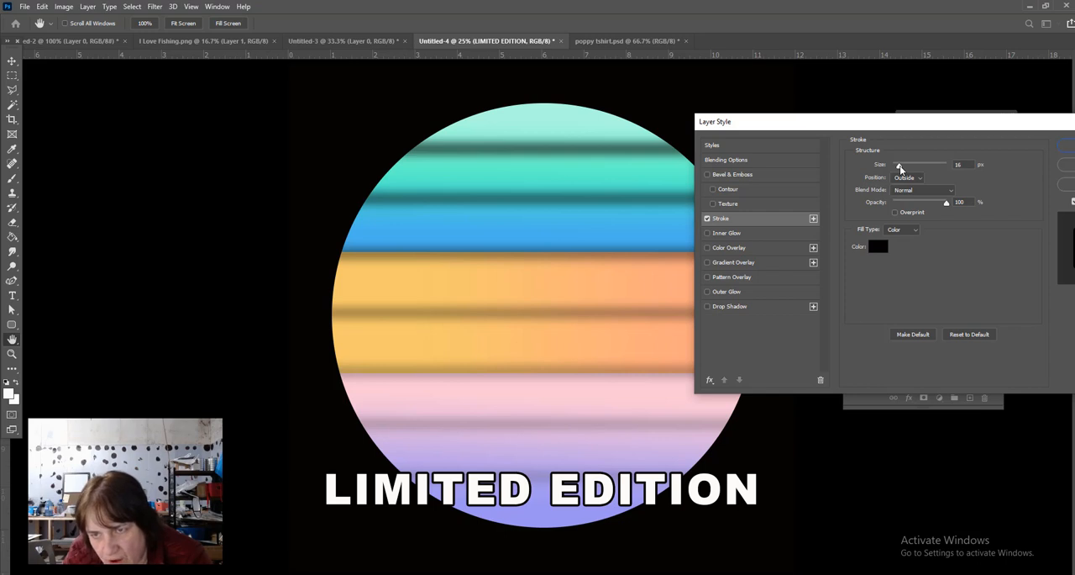
drag(901, 167, 900, 168)
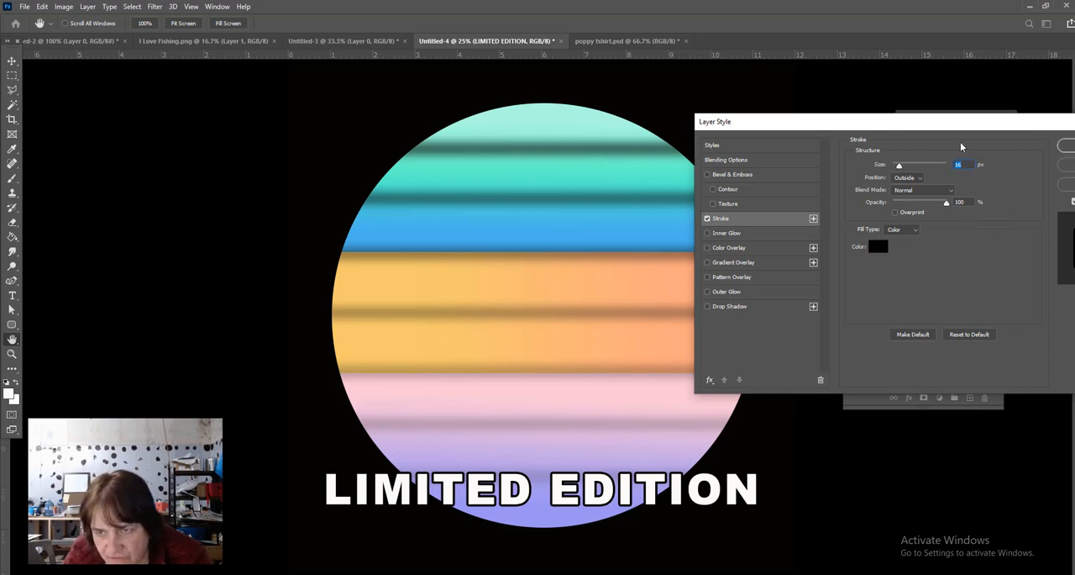
drag(899, 168, 905, 169)
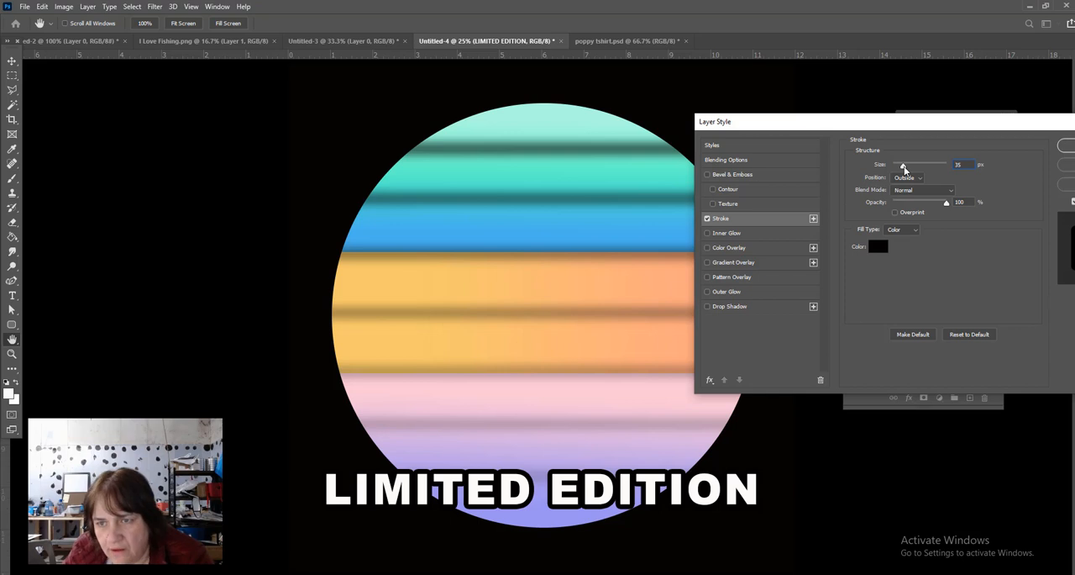
mouse_move(905, 169)
mouse_down()
mouse_move(896, 168)
mouse_move(904, 165)
mouse_up()
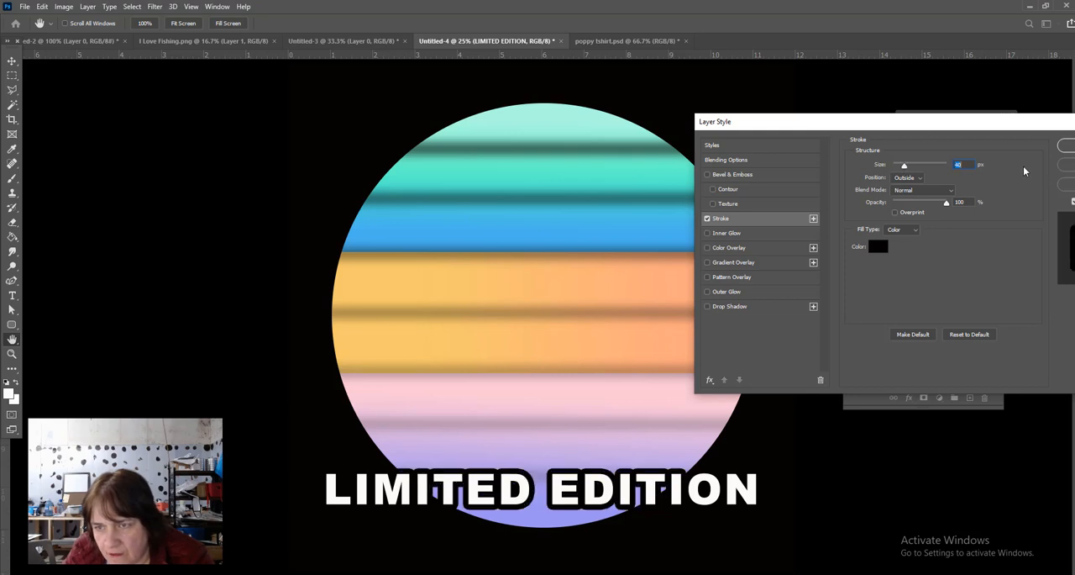
- Set the text's stroke size to 16 px and apply the layer style
text(16)
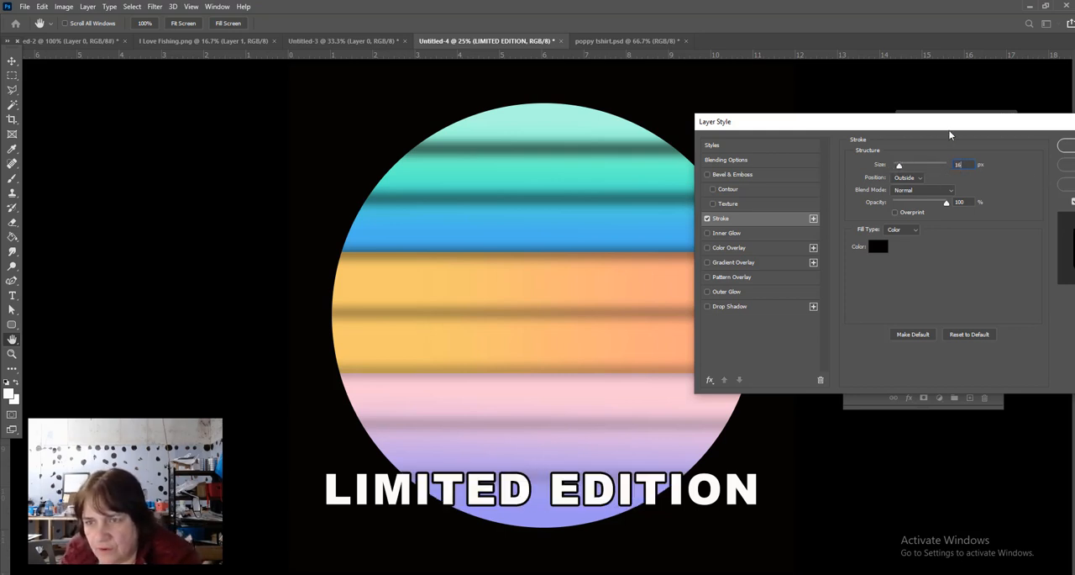
drag(950, 123, 811, 89)
click(955, 113)
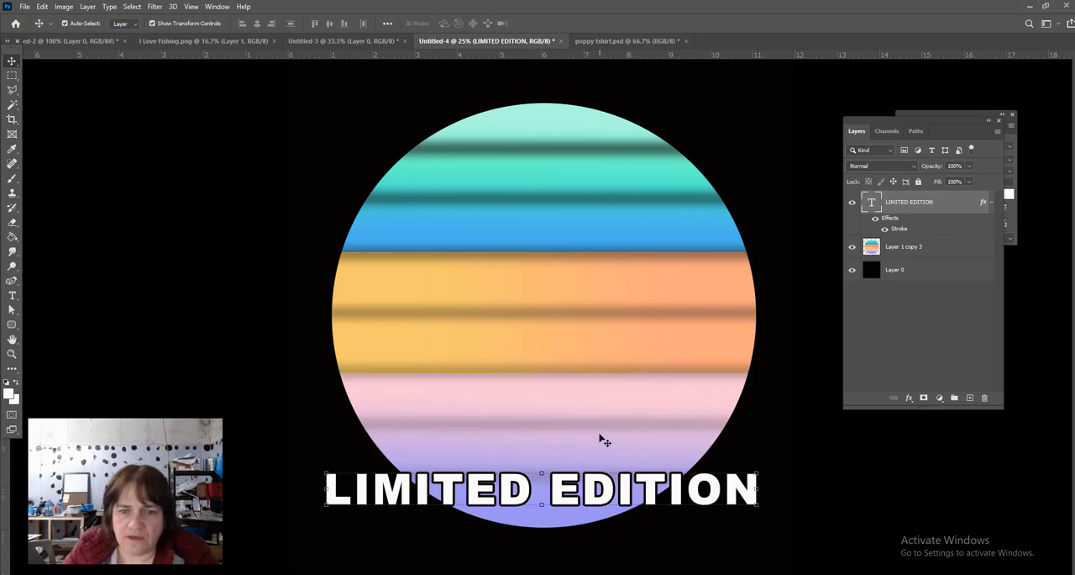
- Add the text 1957 in white 72 pt Arial Black at the middle of the circle
click(12, 297)
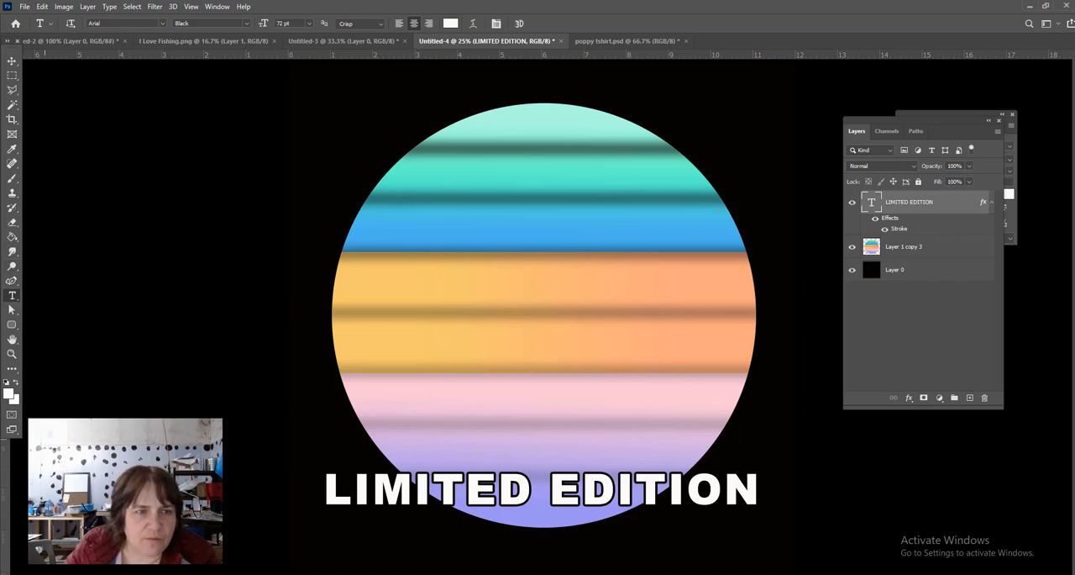
click(308, 24)
click(308, 24)
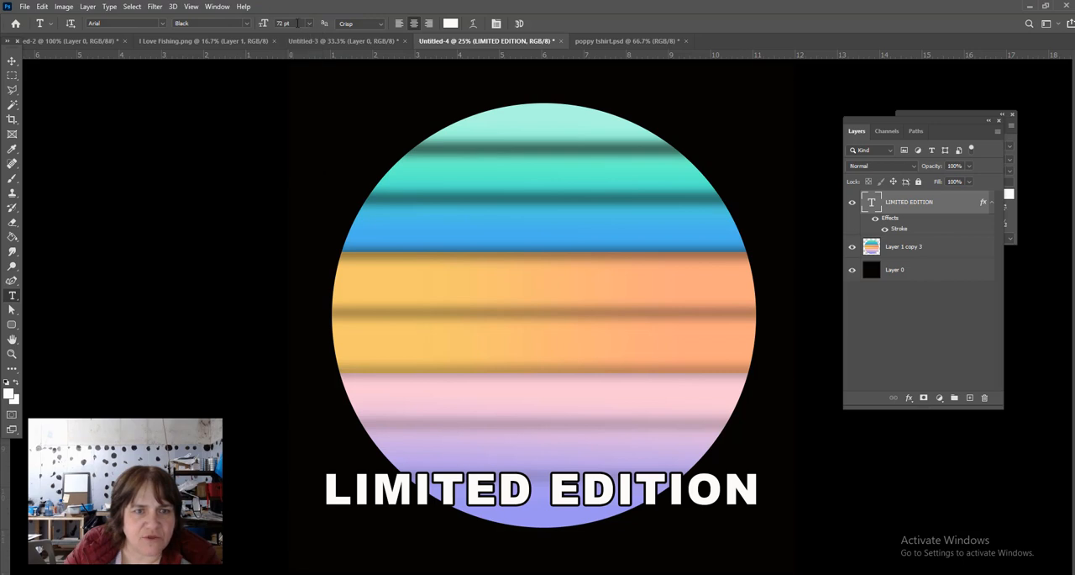
click(542, 336)
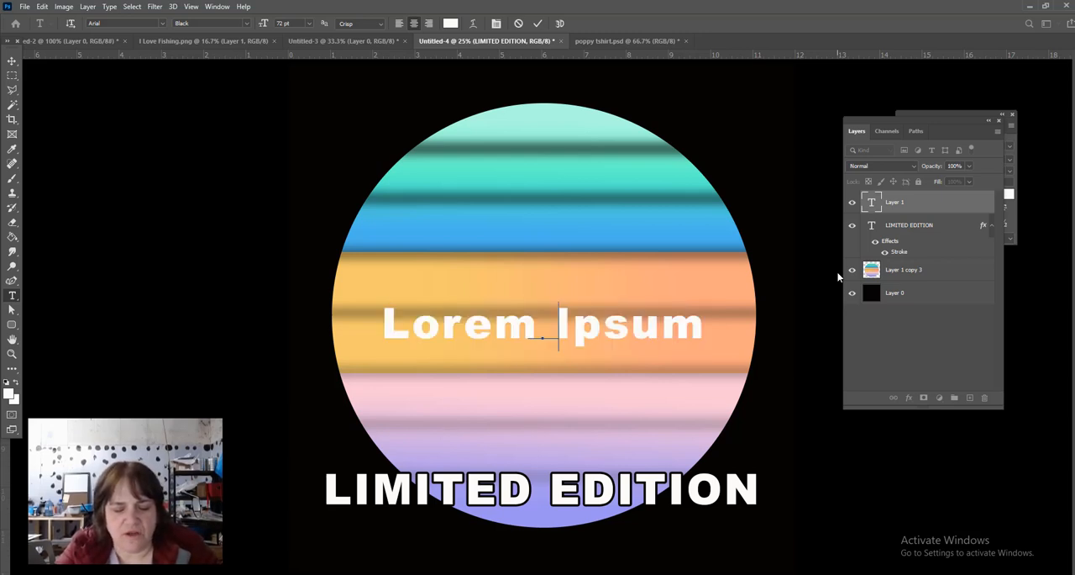
text(19)
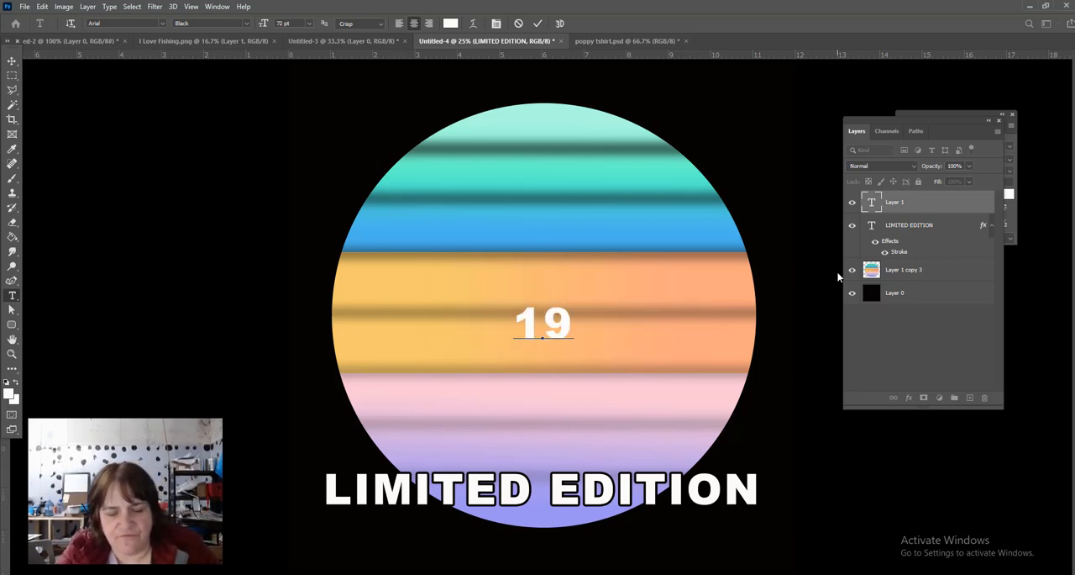
text(5)
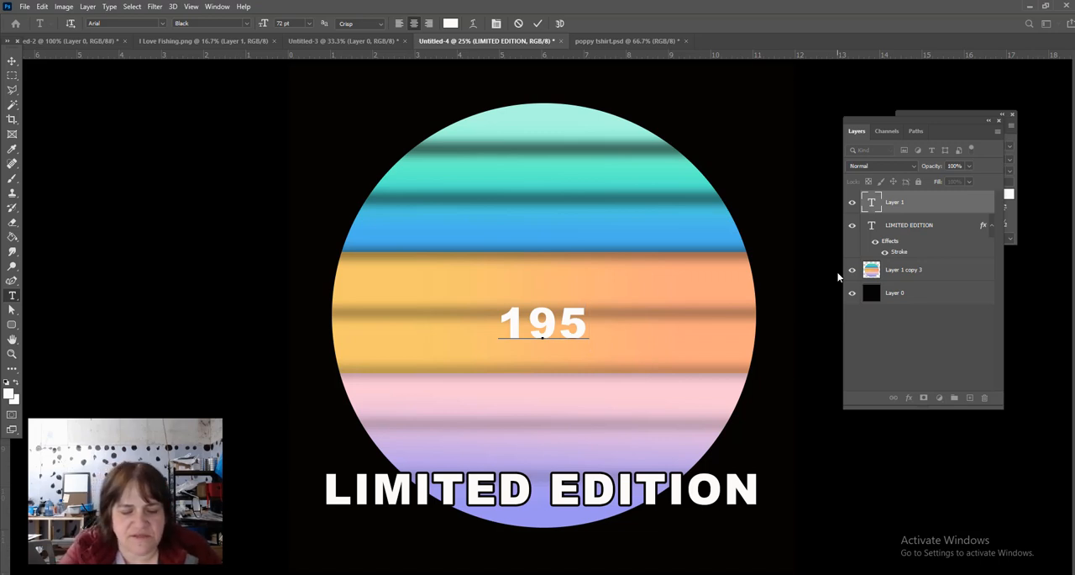
text(7)
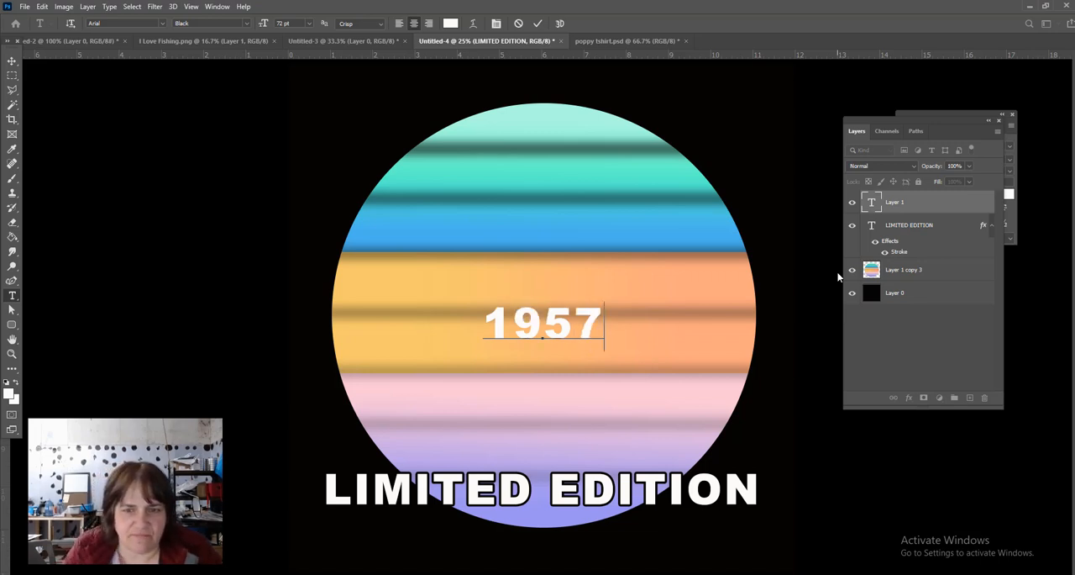
click(11, 61)
- Enlarge the 1957 text to about 304% width and 401% height so it nearly spans the circle
drag(488, 336, 409, 410)
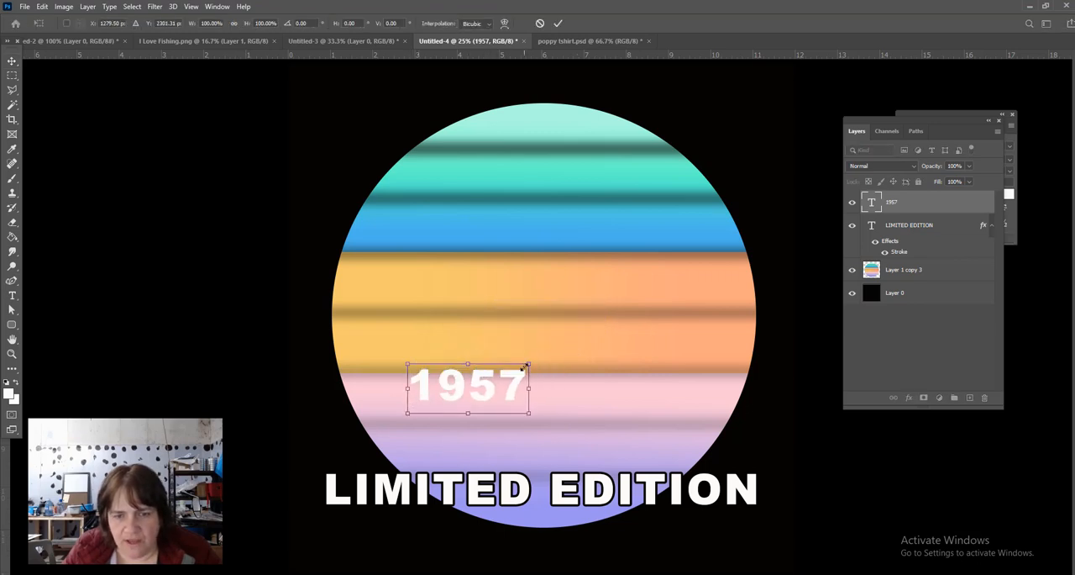
drag(529, 364, 849, 179)
drag(701, 283, 587, 326)
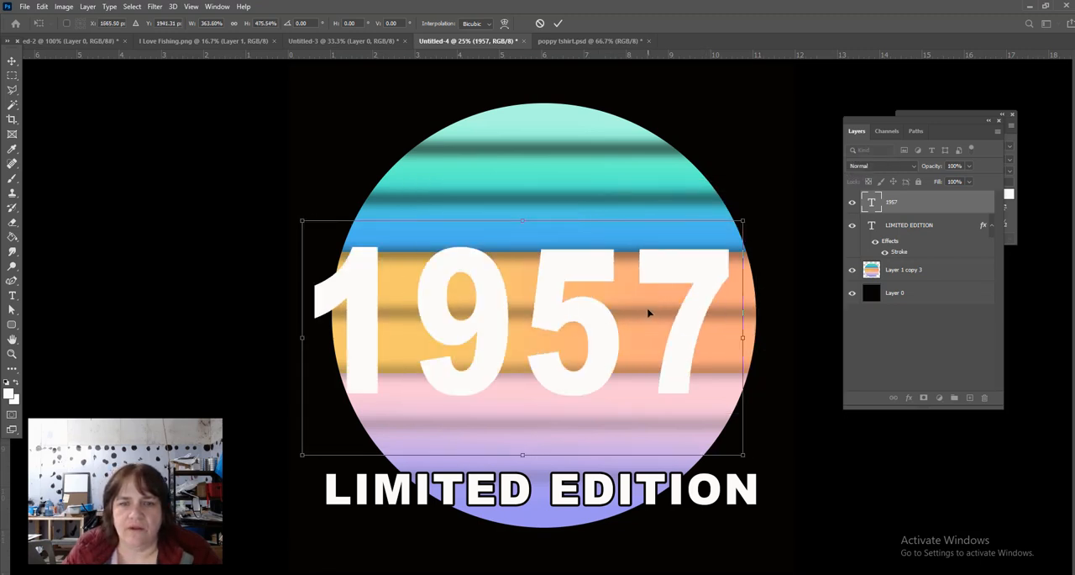
drag(739, 220, 670, 256)
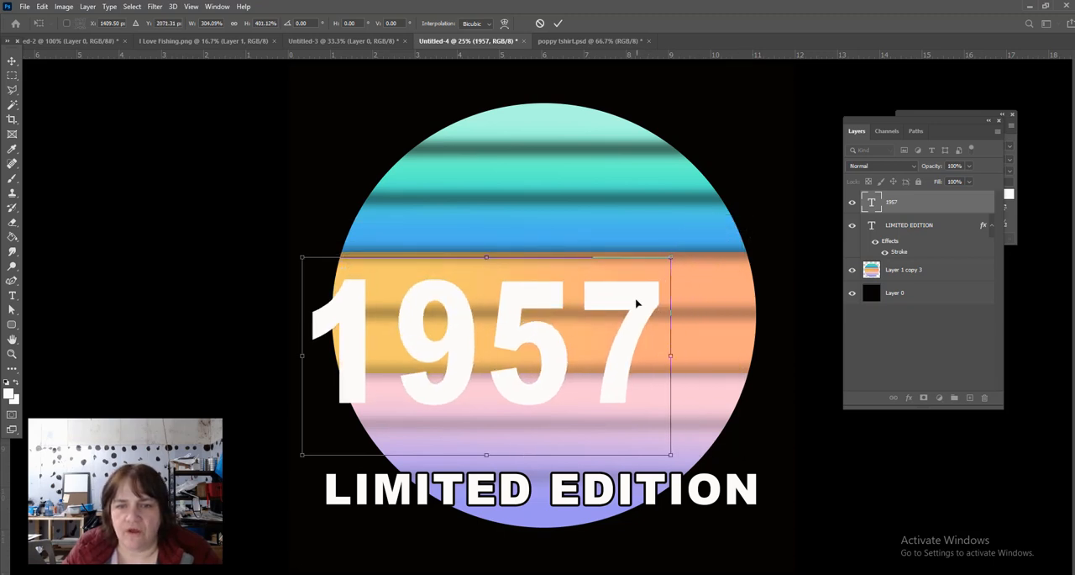
- Centre the enlarged 1957 horizontally on the canvas above LIMITED EDITION and apply the transform
drag(637, 304, 691, 308)
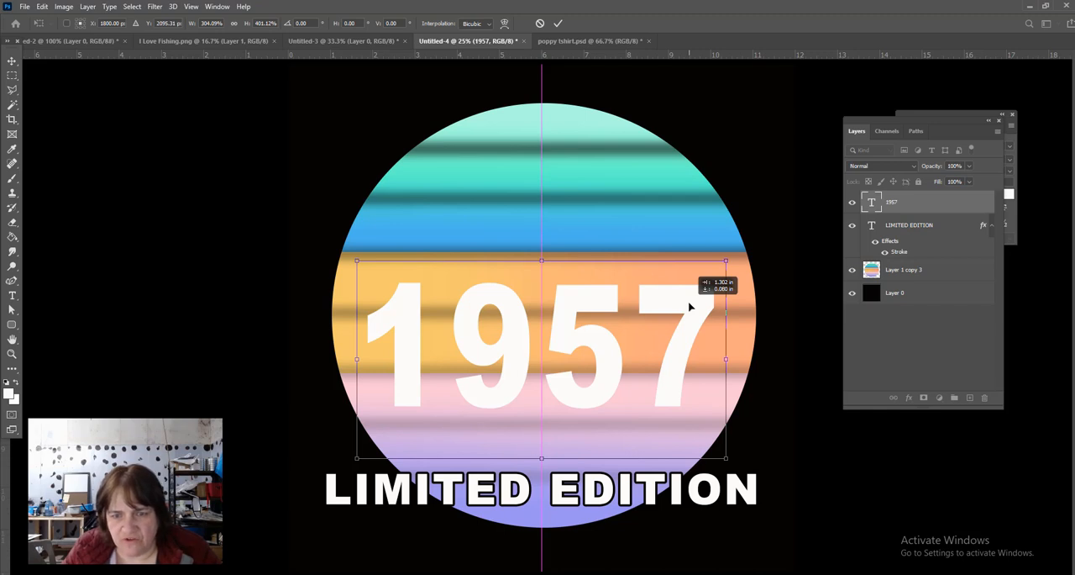
drag(688, 307, 689, 304)
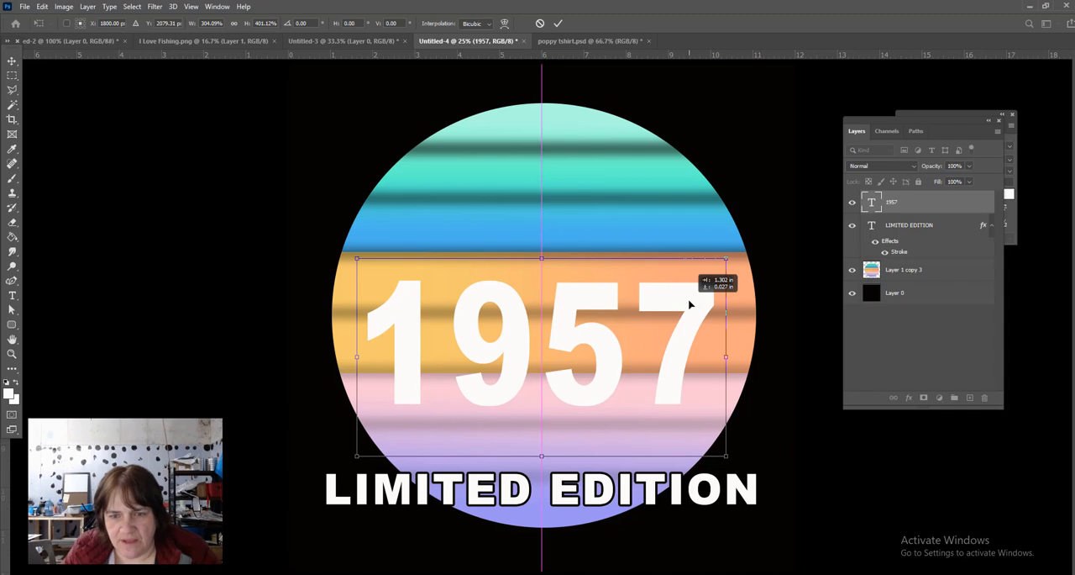
drag(689, 305, 689, 305)
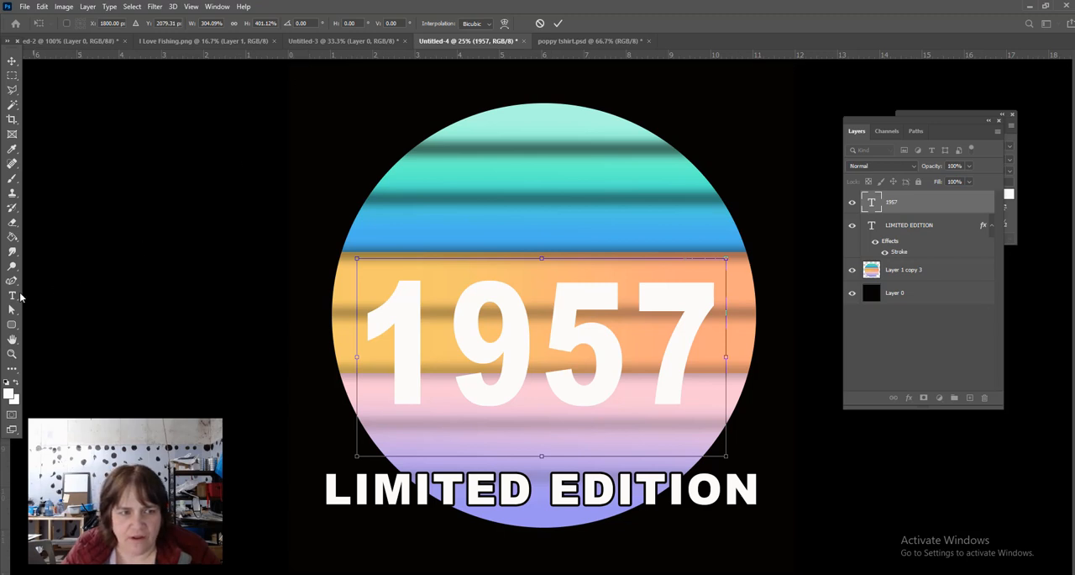
key(Return)
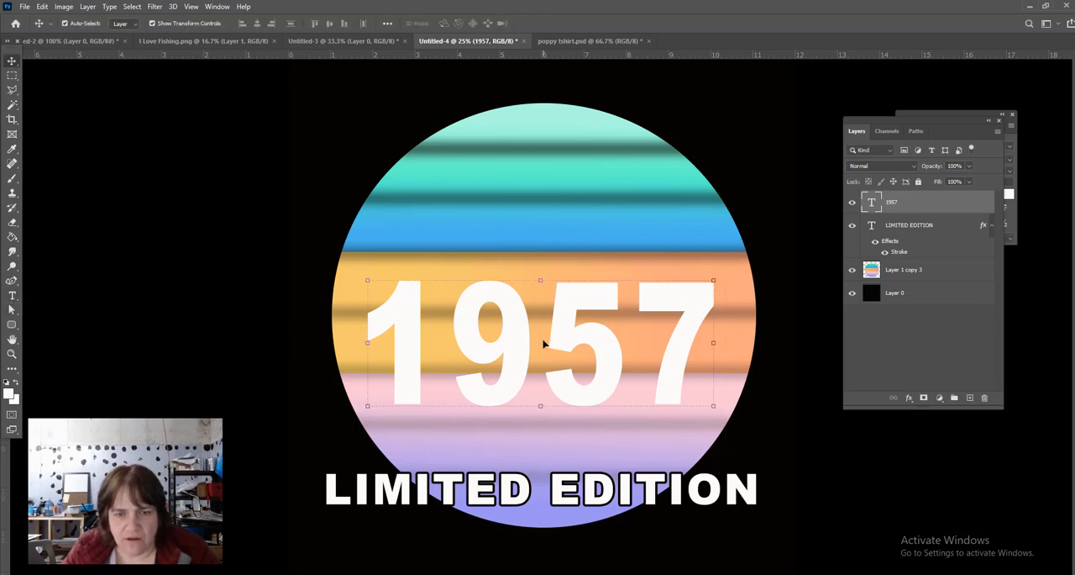
- Change the 1957 text colour to black (000000) and commit the text edit
double_click(543, 342)
click(541, 337)
double_click(538, 338)
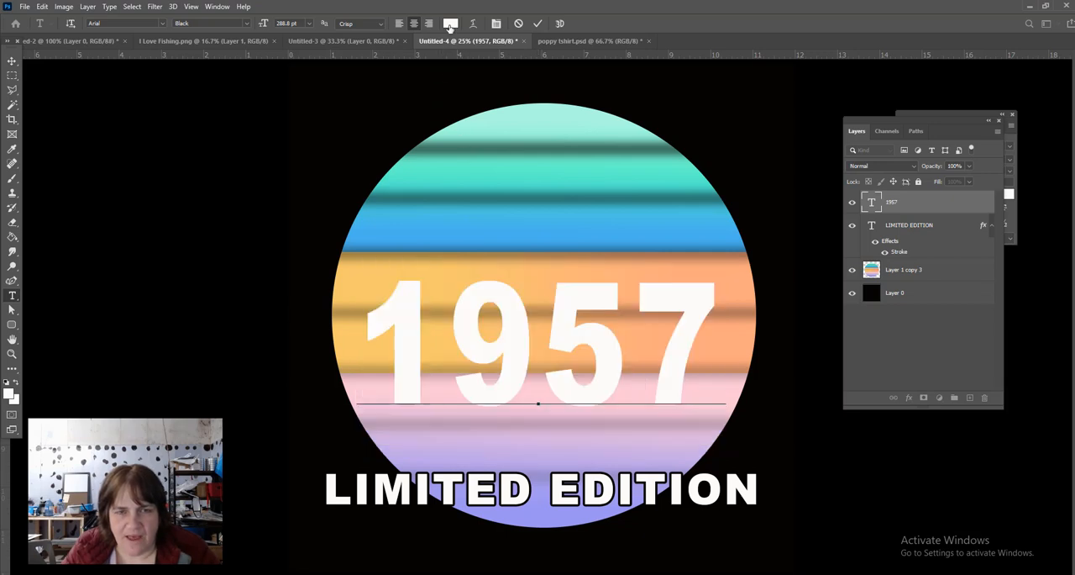
click(450, 23)
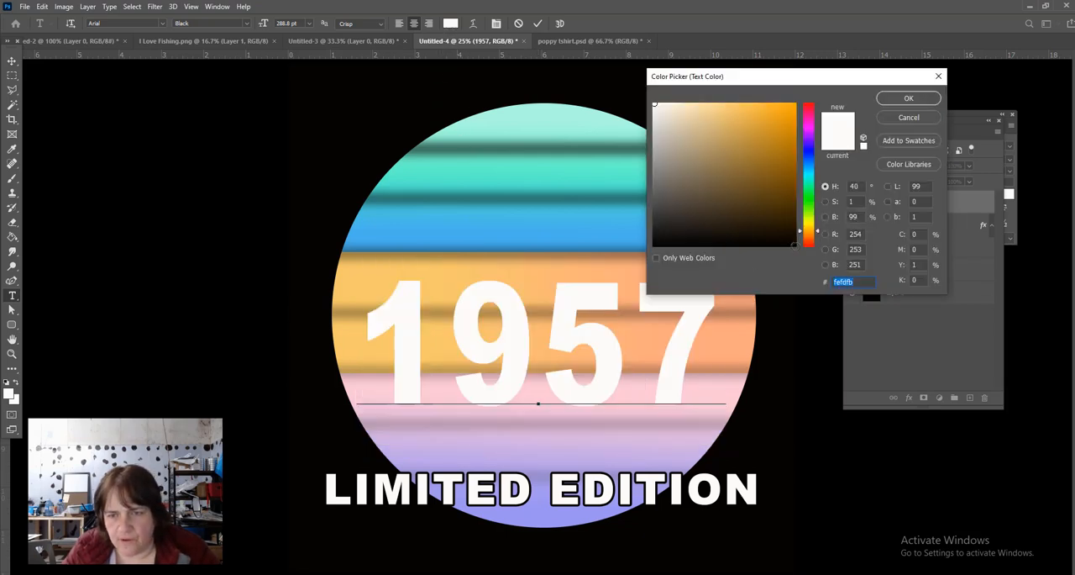
click(795, 245)
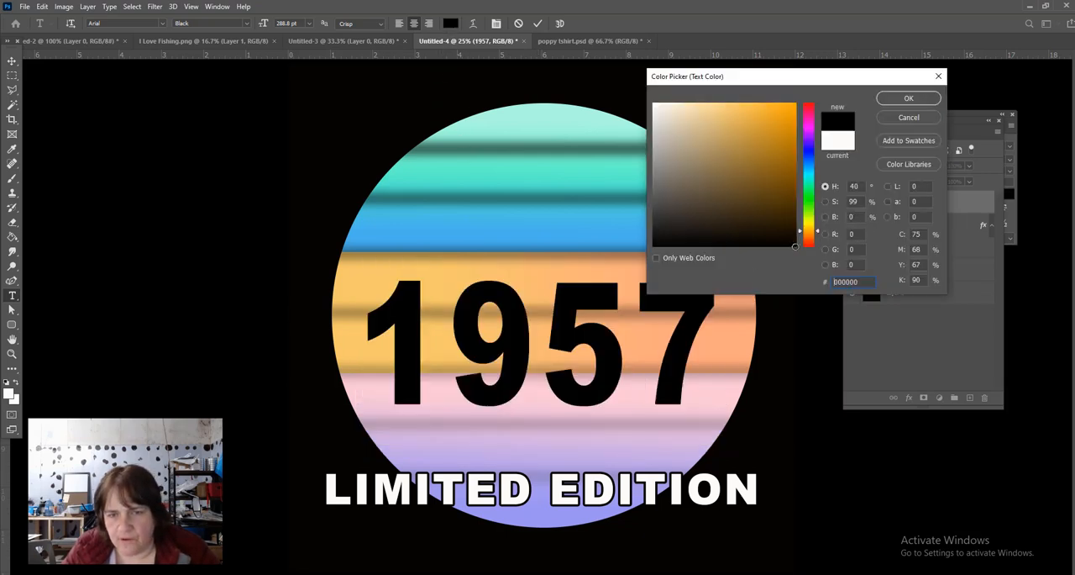
click(910, 98)
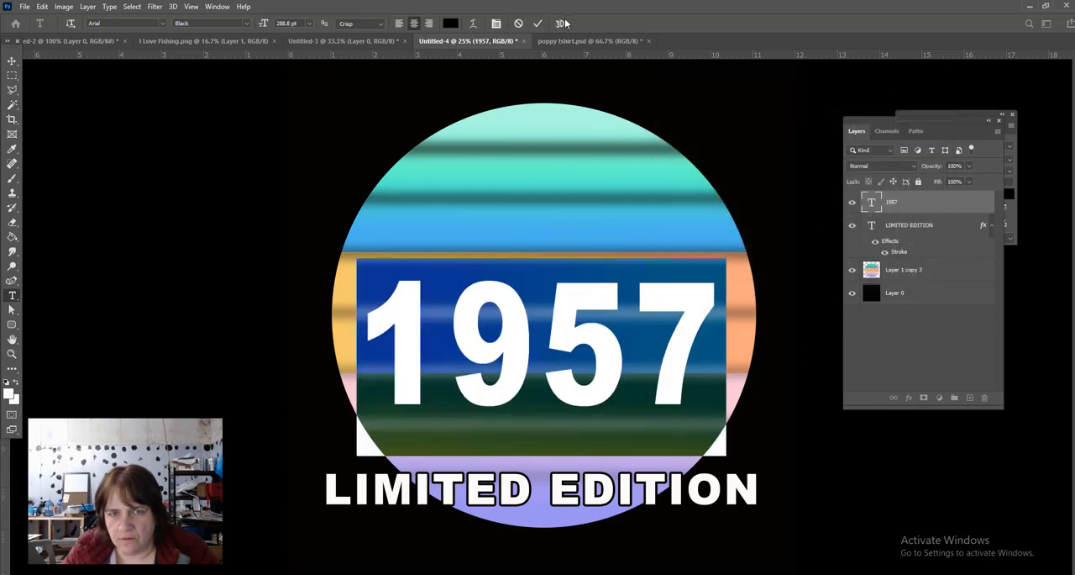
click(538, 24)
key(v)
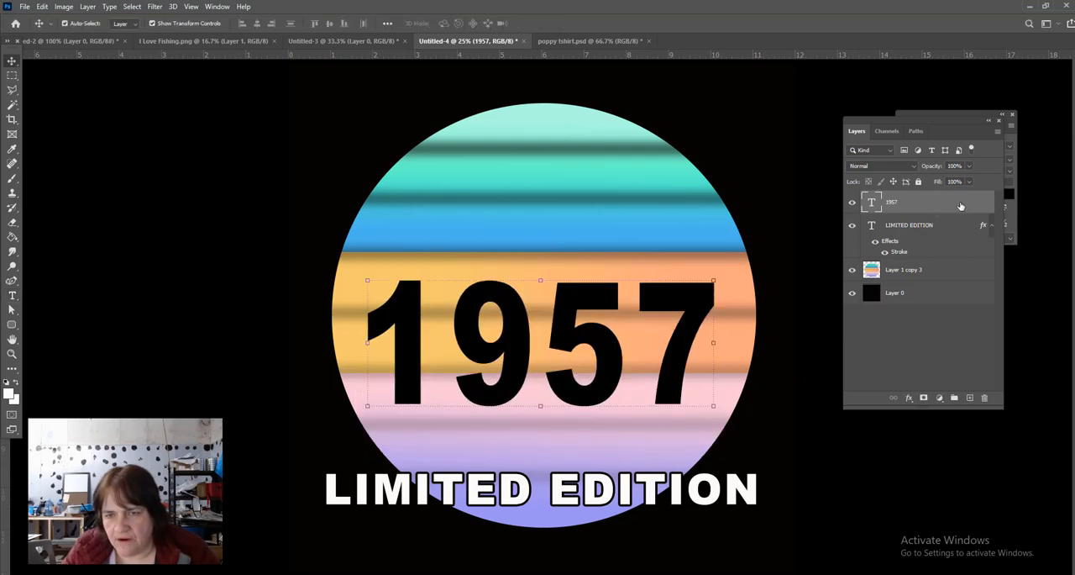
- Enable a Color Overlay effect on the 1957 text layer and open its colour for editing
double_click(961, 206)
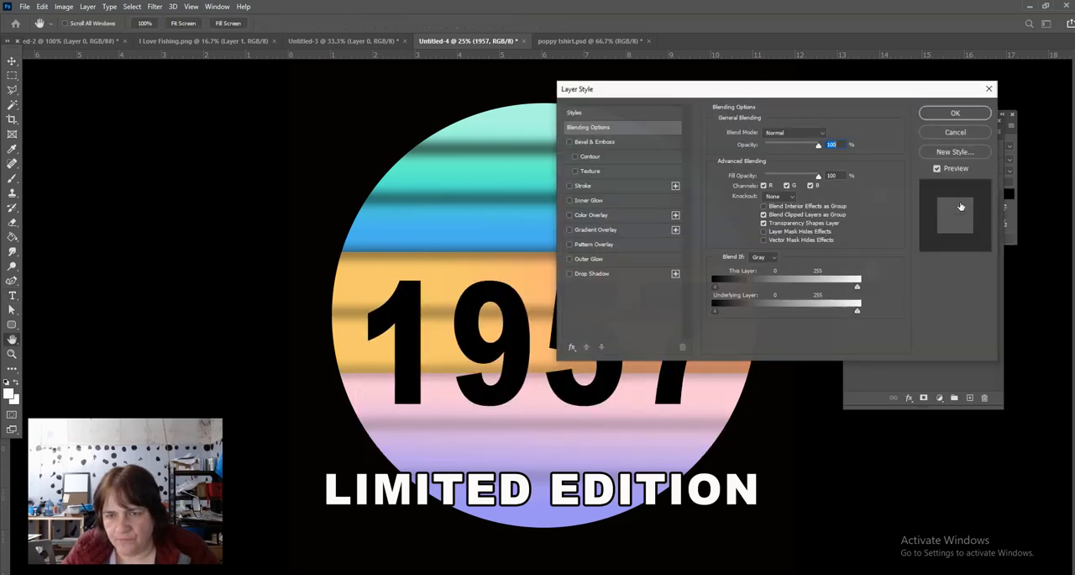
click(585, 215)
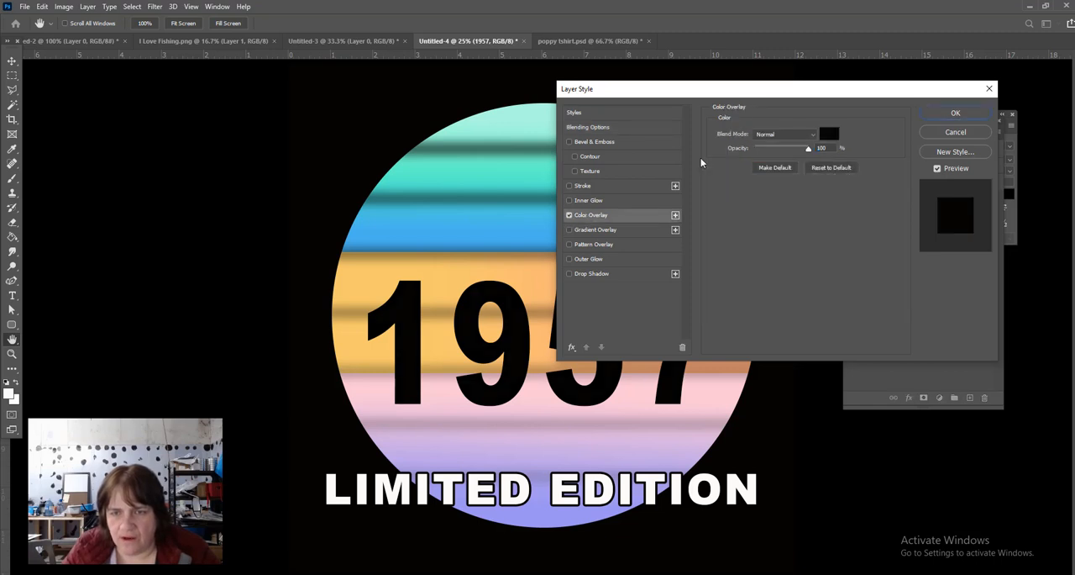
click(830, 136)
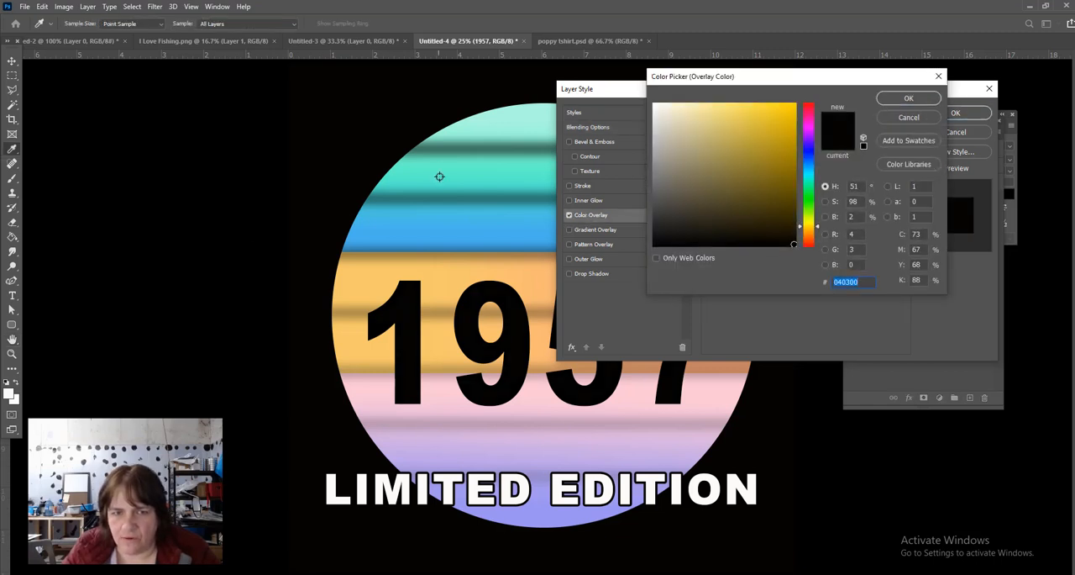
- Try overlay colours on 1957: blue and mauve sampled from the circle, plus several magenta shades
click(493, 159)
click(484, 225)
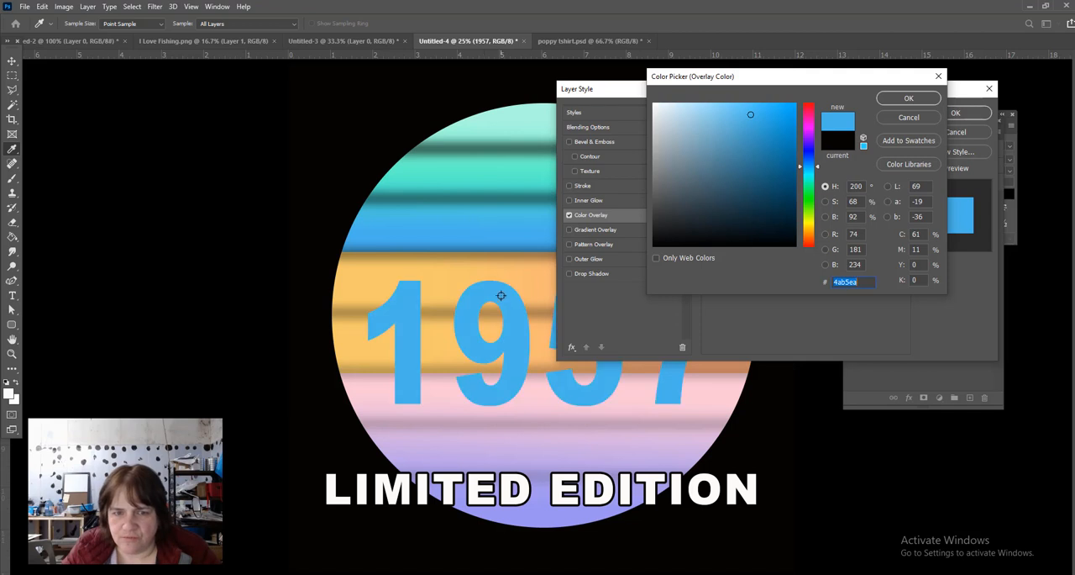
click(508, 412)
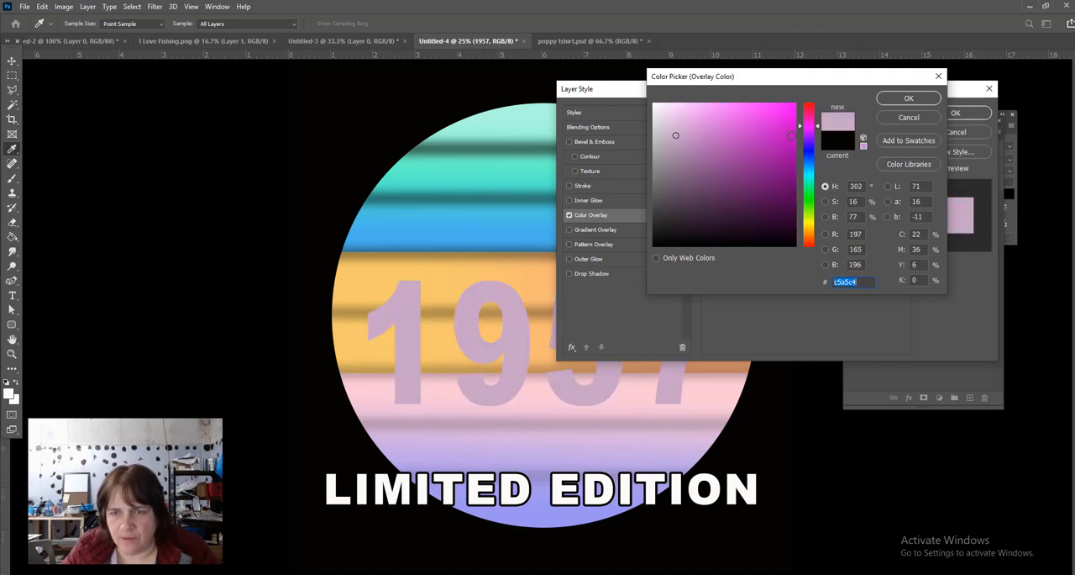
click(791, 134)
click(798, 111)
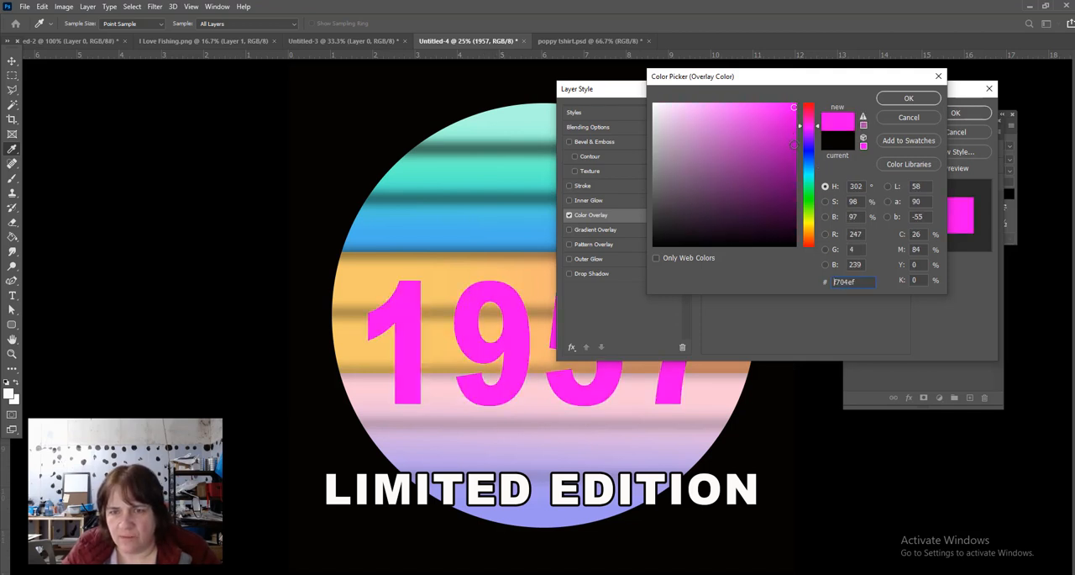
click(793, 149)
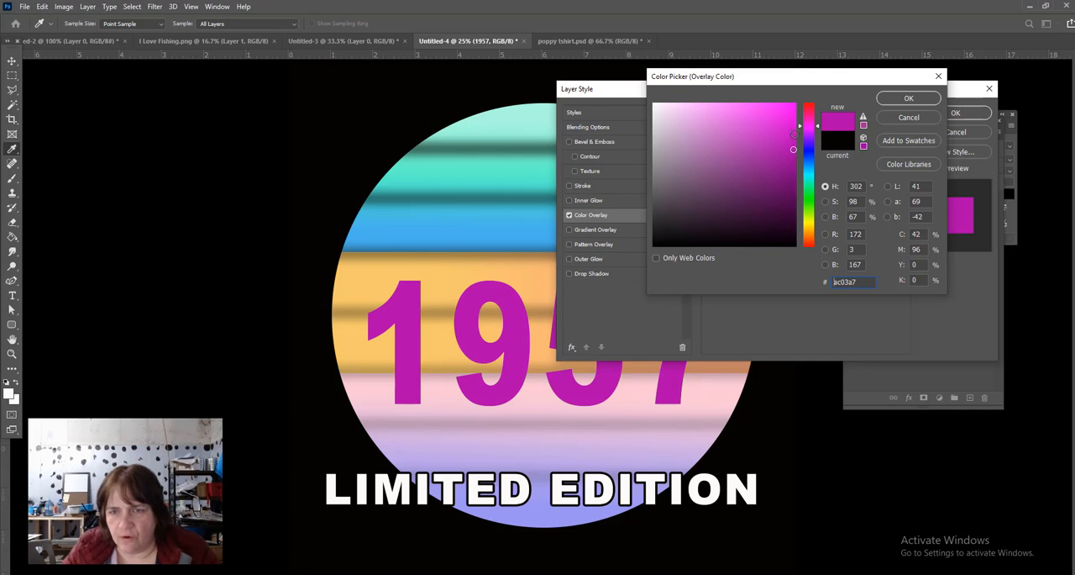
click(794, 132)
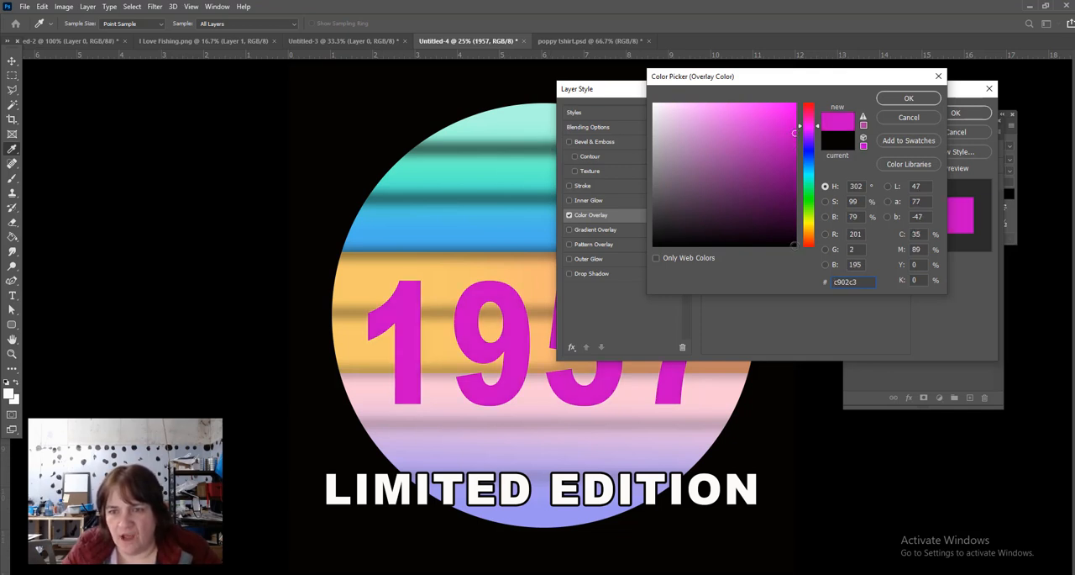
- Set the 1957 overlay colour to pure black (000000) and apply the layer style
click(795, 244)
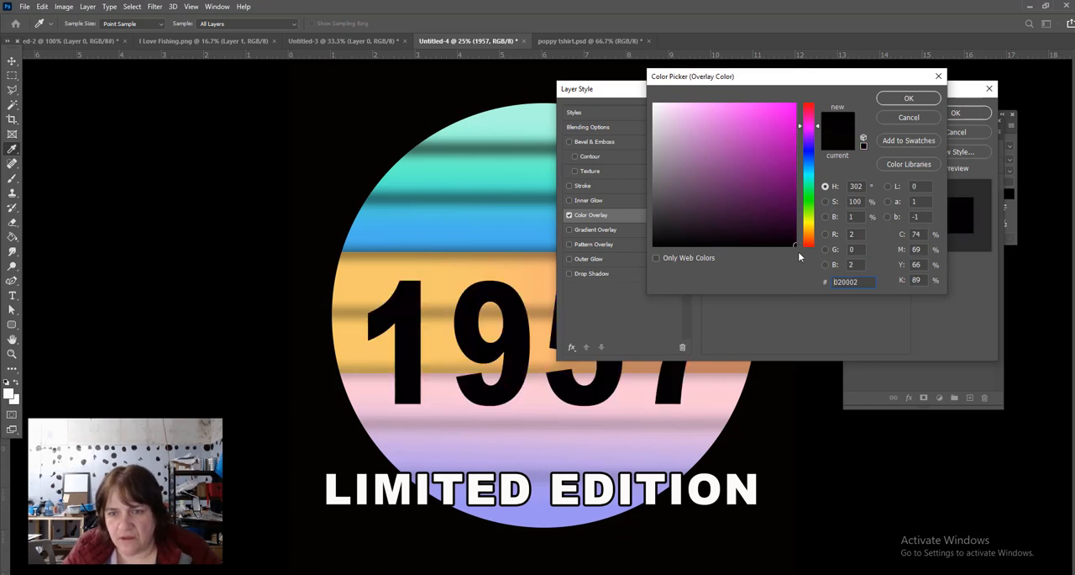
double_click(860, 285)
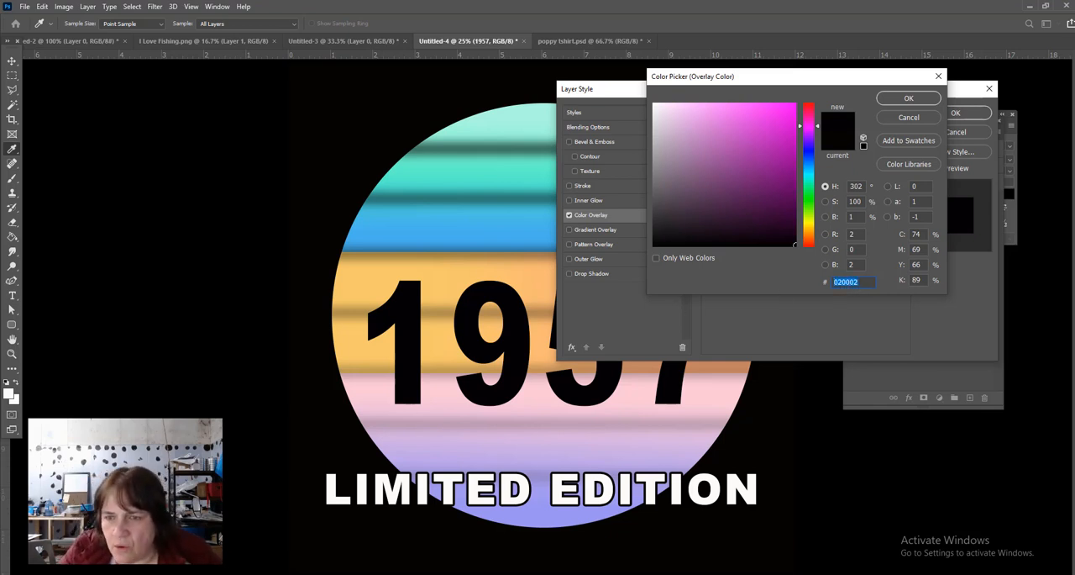
text(000)
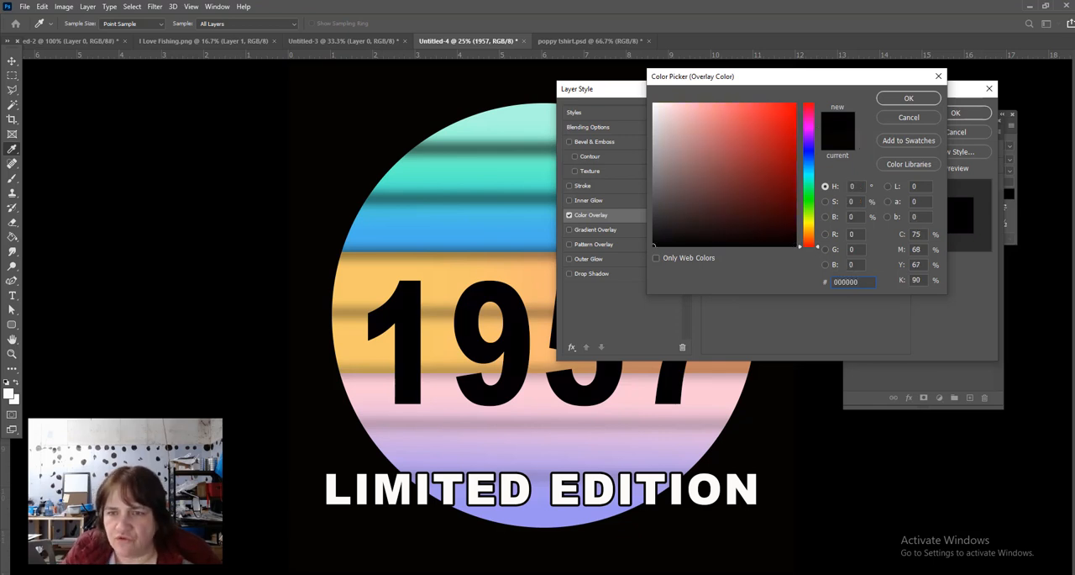
click(907, 98)
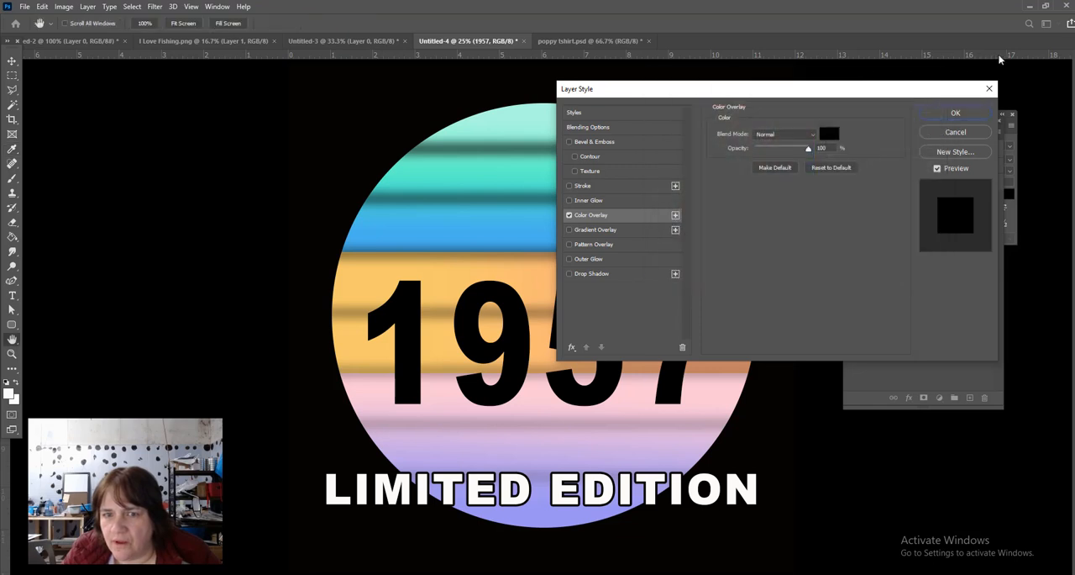
key(Return)
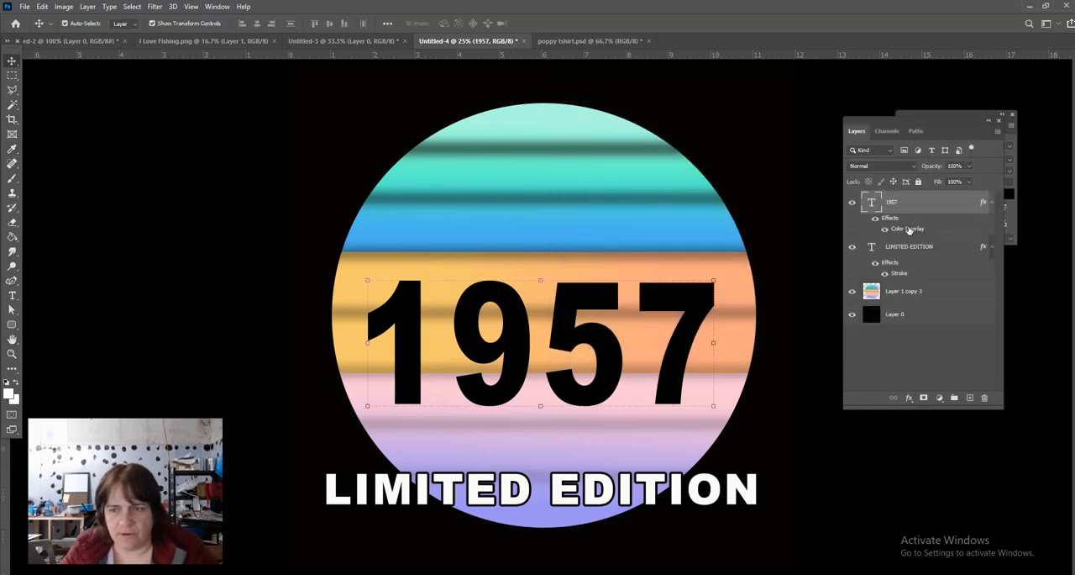
- Add the text JANUARY in black 72 pt Arial Black centred above 1957
click(12, 296)
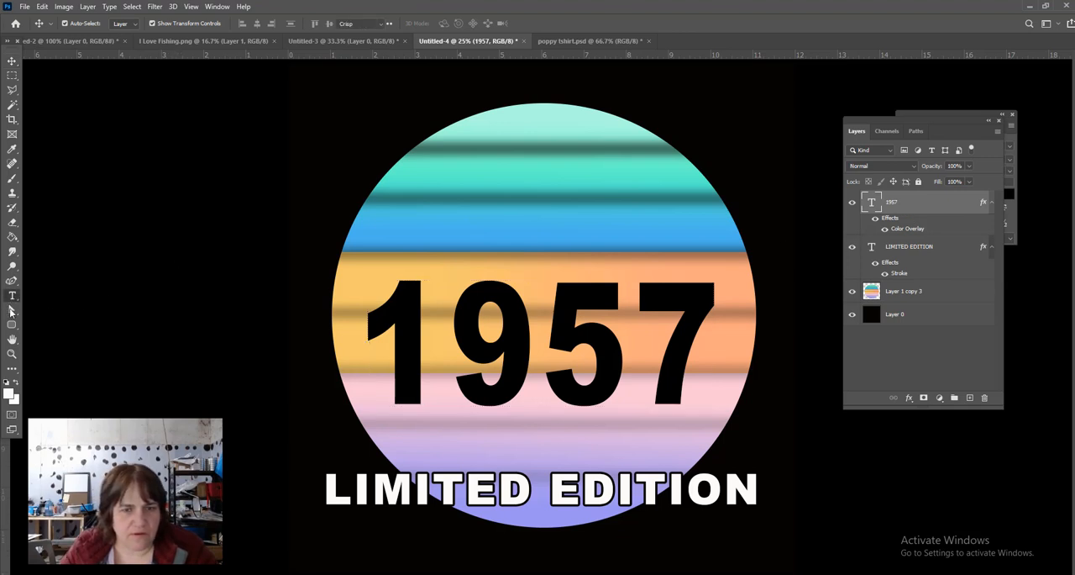
click(537, 218)
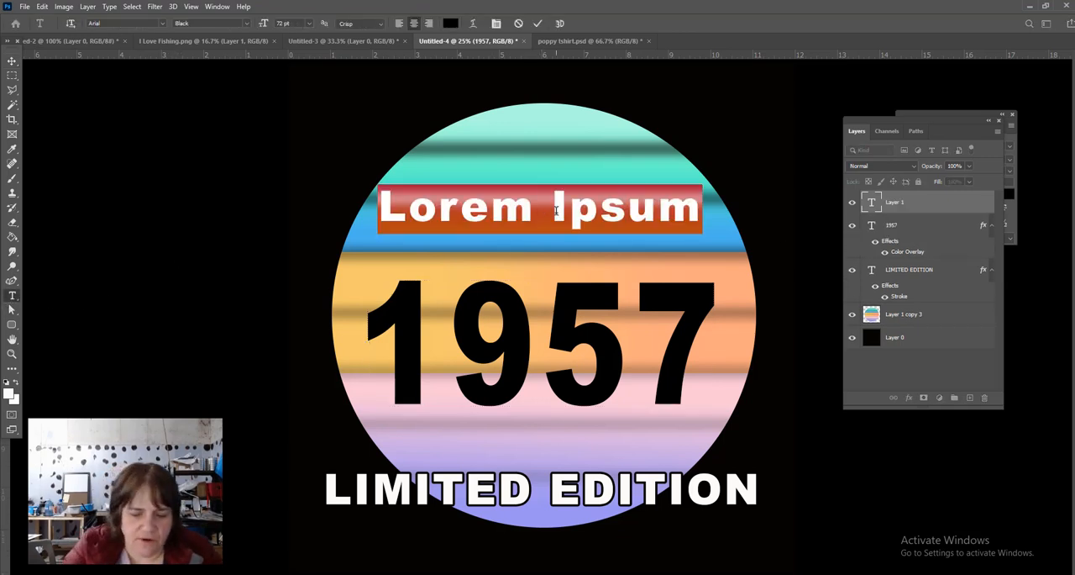
text(JANUARY)
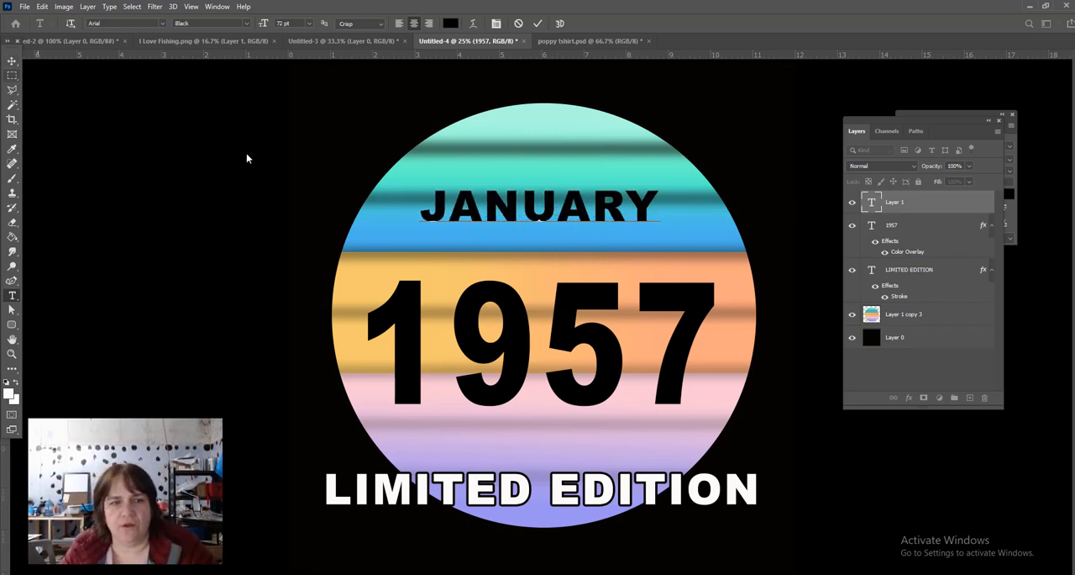
click(11, 62)
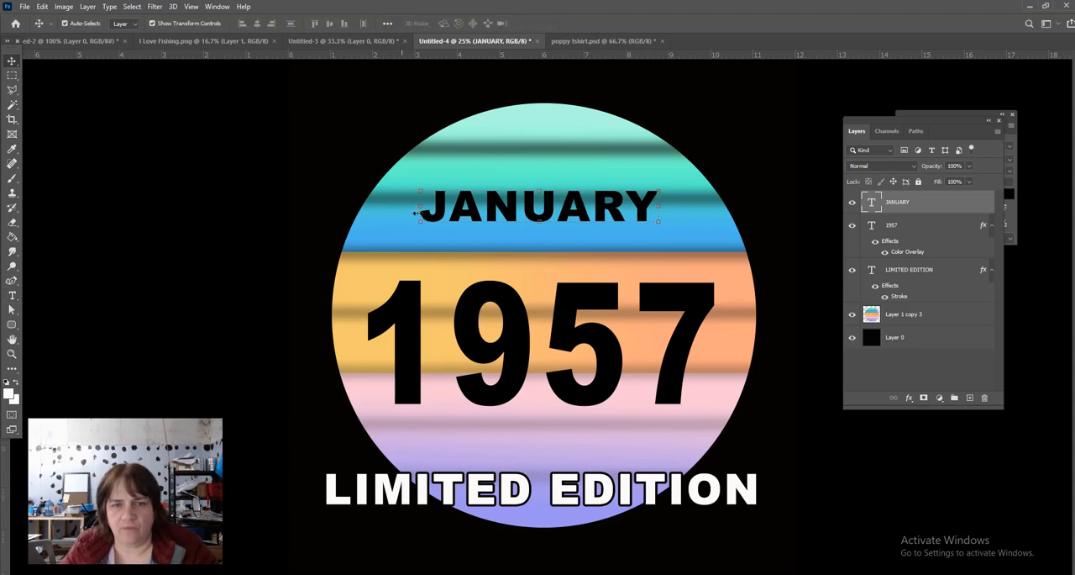
- Move JANUARY closer to 1957 and enlarge it to about 134% width and 175% height, spanning the circle's blue-green stripes
drag(419, 217, 383, 245)
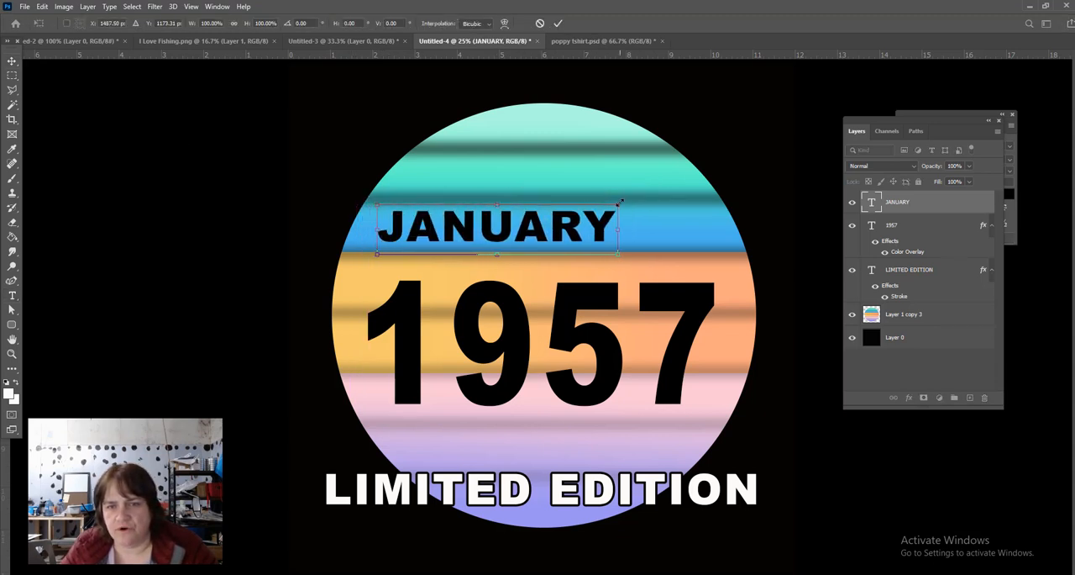
drag(618, 203, 701, 167)
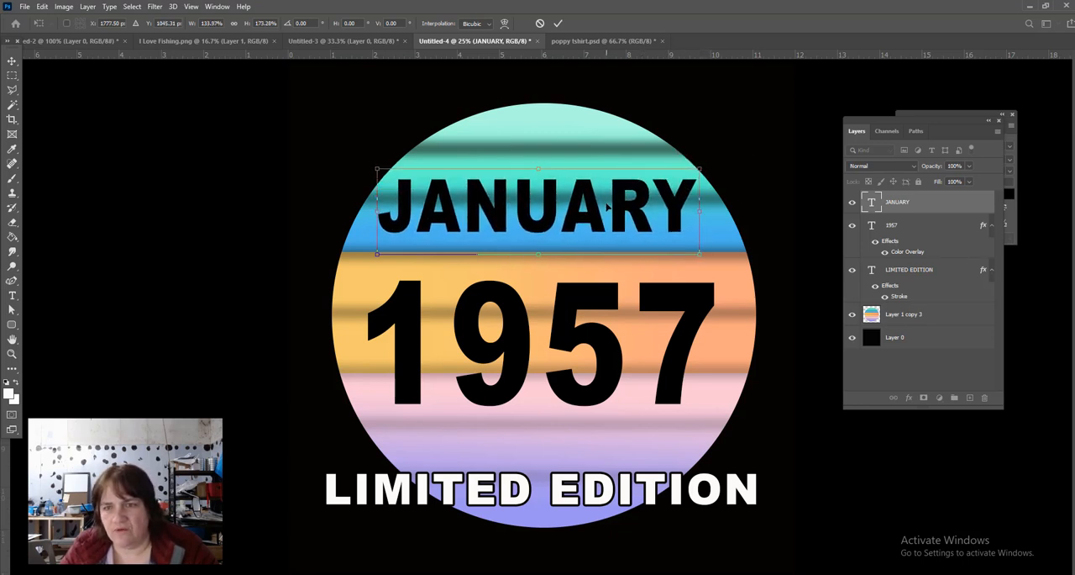
key(Return)
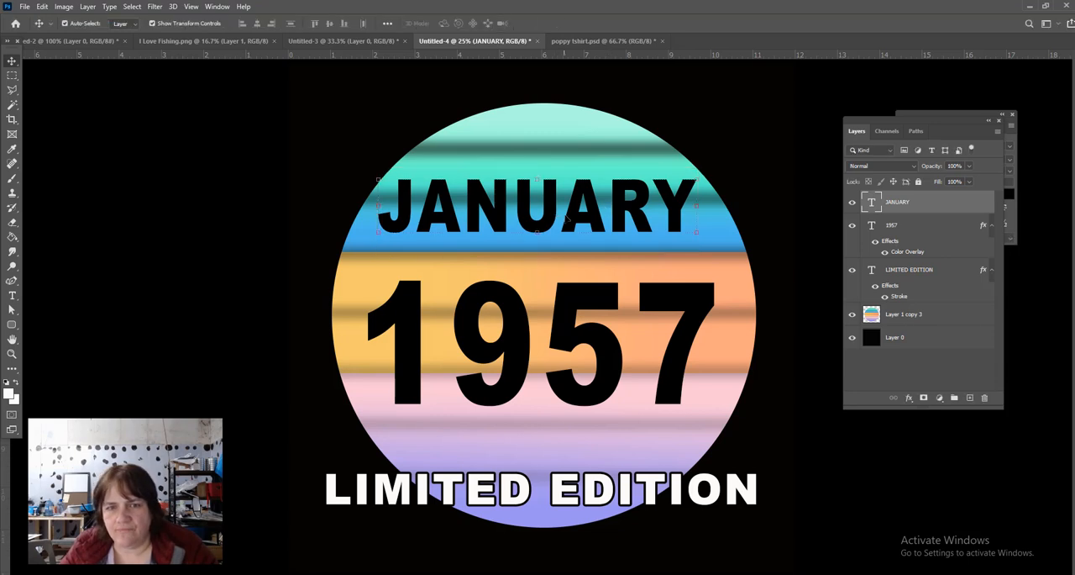
- Replace the month text JANUARY with MAY
double_click(560, 216)
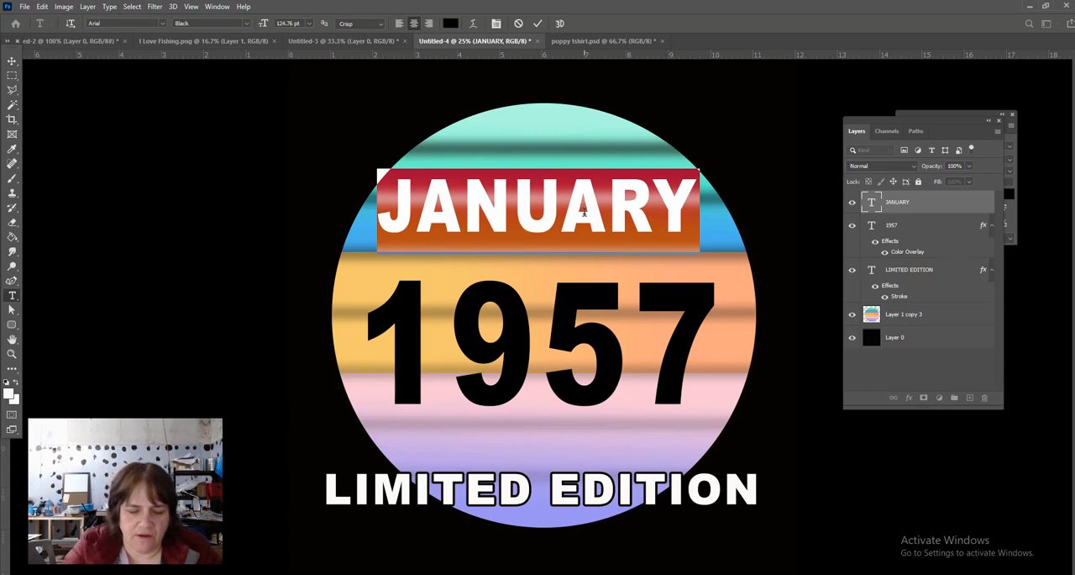
text(MAY)
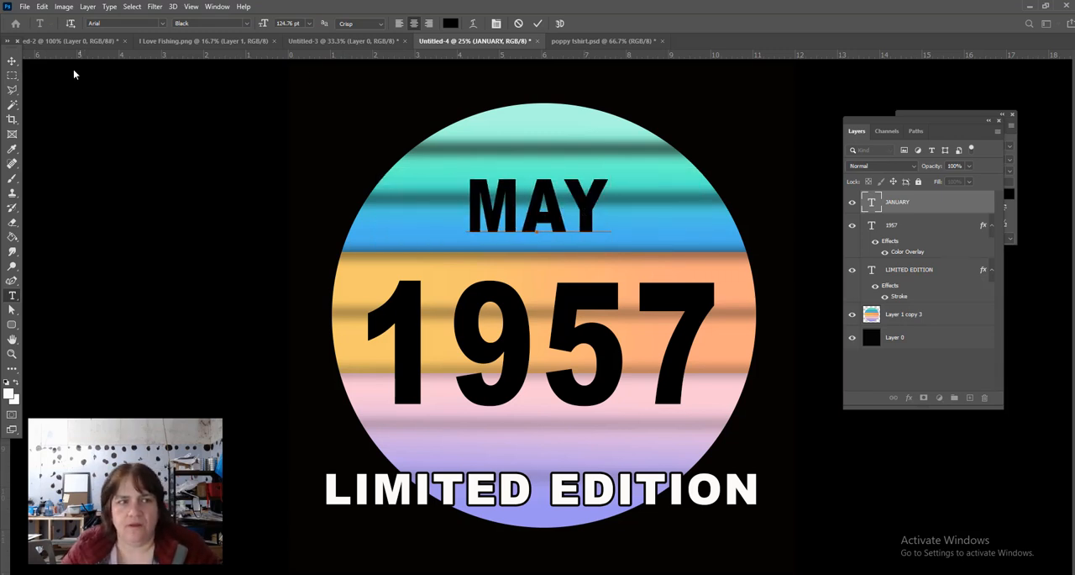
click(12, 61)
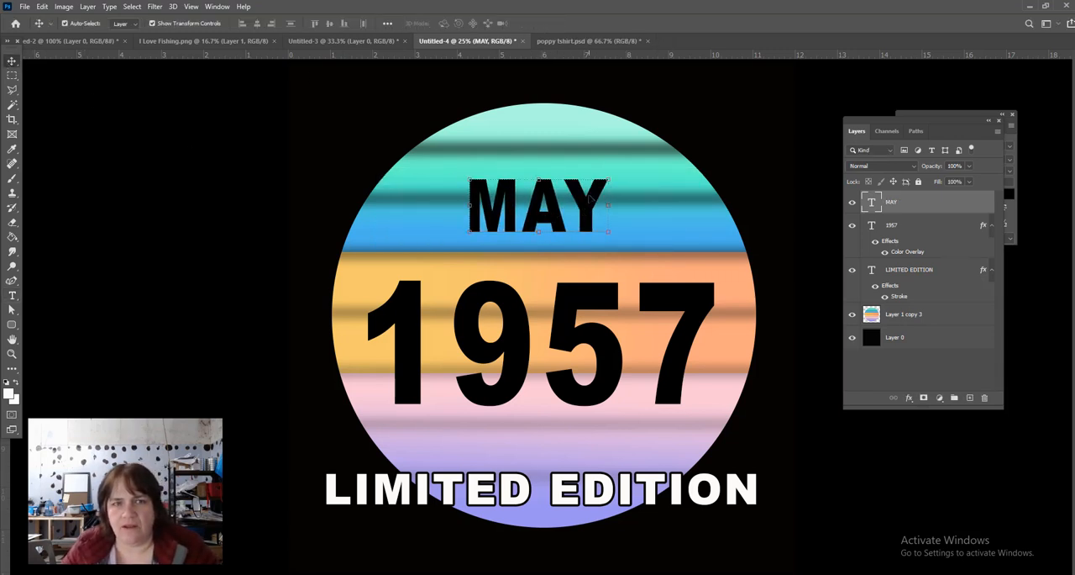
- Scale MAY to about 188% width and 175% height, centre it above 1957 and deselect it
key(ctrl+t)
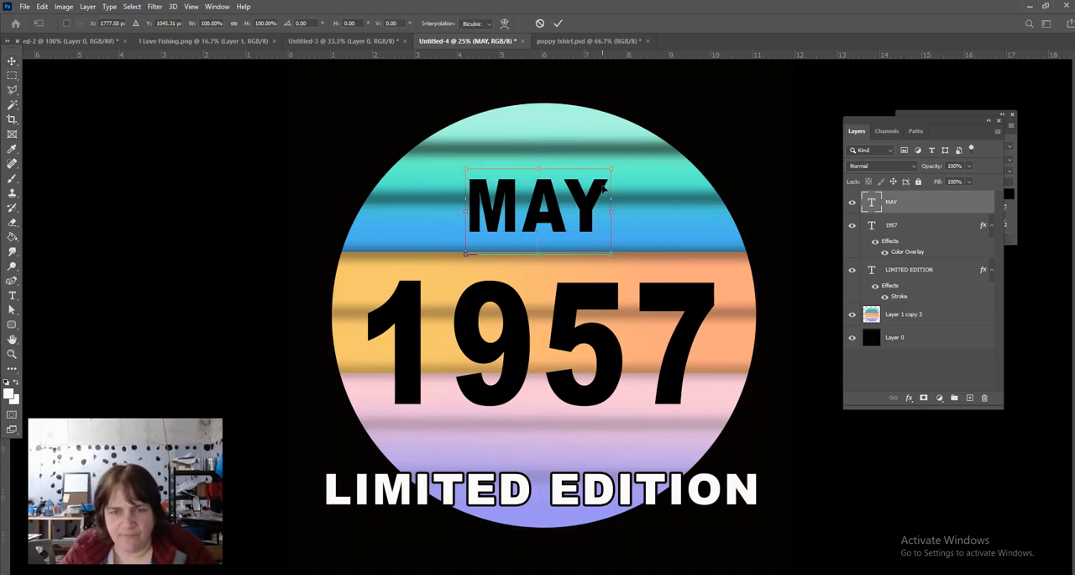
drag(611, 168, 701, 120)
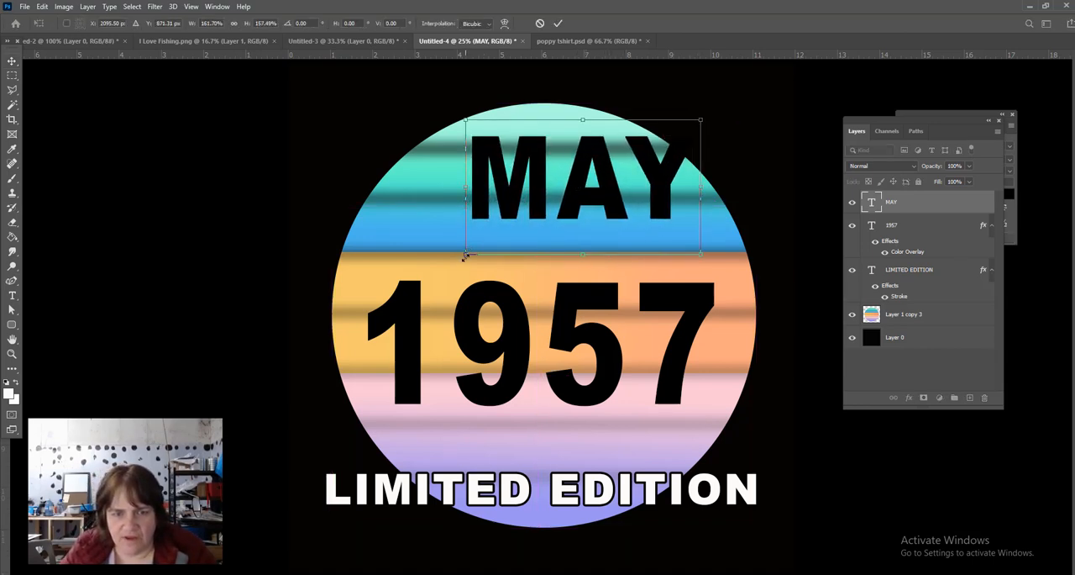
drag(465, 256, 427, 269)
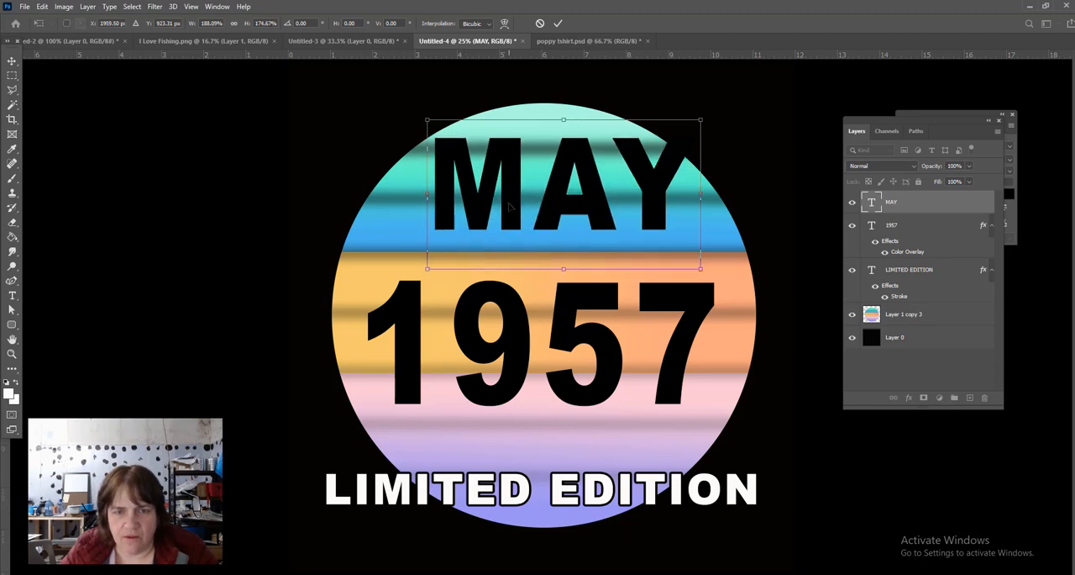
drag(509, 206, 489, 221)
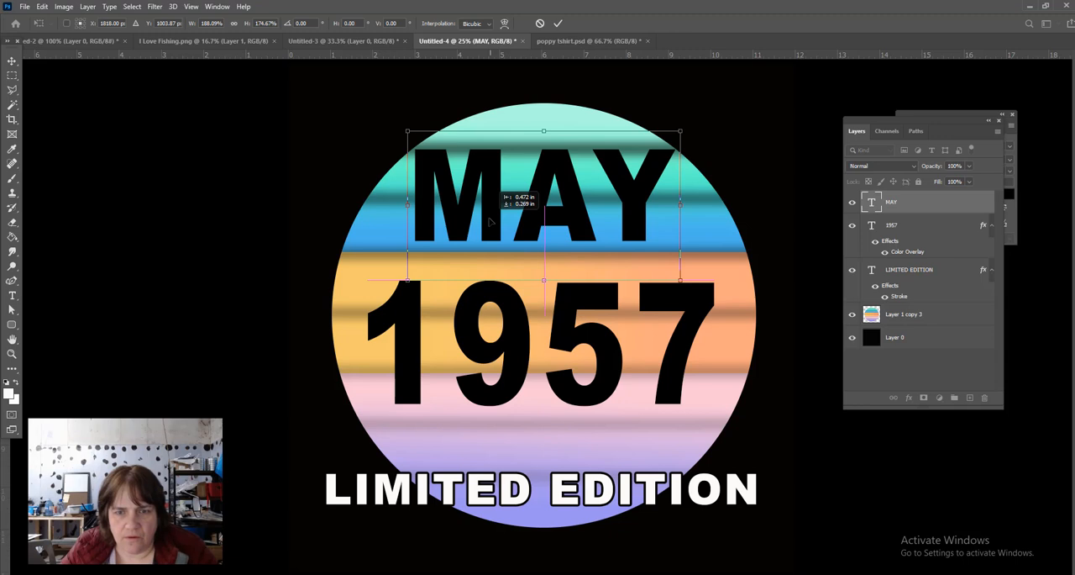
drag(489, 221, 489, 221)
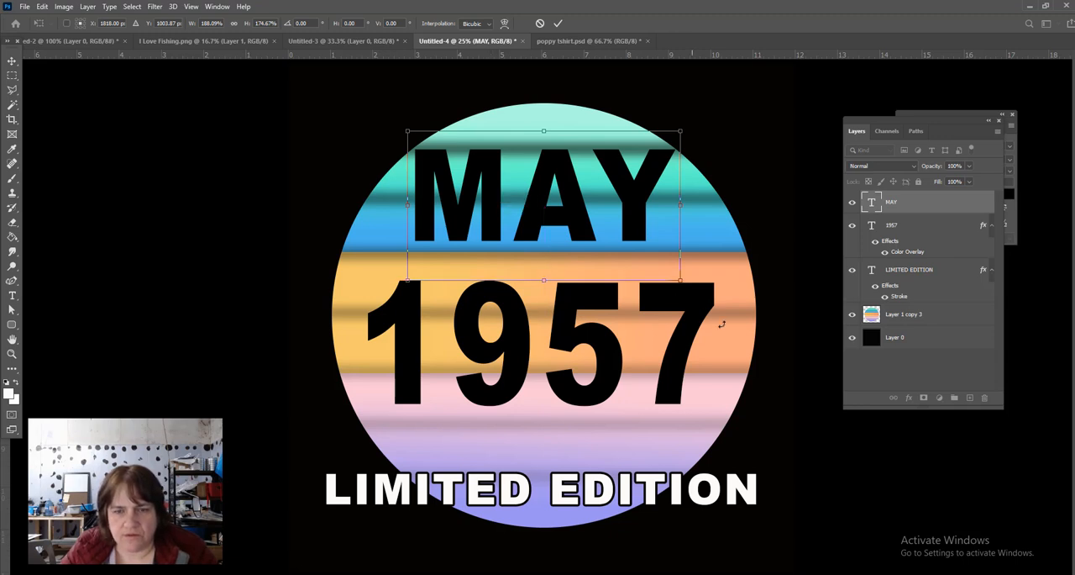
key(Return)
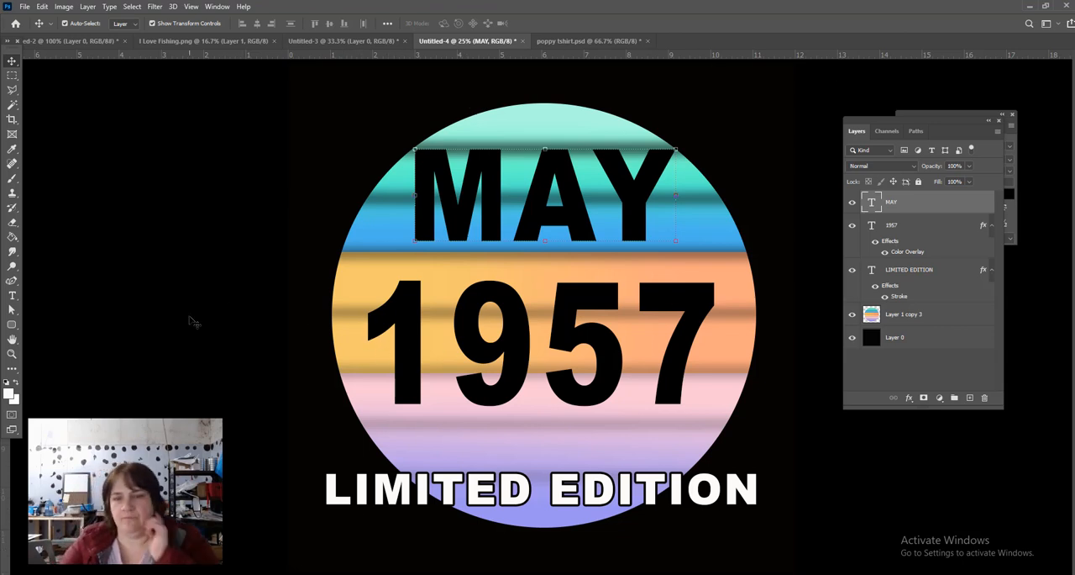
click(137, 316)
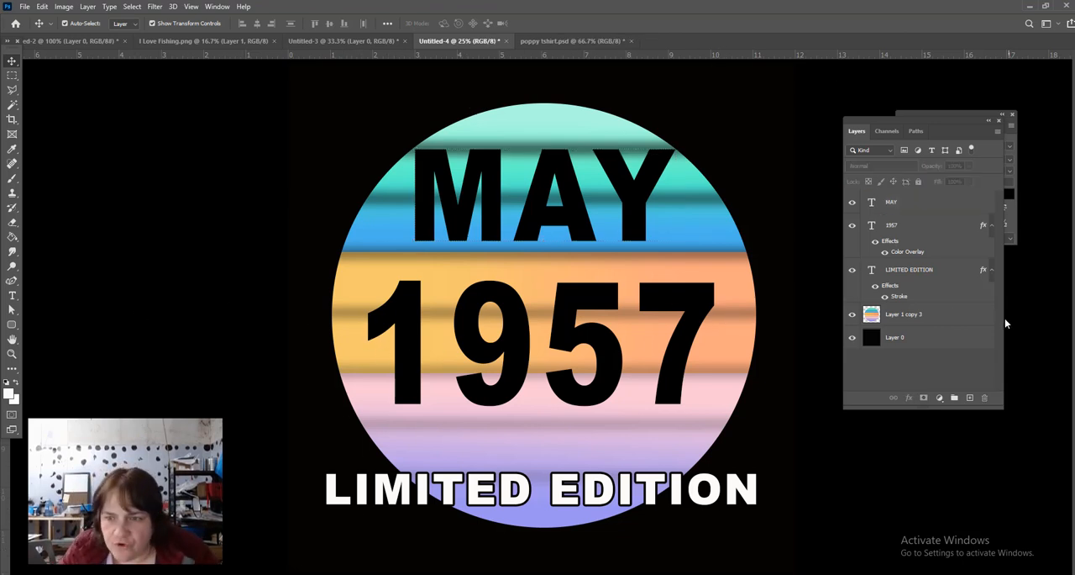
- Add the text AGED TO PERFECTION in white 72 pt Arial Black, centred on the circle's upper edge, directly above the circle layer
click(973, 320)
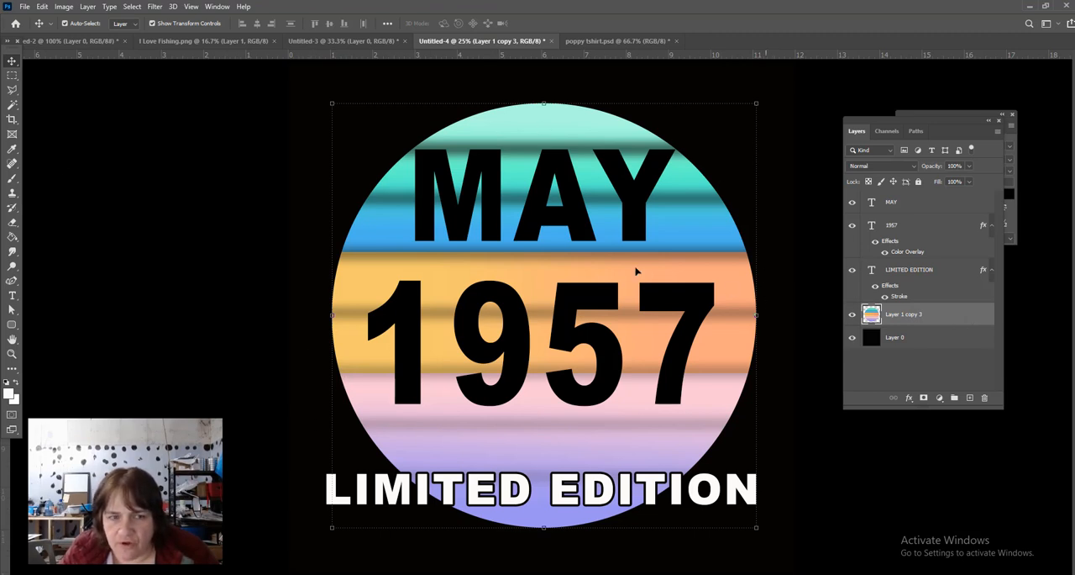
click(11, 295)
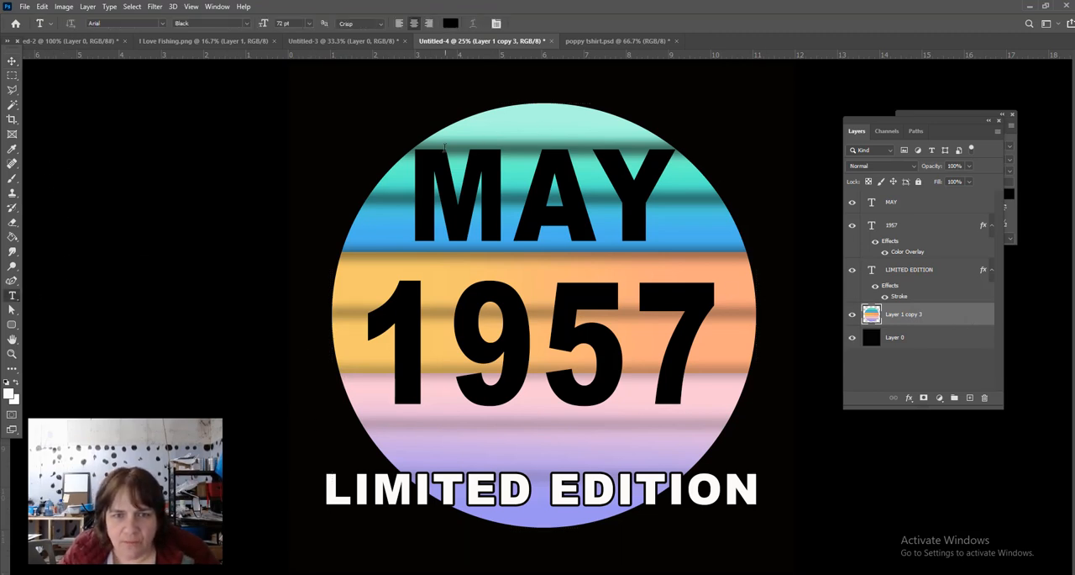
click(451, 23)
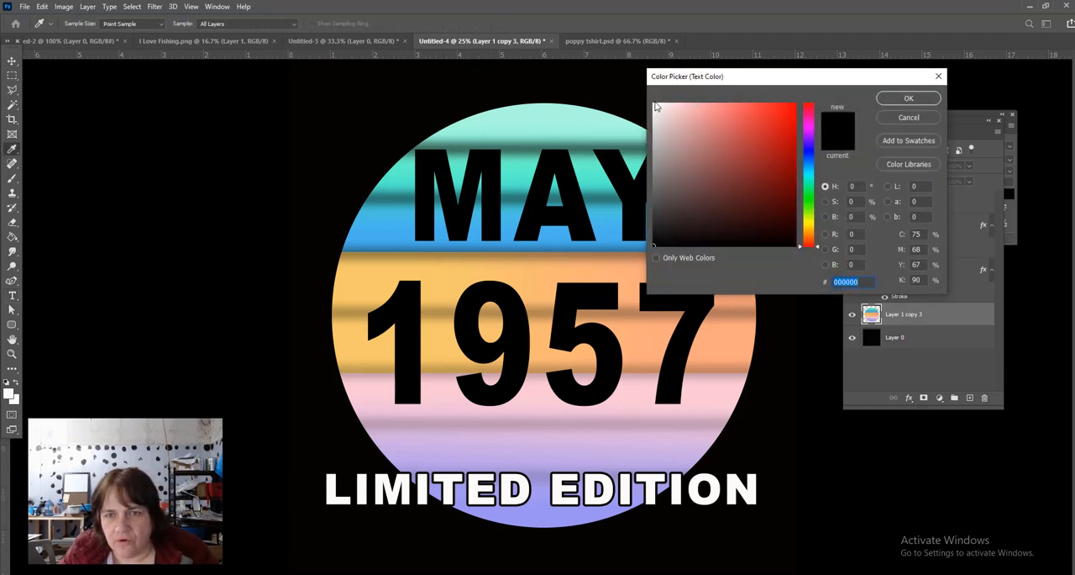
click(654, 105)
click(906, 100)
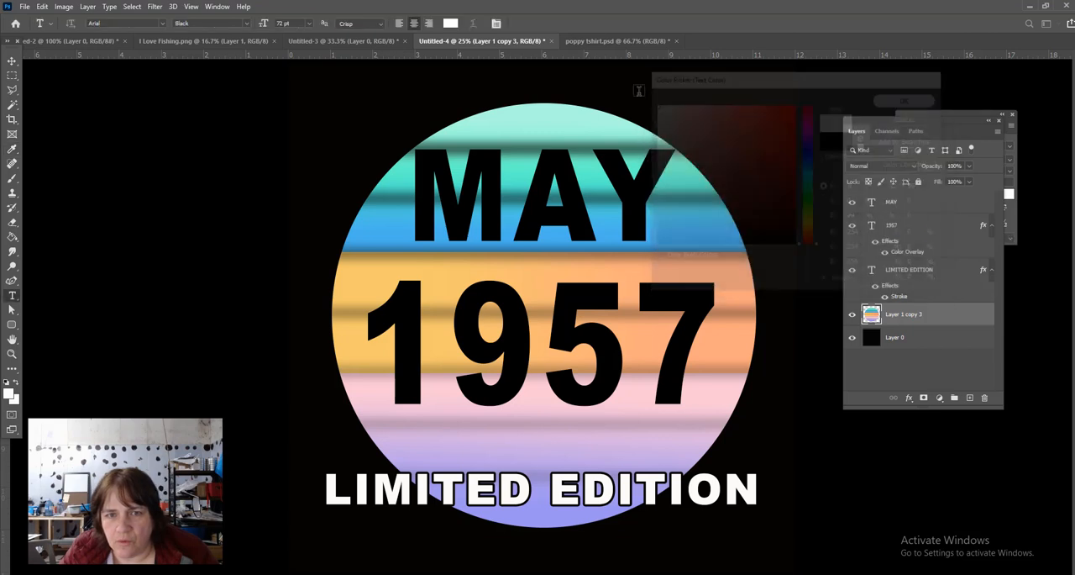
click(543, 111)
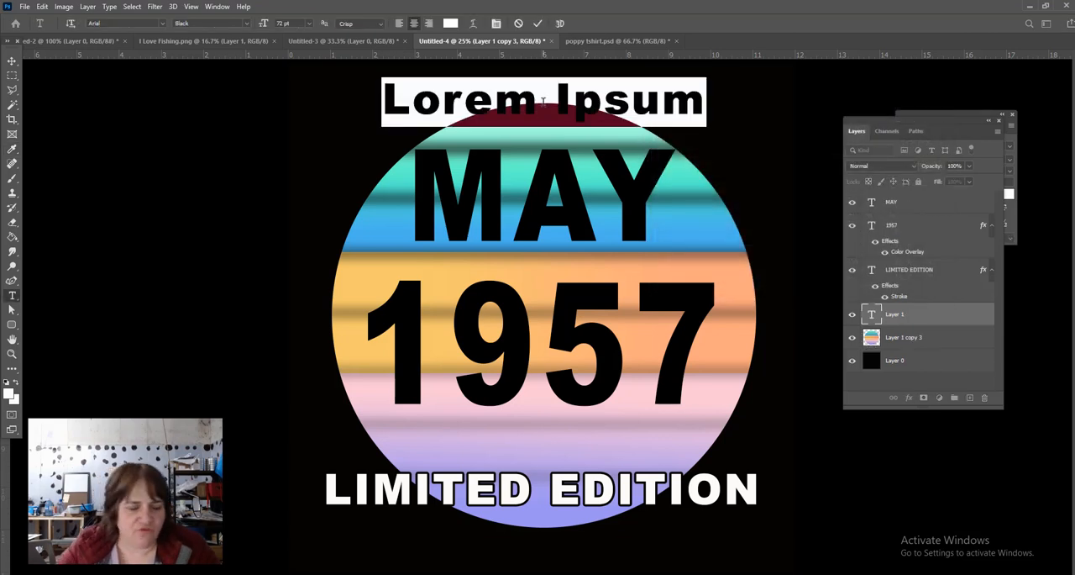
text(a)
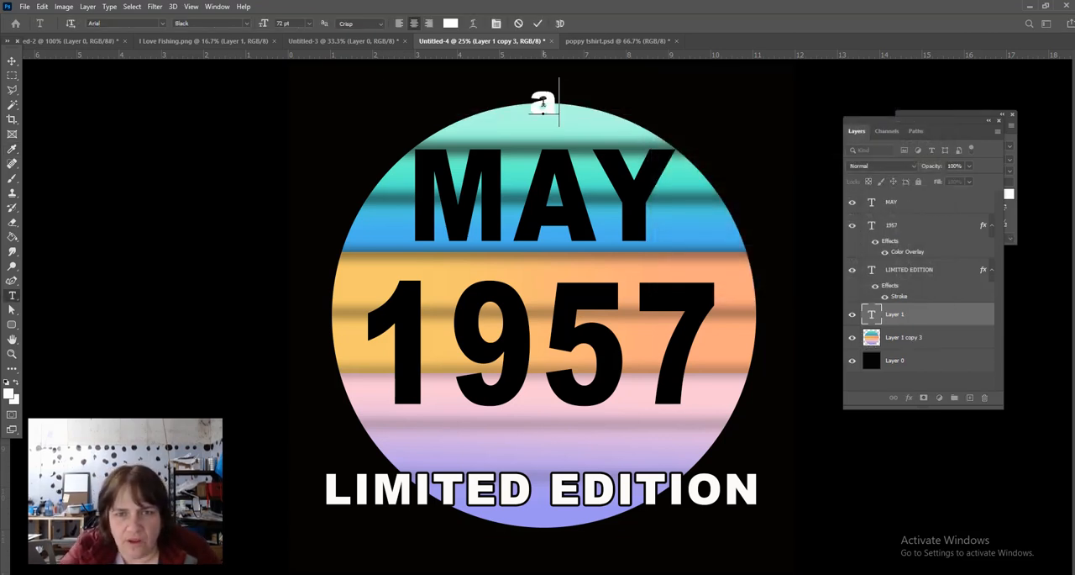
key(BackSpace)
text(AGED TO)
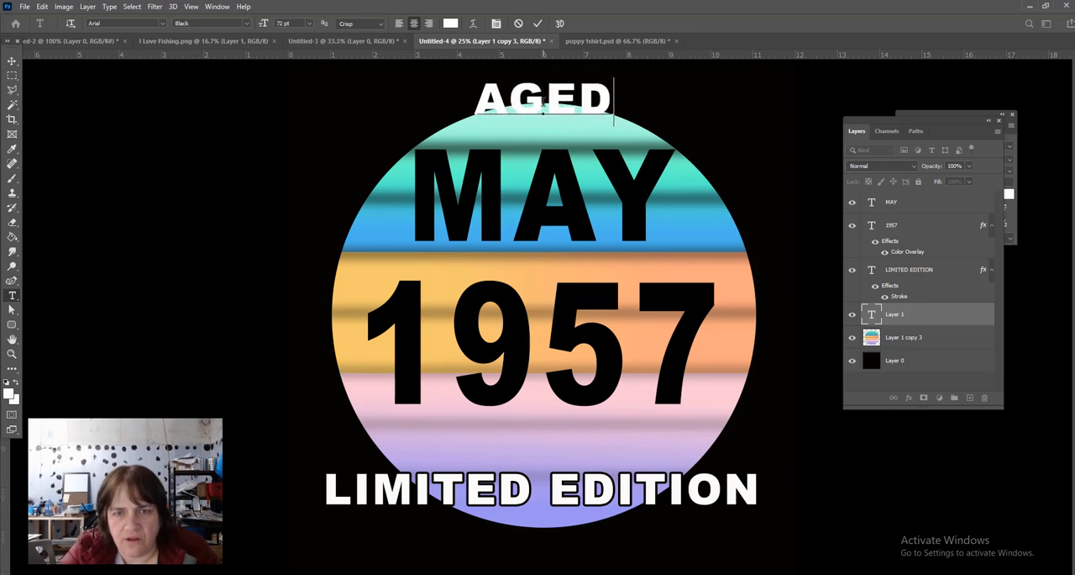
text(RFECTIO)
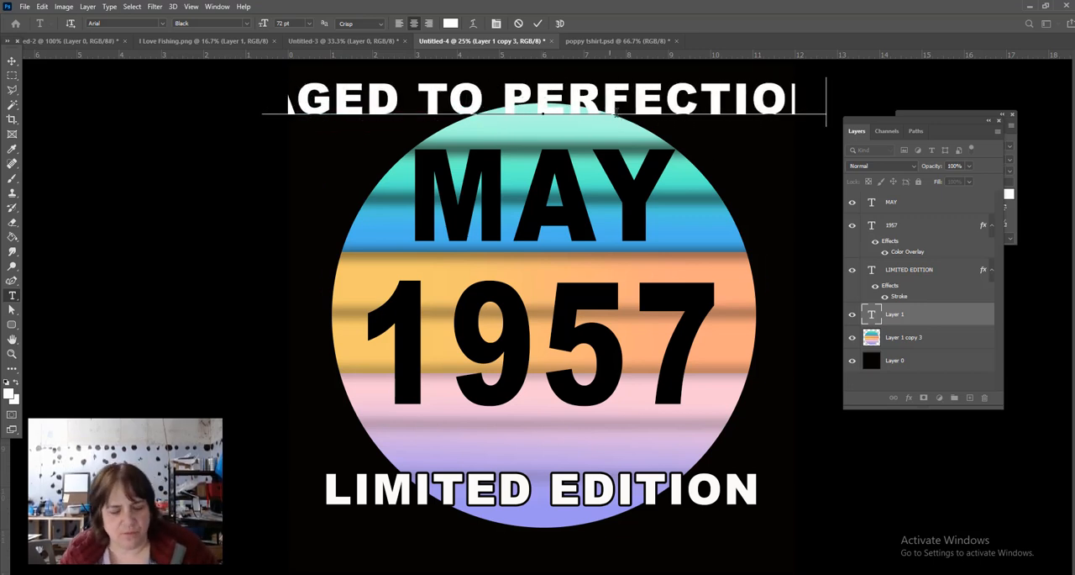
- Reduce the whole AGED TO PERFECTION text to 48 pt
key(ctrl)
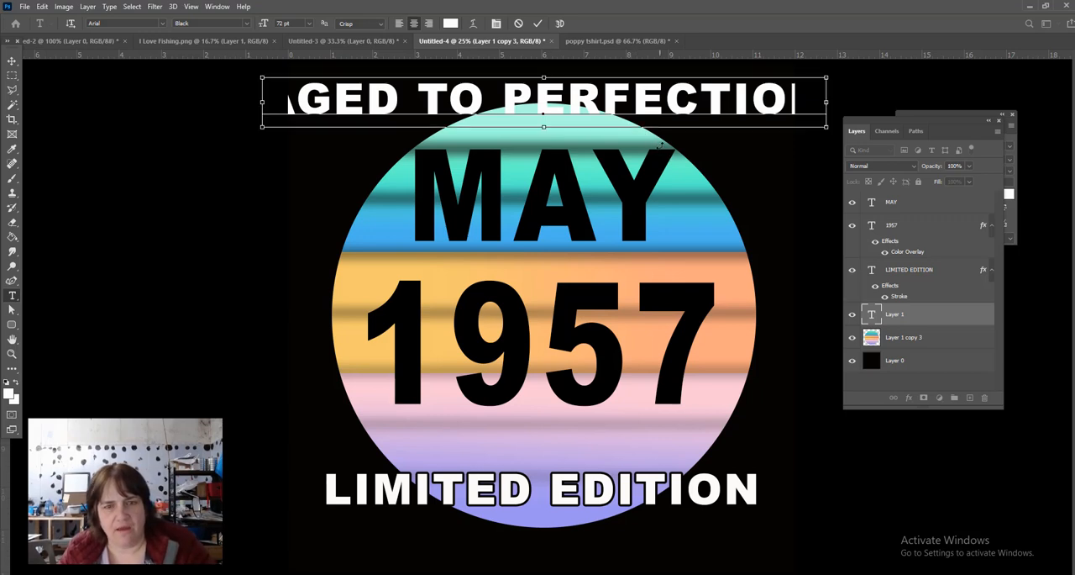
key(ctrl+a)
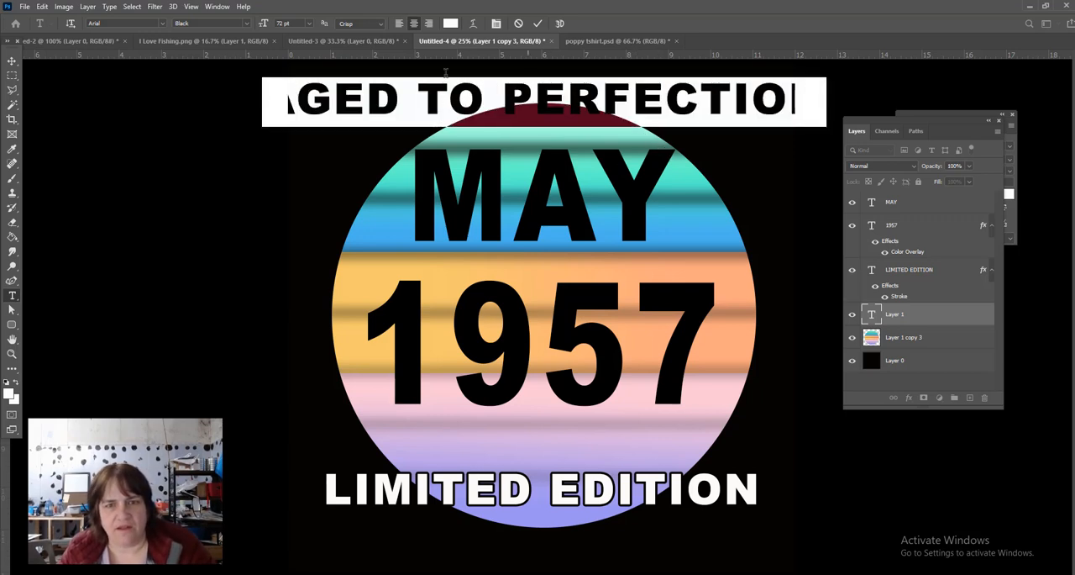
click(309, 23)
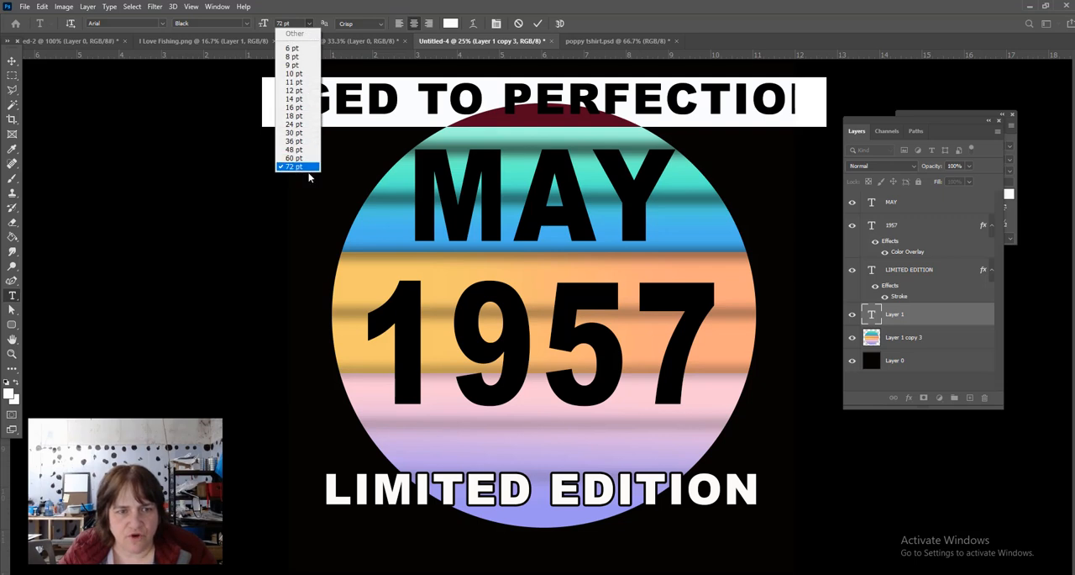
click(295, 149)
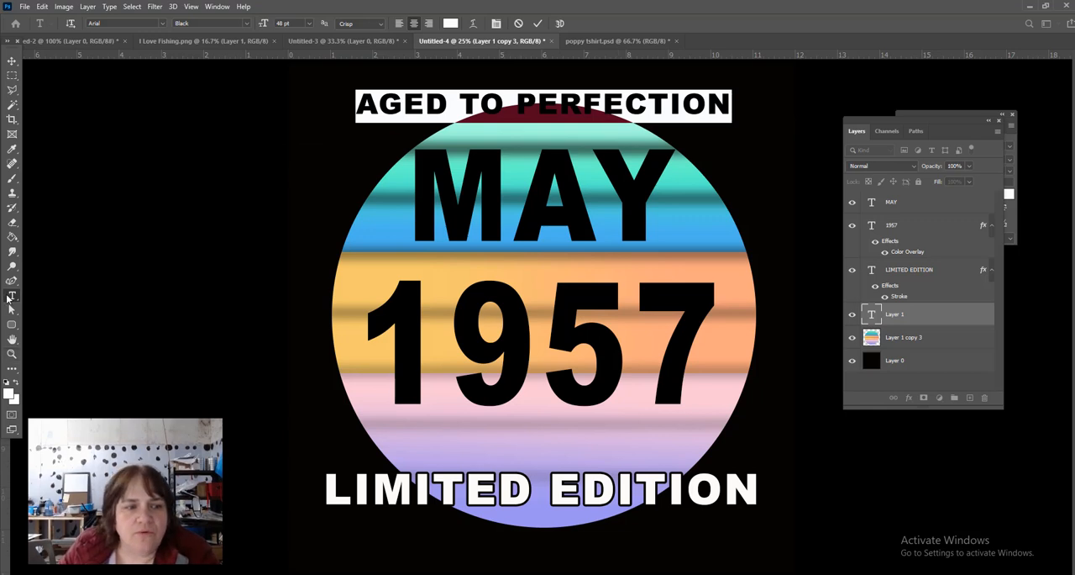
- Warp the AGED TO PERFECTION text with the Arc Upper style, bend +37% and horizontal distortion -15%
double_click(490, 102)
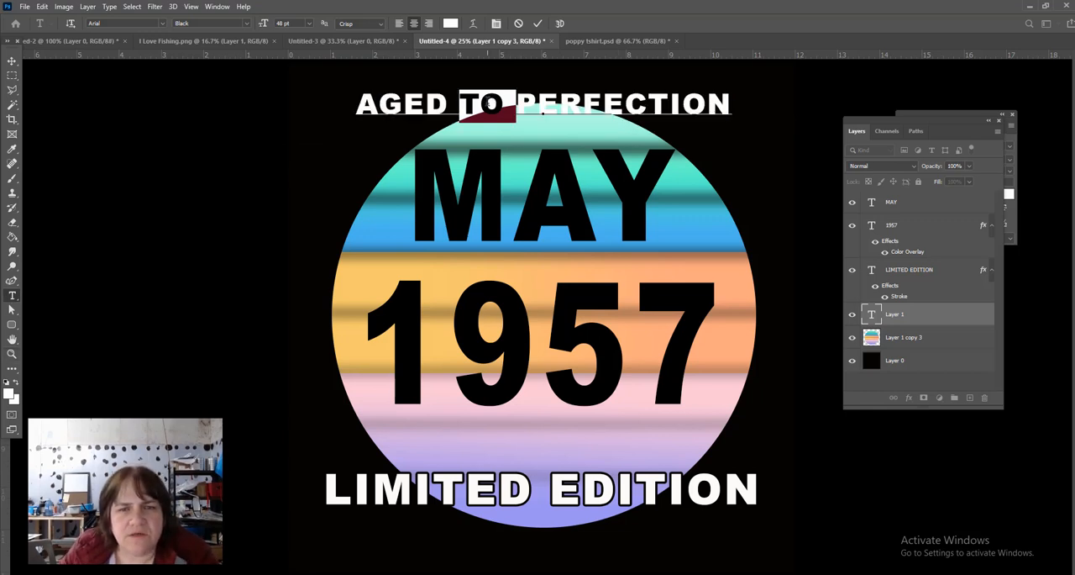
triple_click(490, 101)
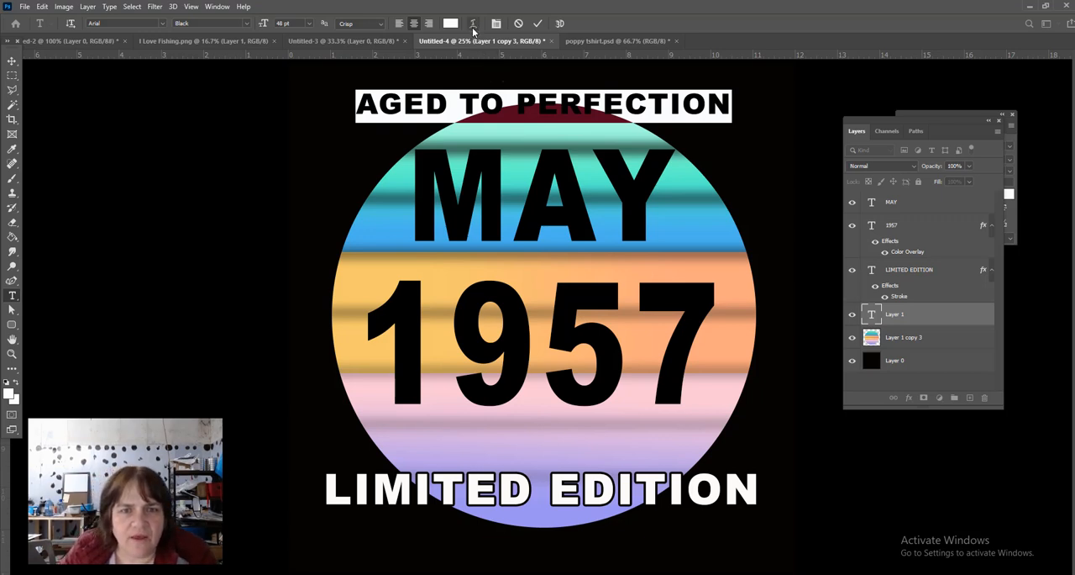
click(474, 23)
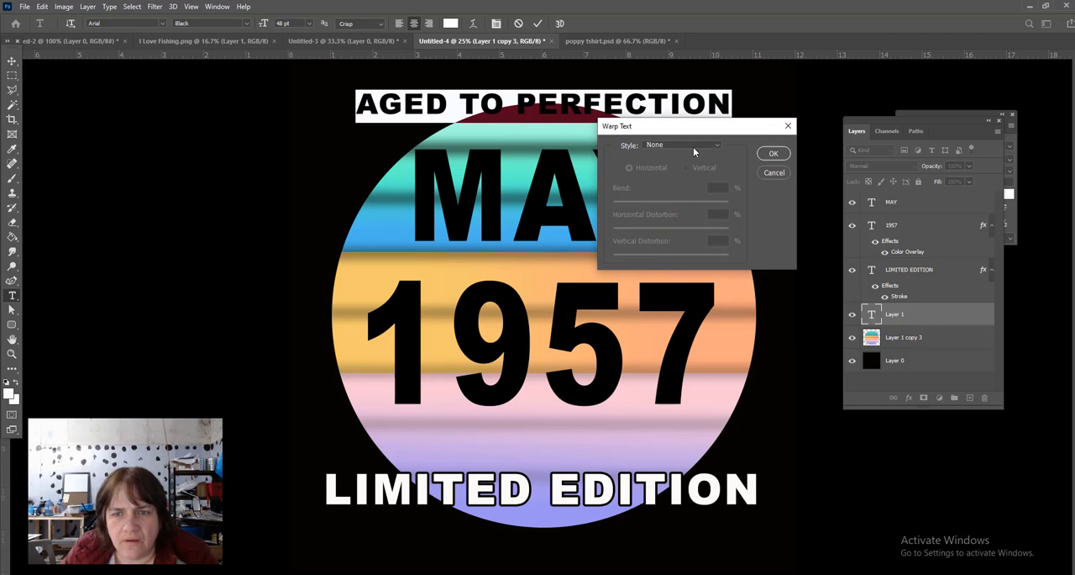
click(717, 146)
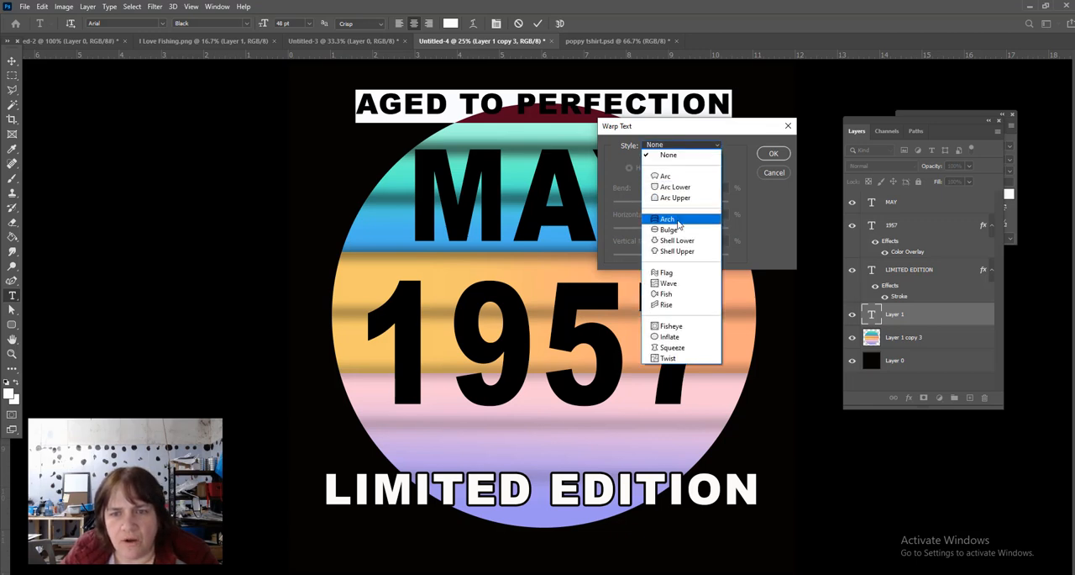
click(677, 198)
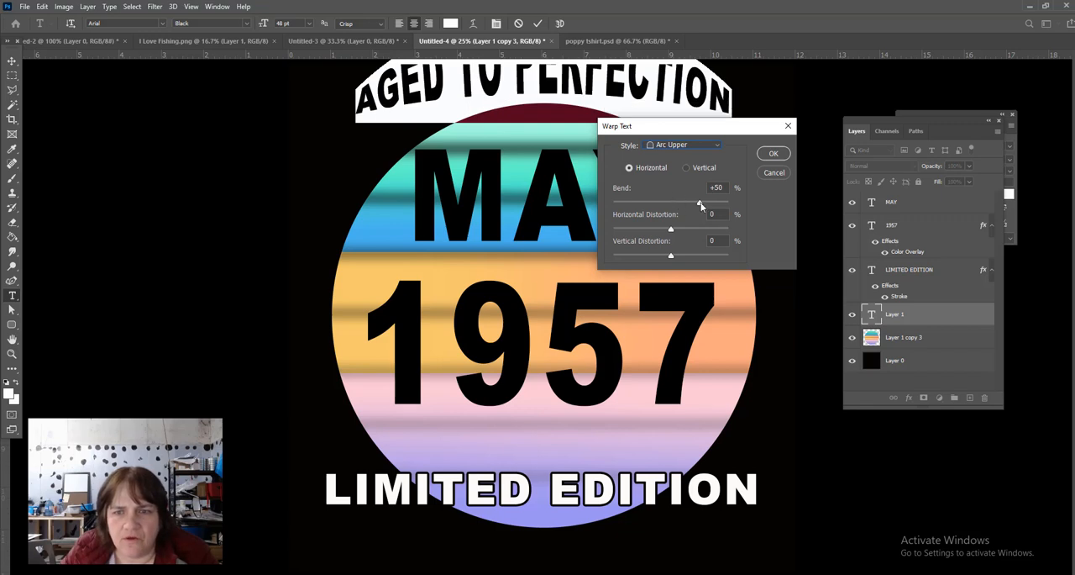
drag(700, 201, 662, 230)
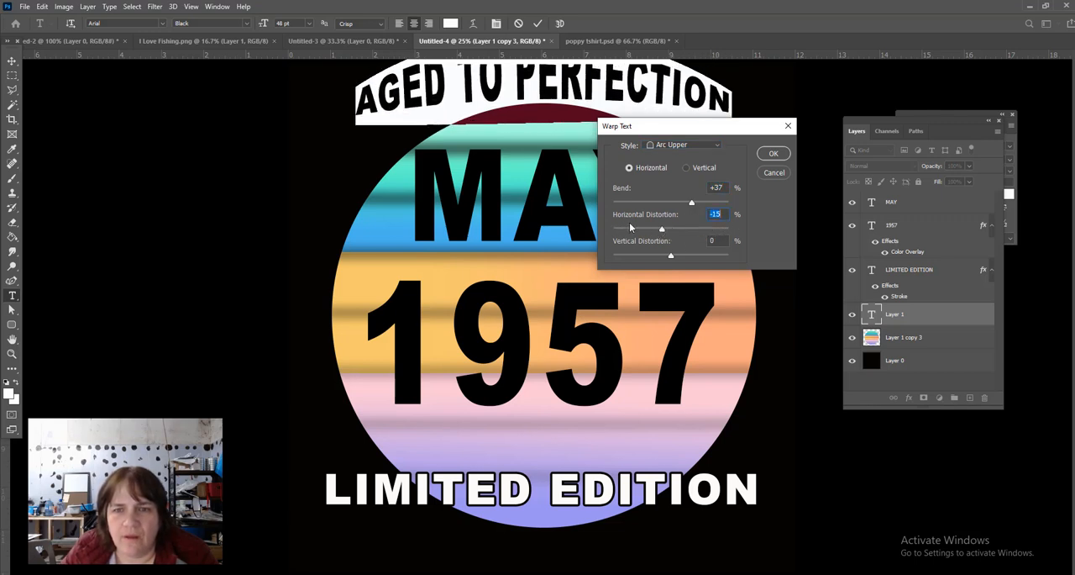
- Change the AGED TO PERFECTION warp style to Arc with a +56% bend and apply it
click(680, 147)
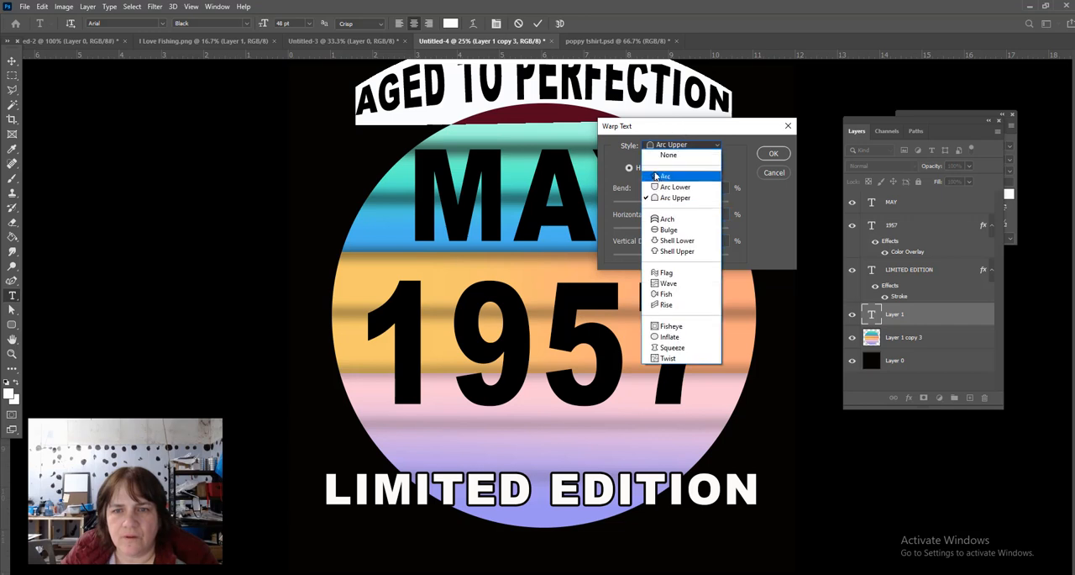
click(668, 177)
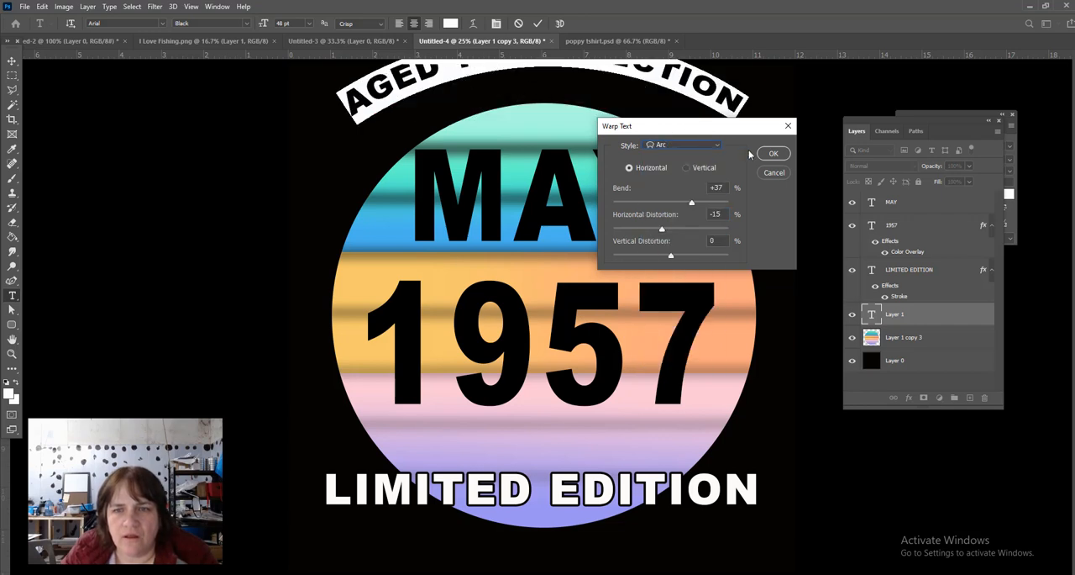
drag(691, 202, 704, 201)
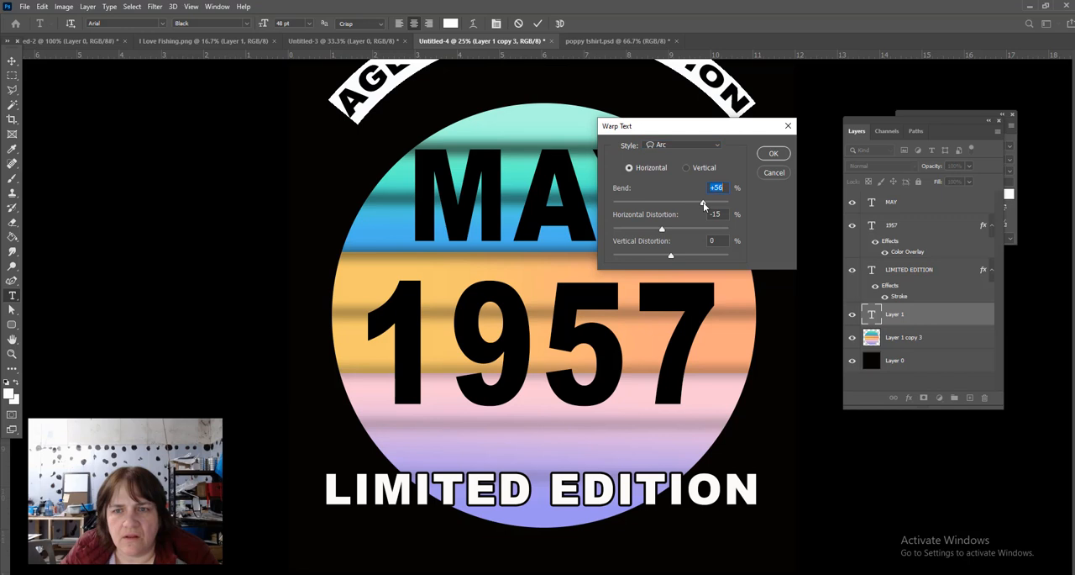
click(774, 154)
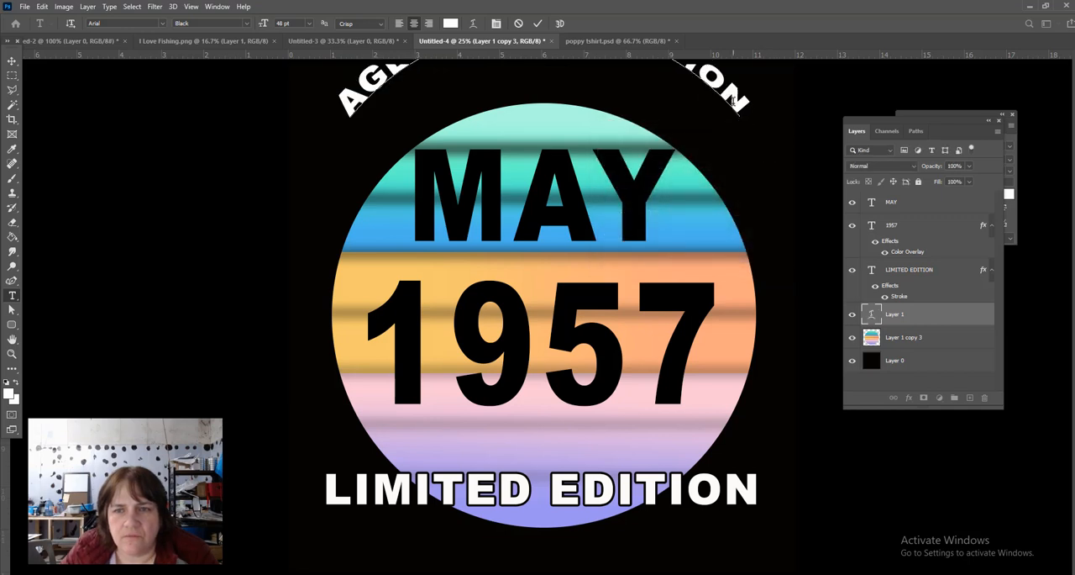
- Move the arched AGED TO PERFECTION text down so it follows the striped circle's upper edge
key(ctrl+minus)
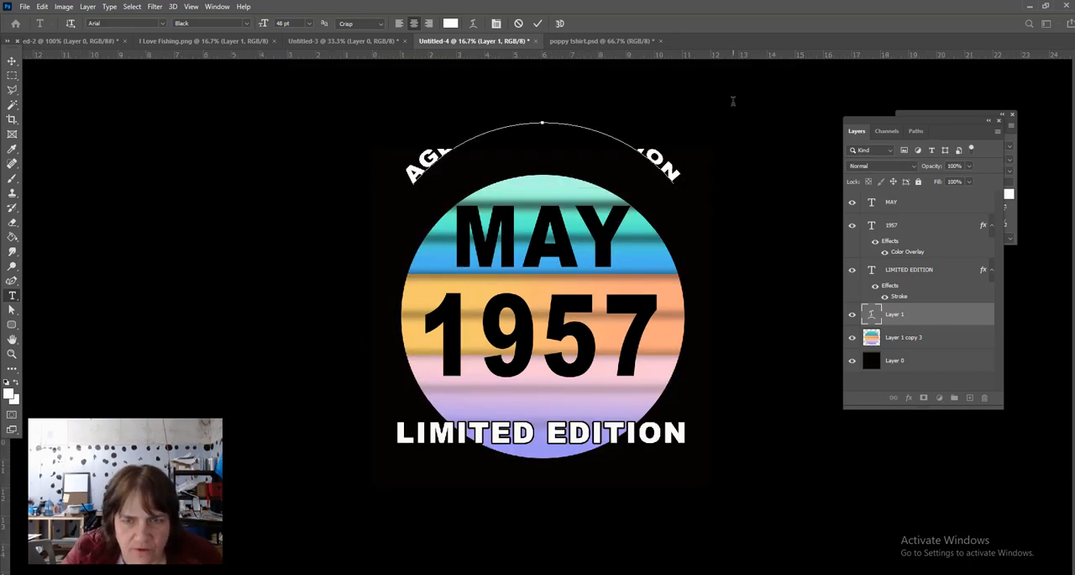
click(10, 62)
drag(423, 162, 429, 210)
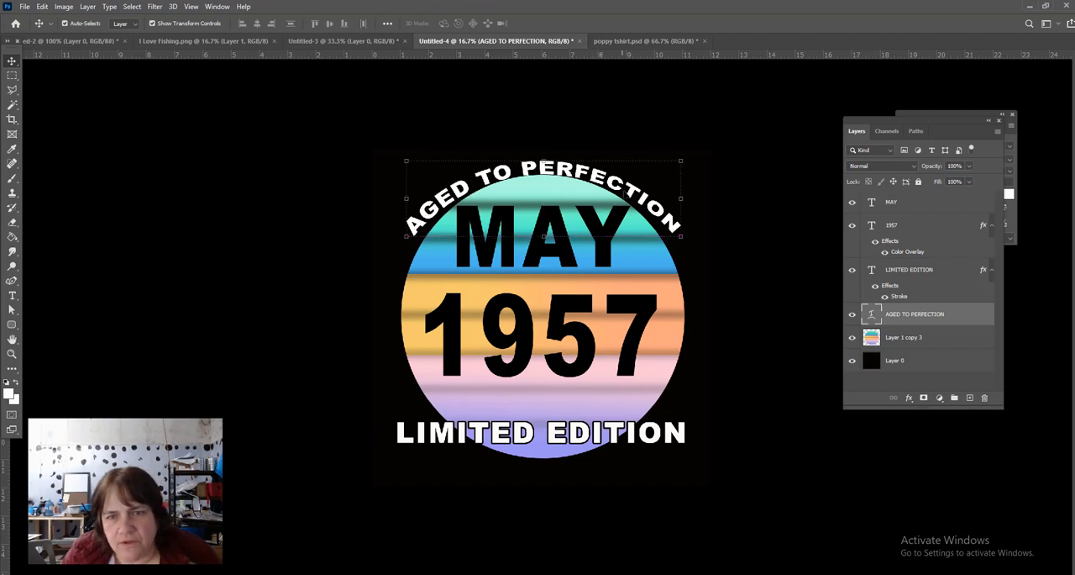
- Increase the Arc warp bend of the whole AGED TO PERFECTION text so it curves around the circle
double_click(628, 191)
double_click(629, 192)
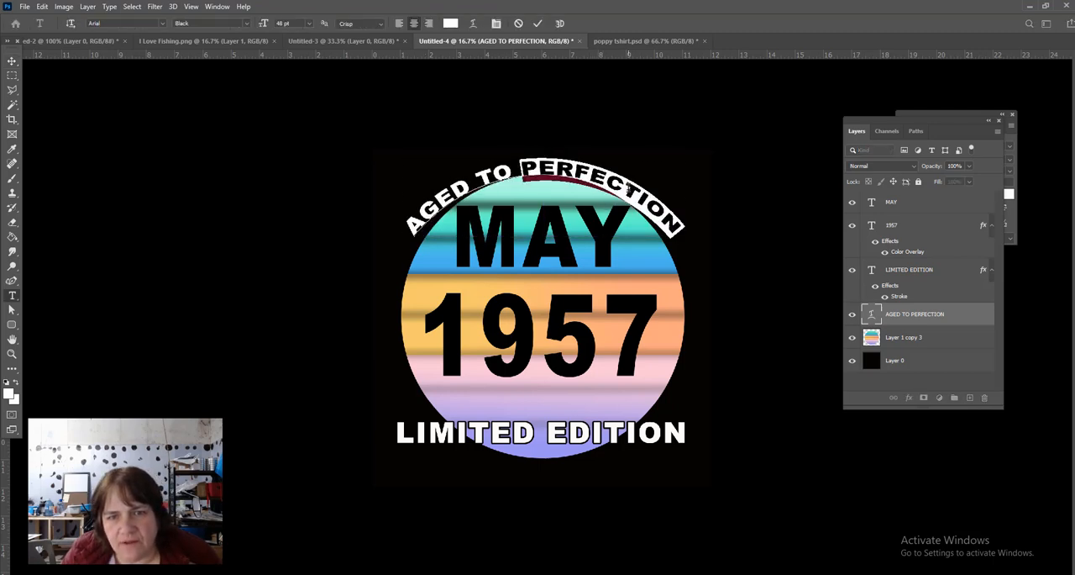
key(ctrl+a)
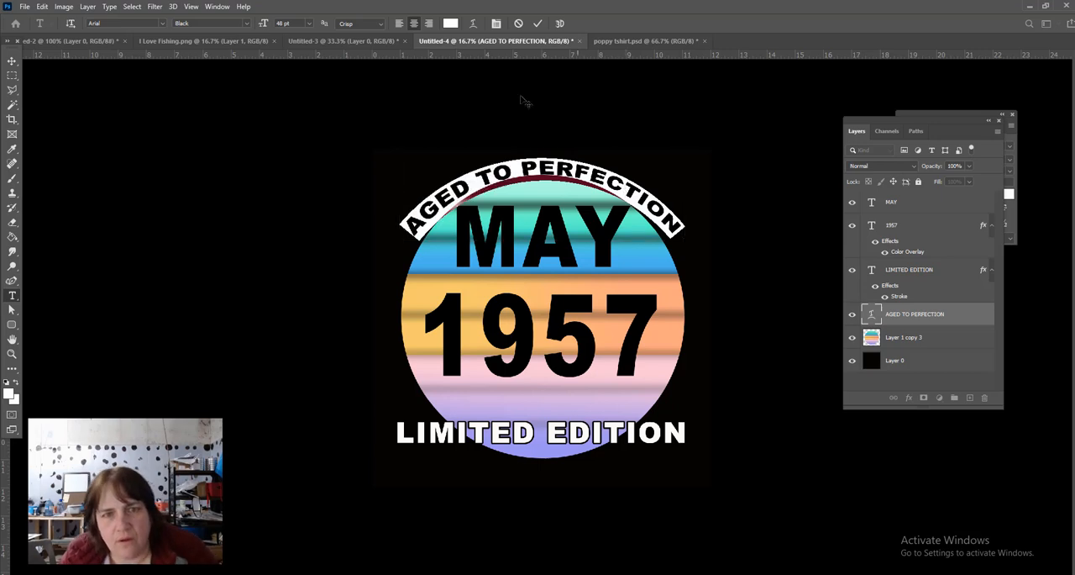
click(473, 23)
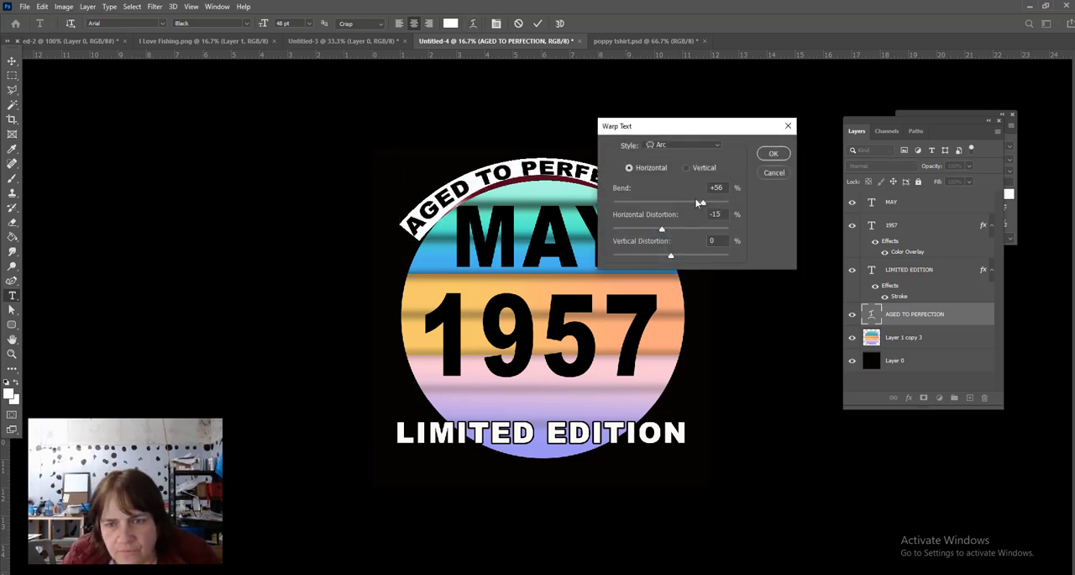
drag(699, 205, 706, 204)
click(773, 155)
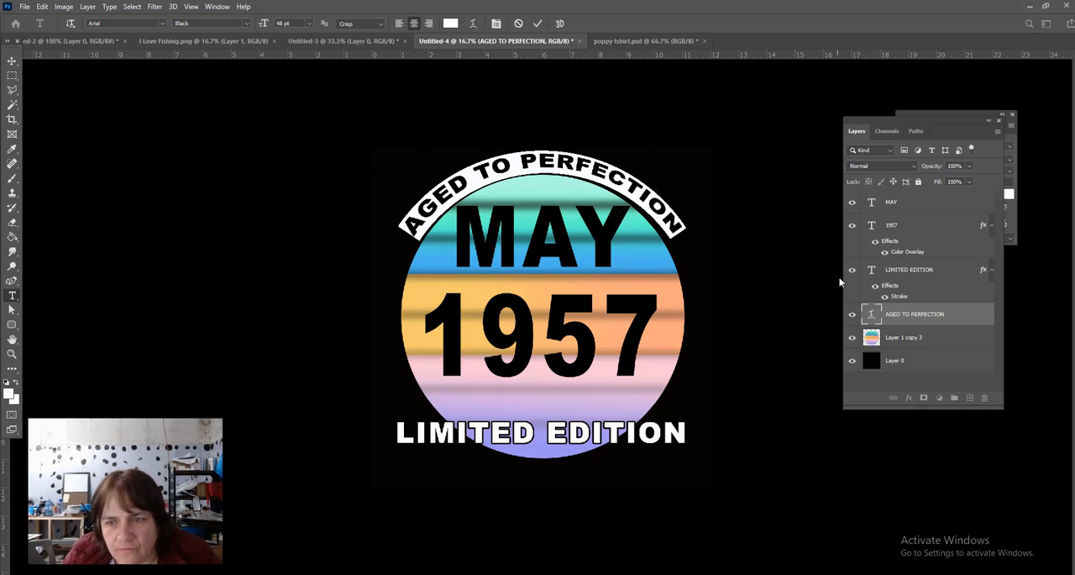
- Delete the warped AGED TO PERFECTION text layer
key(v)
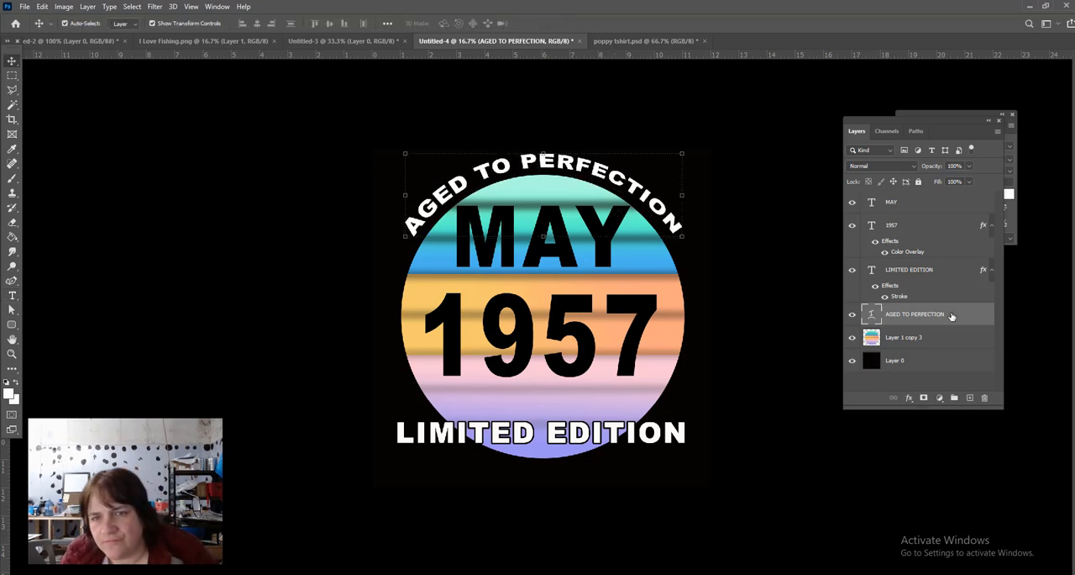
key(Delete)
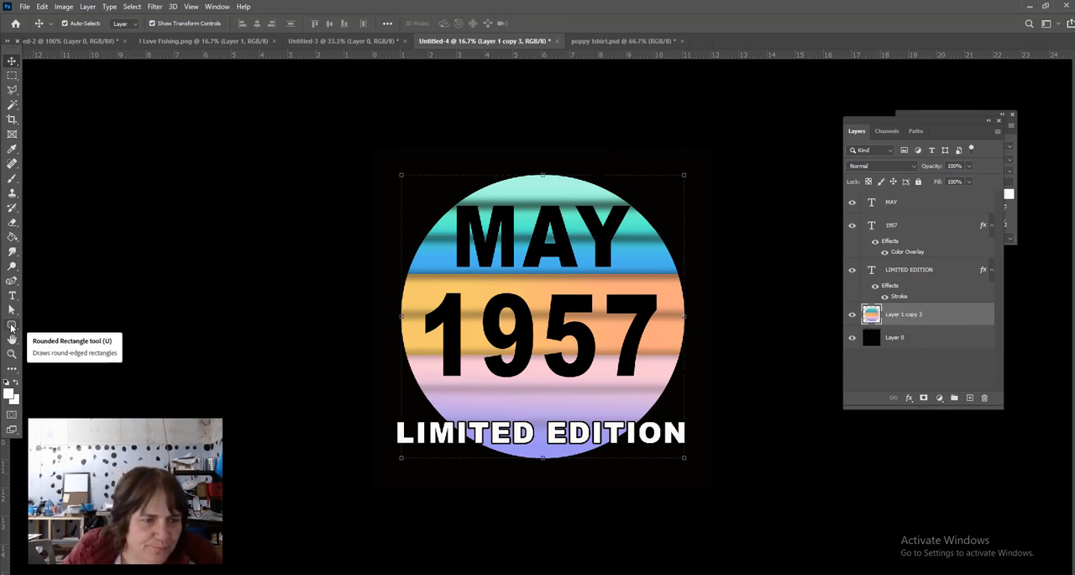
- Draw a white circle shape of about 2863 px with the Ellipse tool, directly above the striped circle layer
click(11, 328)
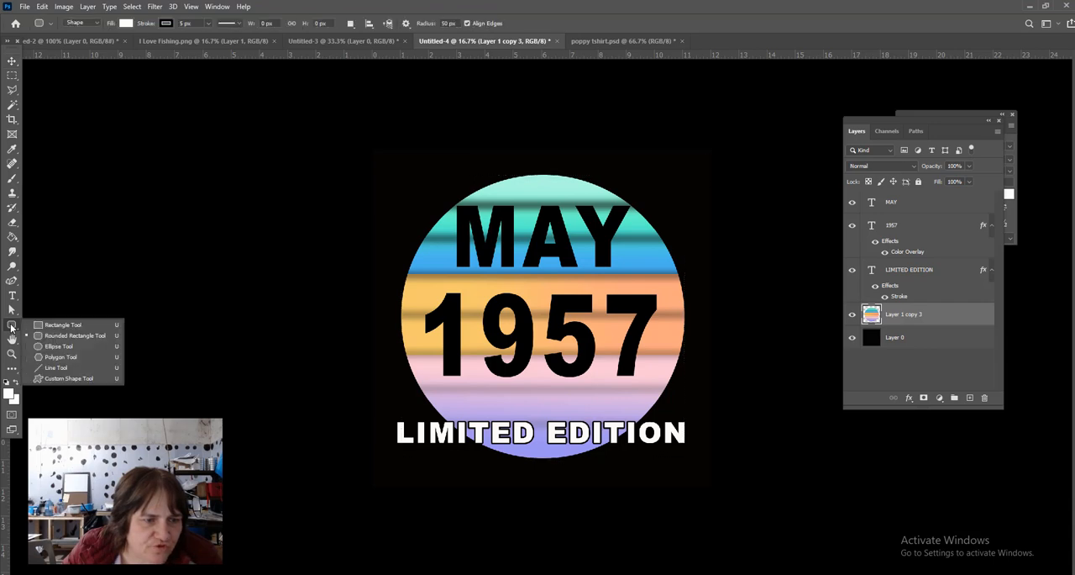
click(50, 350)
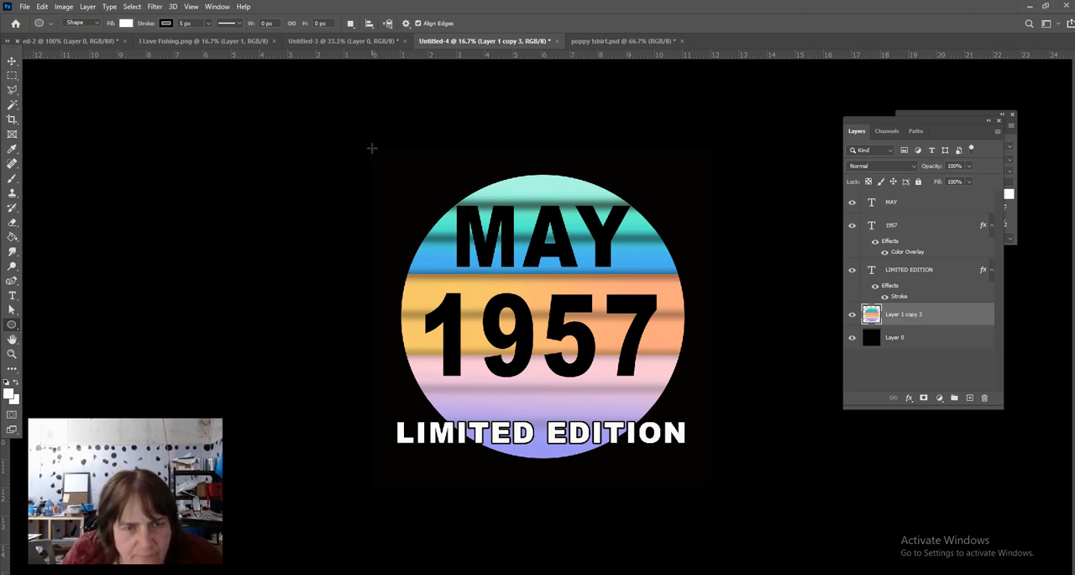
drag(371, 147, 739, 413)
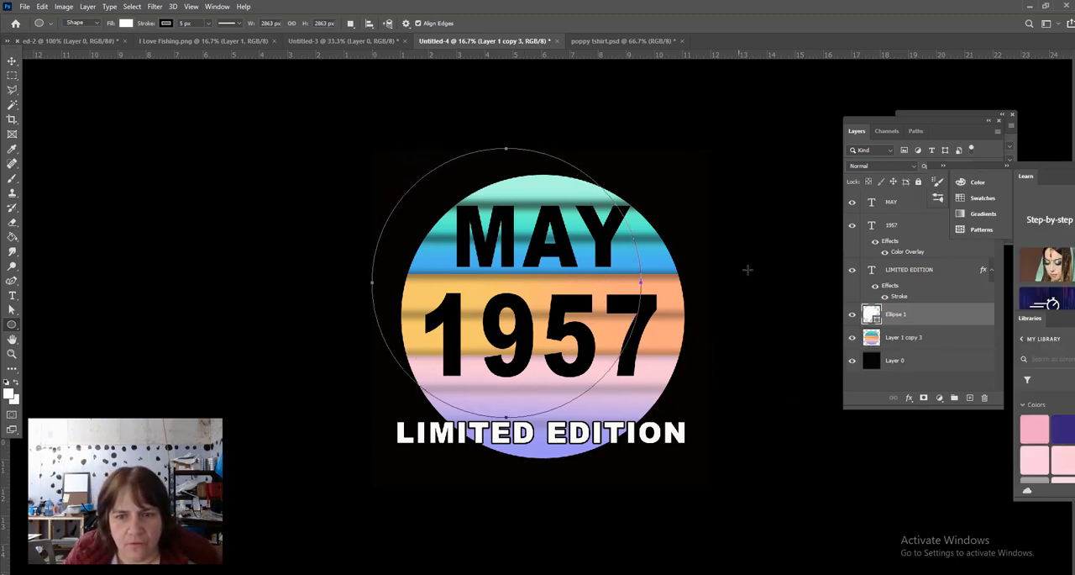
- Move the white circle over the striped circle, scale it to 105.20% to match exactly, and deselect it
click(11, 61)
drag(519, 194, 548, 223)
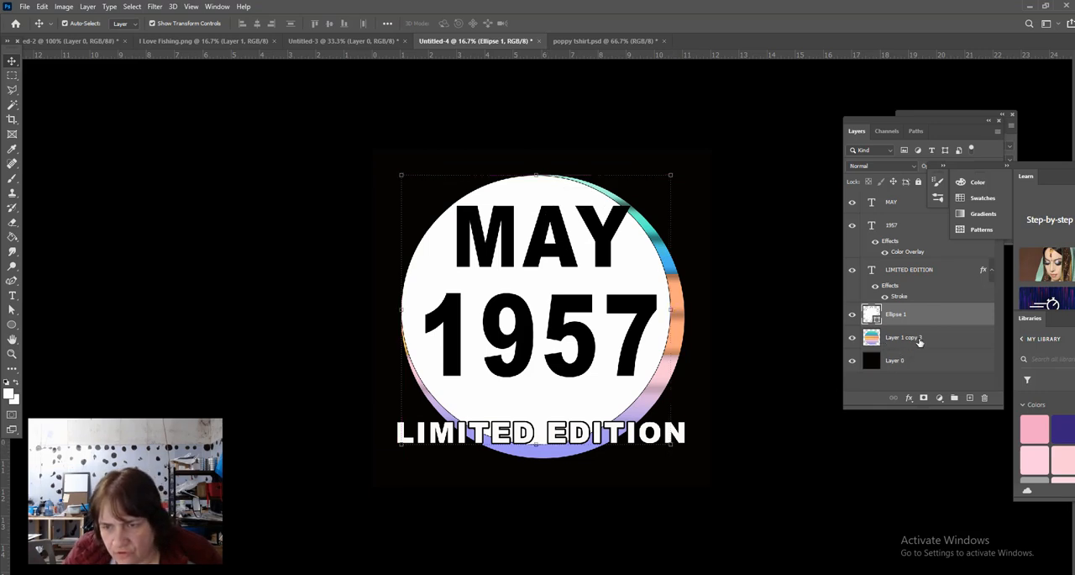
drag(671, 446, 686, 458)
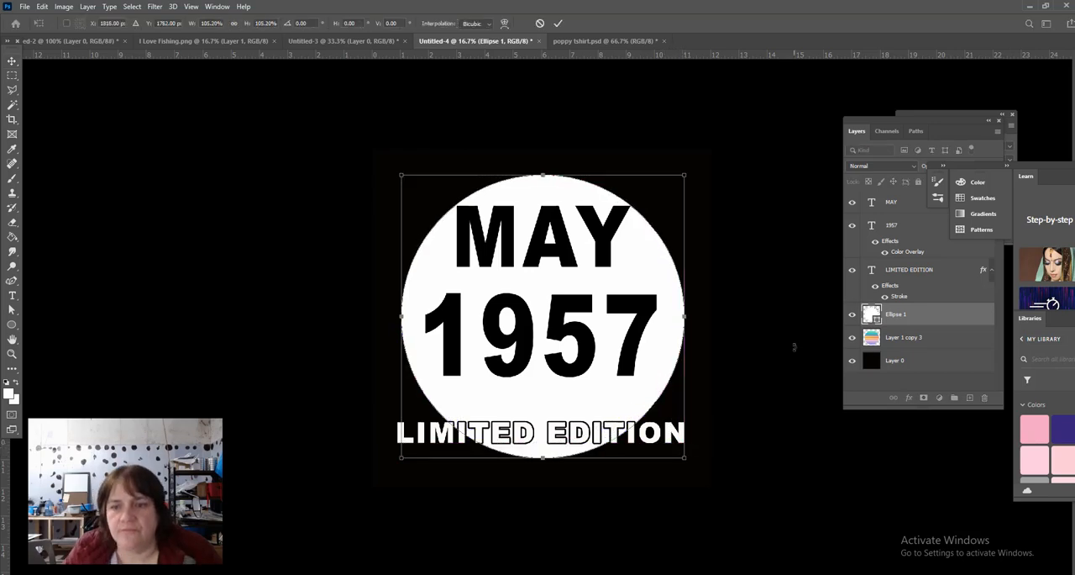
key(Return)
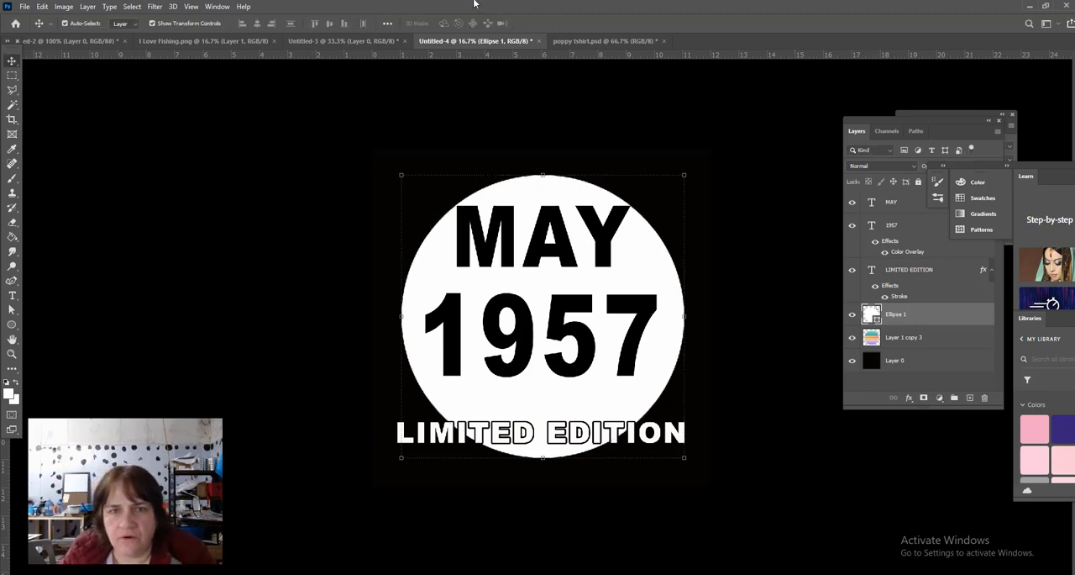
click(632, 137)
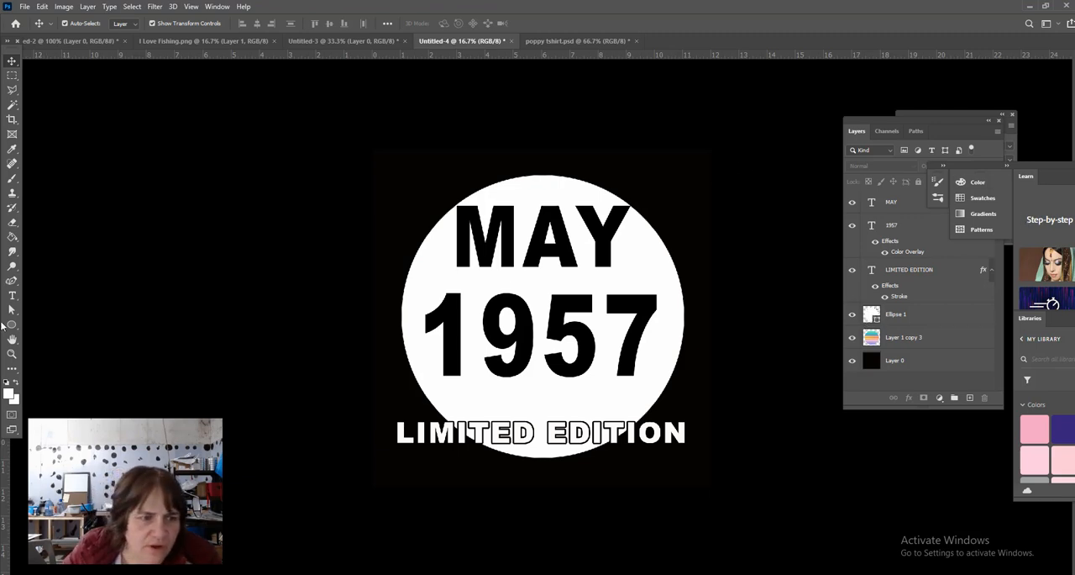
- Start white 48 pt Arial Black type on the Ellipse 1 path at the circle's upper-left edge
click(11, 296)
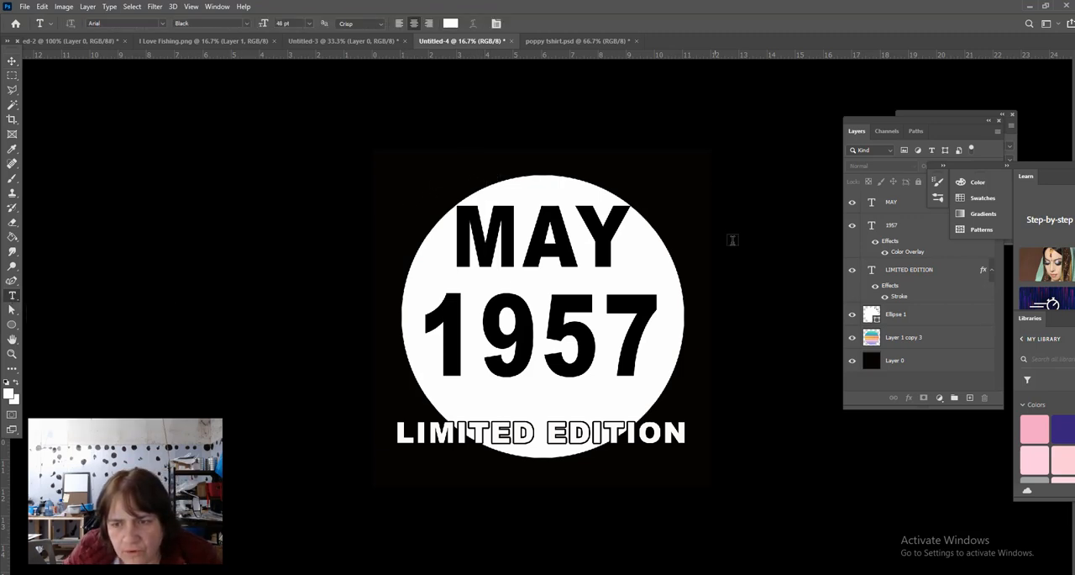
click(928, 317)
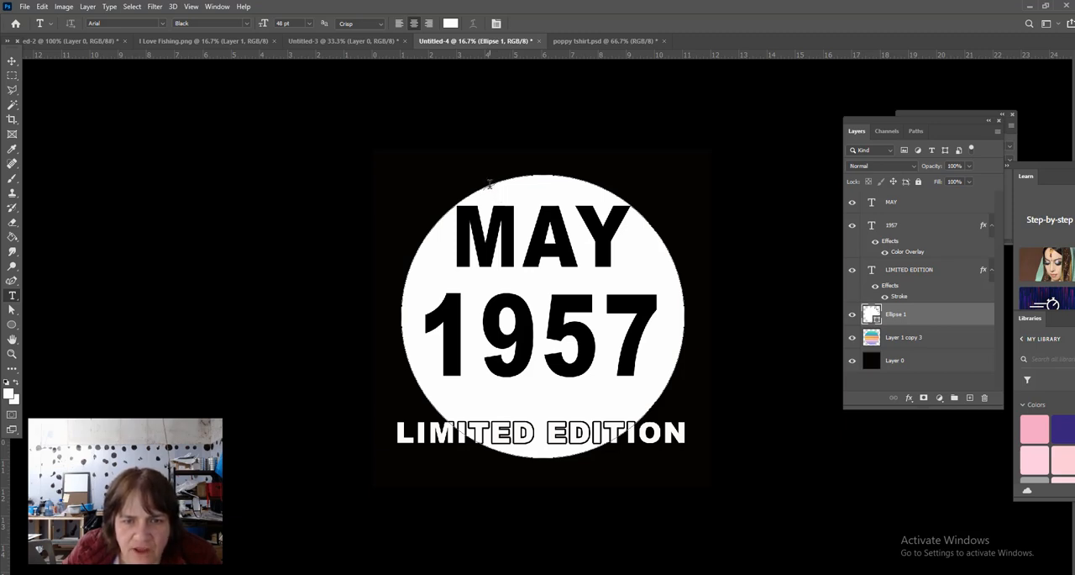
click(489, 184)
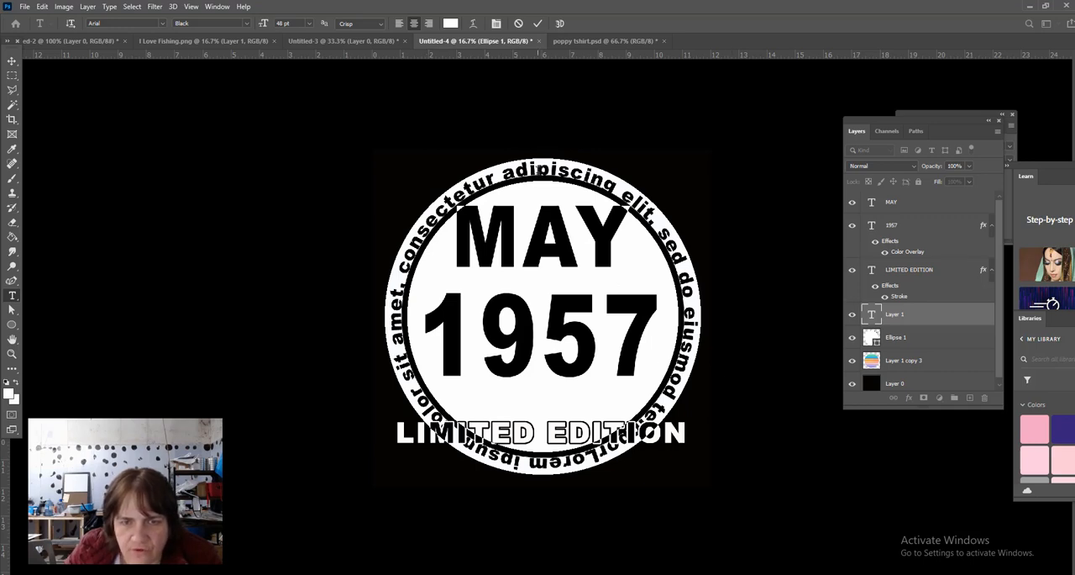
- Replace the placeholder text around the circle with ALL ORIGINAL PARTS
click(536, 167)
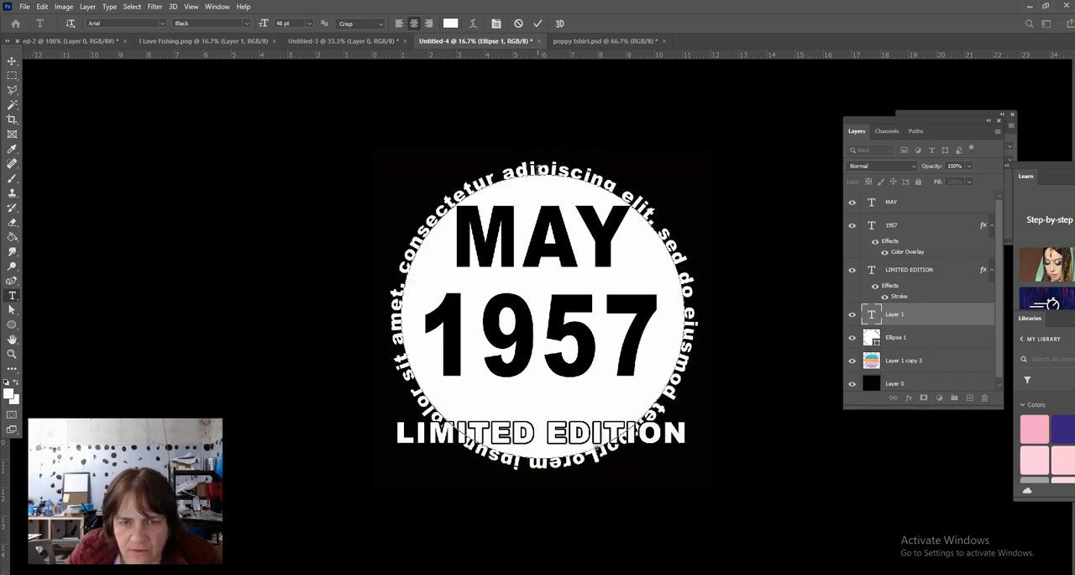
double_click(536, 170)
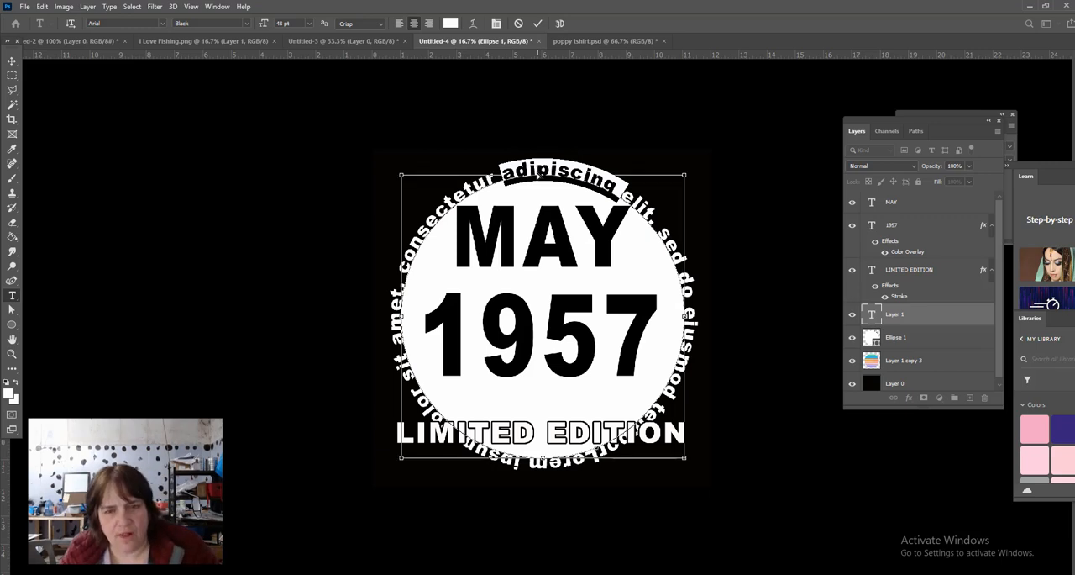
key(ctrl+a)
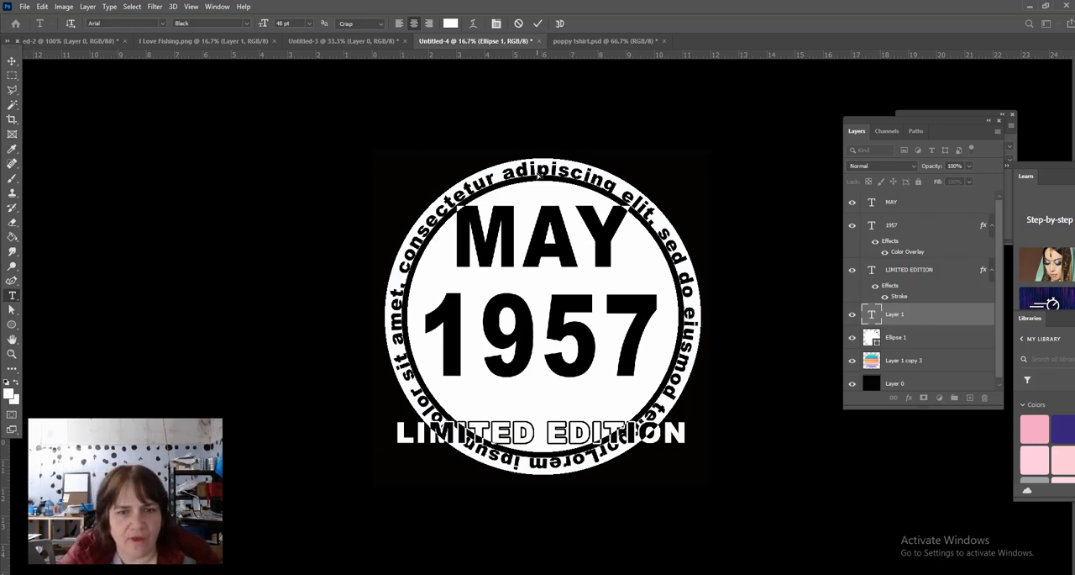
text(ALL)
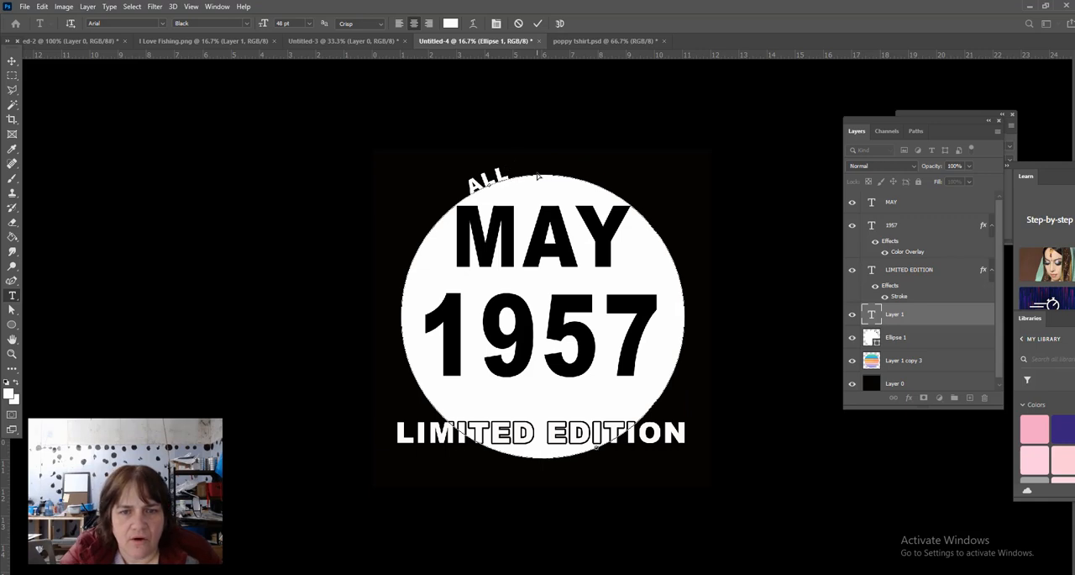
text( ORI)
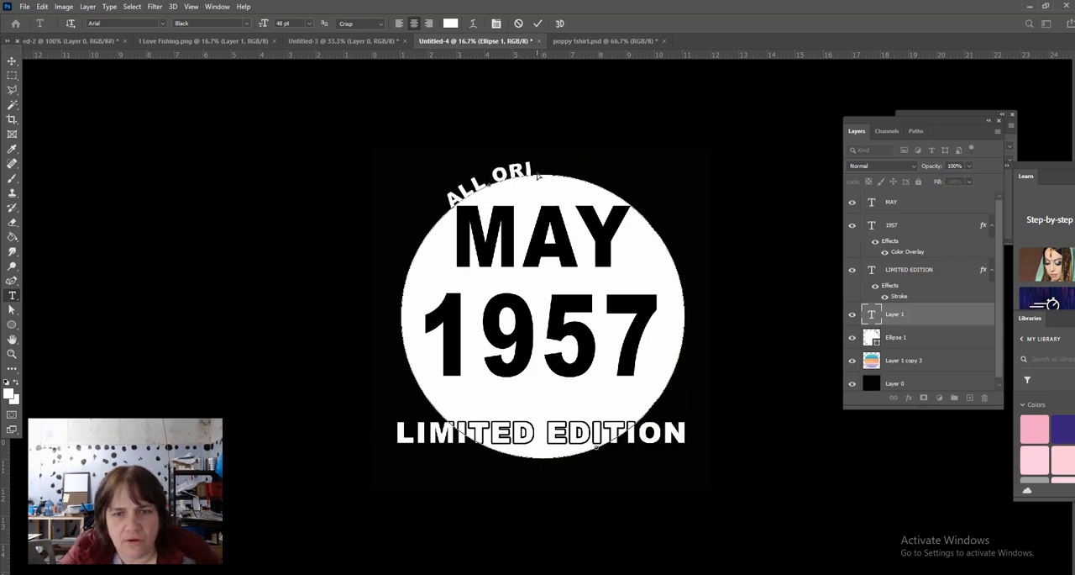
text(G)
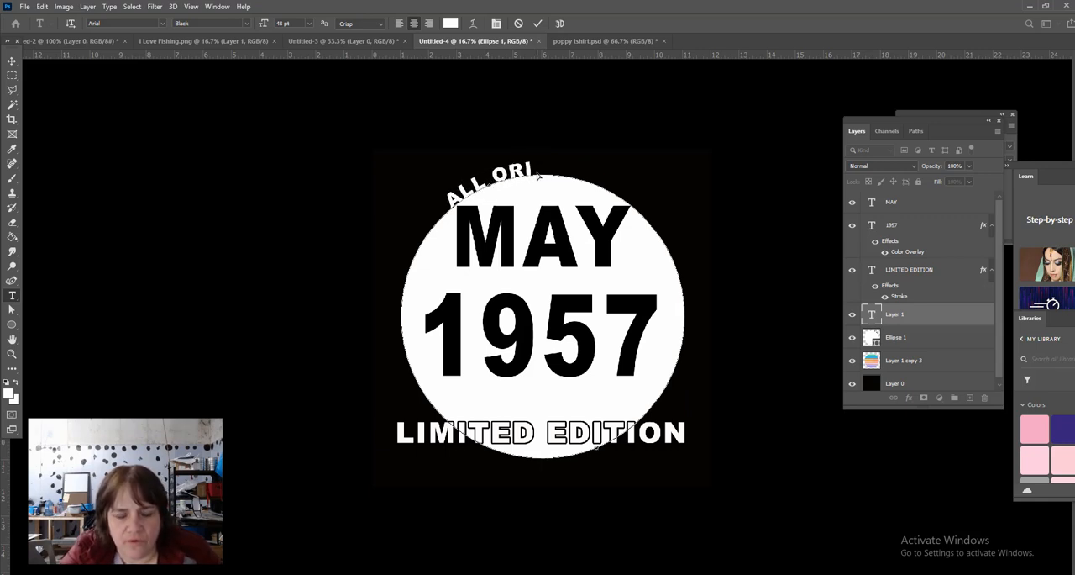
text(I)
key(BackSpace)
key(BackSpace)
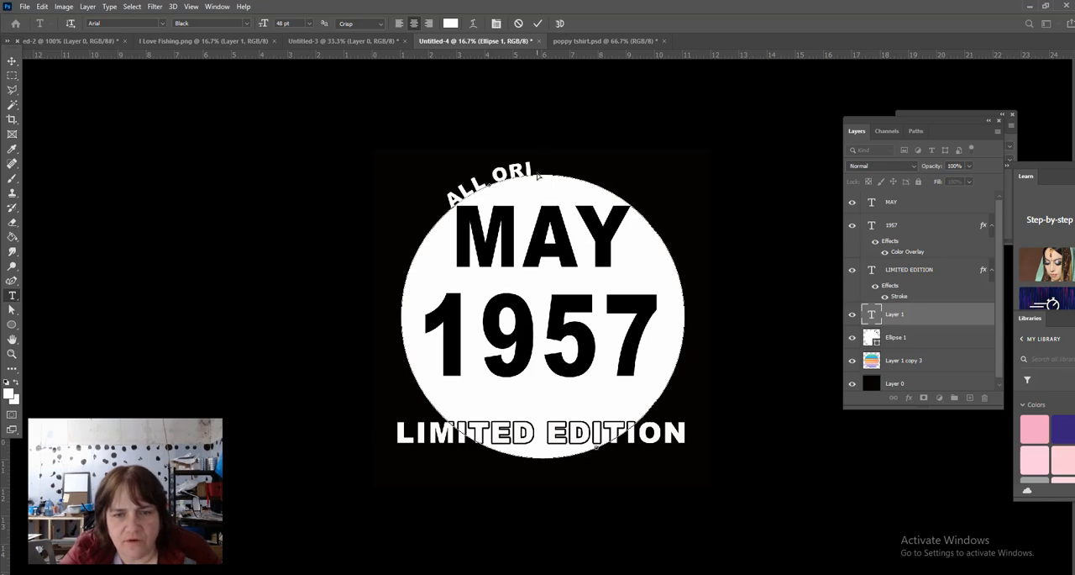
text(GINAL)
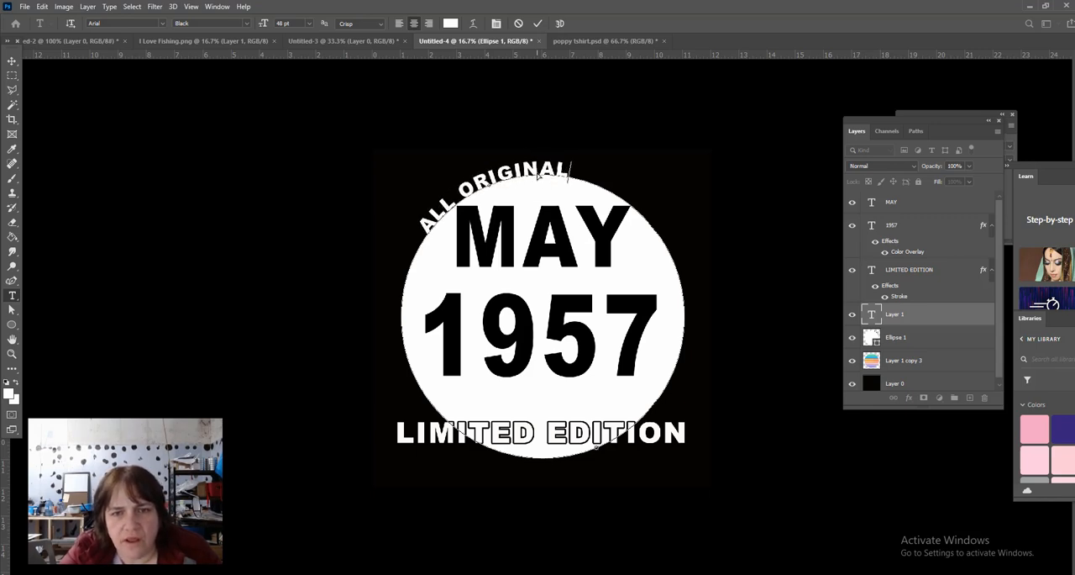
text( PARTS)
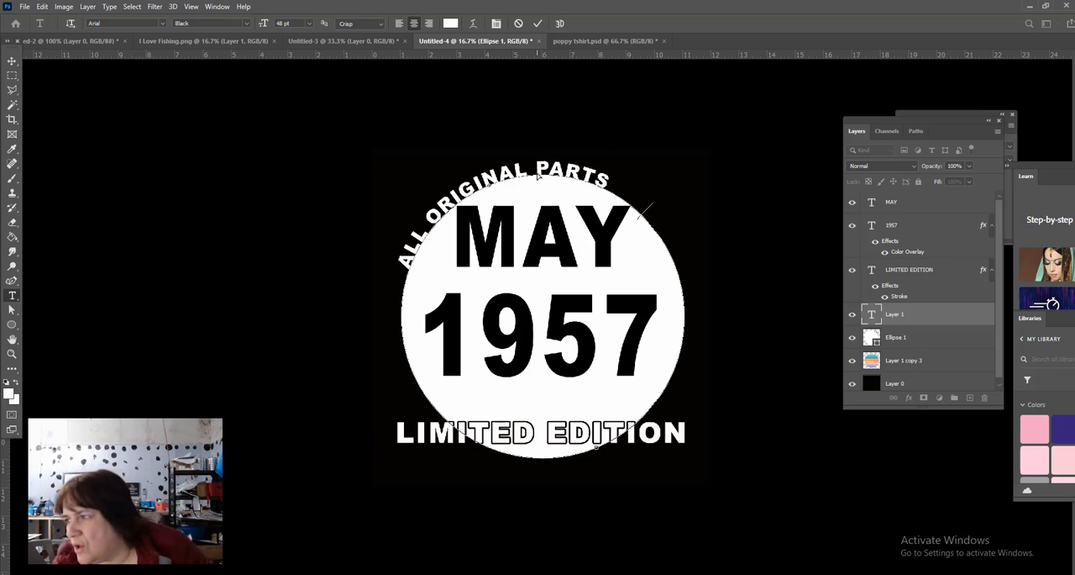
- Add AGED TO PERFECTION after a wide gap in the circular text and commit the text
text(AGED)
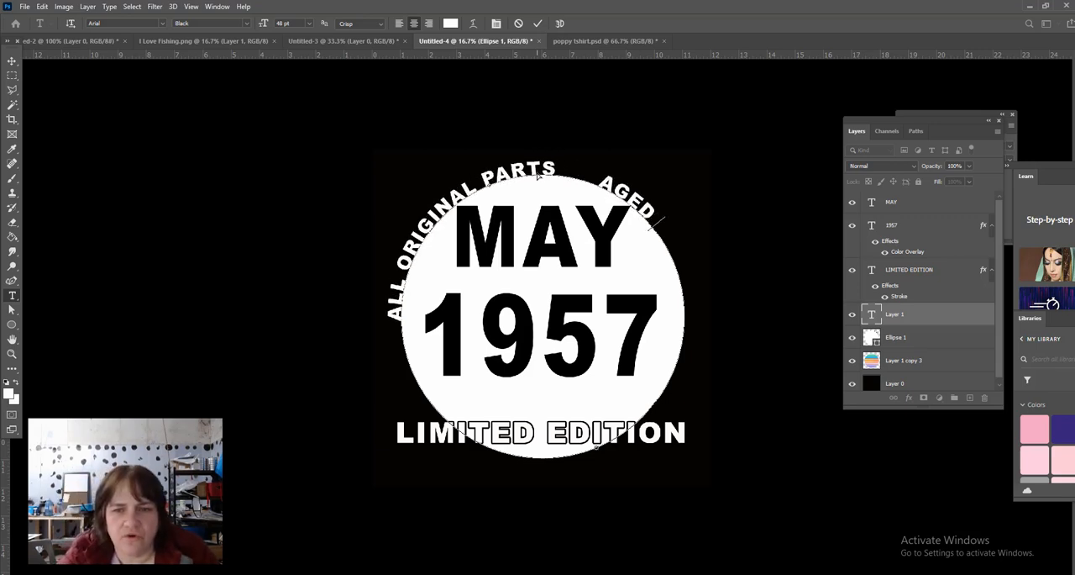
text( TO PERFECTIO)
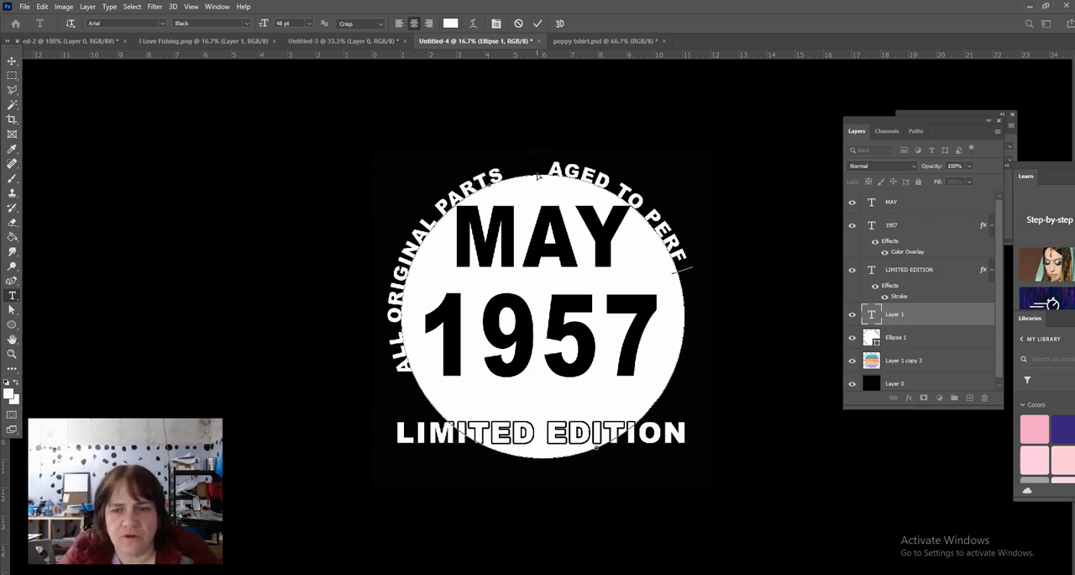
text(N)
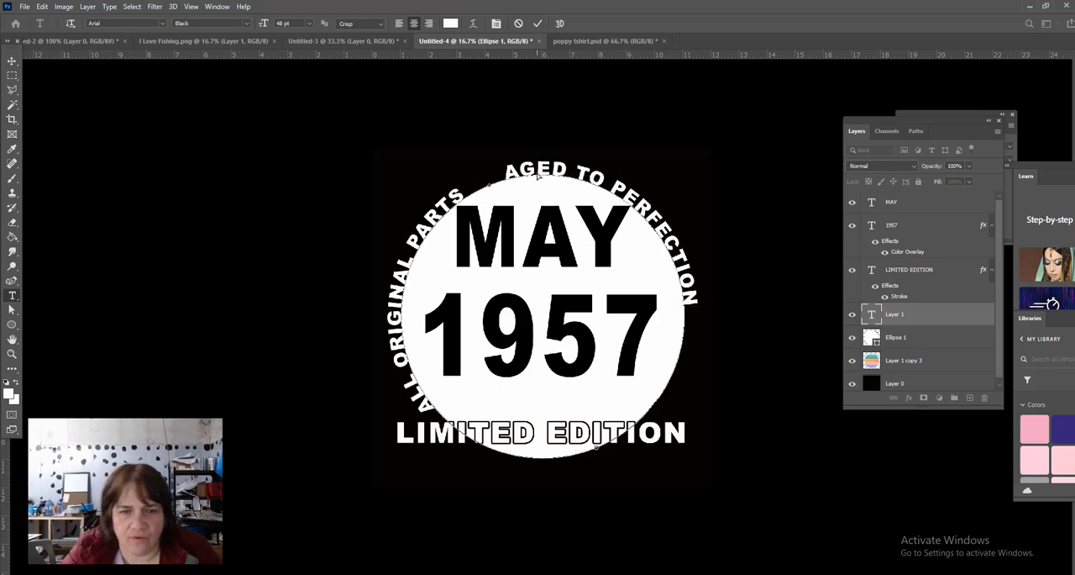
key(ctrl+Return)
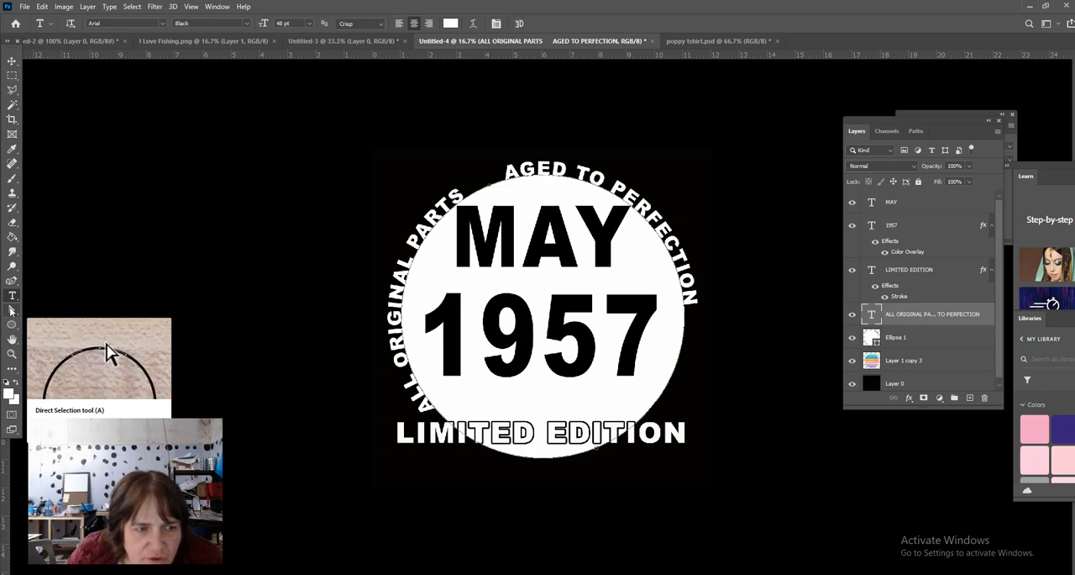
- Try to slide the circular text along its path with the Direct Selection tool
click(12, 312)
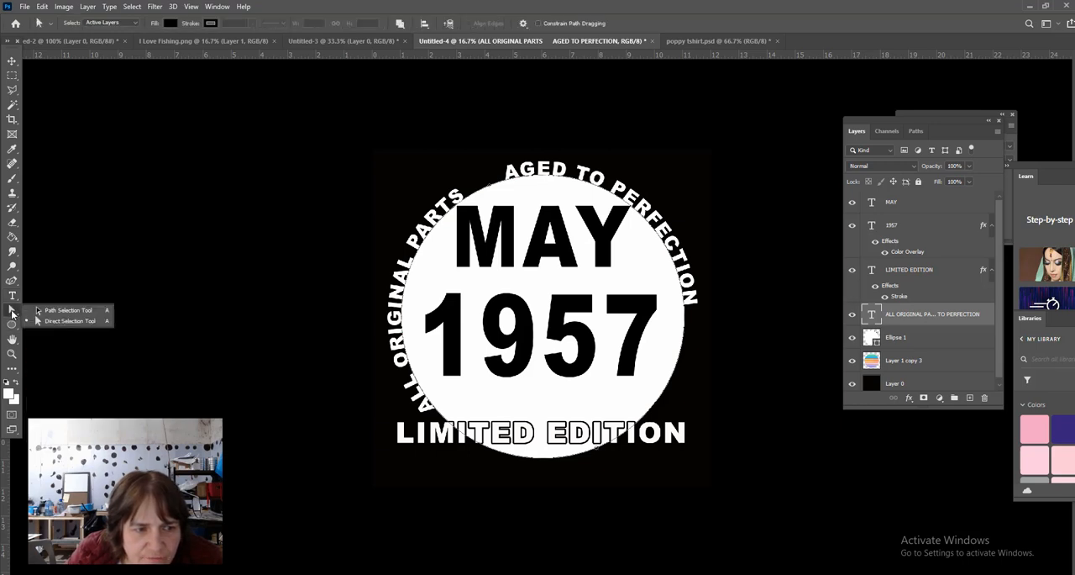
click(491, 190)
click(504, 183)
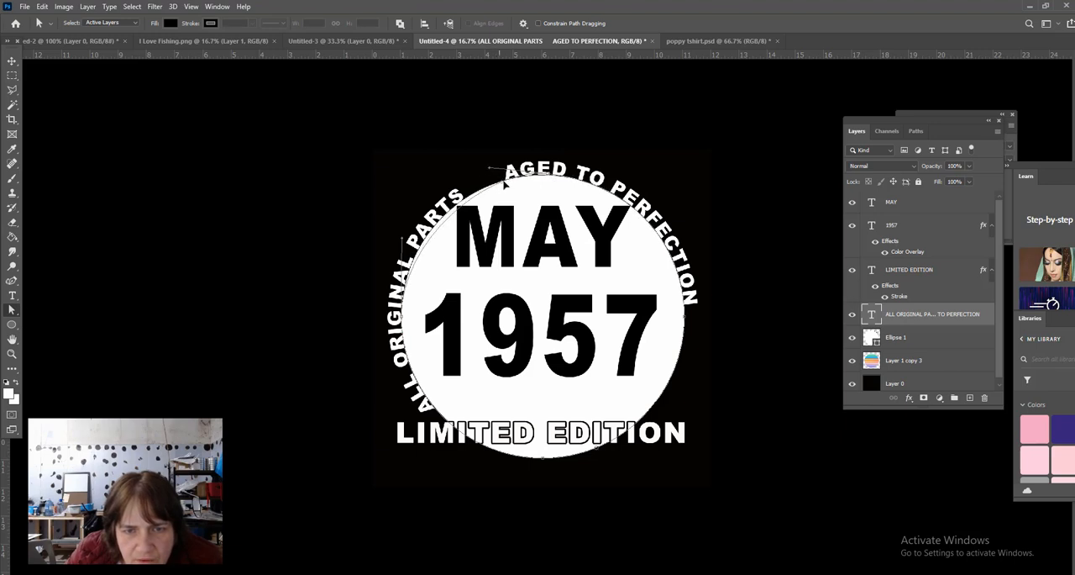
drag(505, 183, 492, 243)
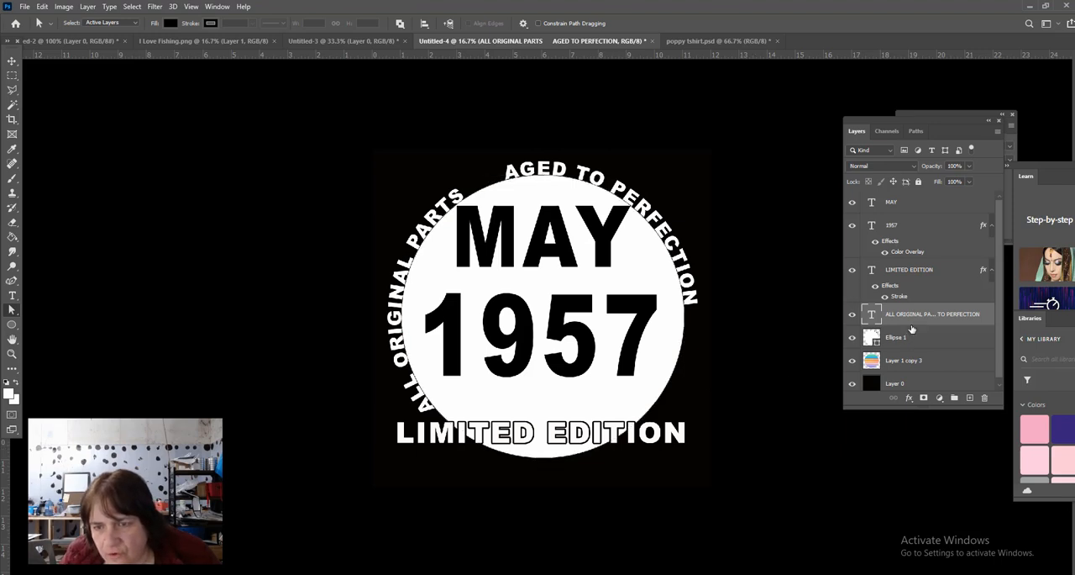
- Hide the Ellipse 1 layer to uncover the striped circle
click(853, 340)
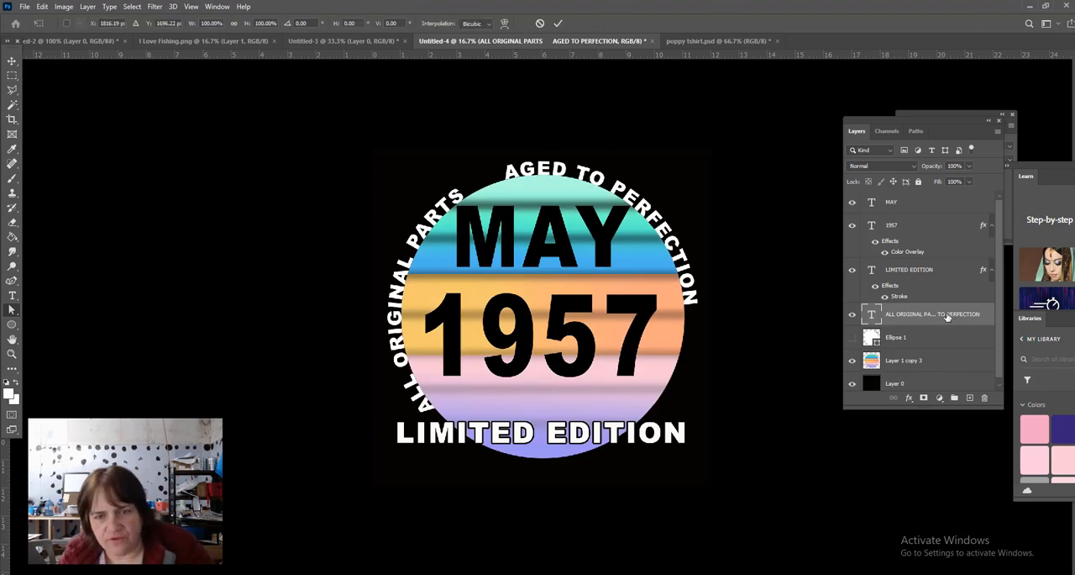
- Scale the circular text up proportionally to about 103% so it stands clear of the striped circle
key(ctrl+t)
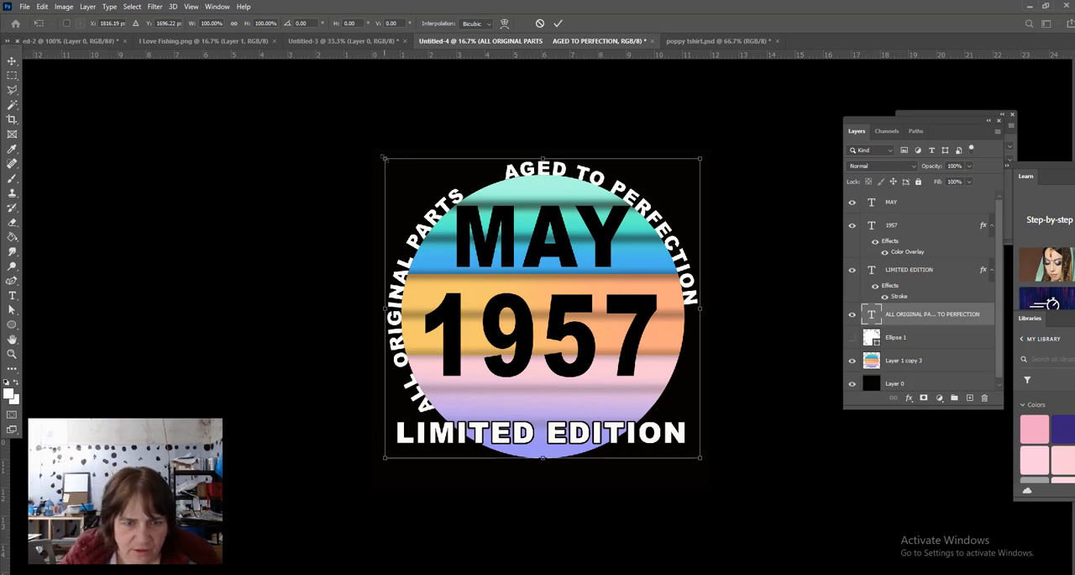
mouse_move(383, 157)
mouse_down()
mouse_move(377, 145)
mouse_move(388, 176)
mouse_move(382, 156)
mouse_up()
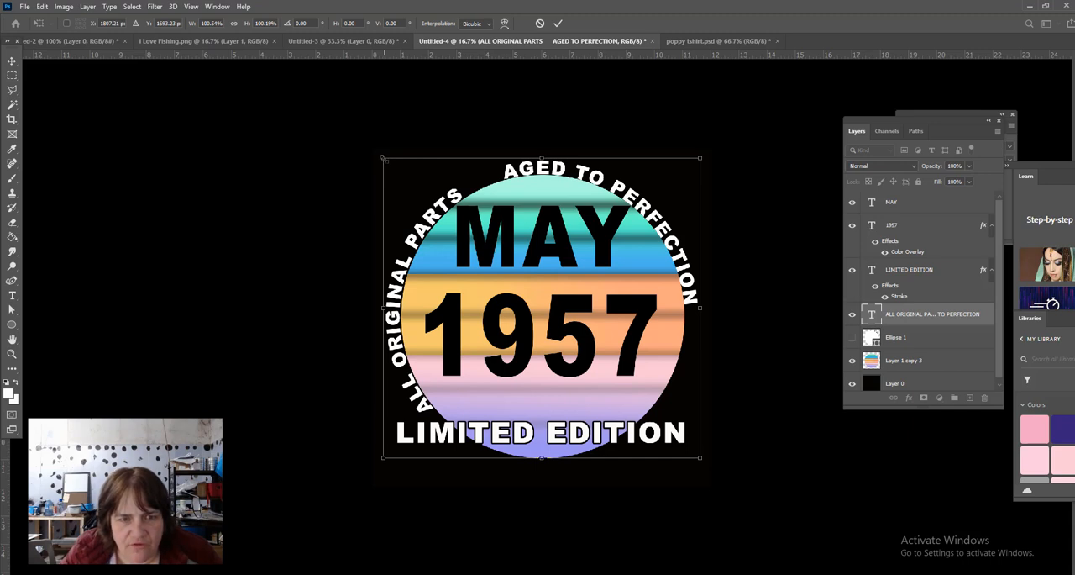
drag(383, 158, 440, 175)
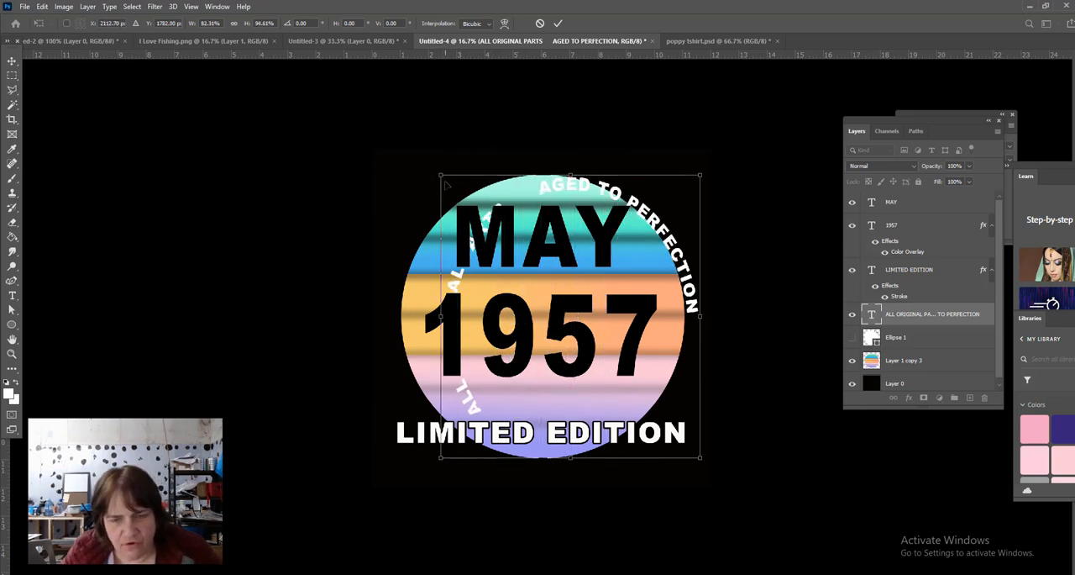
key(ctrl+z)
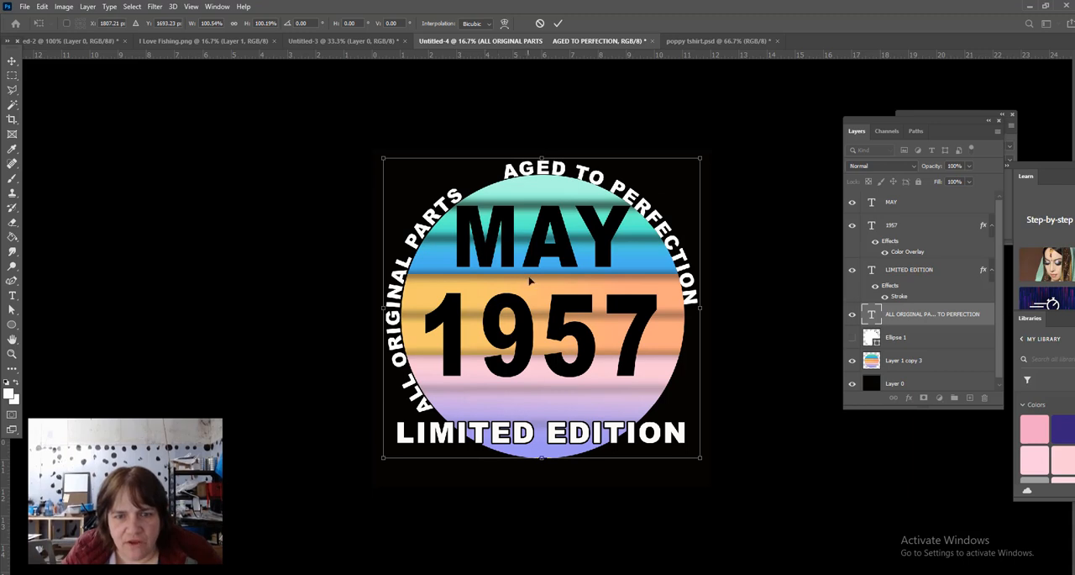
click(234, 24)
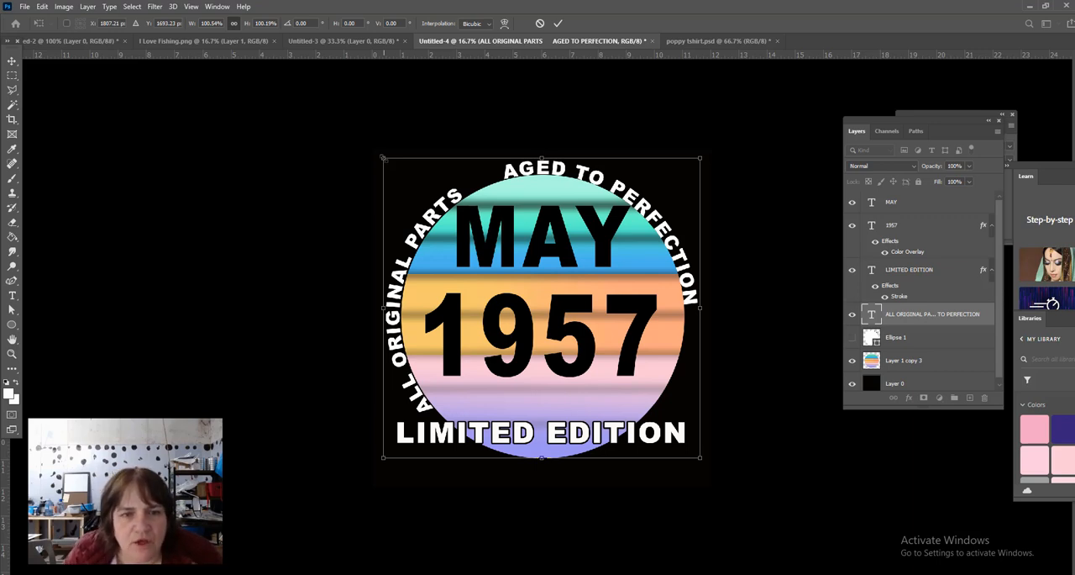
drag(383, 158, 508, 8)
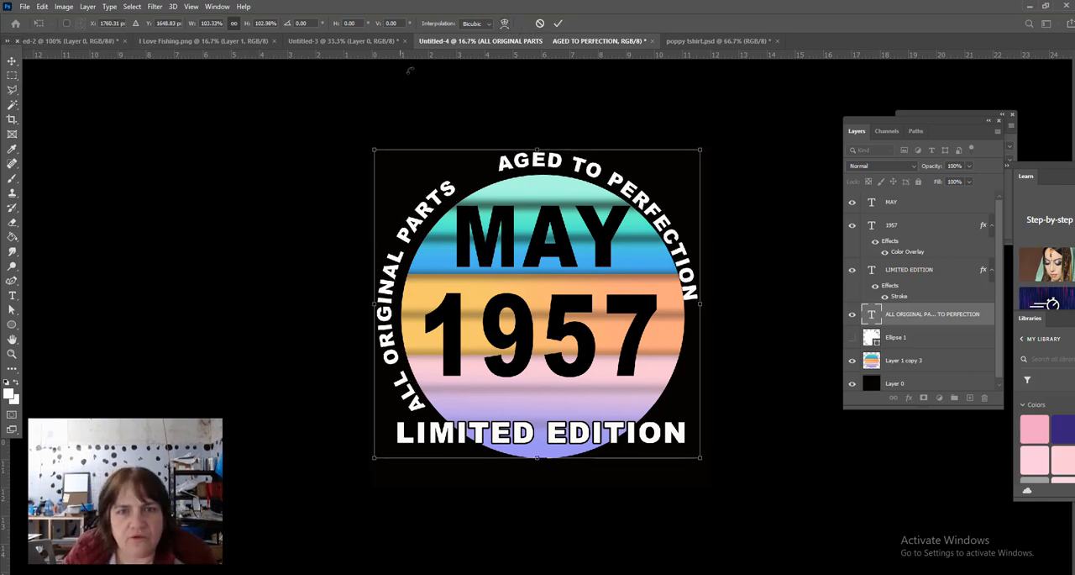
click(558, 24)
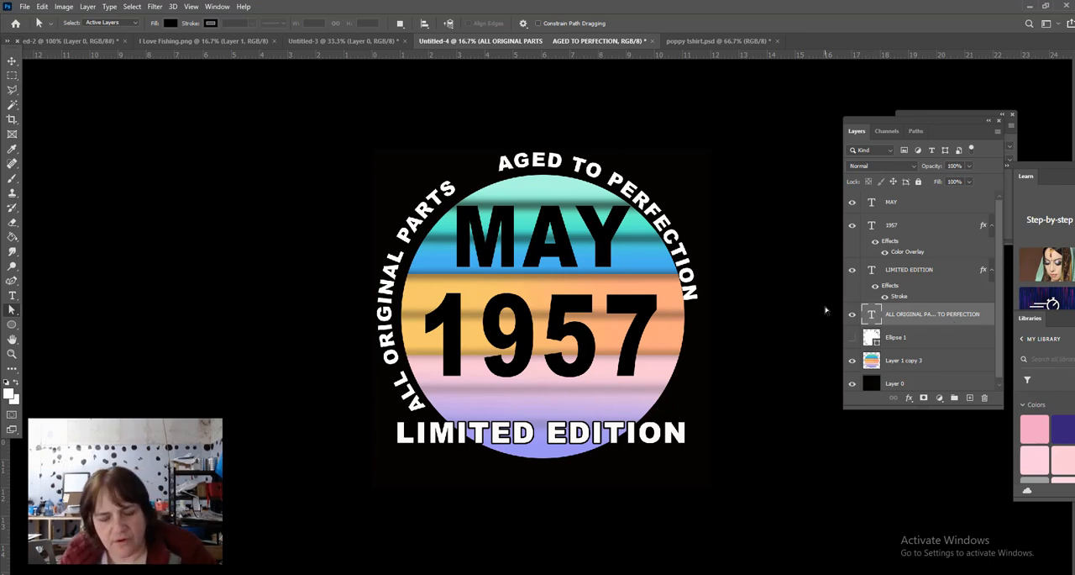
- Nudge the circular text about 30 px to the right and rotate it about 20° clockwise
key(ctrl+t)
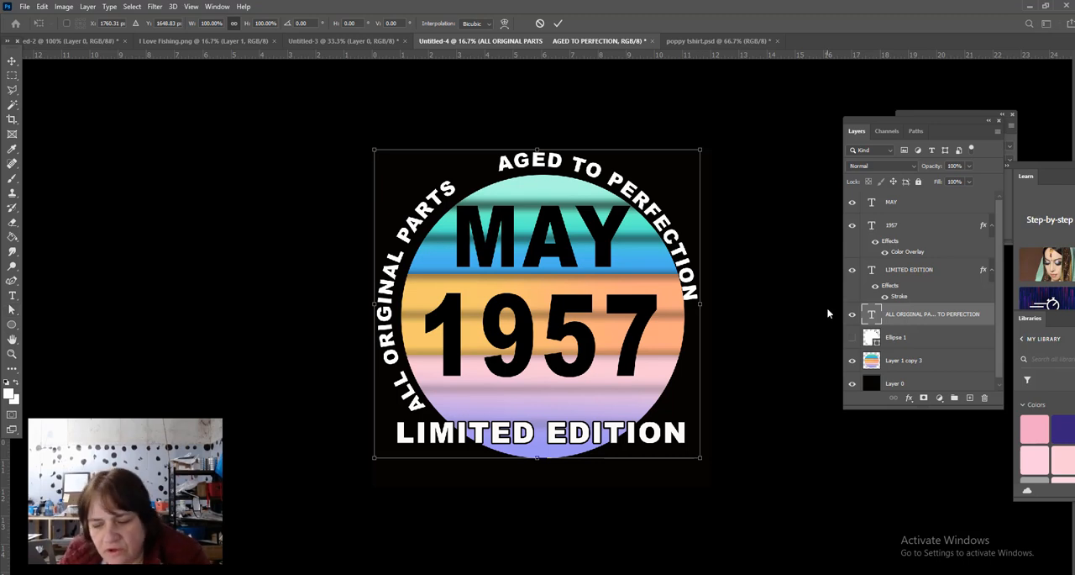
key(Right)
key(Right)
key(Right)
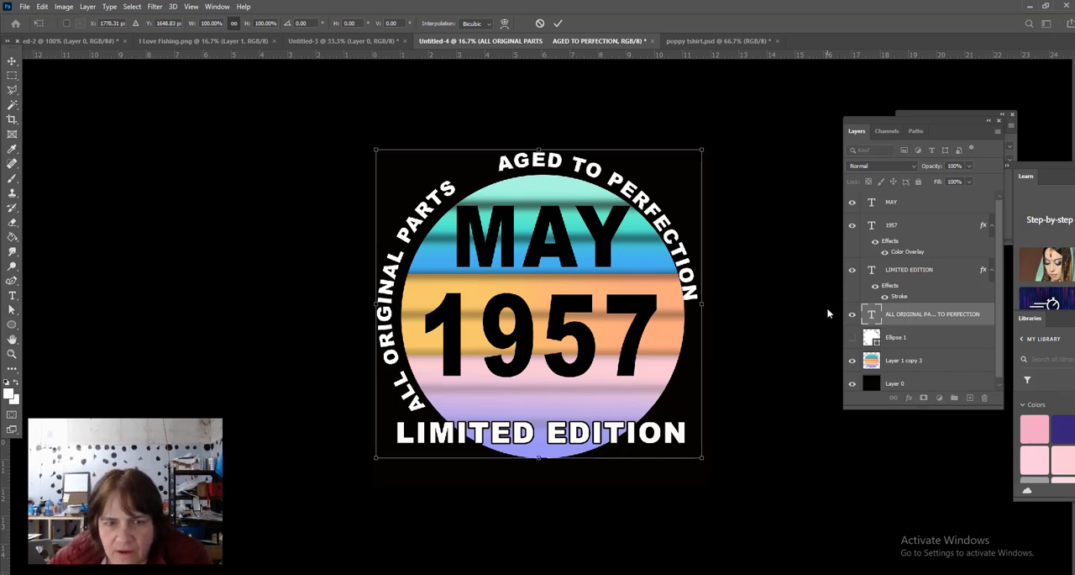
key(Right)
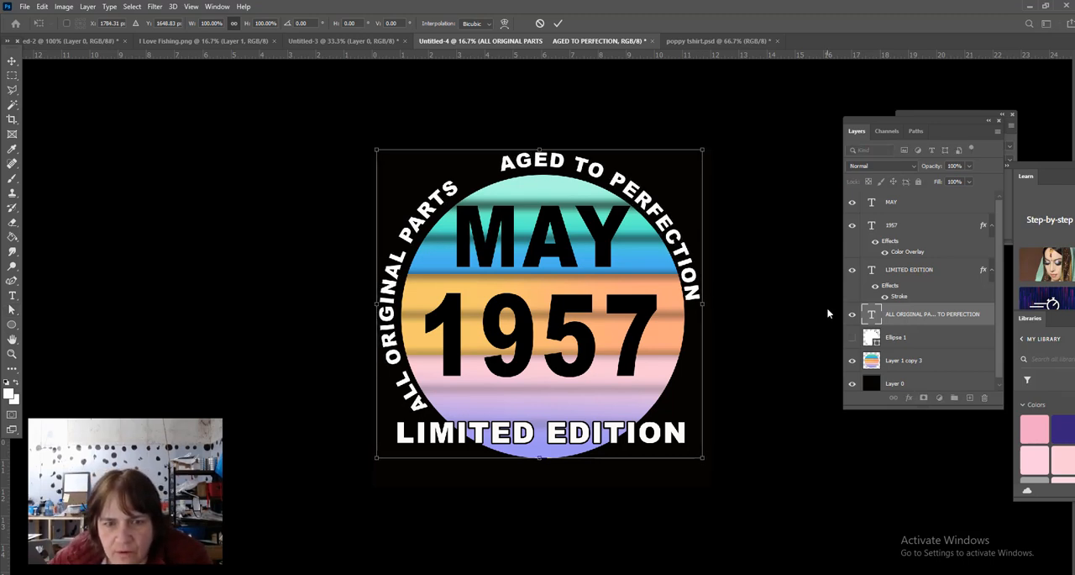
key(Right)
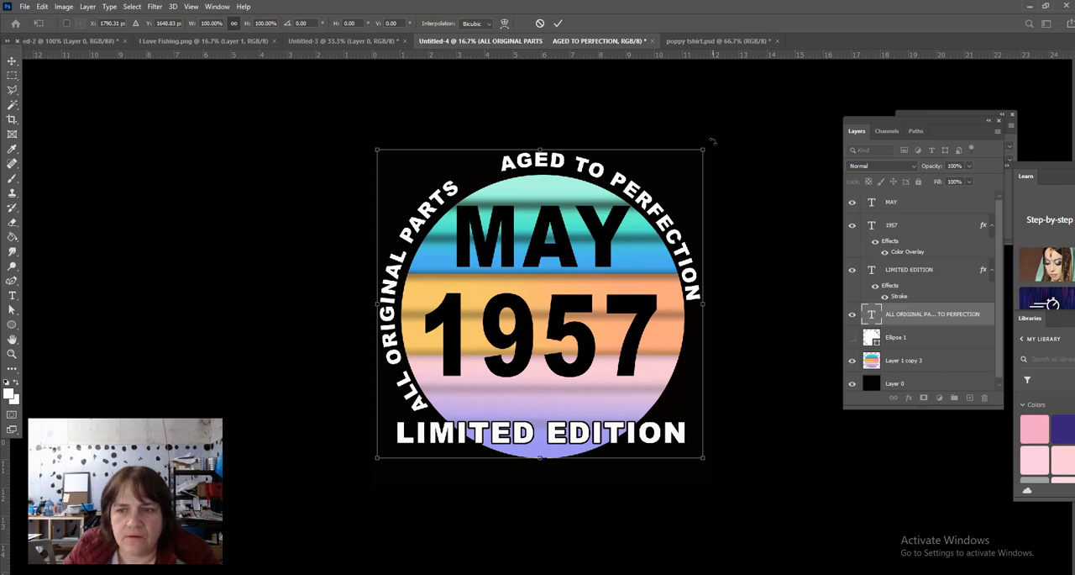
drag(711, 141, 747, 215)
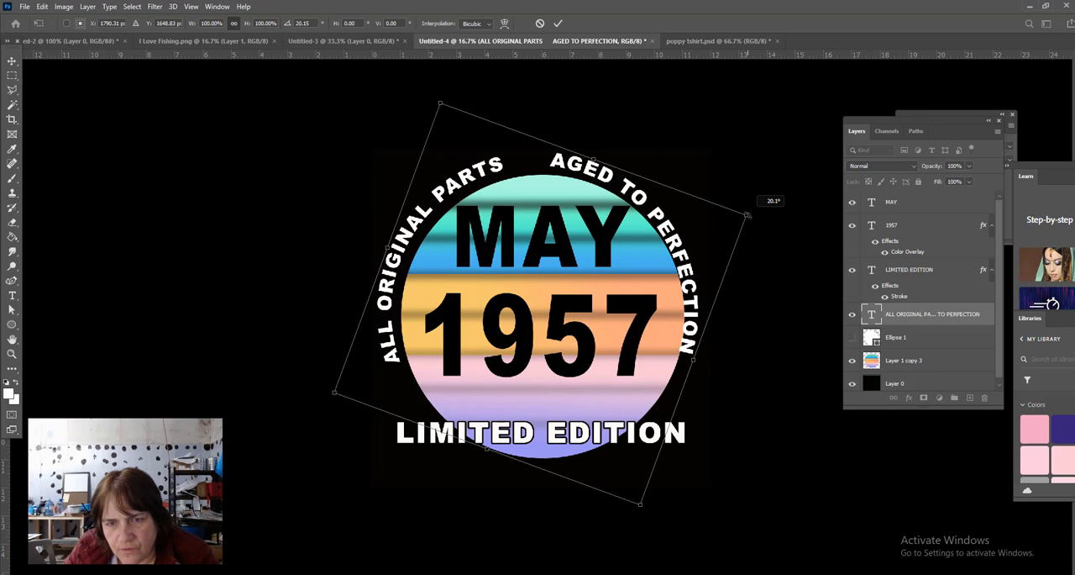
drag(747, 215, 747, 215)
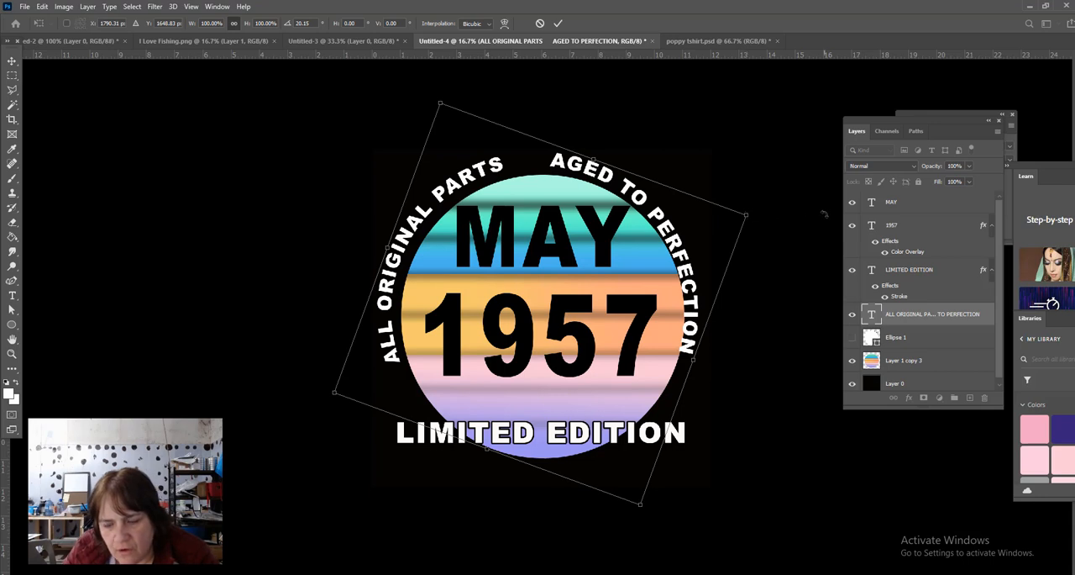
key(Return)
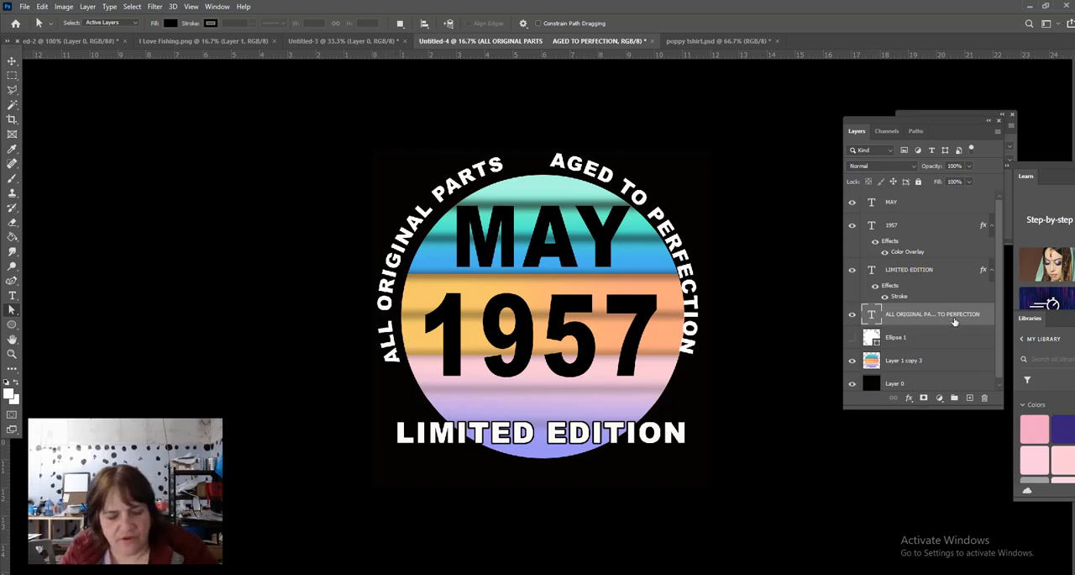
- Move the circular text about 42 px right and 42 px down around the circle, and rotate it slightly further clockwise
key(ctrl+t)
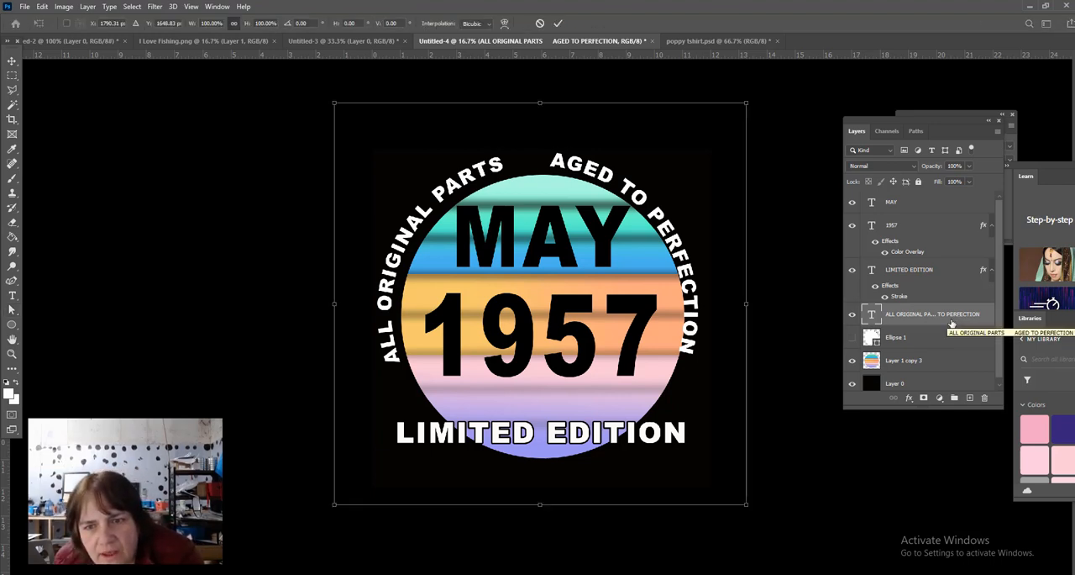
key(Right)
key(Right)
key(Right)
key(Right)
key(Right)
key(Right)
key(Right)
key(Right)
key(Right)
key(Right)
key(Right)
key(Right)
key(Right)
key(Right)
key(Right)
key(Right)
key(Right)
key(Right)
key(Right)
key(Right)
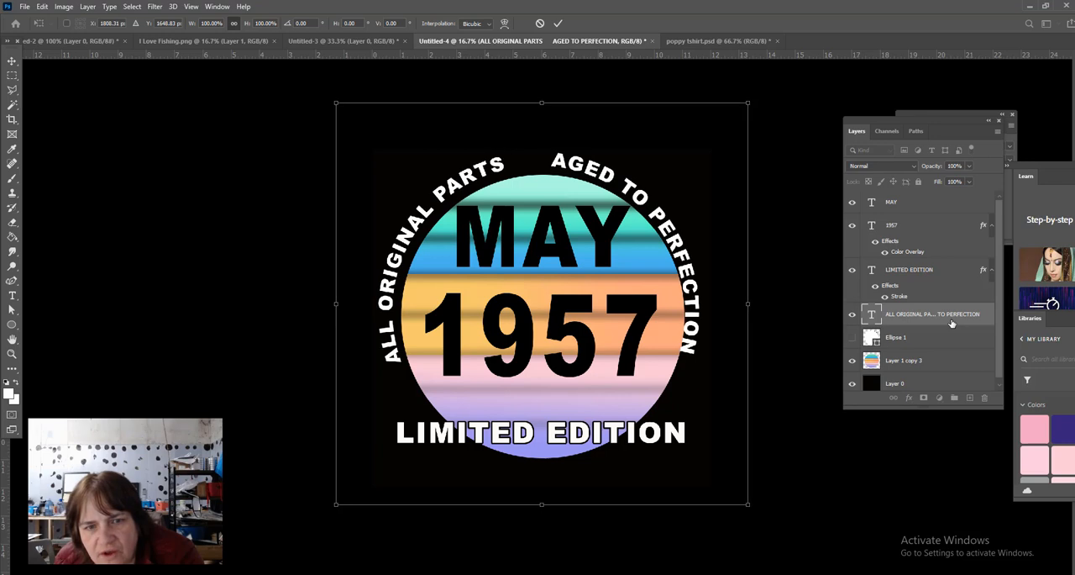
key(Right)
key(Right)
key(Right)
key(Right)
key(Right)
key(Right)
key(Right)
key(Right)
key(Right)
key(Right)
key(Right)
key(Right)
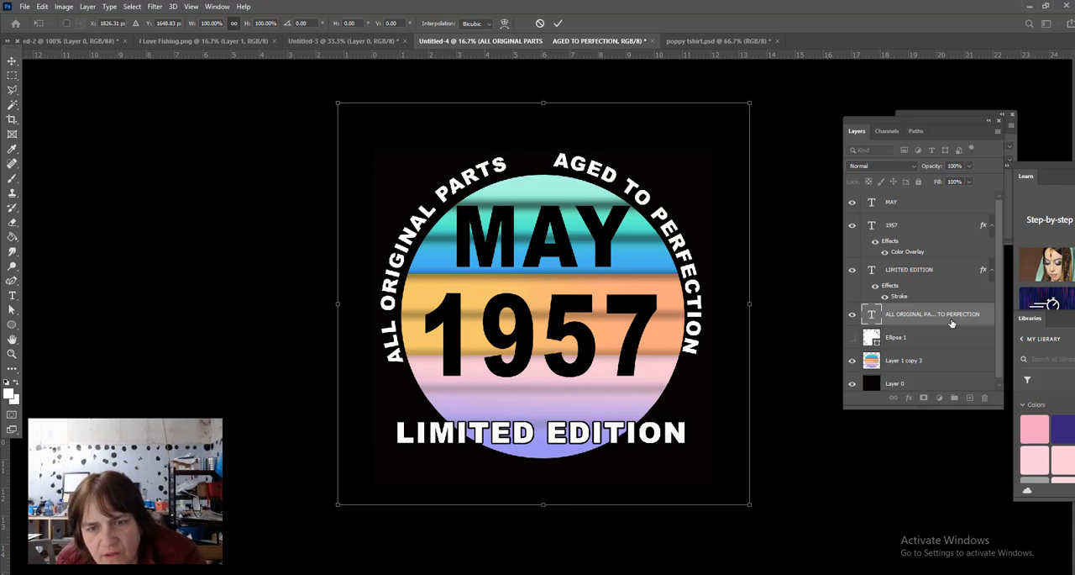
key(Down)
key(Down)
key(Down)
key(Down)
key(Down)
key(Down)
key(Down)
key(Down)
key(Down)
key(Down)
key(Down)
key(Down)
key(Down)
key(Down)
key(Down)
key(Down)
key(Down)
key(Down)
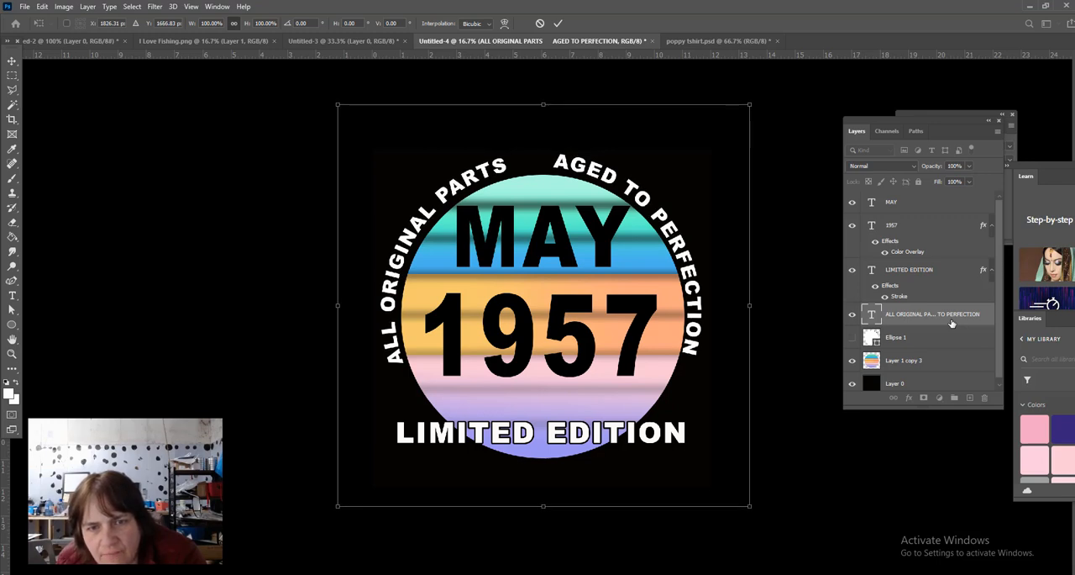
key(Down)
key(Down)
key(Down)
key(Down)
key(Down)
key(Down)
key(Down)
key(Down)
key(Down)
key(Down)
key(Down)
key(Down)
key(Down)
key(Down)
key(Down)
key(Down)
key(Down)
key(Down)
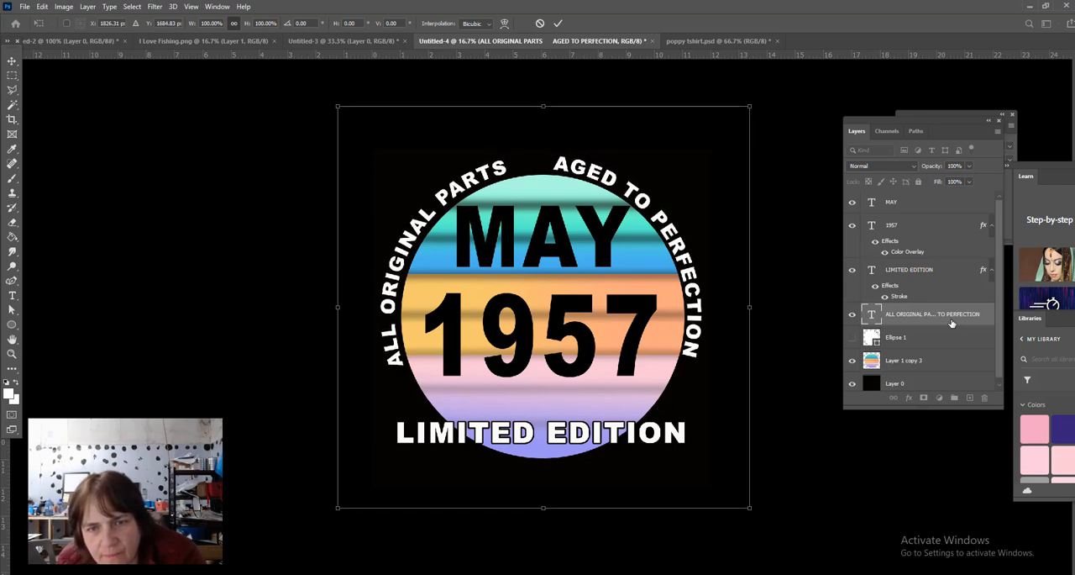
key(Right)
key(Right)
key(Right)
key(Right)
key(Right)
key(Right)
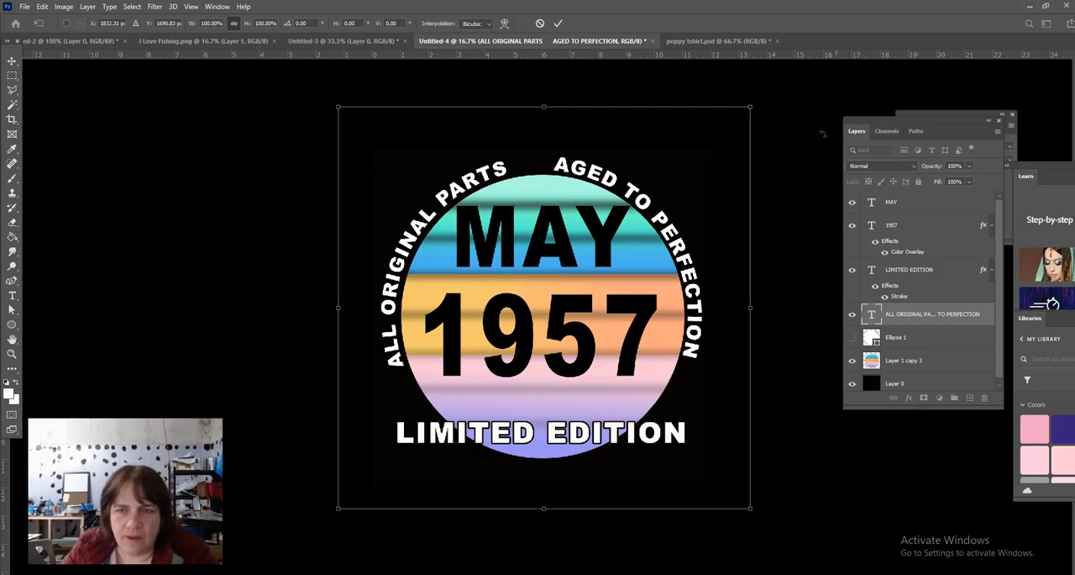
drag(779, 104, 787, 114)
key(Return)
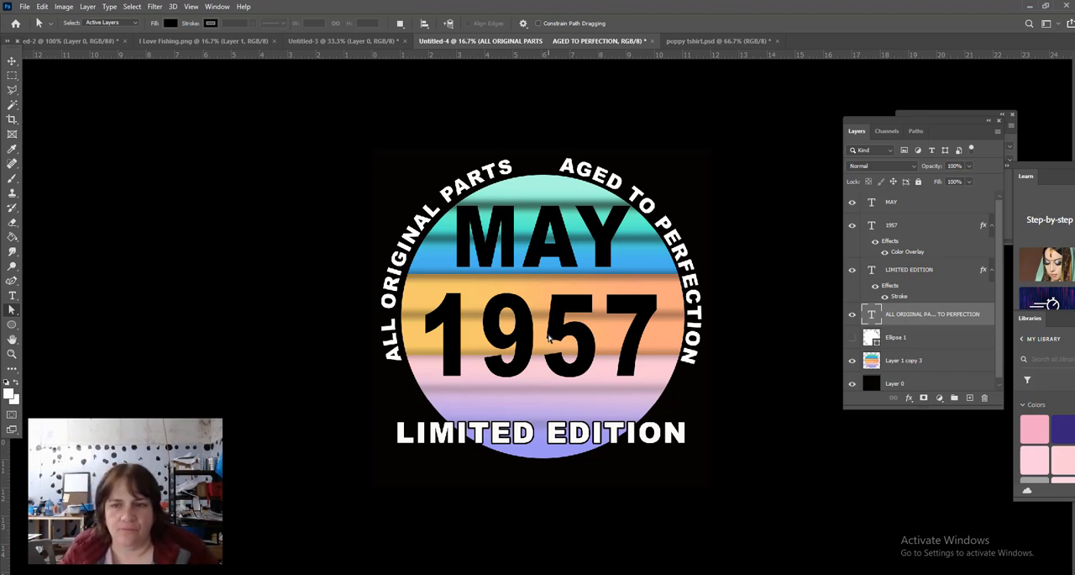
- Rasterize the circular ALL ORIGINAL PARTS AGED TO PERFECTION text layer and check it by toggling its visibility
right_click(945, 321)
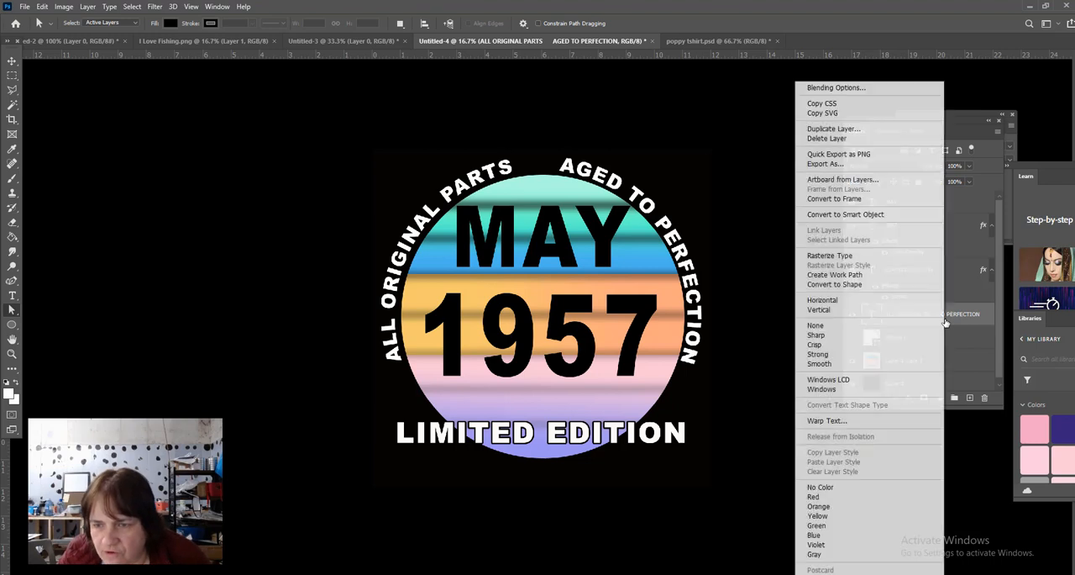
click(830, 256)
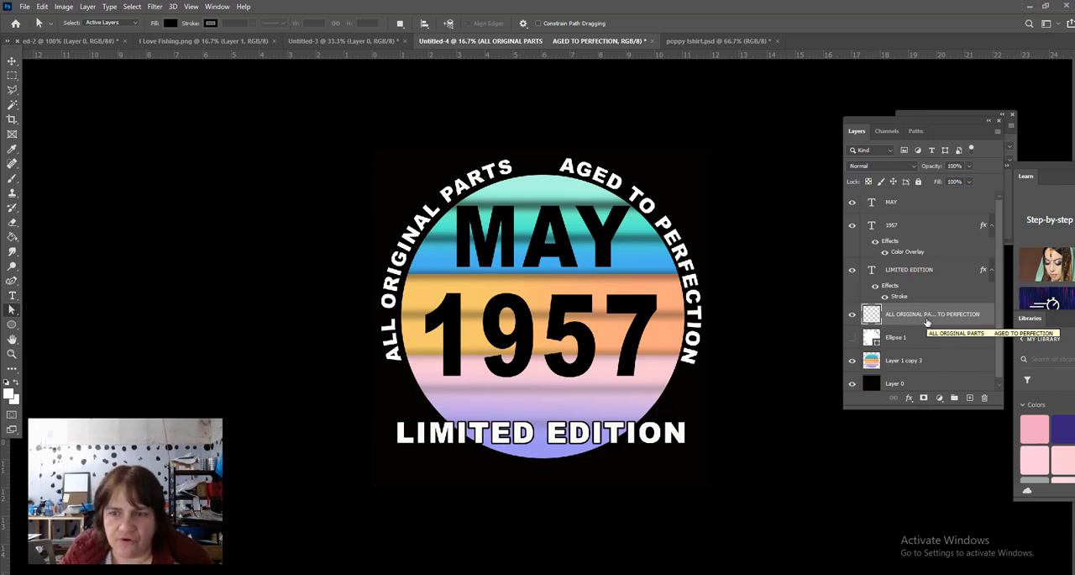
click(853, 319)
click(852, 318)
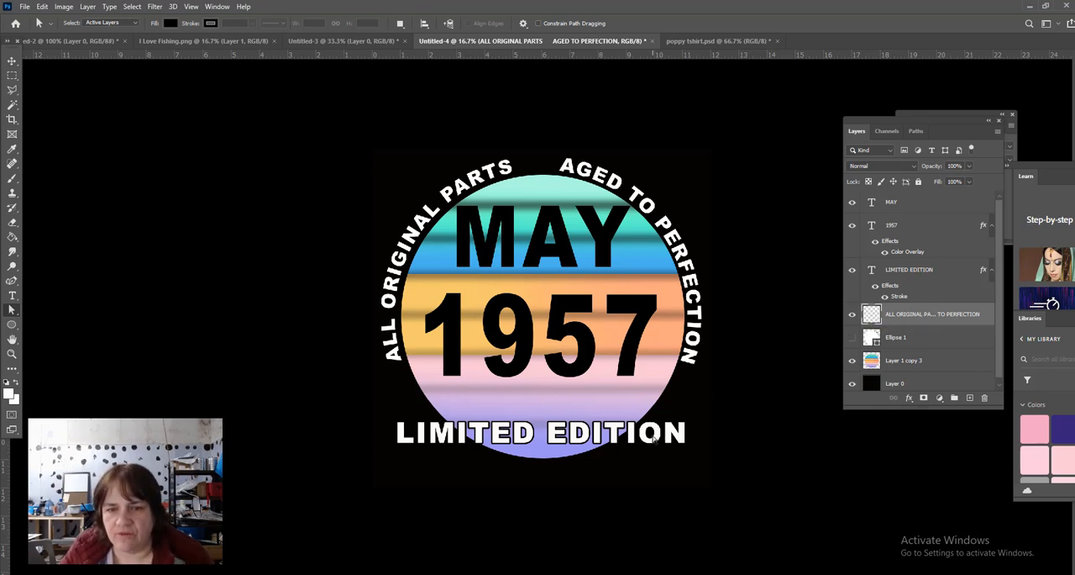
- Rasterize the LIMITED EDITION text layer together with its stroke layer style
right_click(945, 273)
click(900, 250)
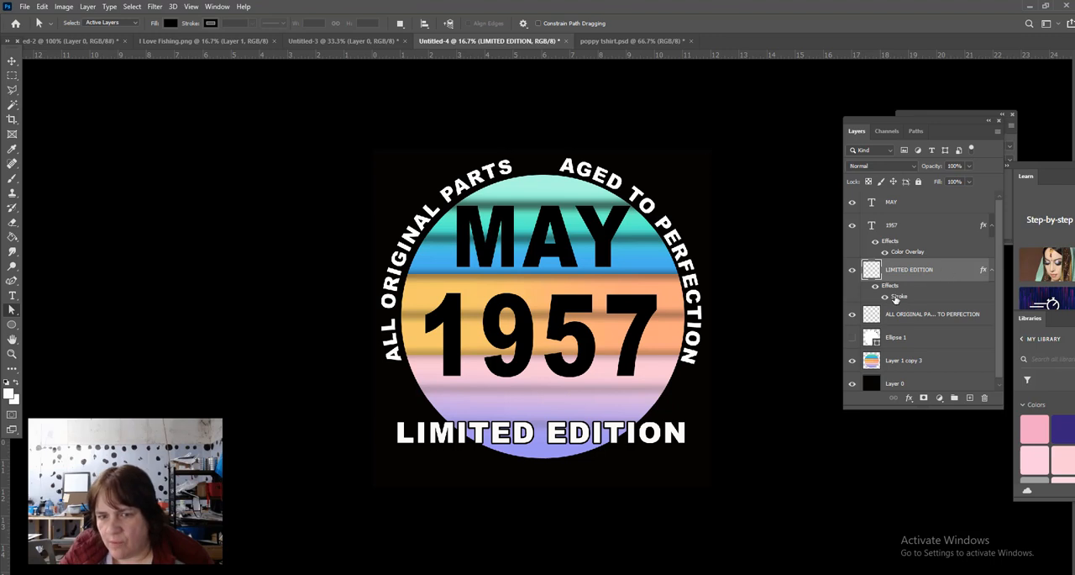
right_click(949, 269)
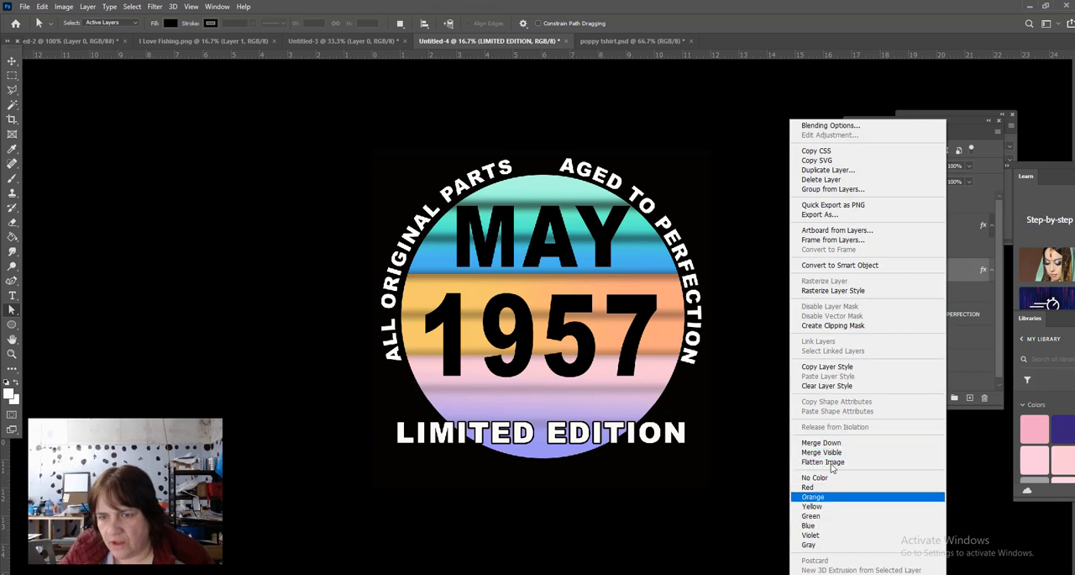
click(832, 290)
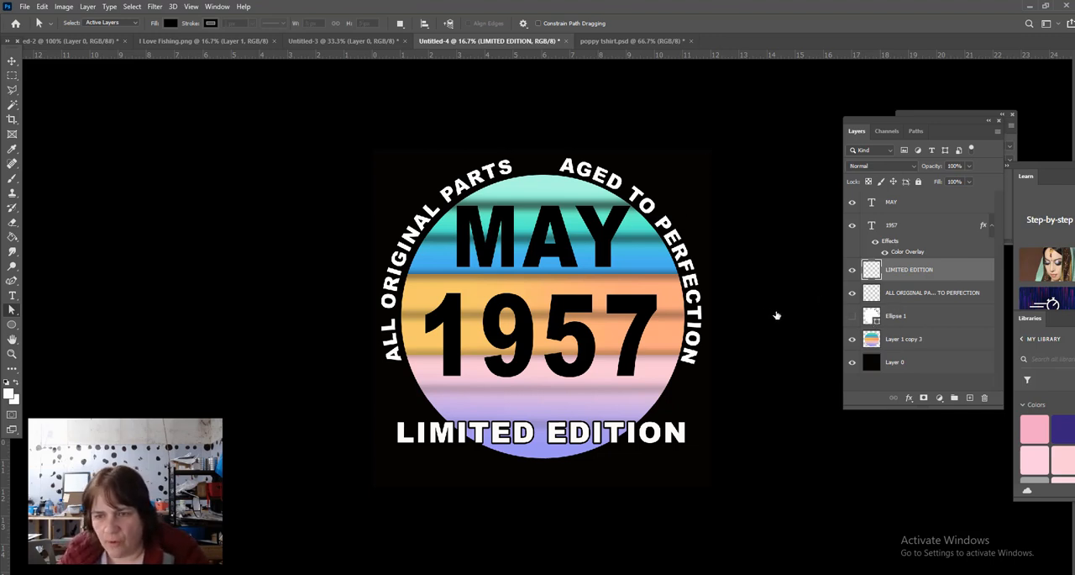
- Delete the Ellipse 1 layer and merge the LIMITED EDITION, circular text and Layer 1 copy 3 layers
click(966, 313)
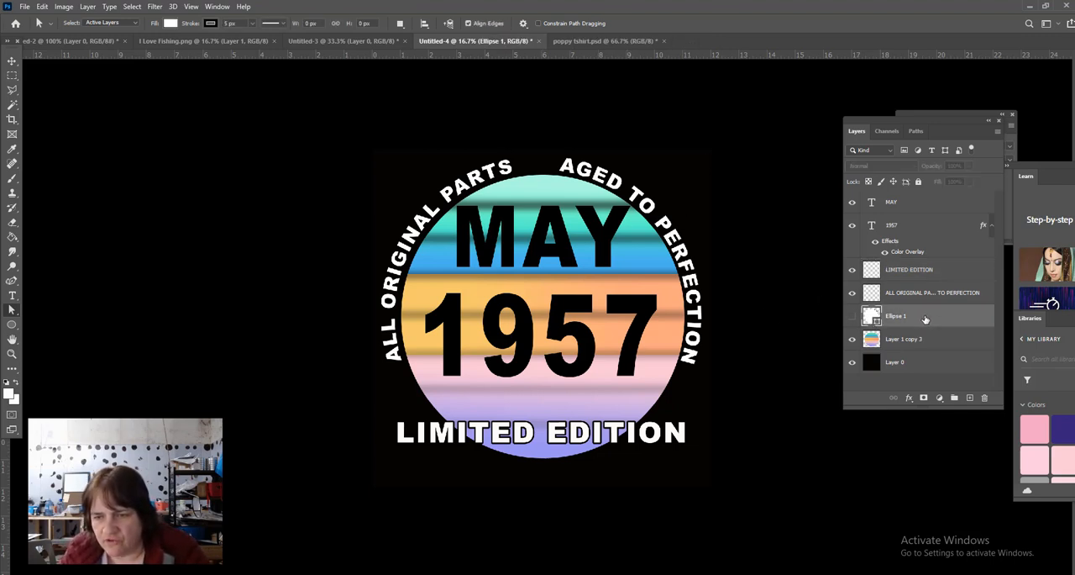
click(986, 400)
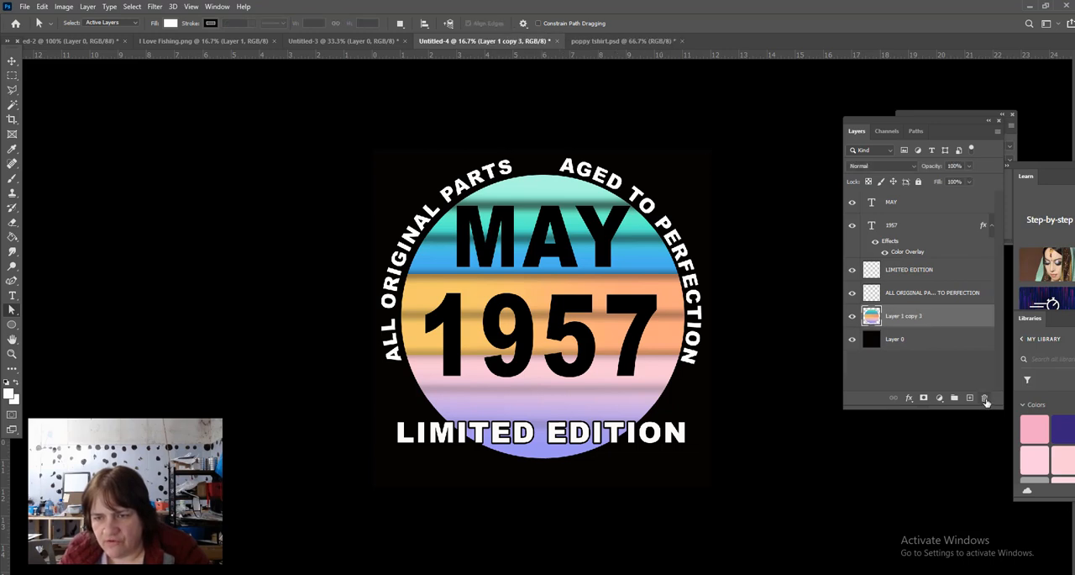
click(920, 273)
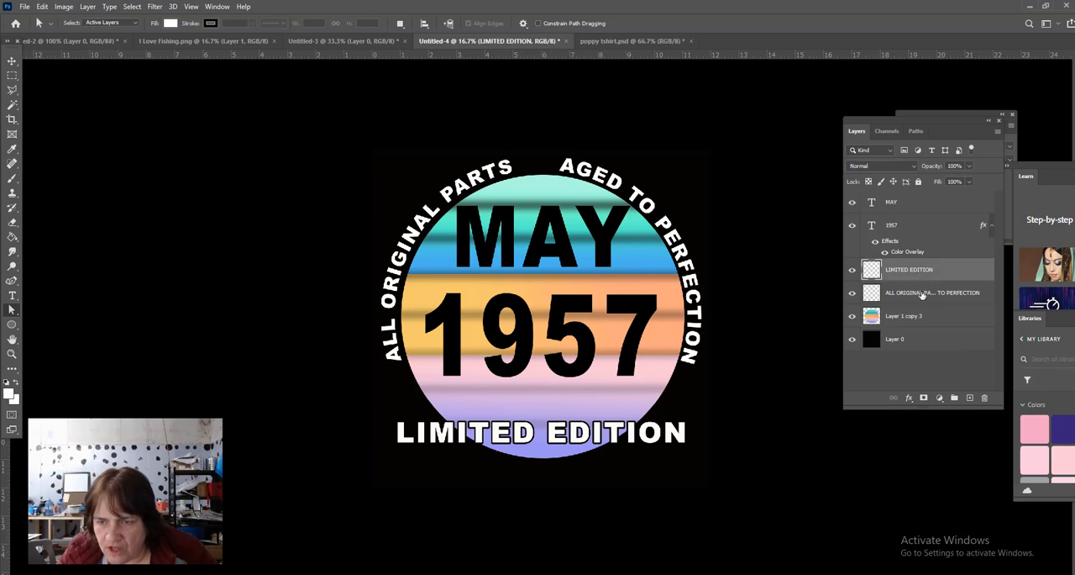
shift+click(922, 293)
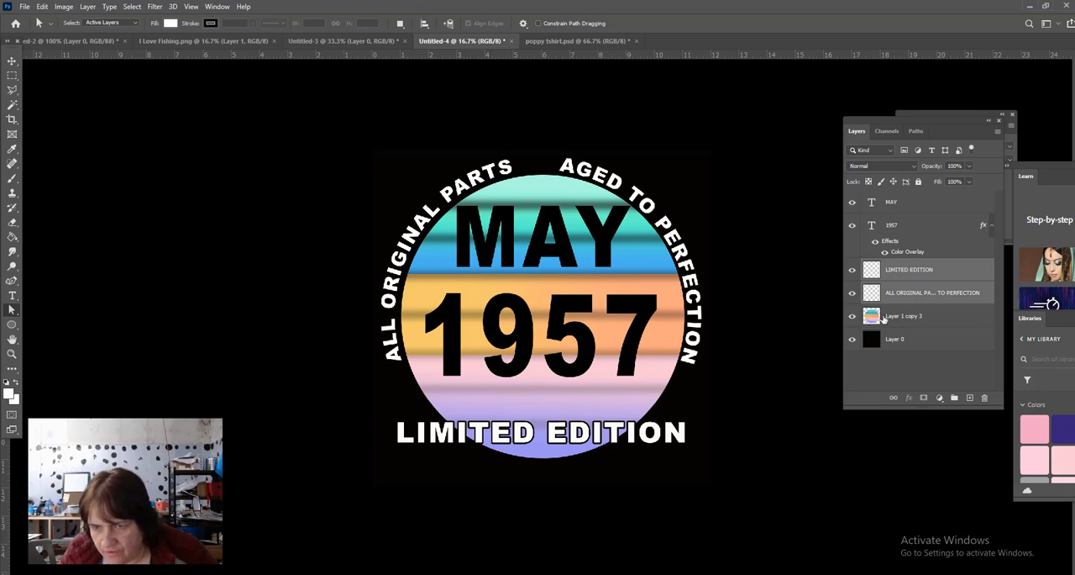
ctrl+click(941, 321)
right_click(942, 321)
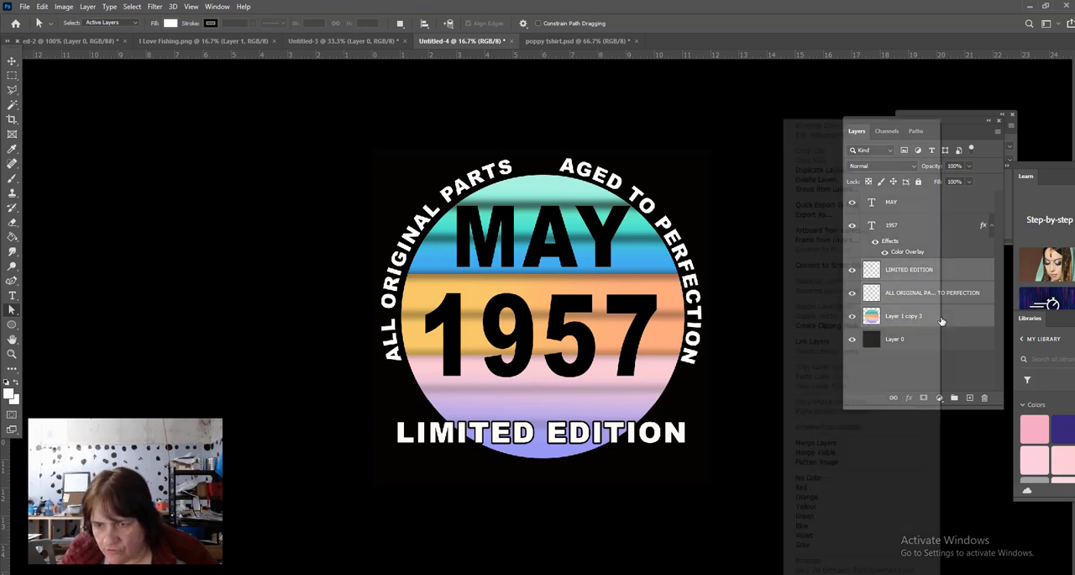
click(831, 442)
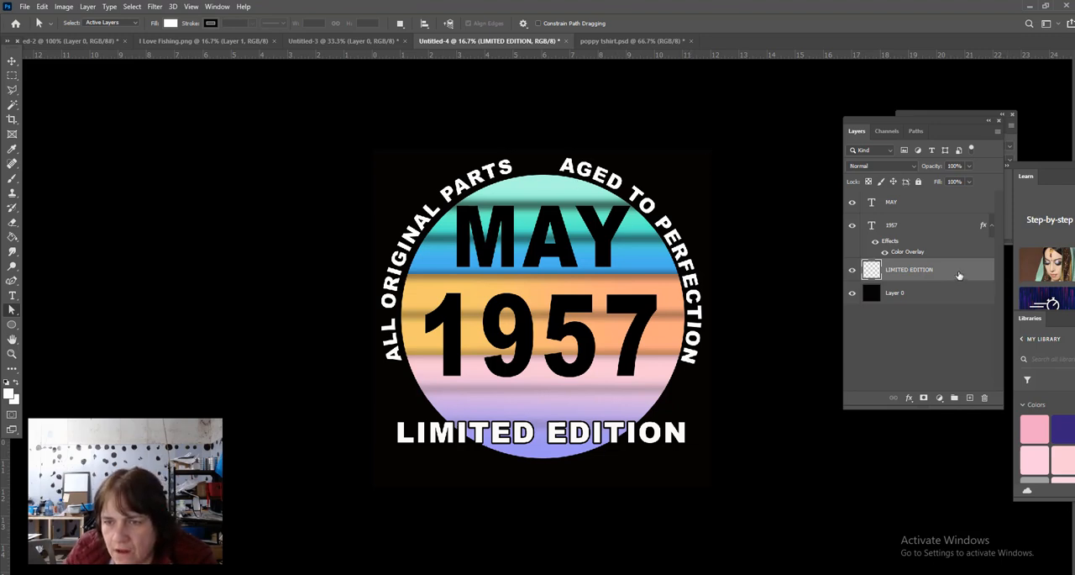
- Hide the black background Layer 0 and clear the color overlay layer style from the 1957 text
click(852, 296)
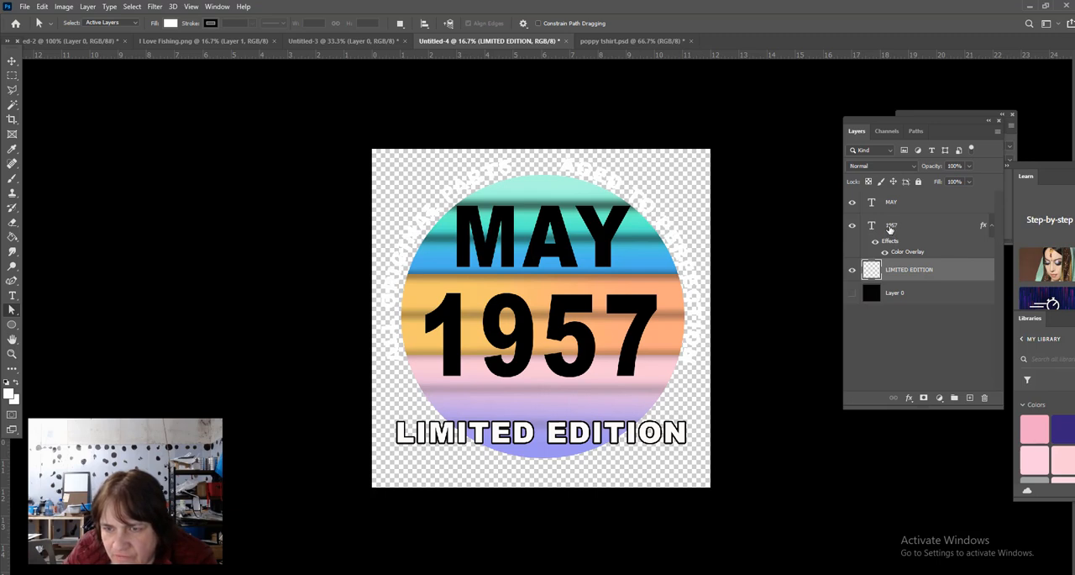
right_click(914, 230)
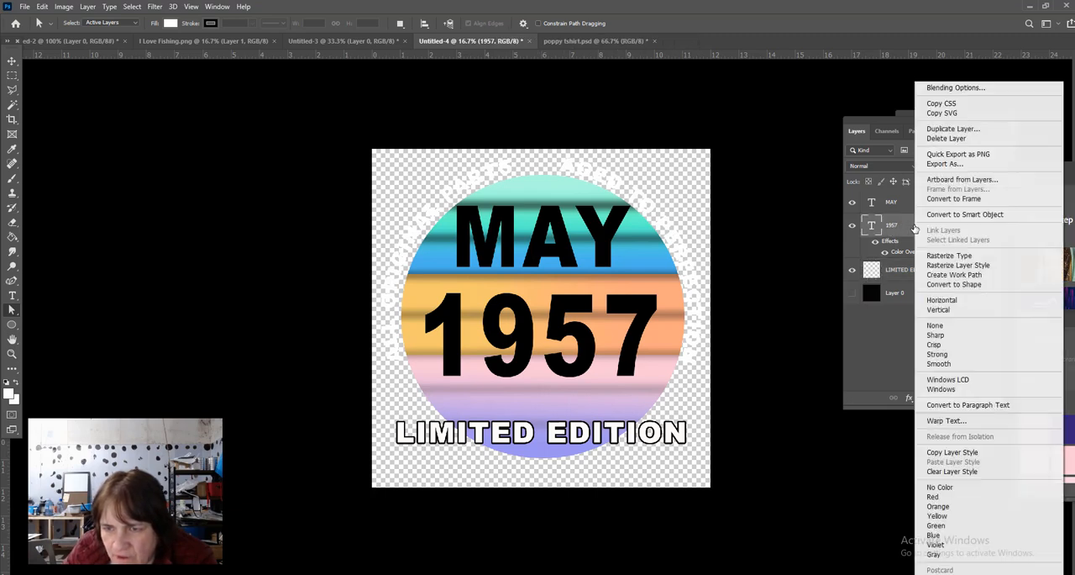
click(914, 229)
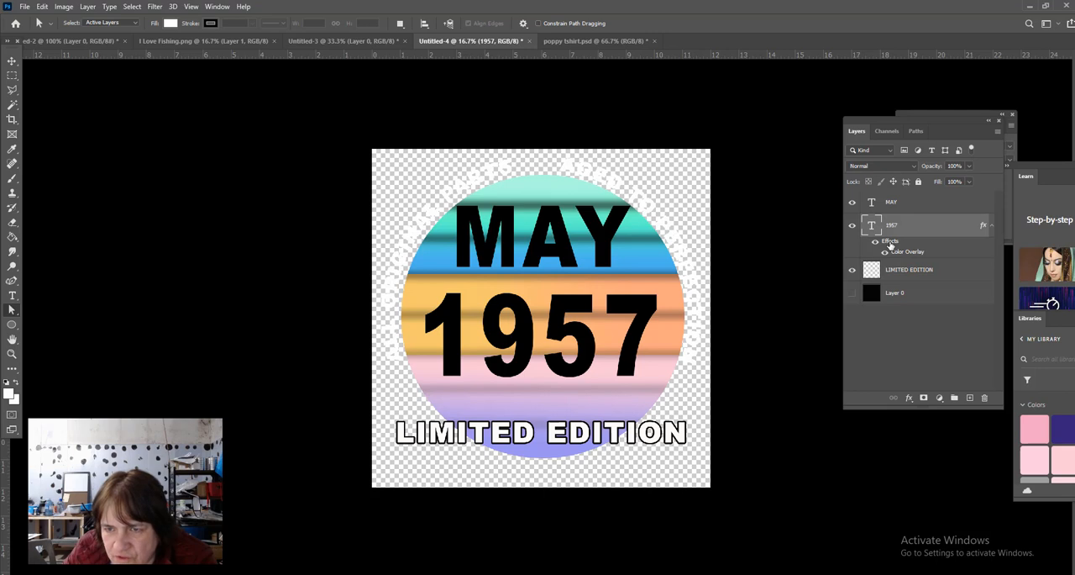
right_click(891, 243)
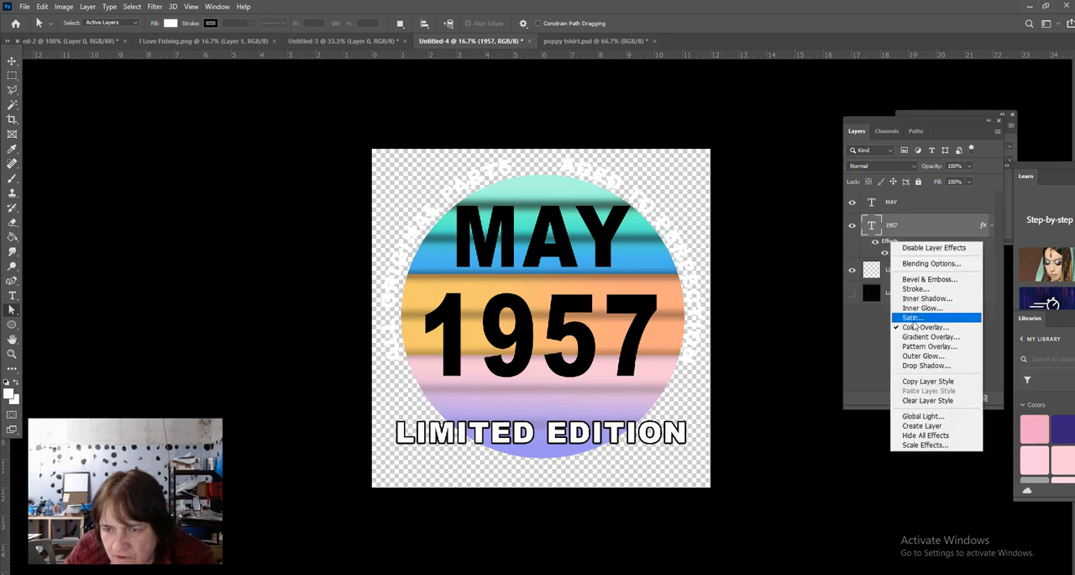
right_click(932, 227)
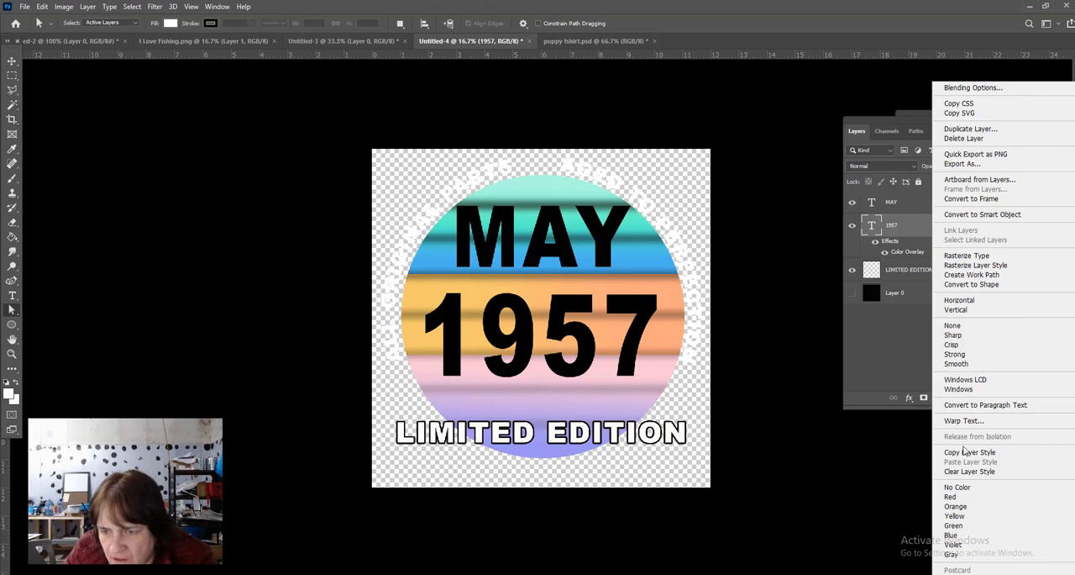
click(960, 474)
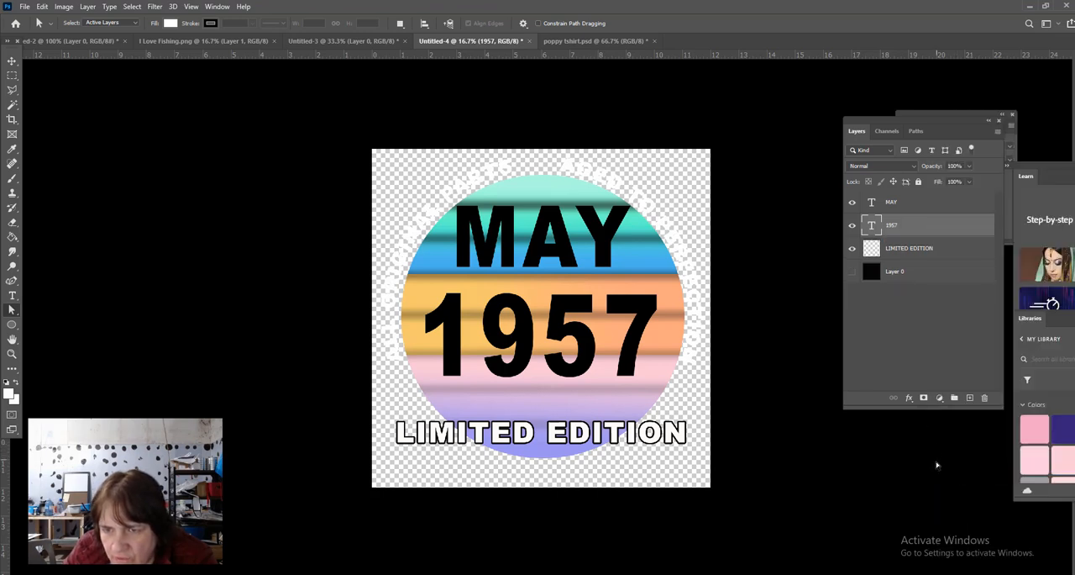